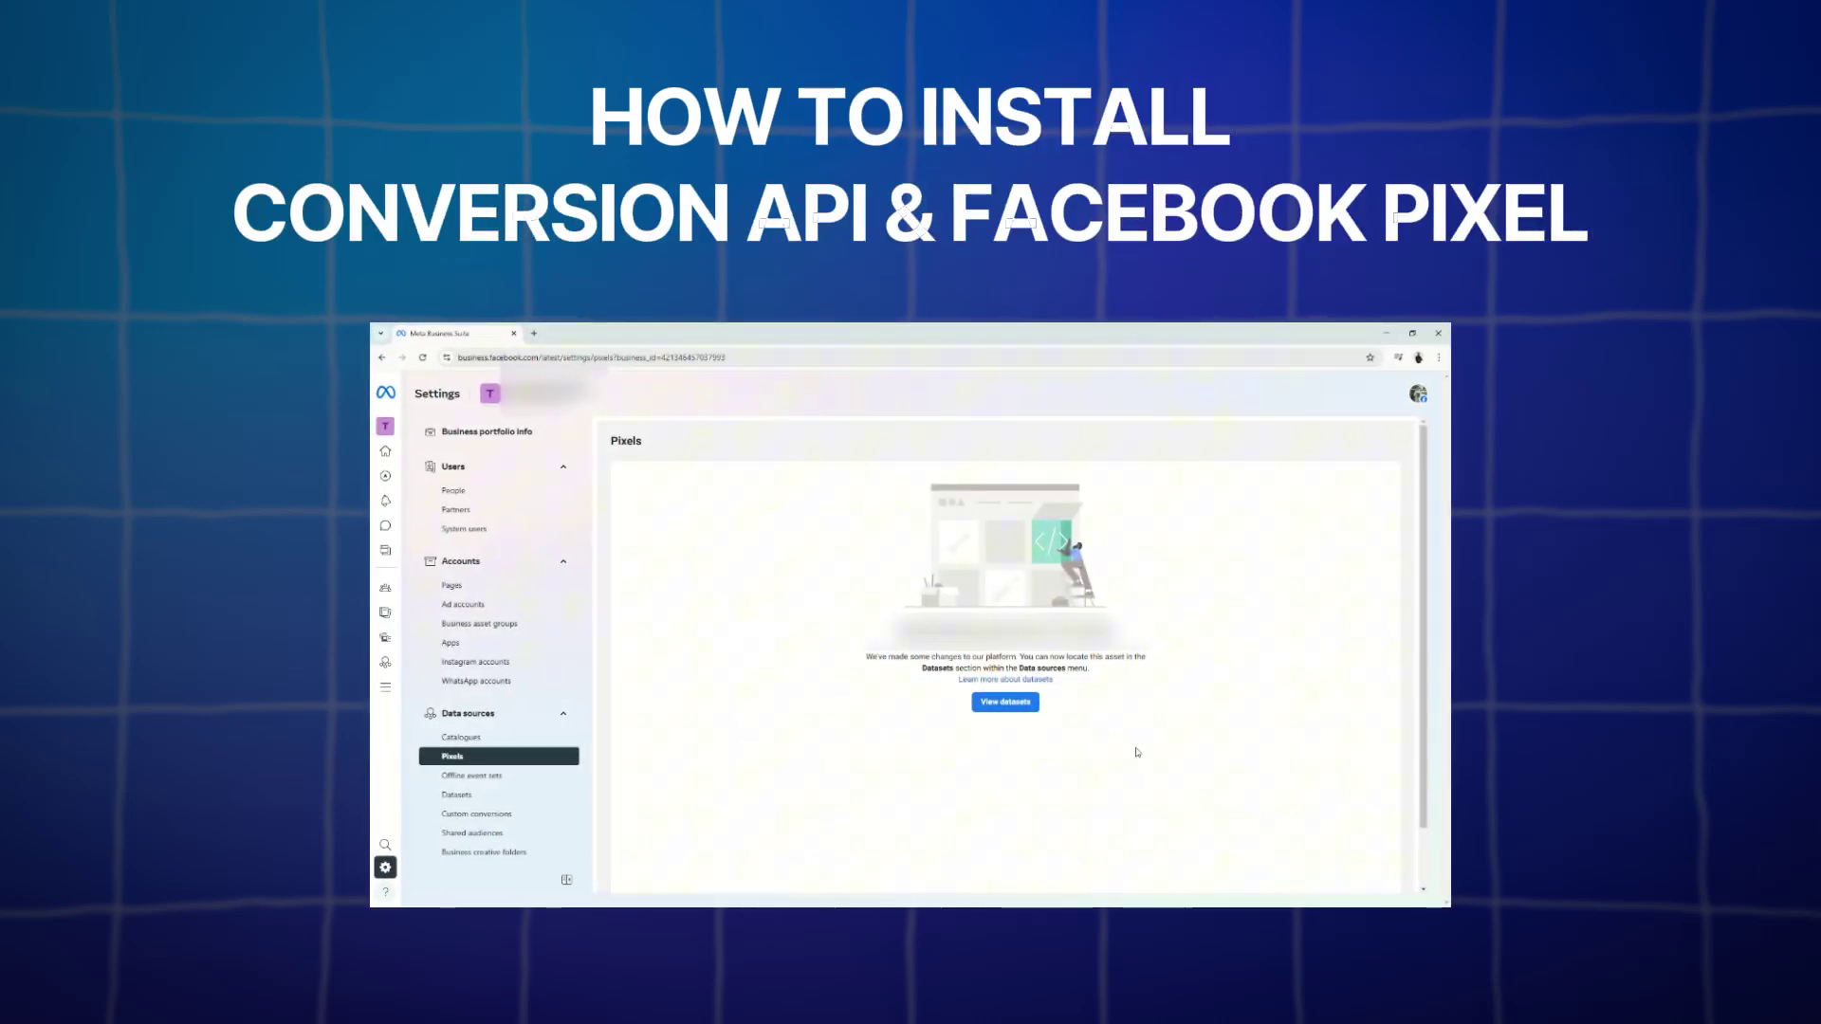
Step: Go through Business Settings > Data sources > Pixels to the Datasets list
{"action": "left_click", "coordinate": [1008, 702]}
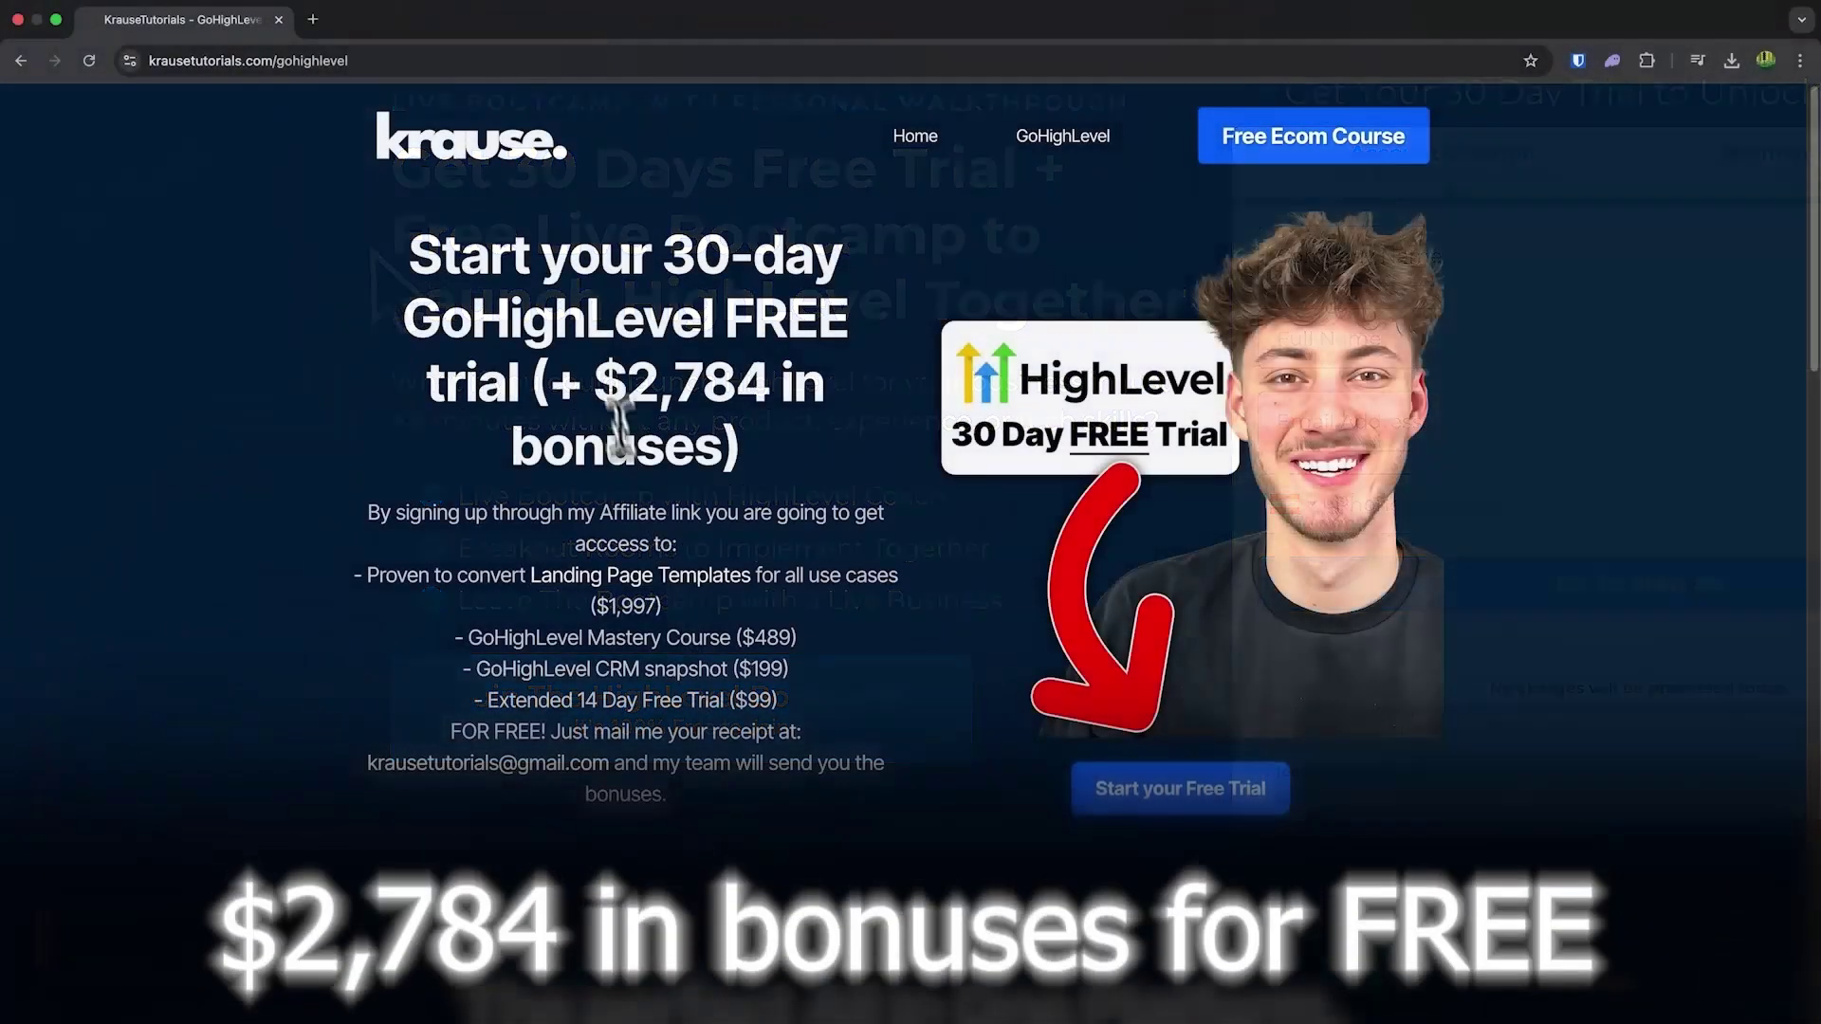
{"action": "left_click_drag", "start_coordinate": [595, 383], "coordinate": [703, 432]}
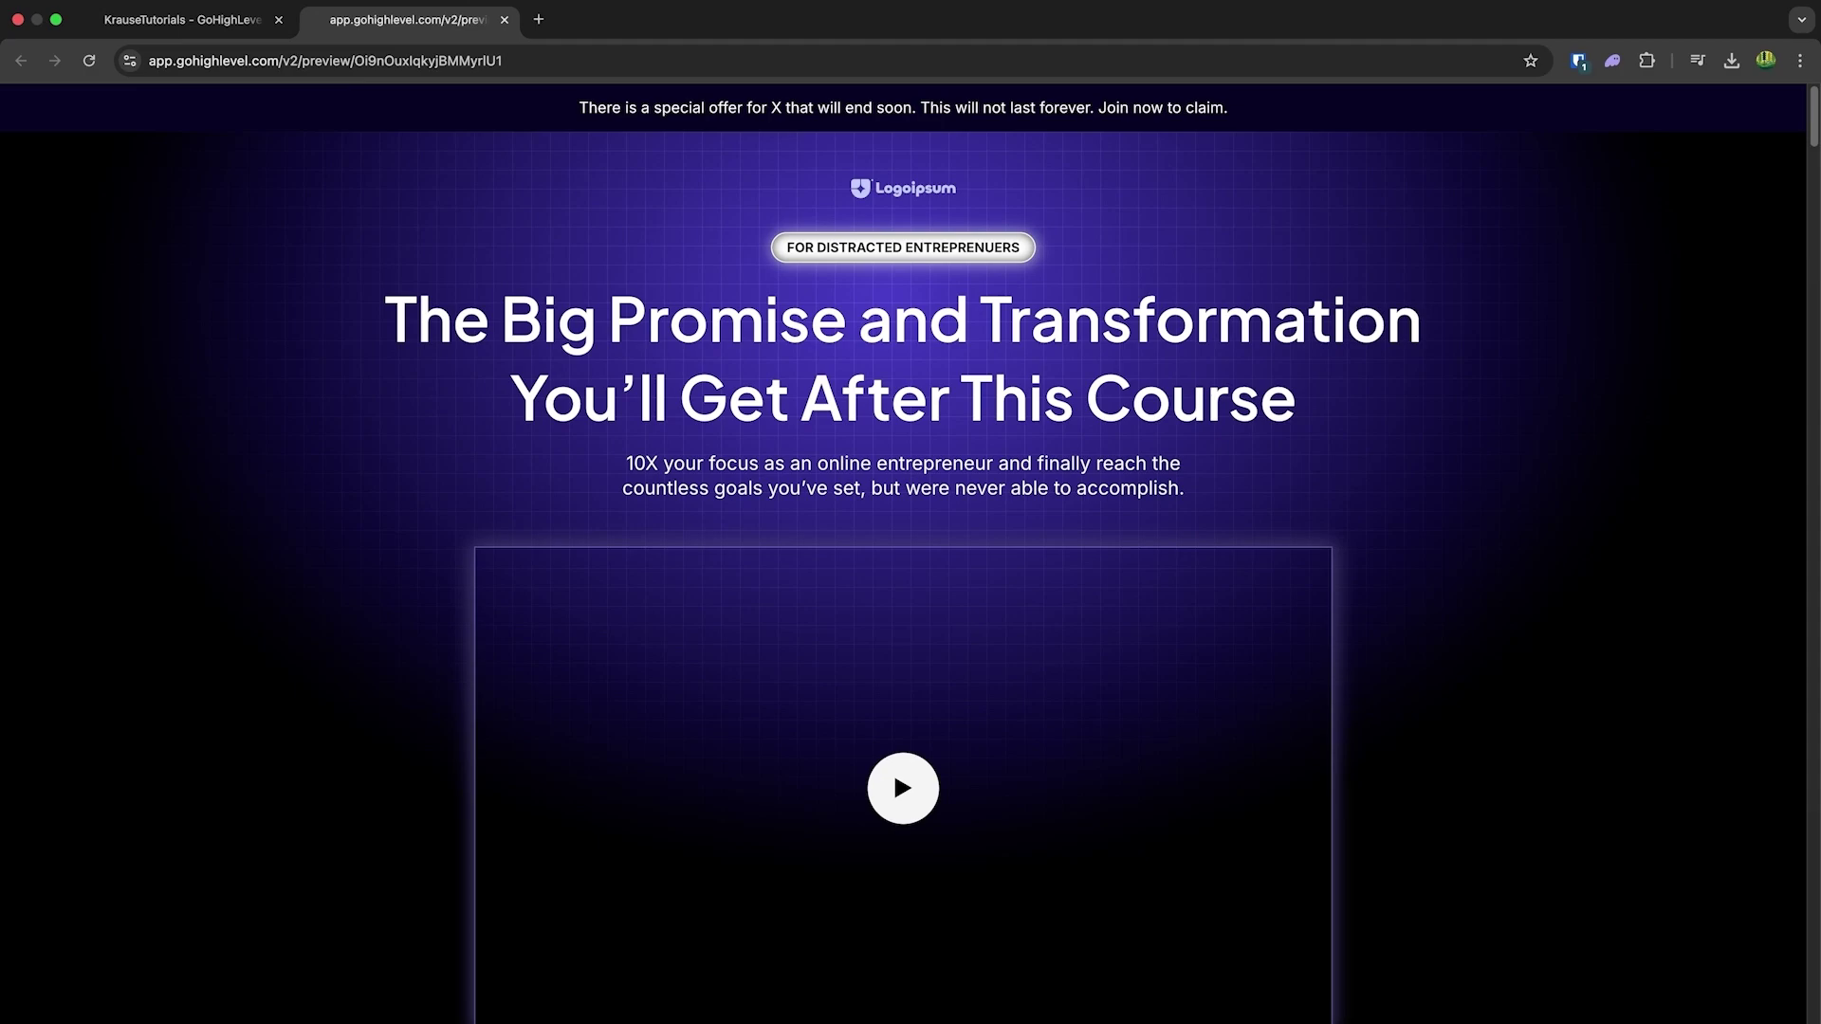
{"action": "scroll", "coordinate": [903, 550], "scroll_direction": "down", "scroll_amount": 6}
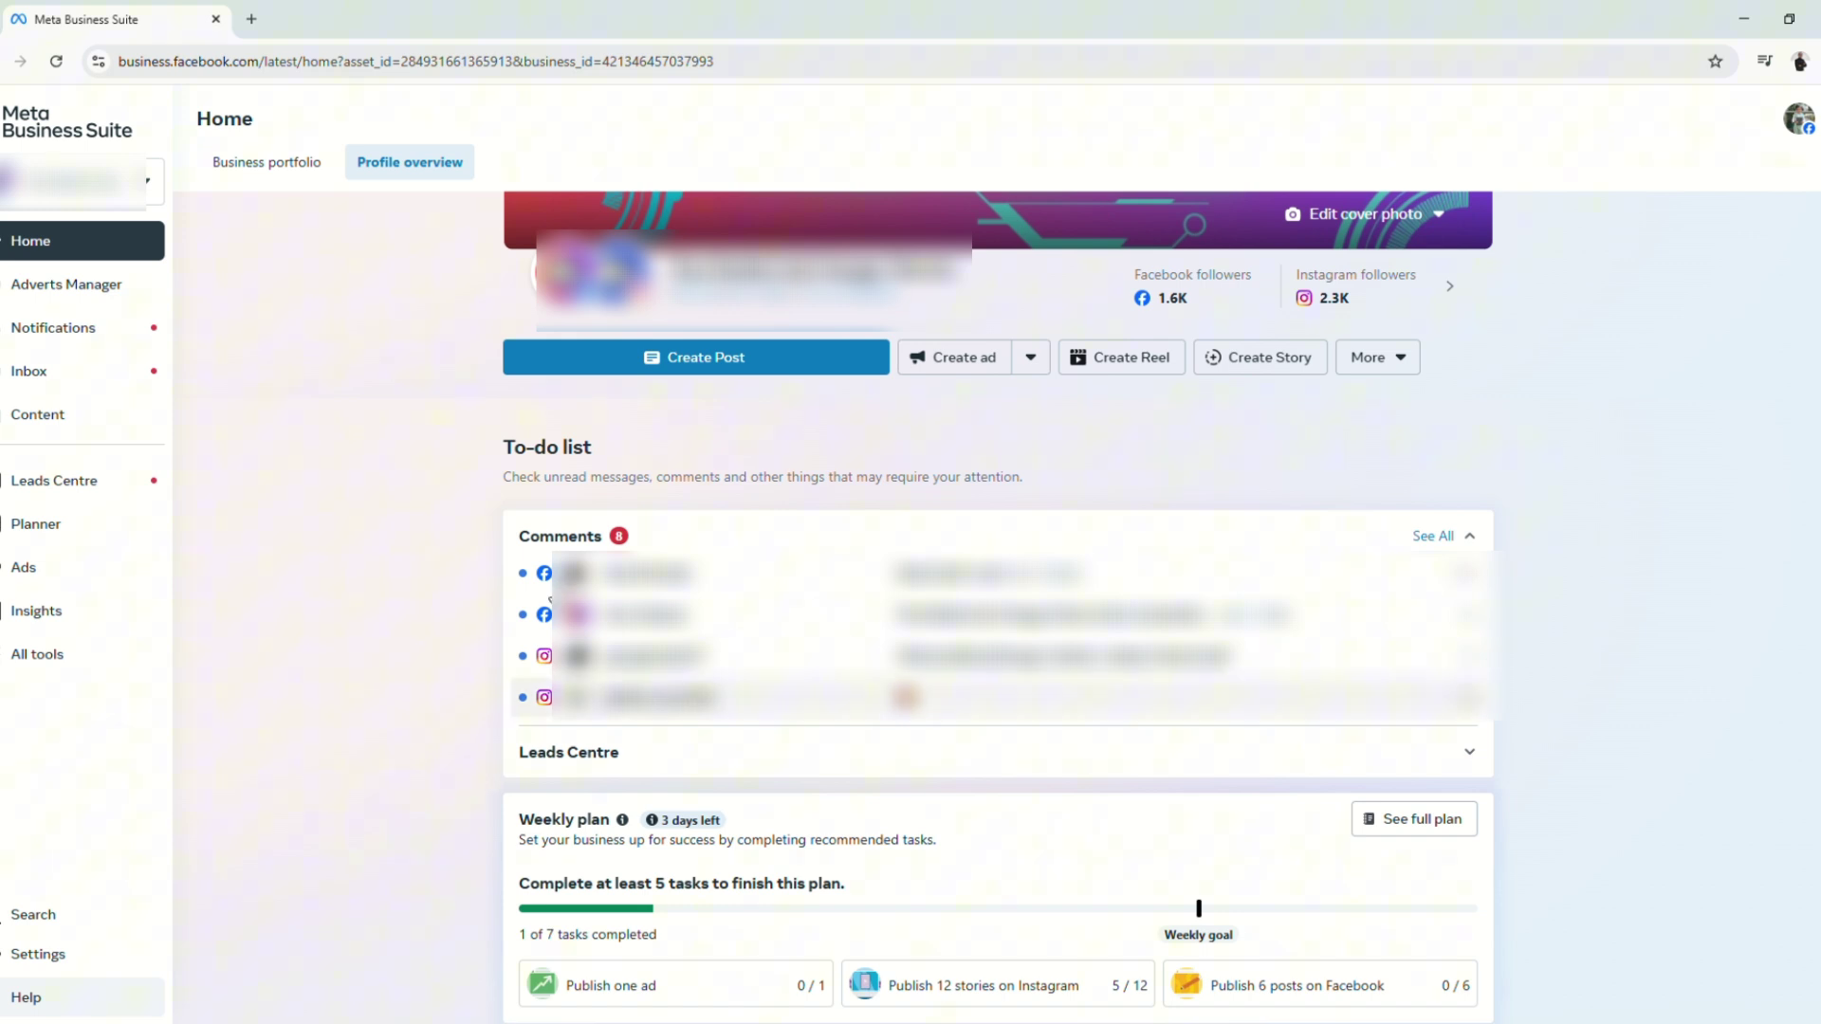
{"action": "left_click", "coordinate": [43, 955]}
{"action": "left_click", "coordinate": [178, 689]}
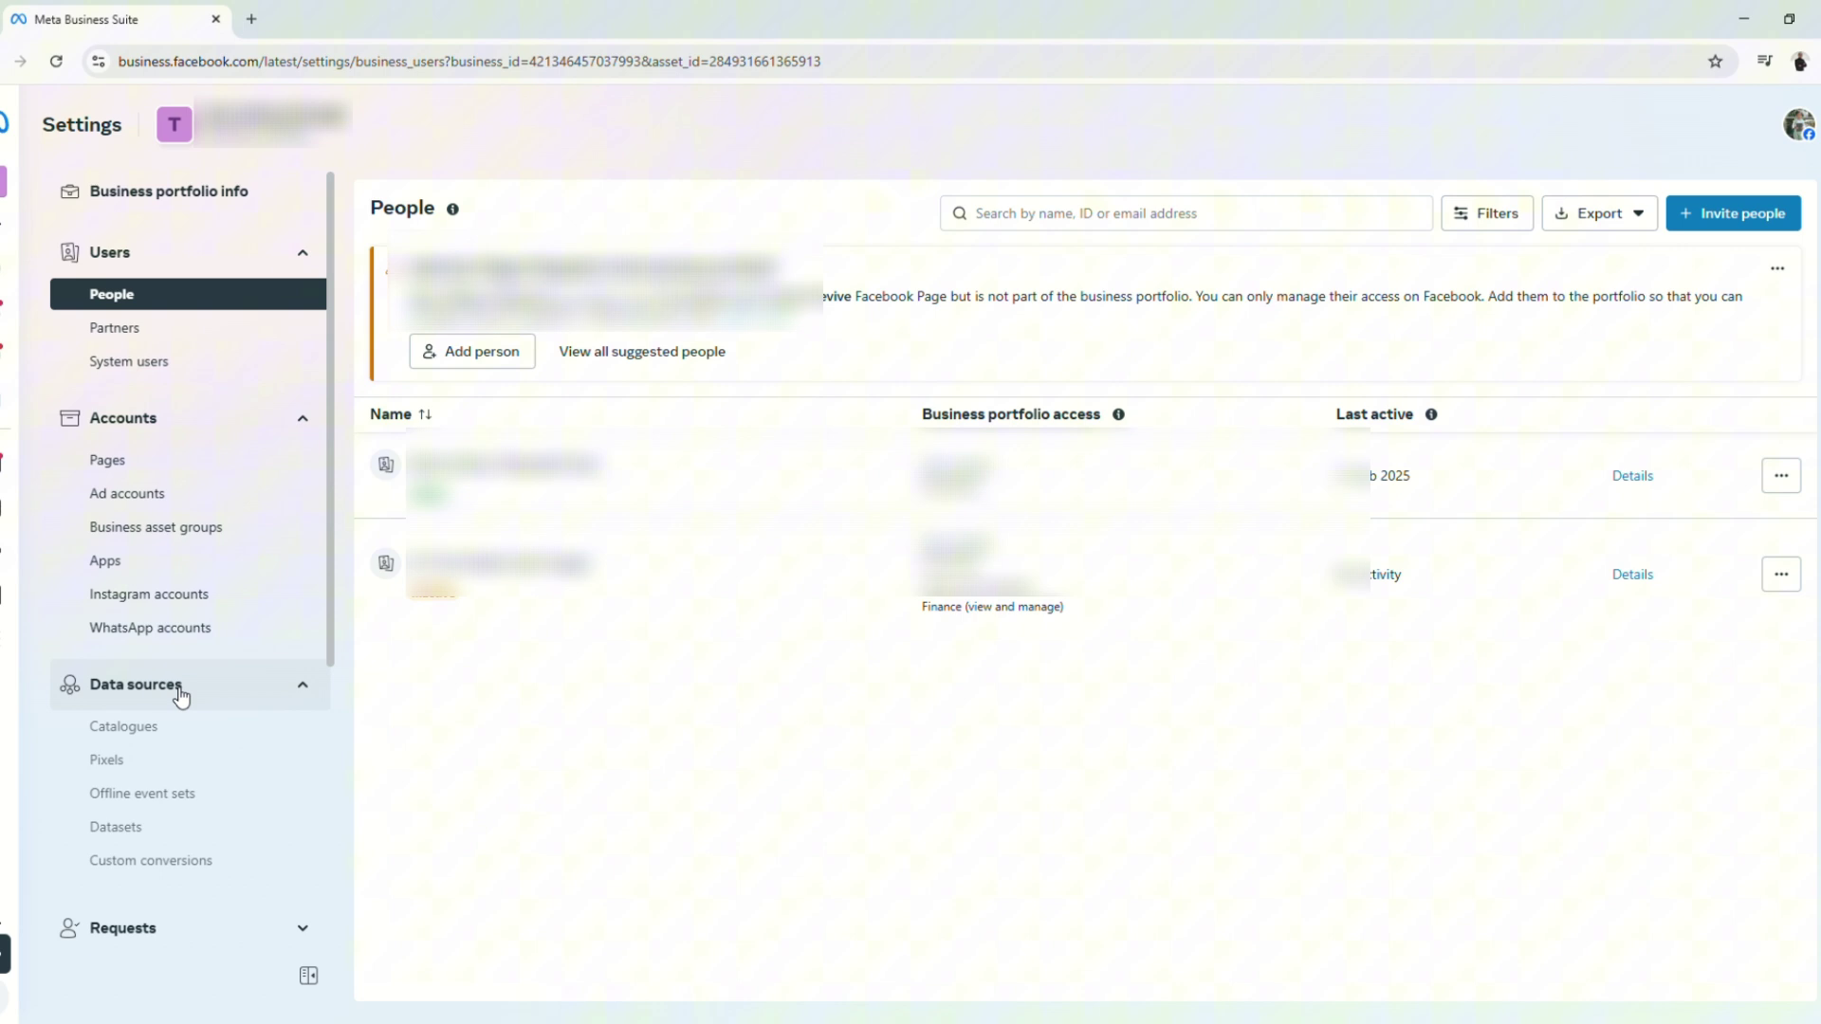
{"action": "left_click", "coordinate": [158, 764]}
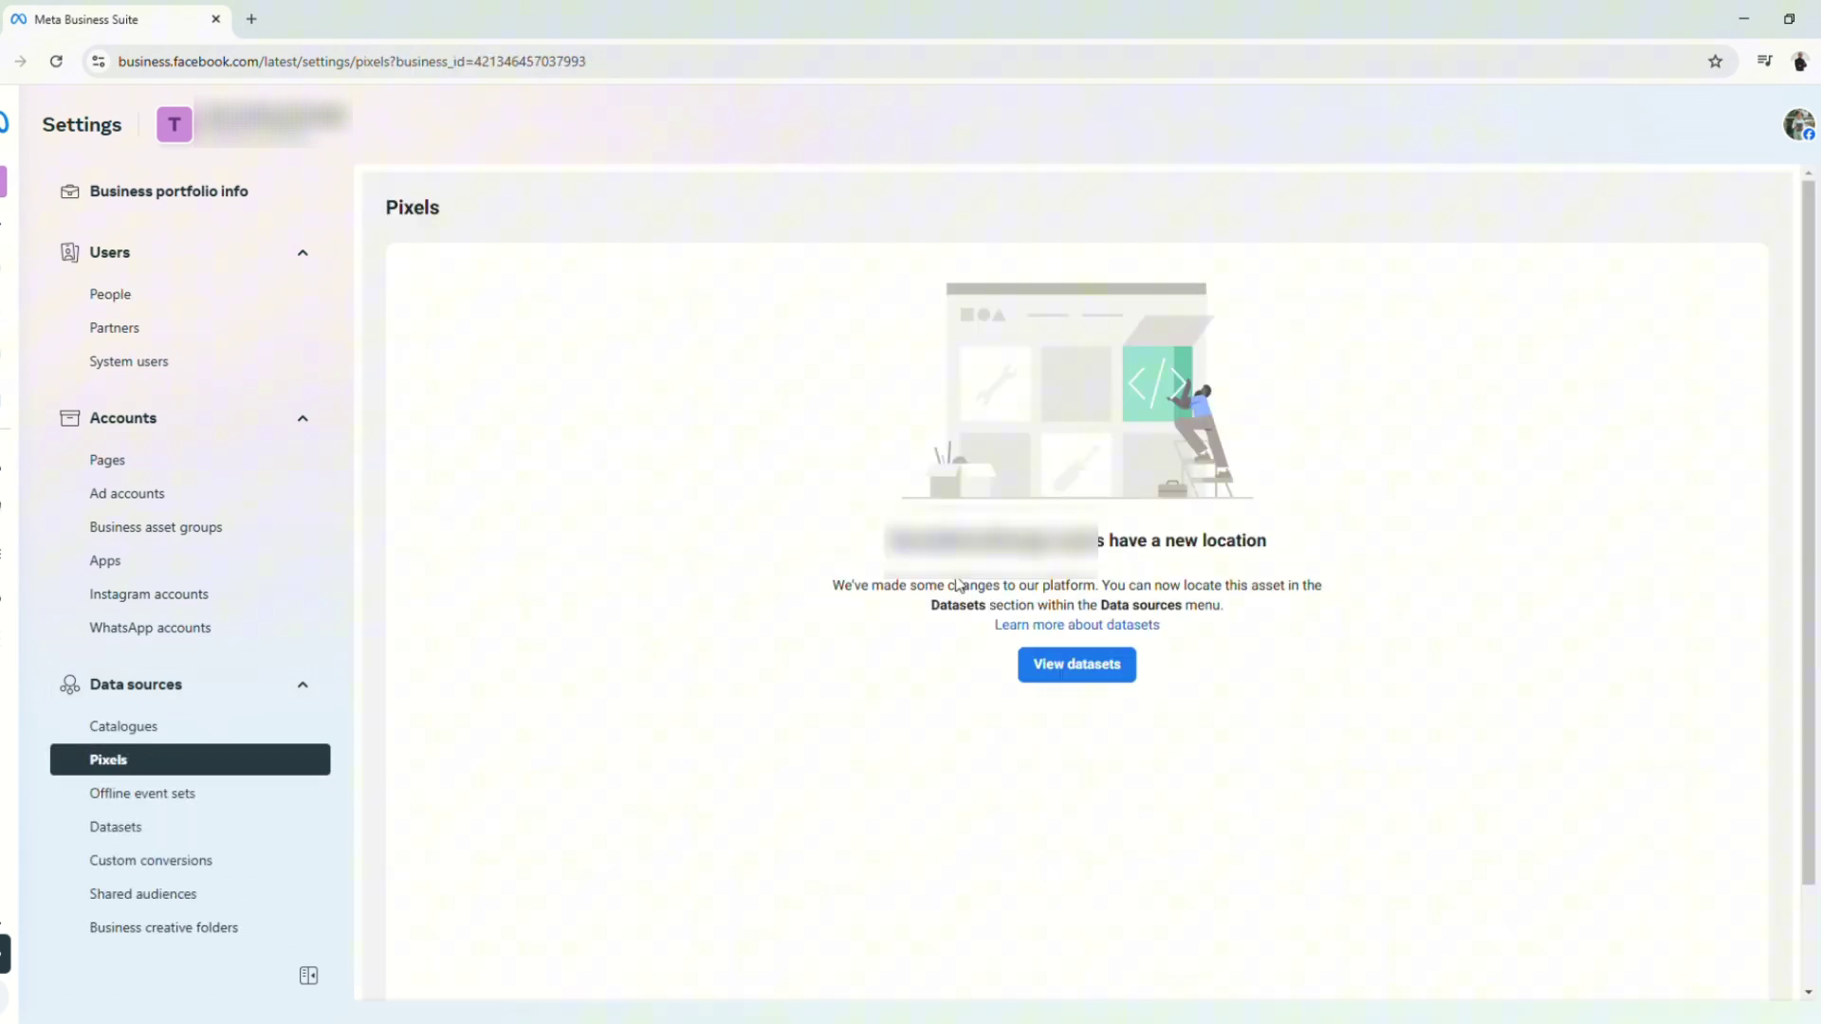
{"action": "left_click", "coordinate": [1100, 679]}
Step: Create a 'Demo Pixel' dataset with the Conversions API Gateway option unchecked, then reopen Datasets
{"action": "left_click", "coordinate": [1090, 801]}
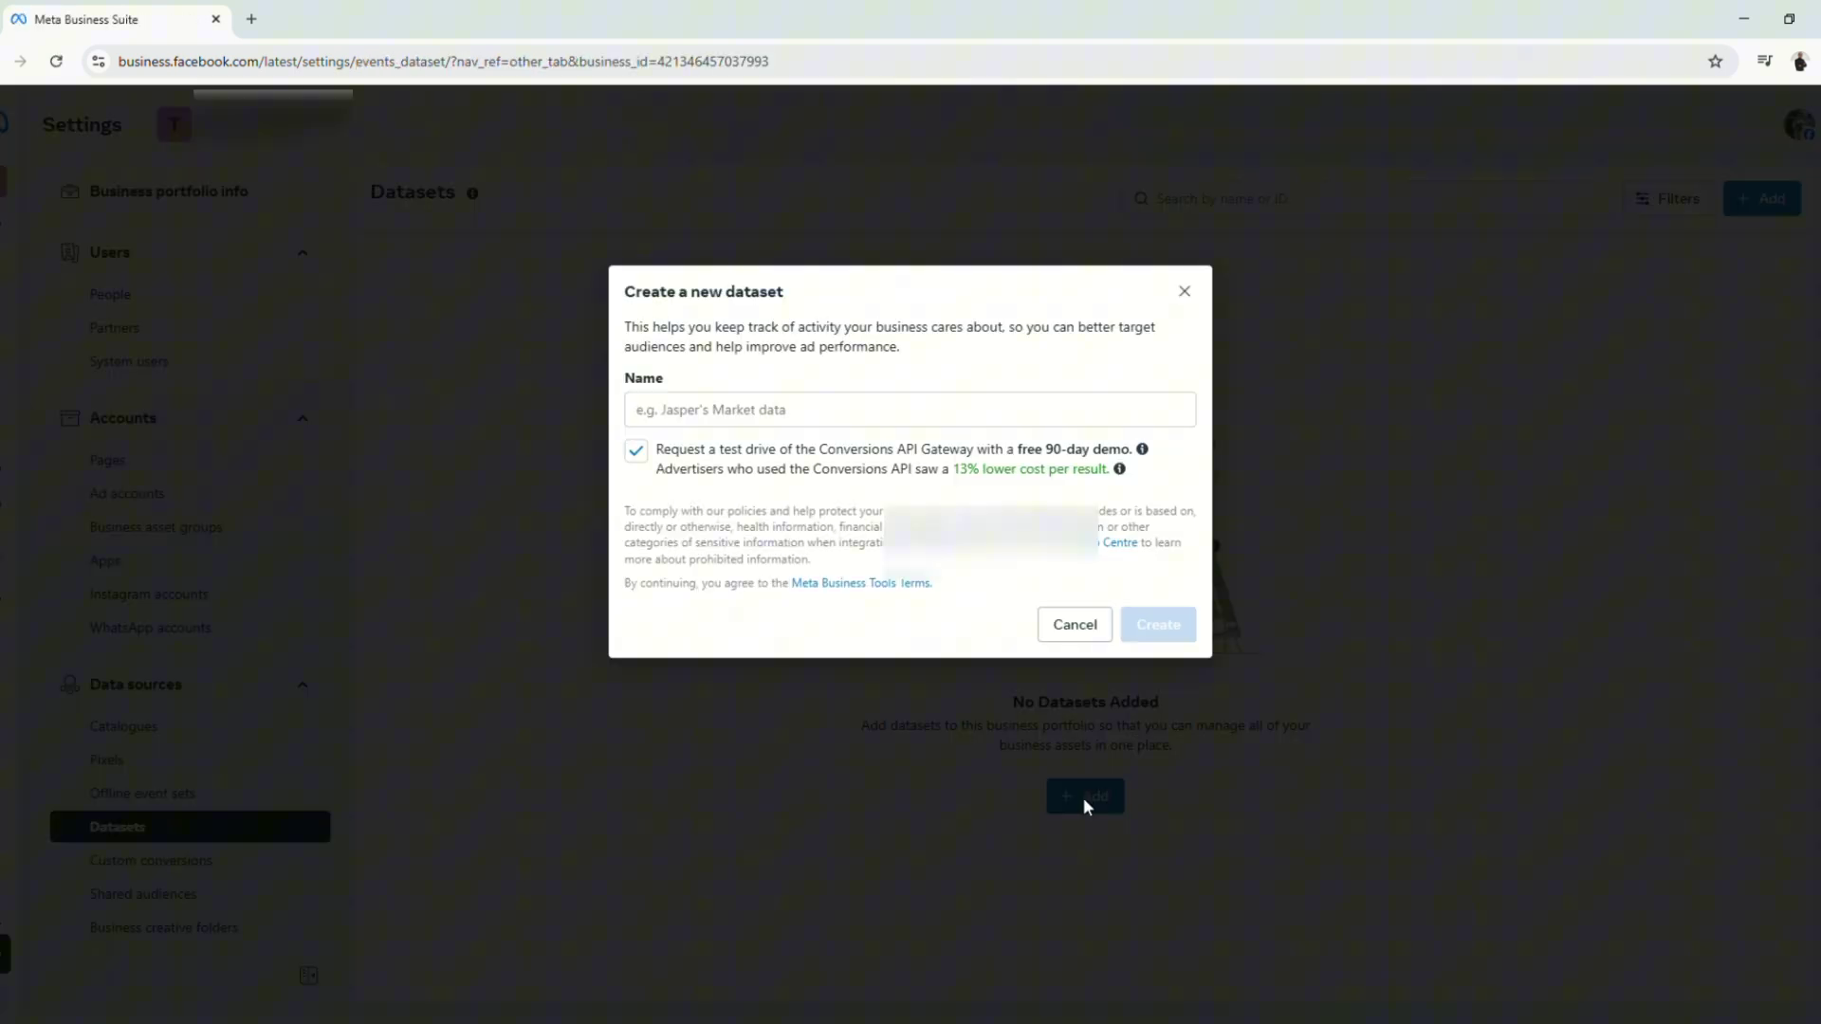
{"action": "left_click", "coordinate": [854, 410]}
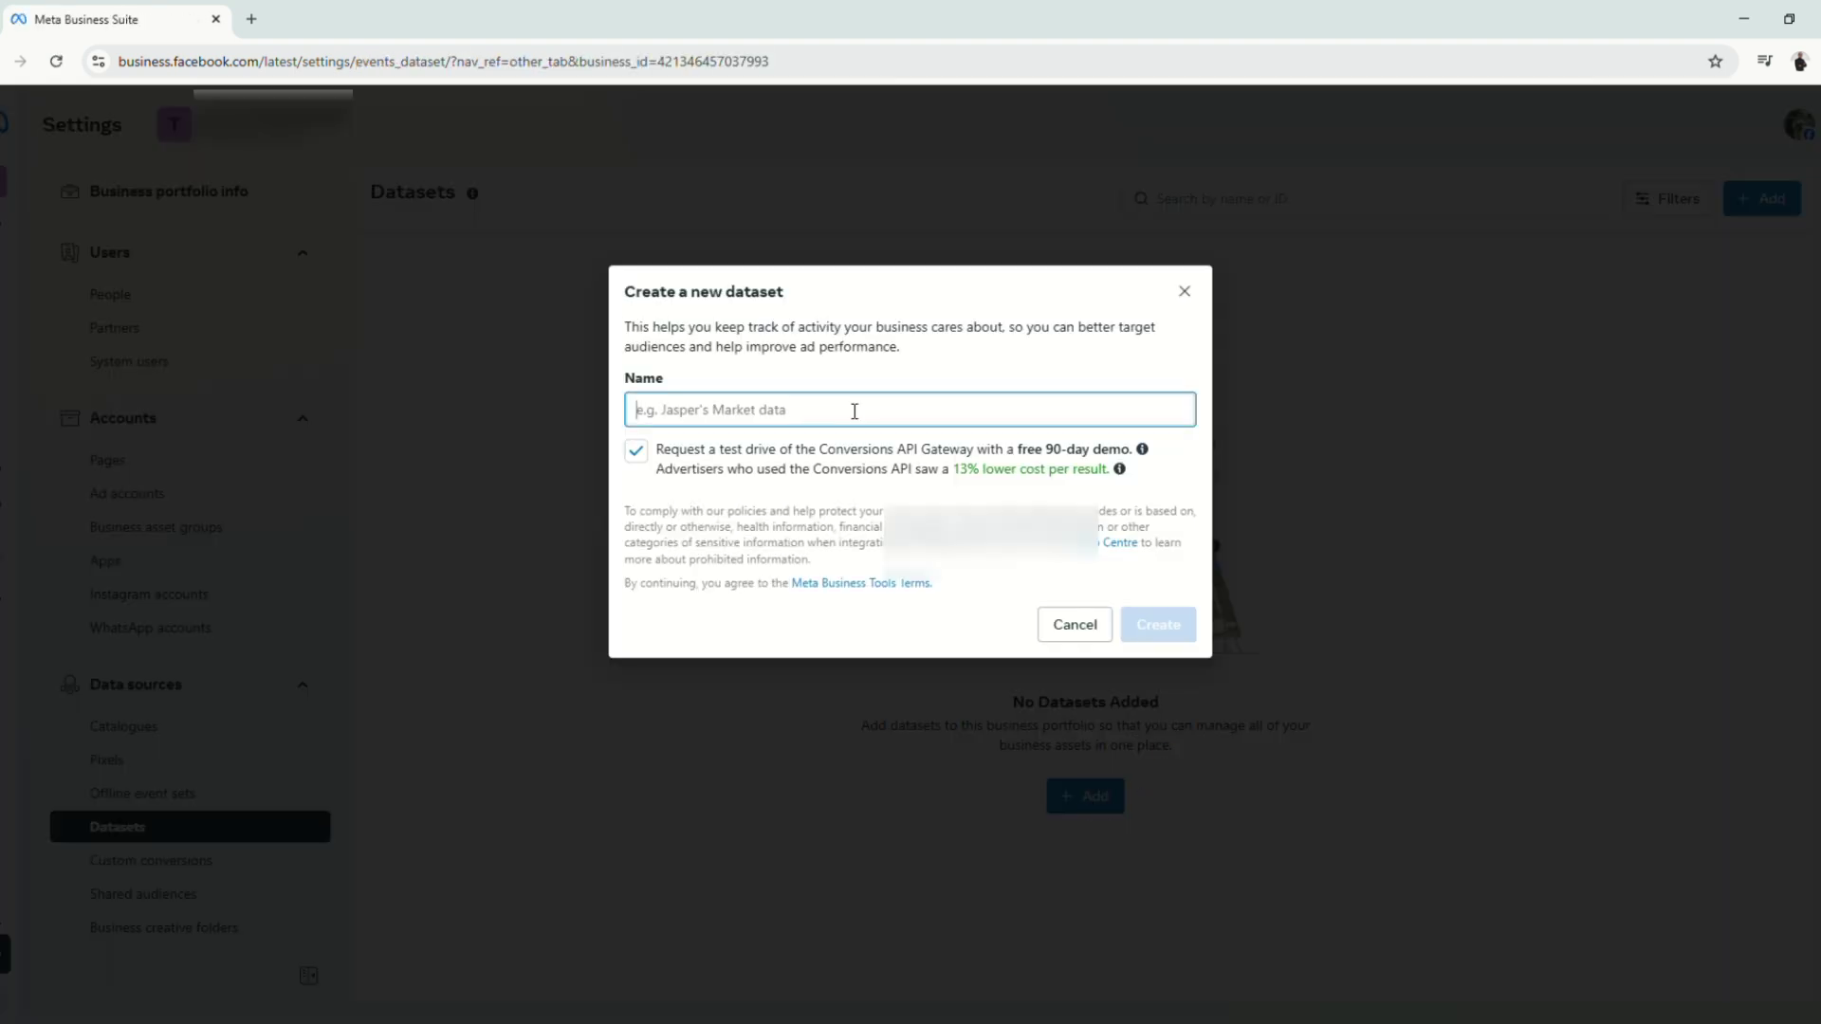
{"action": "left_click", "coordinate": [642, 455]}
{"action": "left_click", "coordinate": [791, 415]}
{"action": "type", "text": "Demo P"}
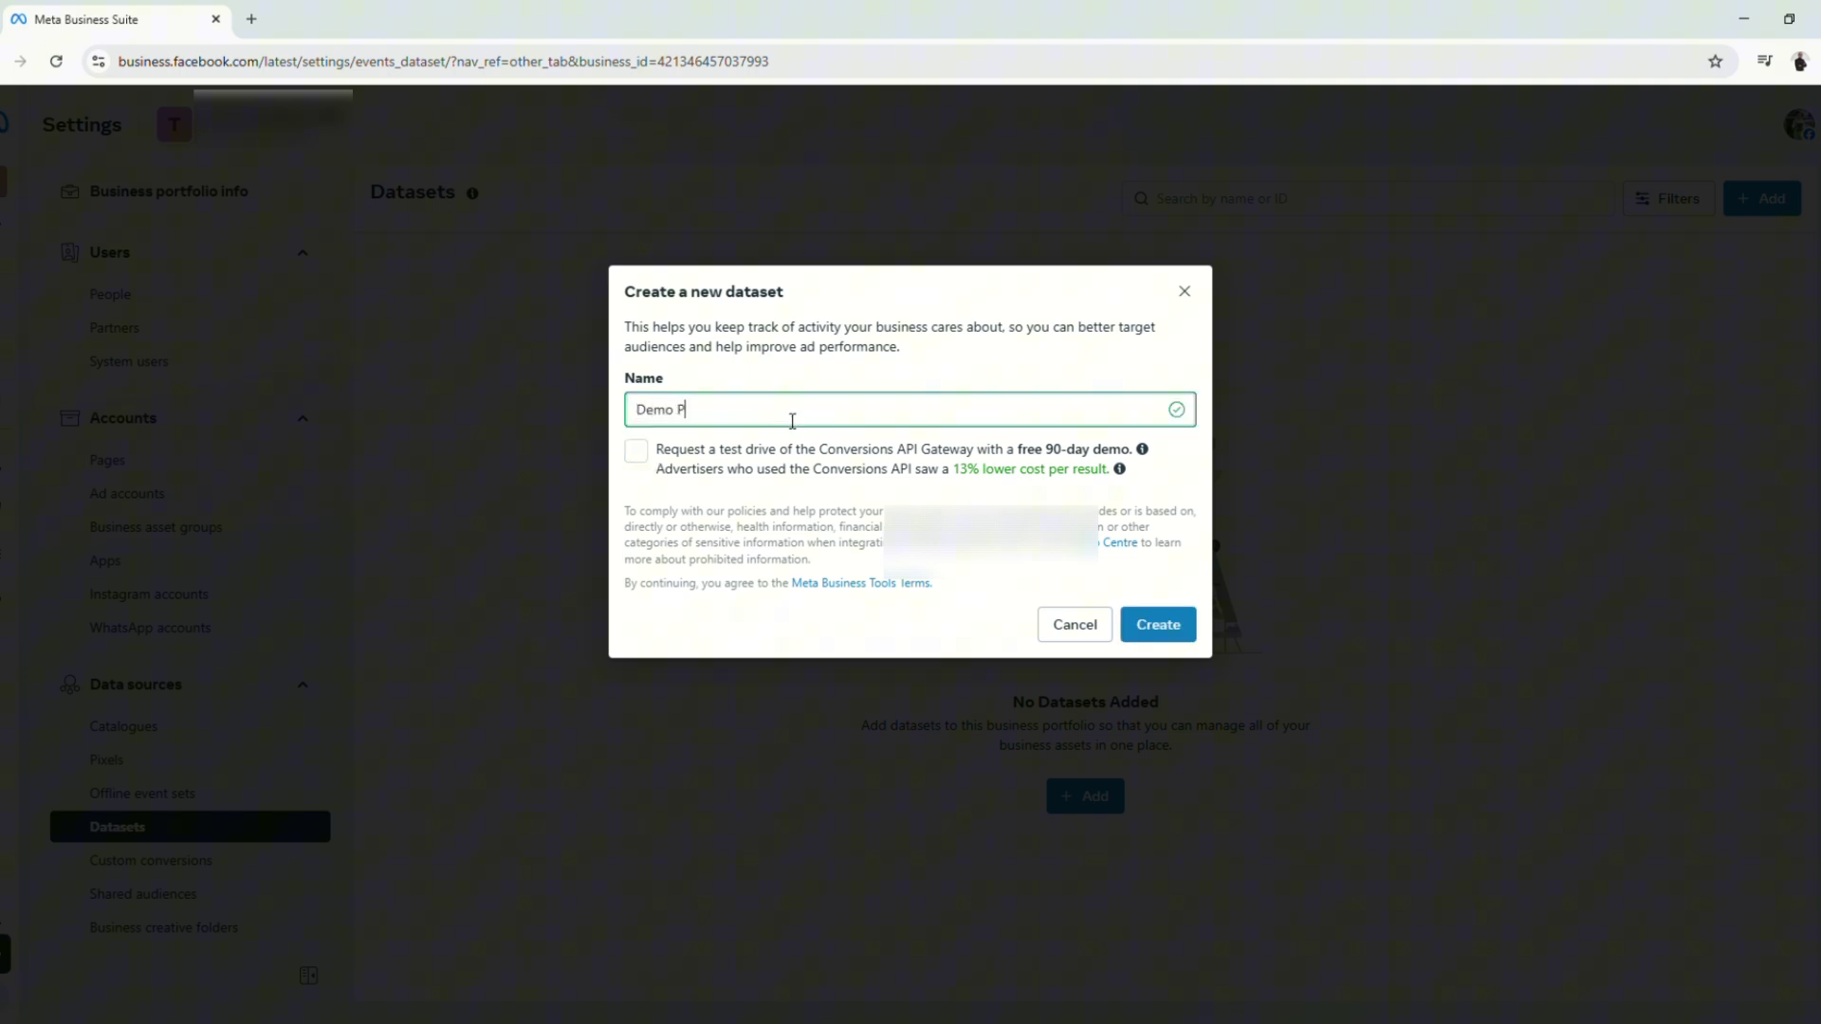
{"action": "type", "text": "x"}
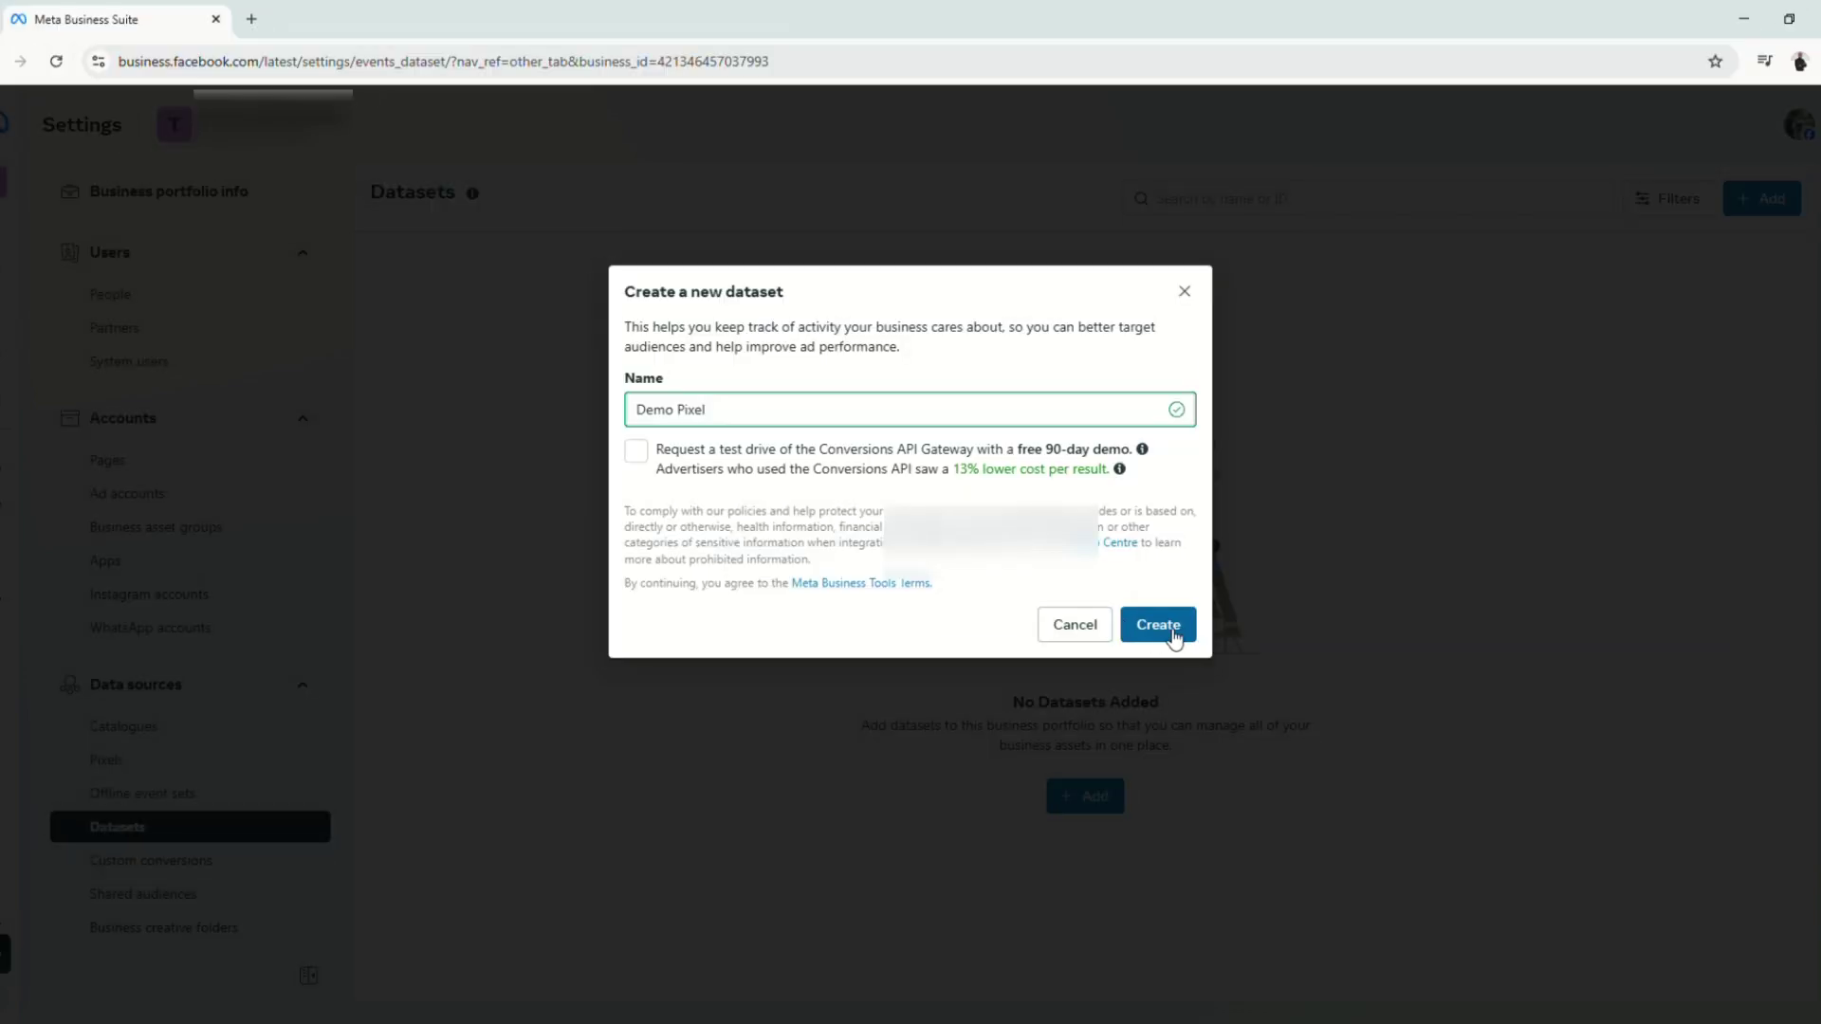
{"action": "left_click", "coordinate": [1157, 624]}
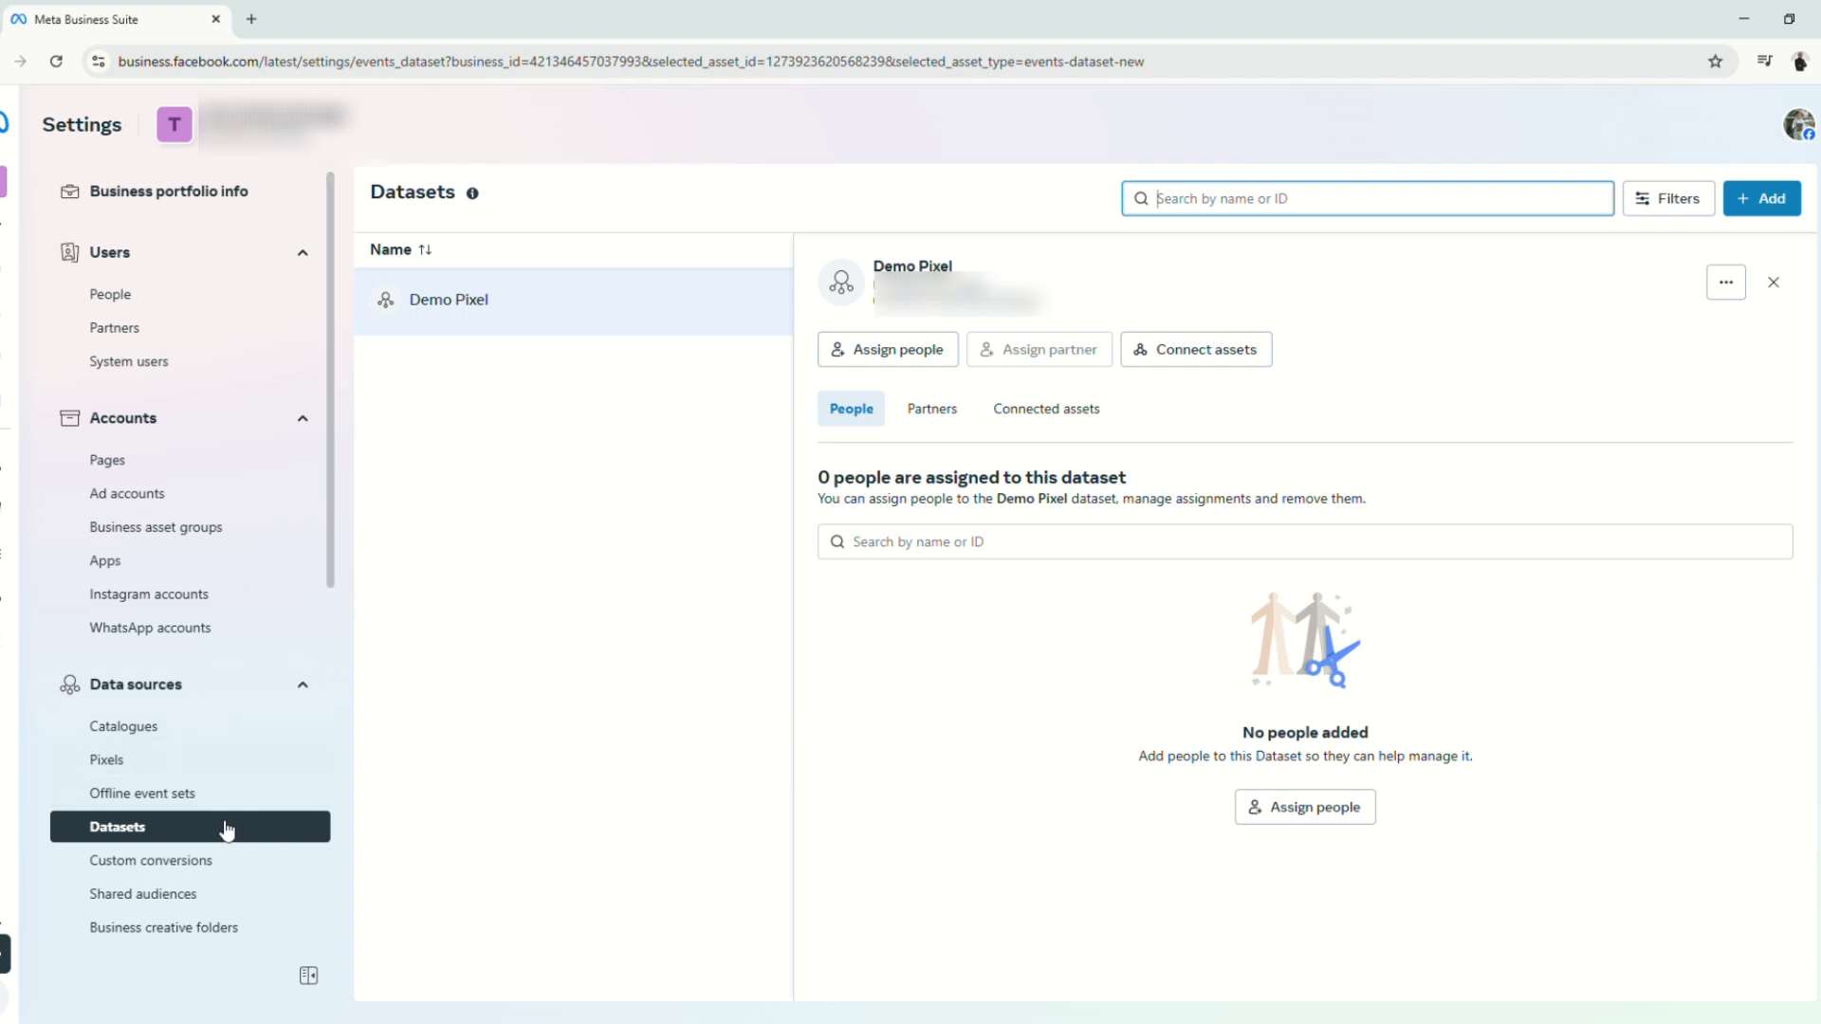
{"action": "left_click", "coordinate": [110, 762]}
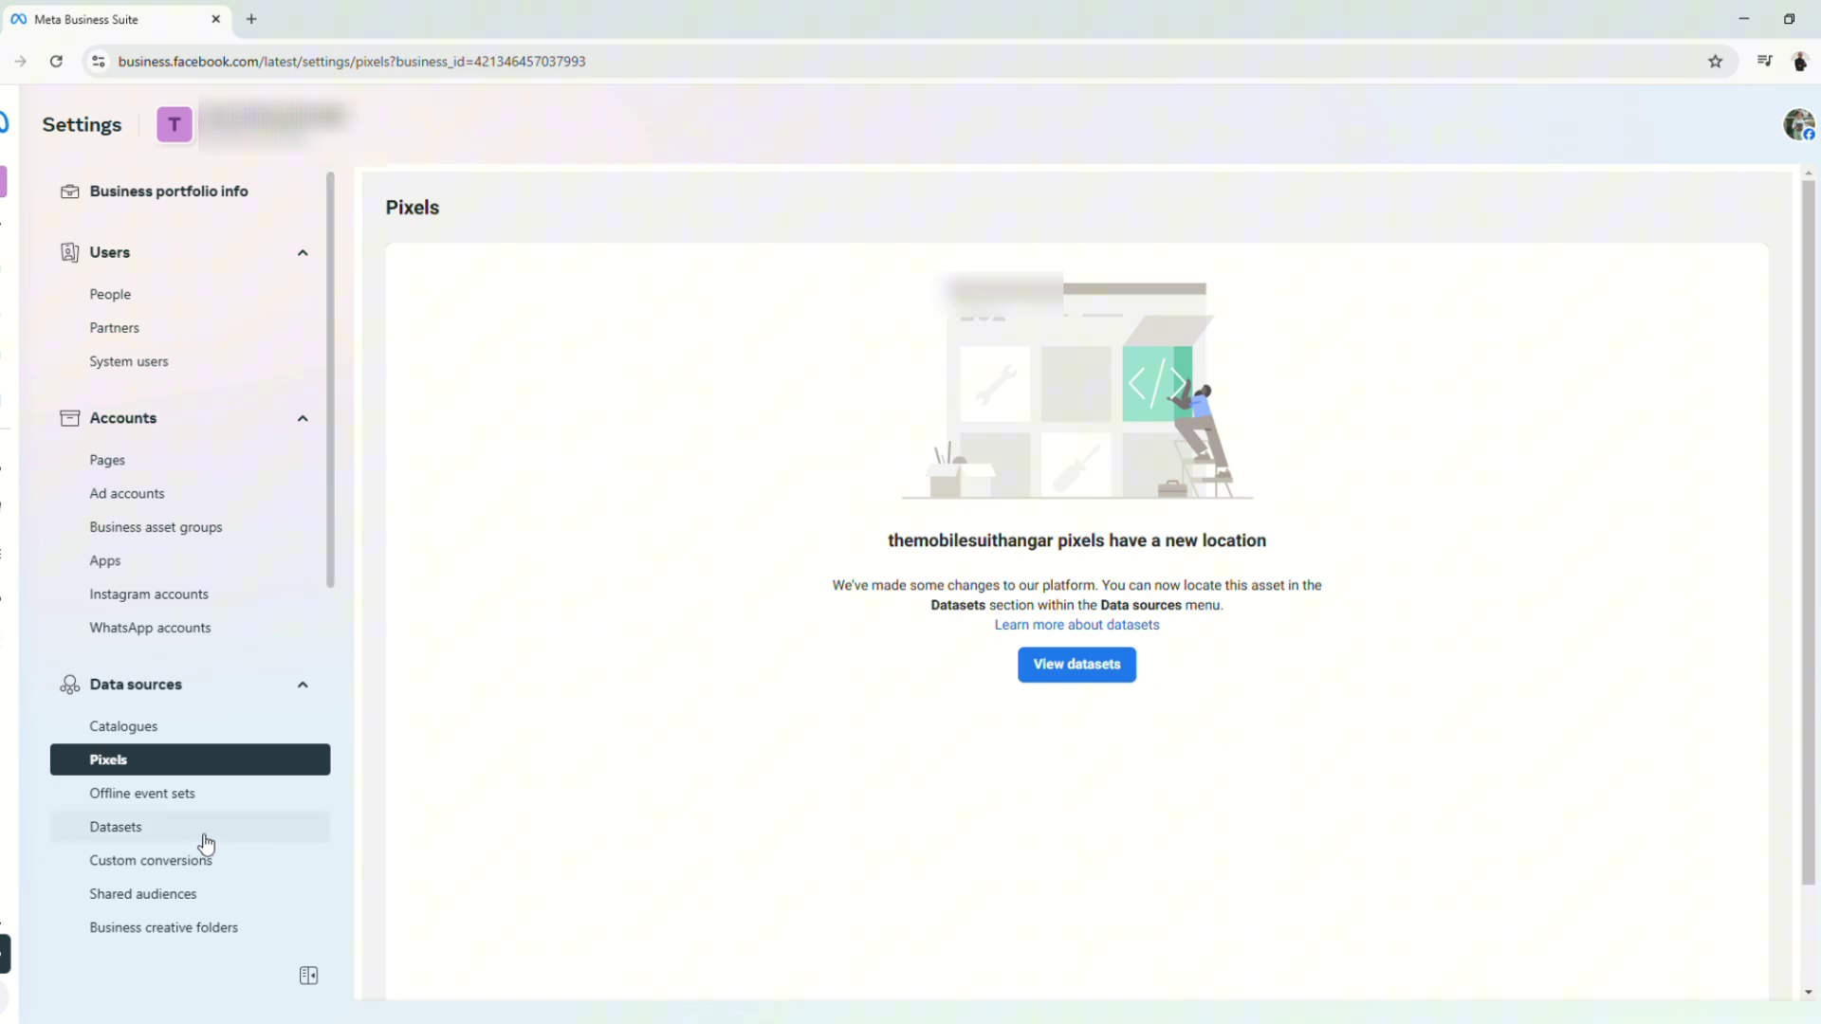
{"action": "left_click", "coordinate": [198, 843]}
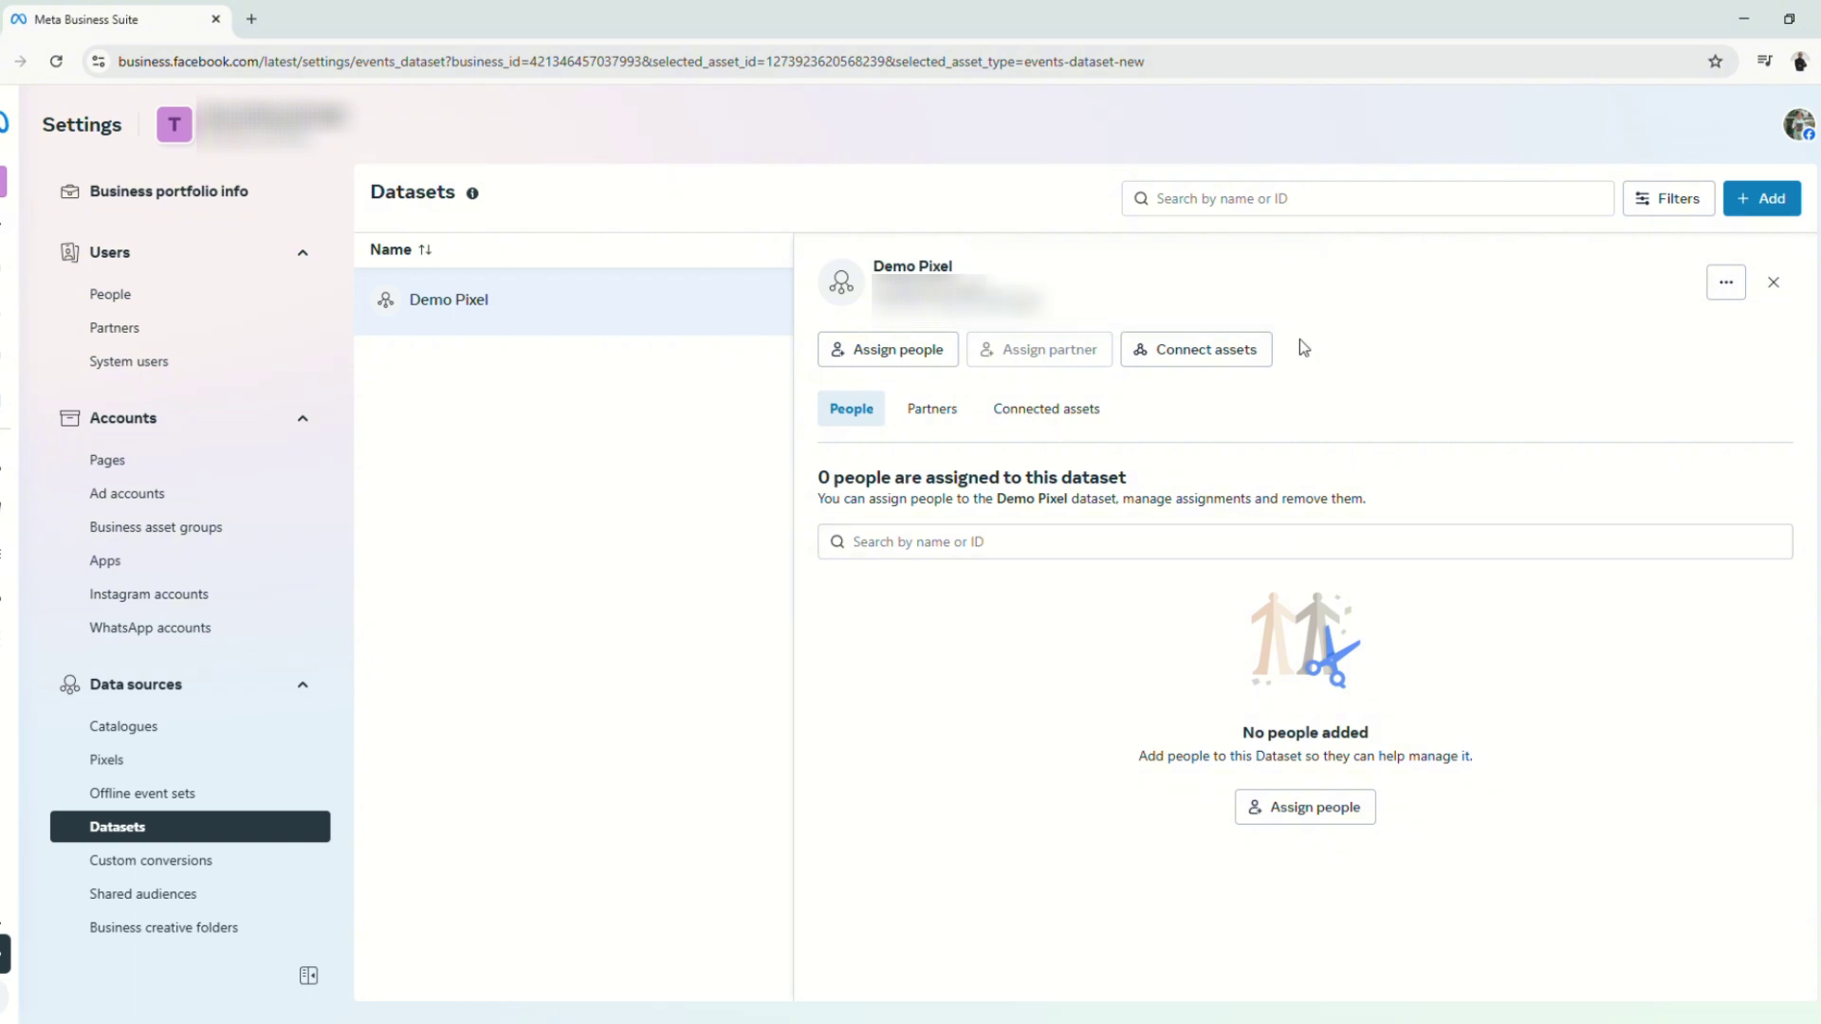
Step: Open Demo Pixel in Events Manager, choose manual installation, and copy the pixel base code
{"action": "left_click", "coordinate": [1725, 286]}
{"action": "left_click", "coordinate": [1731, 340]}
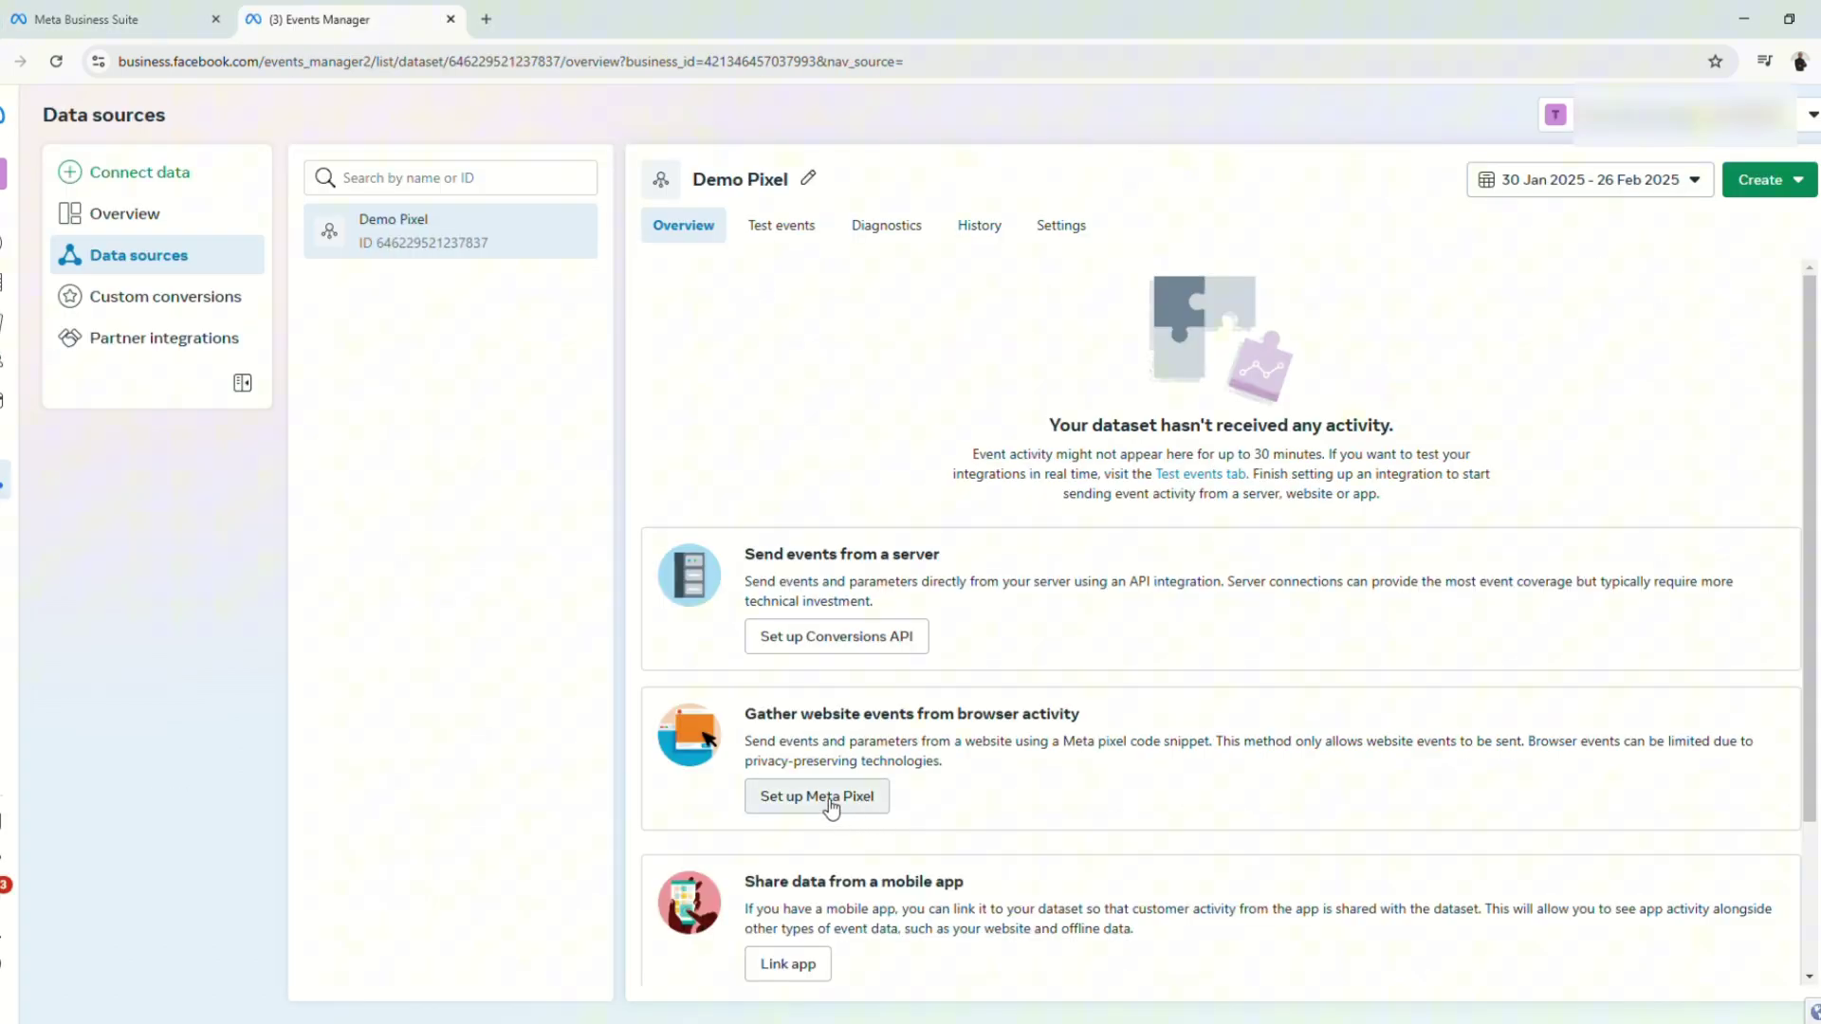
{"action": "left_click", "coordinate": [829, 802]}
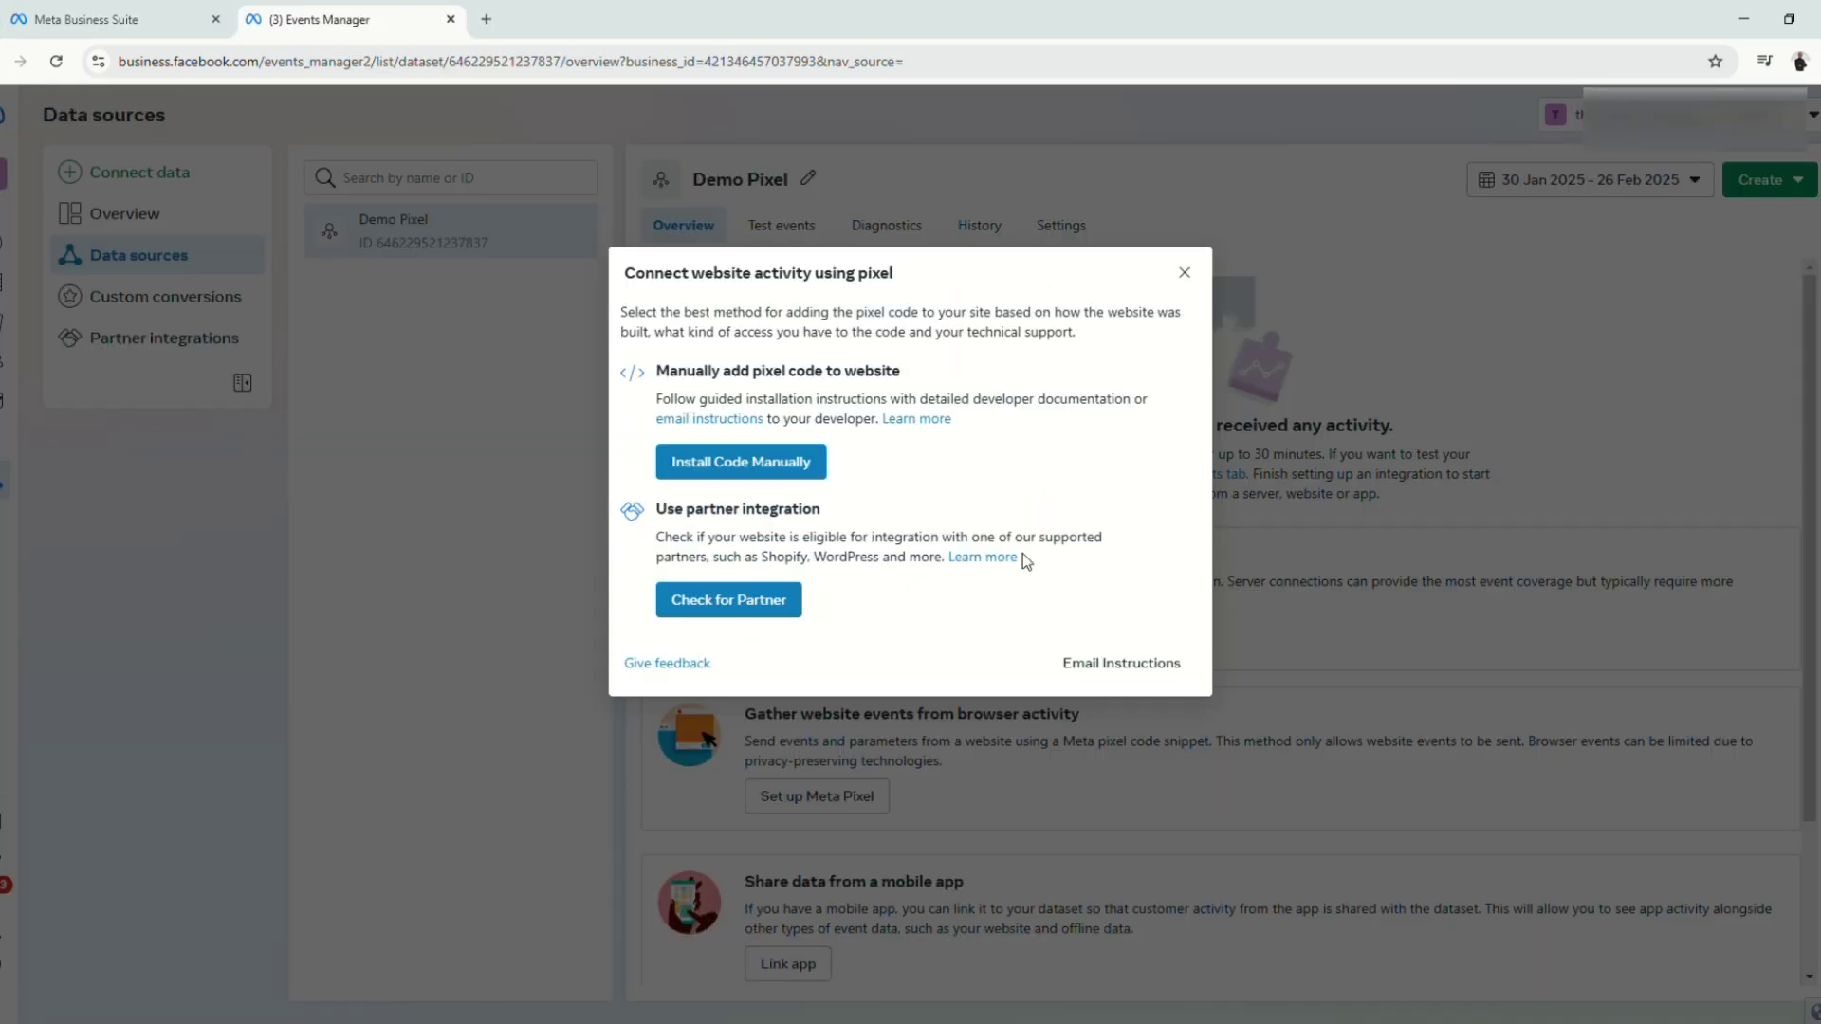
{"action": "left_click", "coordinate": [735, 462]}
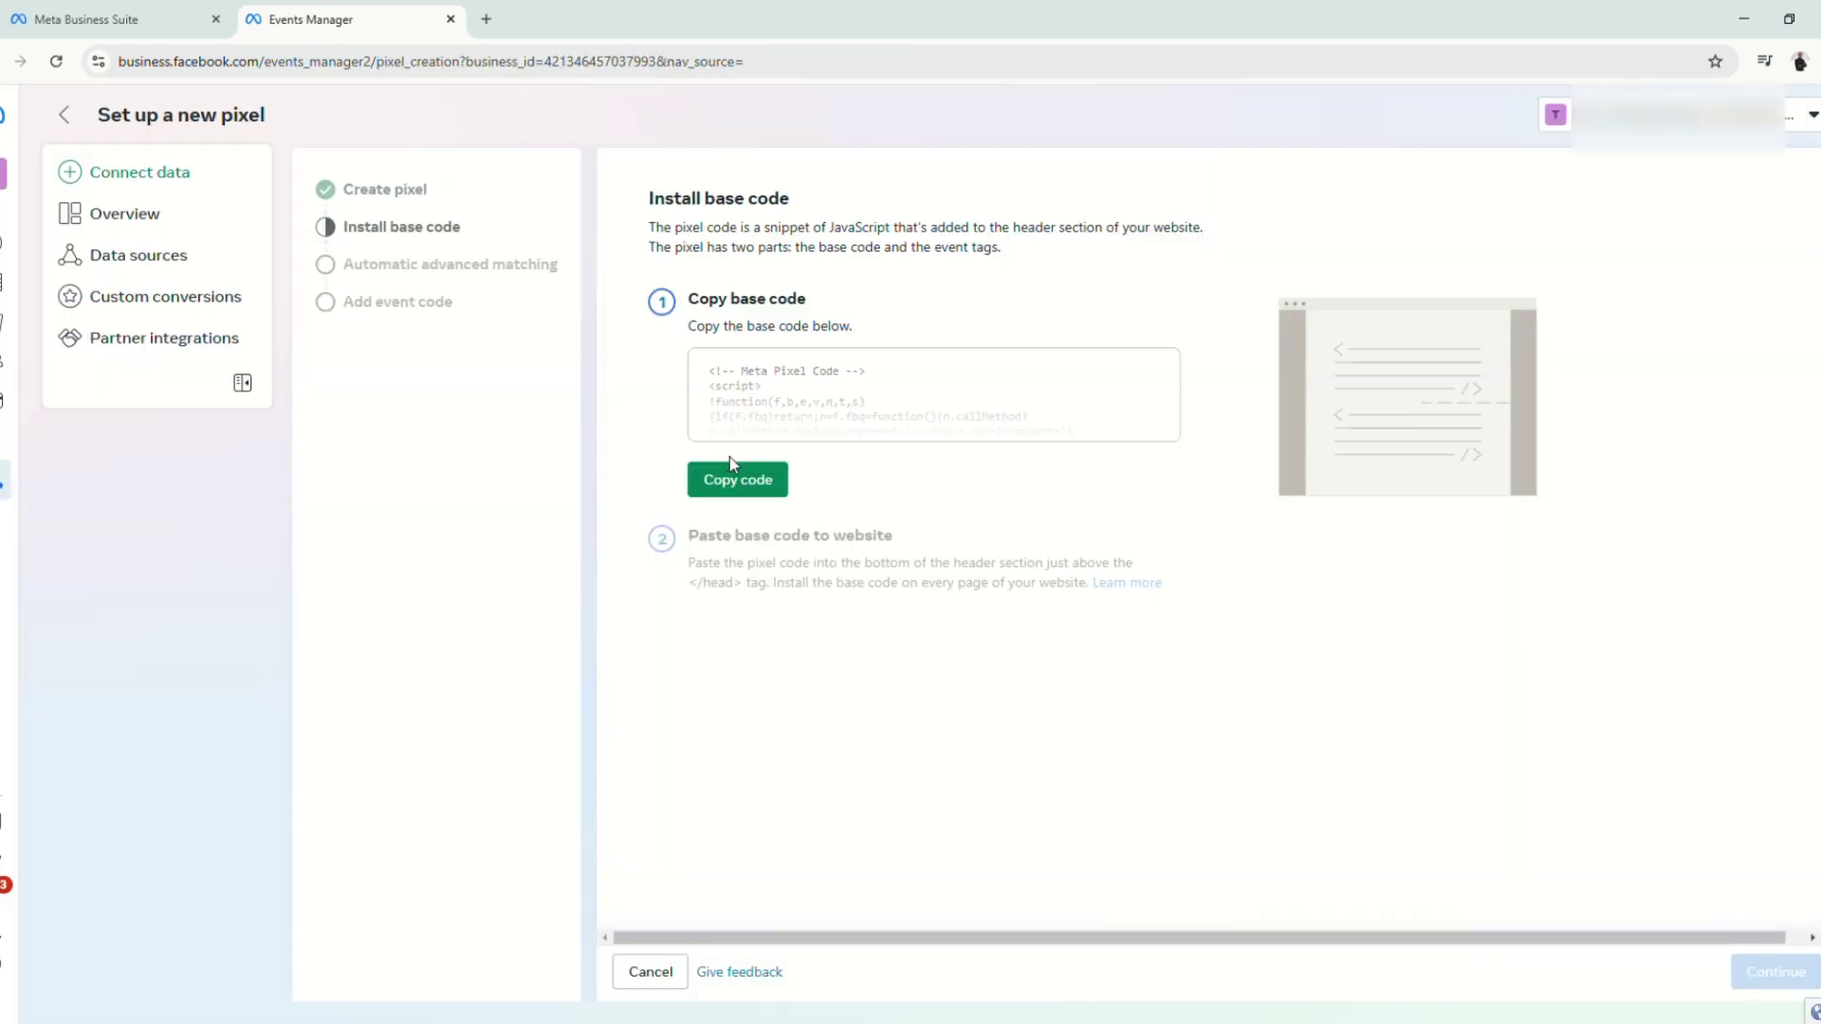
{"action": "scroll", "coordinate": [753, 385], "scroll_direction": "down", "scroll_amount": 1}
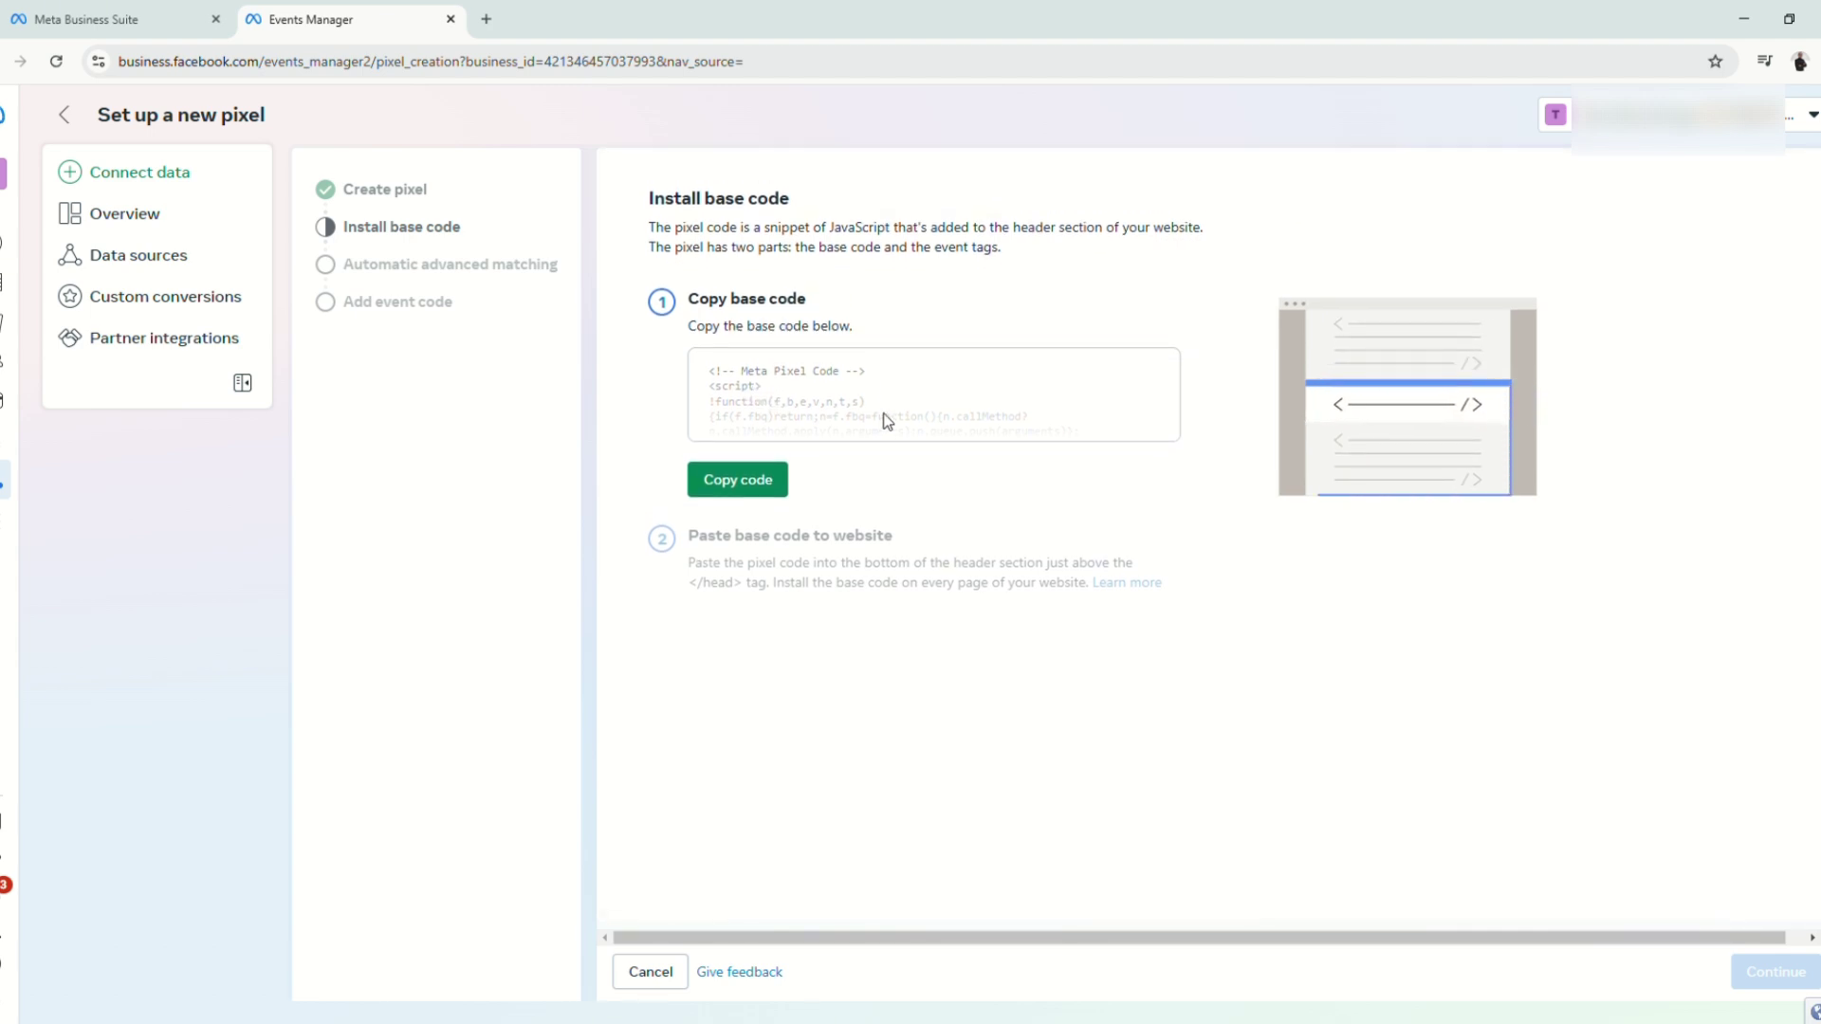
{"action": "left_click", "coordinate": [773, 482]}
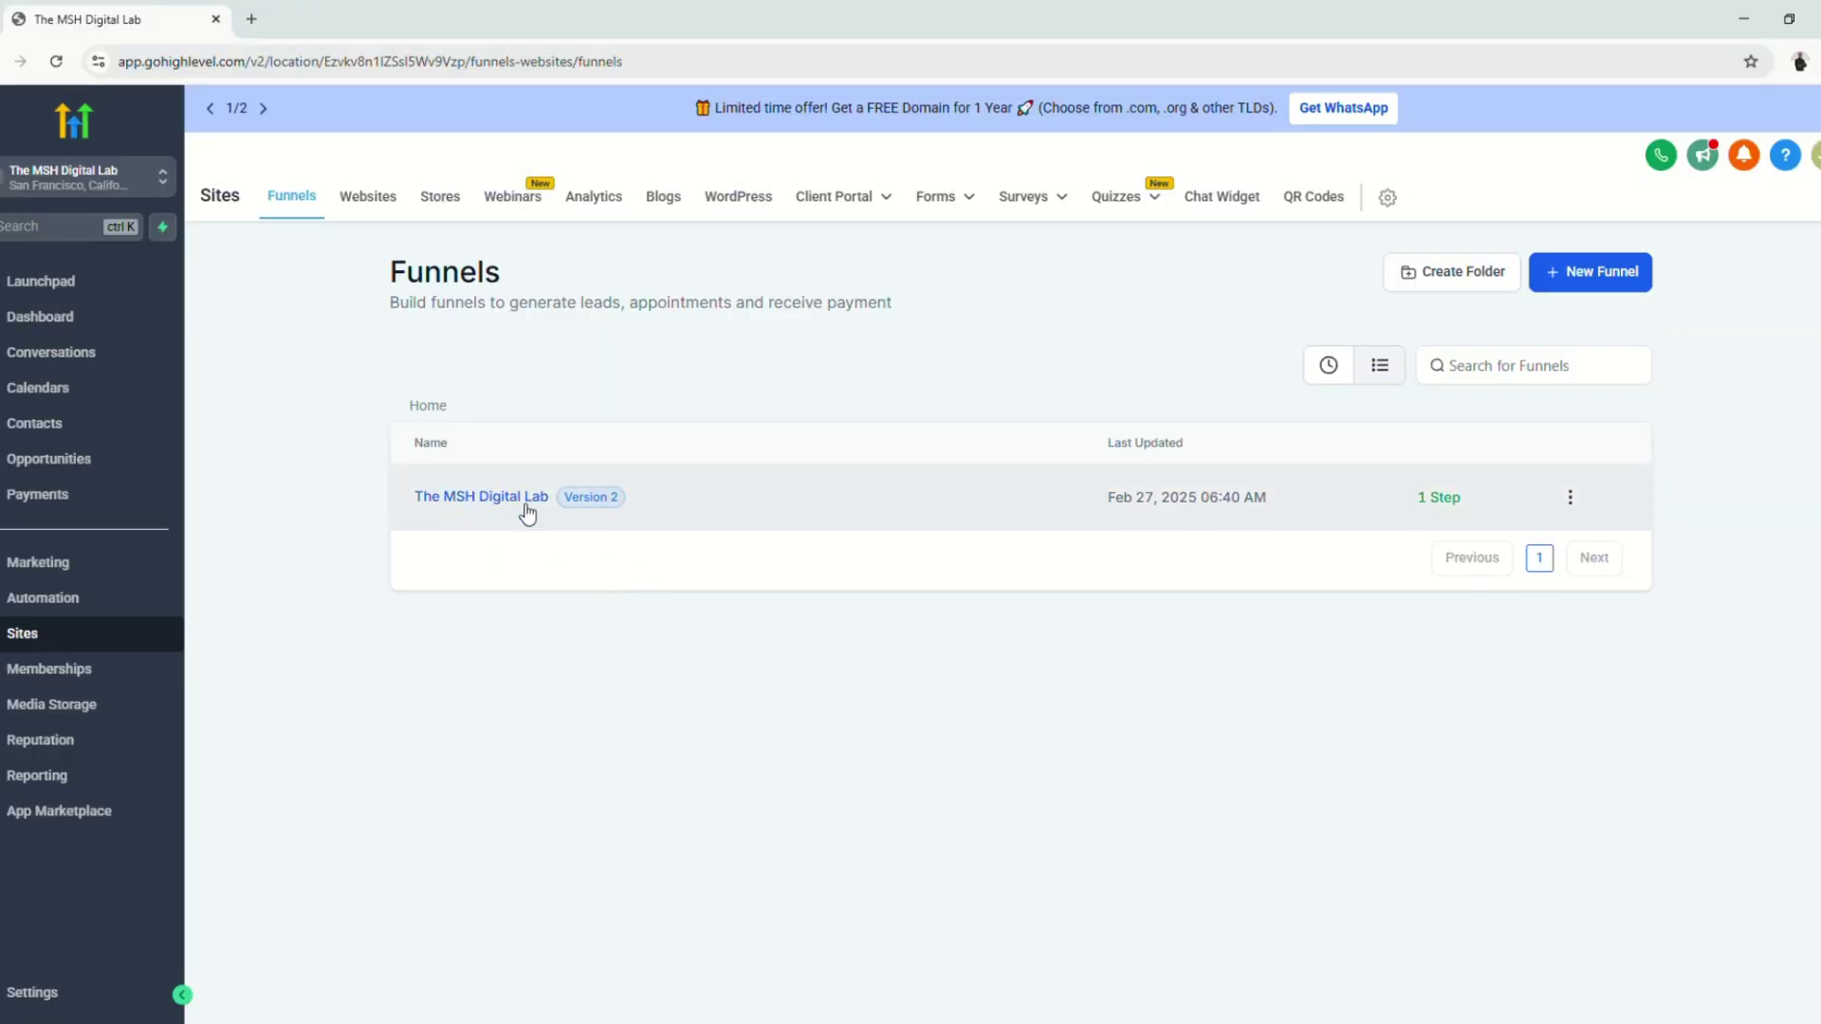
Step: Paste the pixel base code into The MSH Digital Lab funnel's Head tracking code and save
{"action": "left_click", "coordinate": [525, 501]}
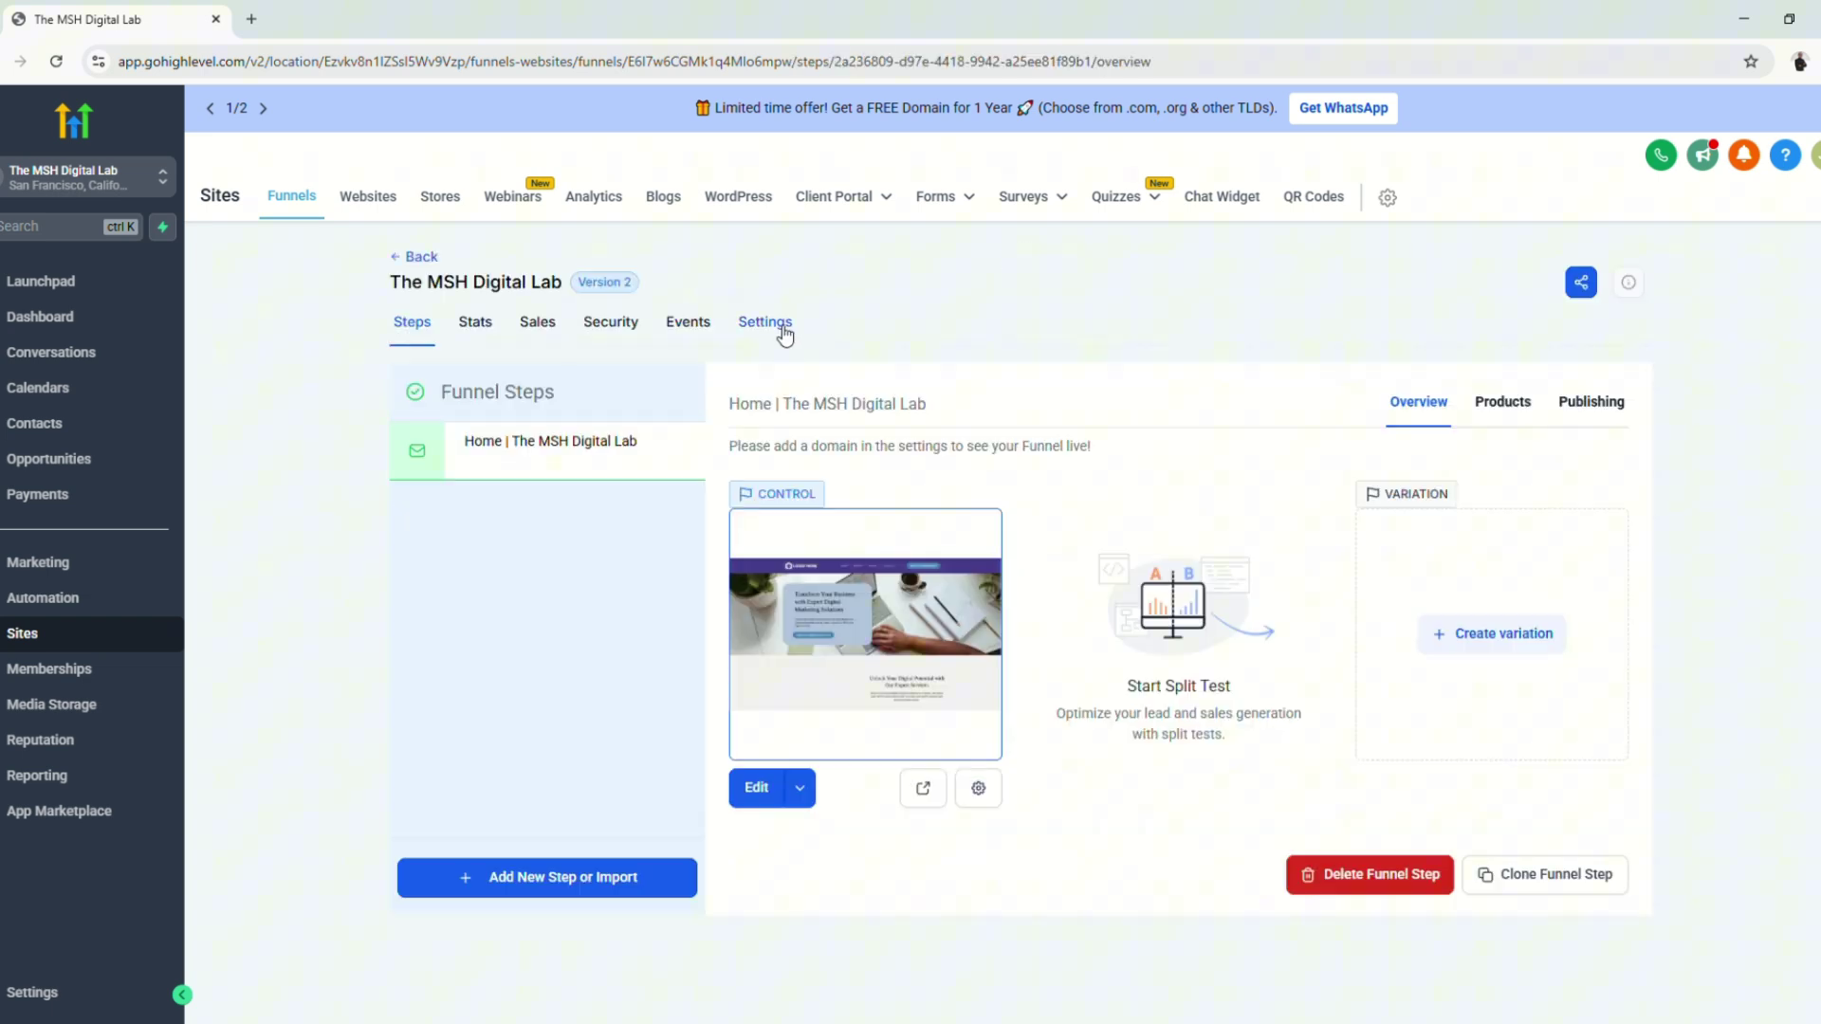
{"action": "left_click", "coordinate": [785, 332]}
{"action": "left_click", "coordinate": [546, 707]}
{"action": "scroll", "coordinate": [545, 707], "scroll_direction": "down", "scroll_amount": 1}
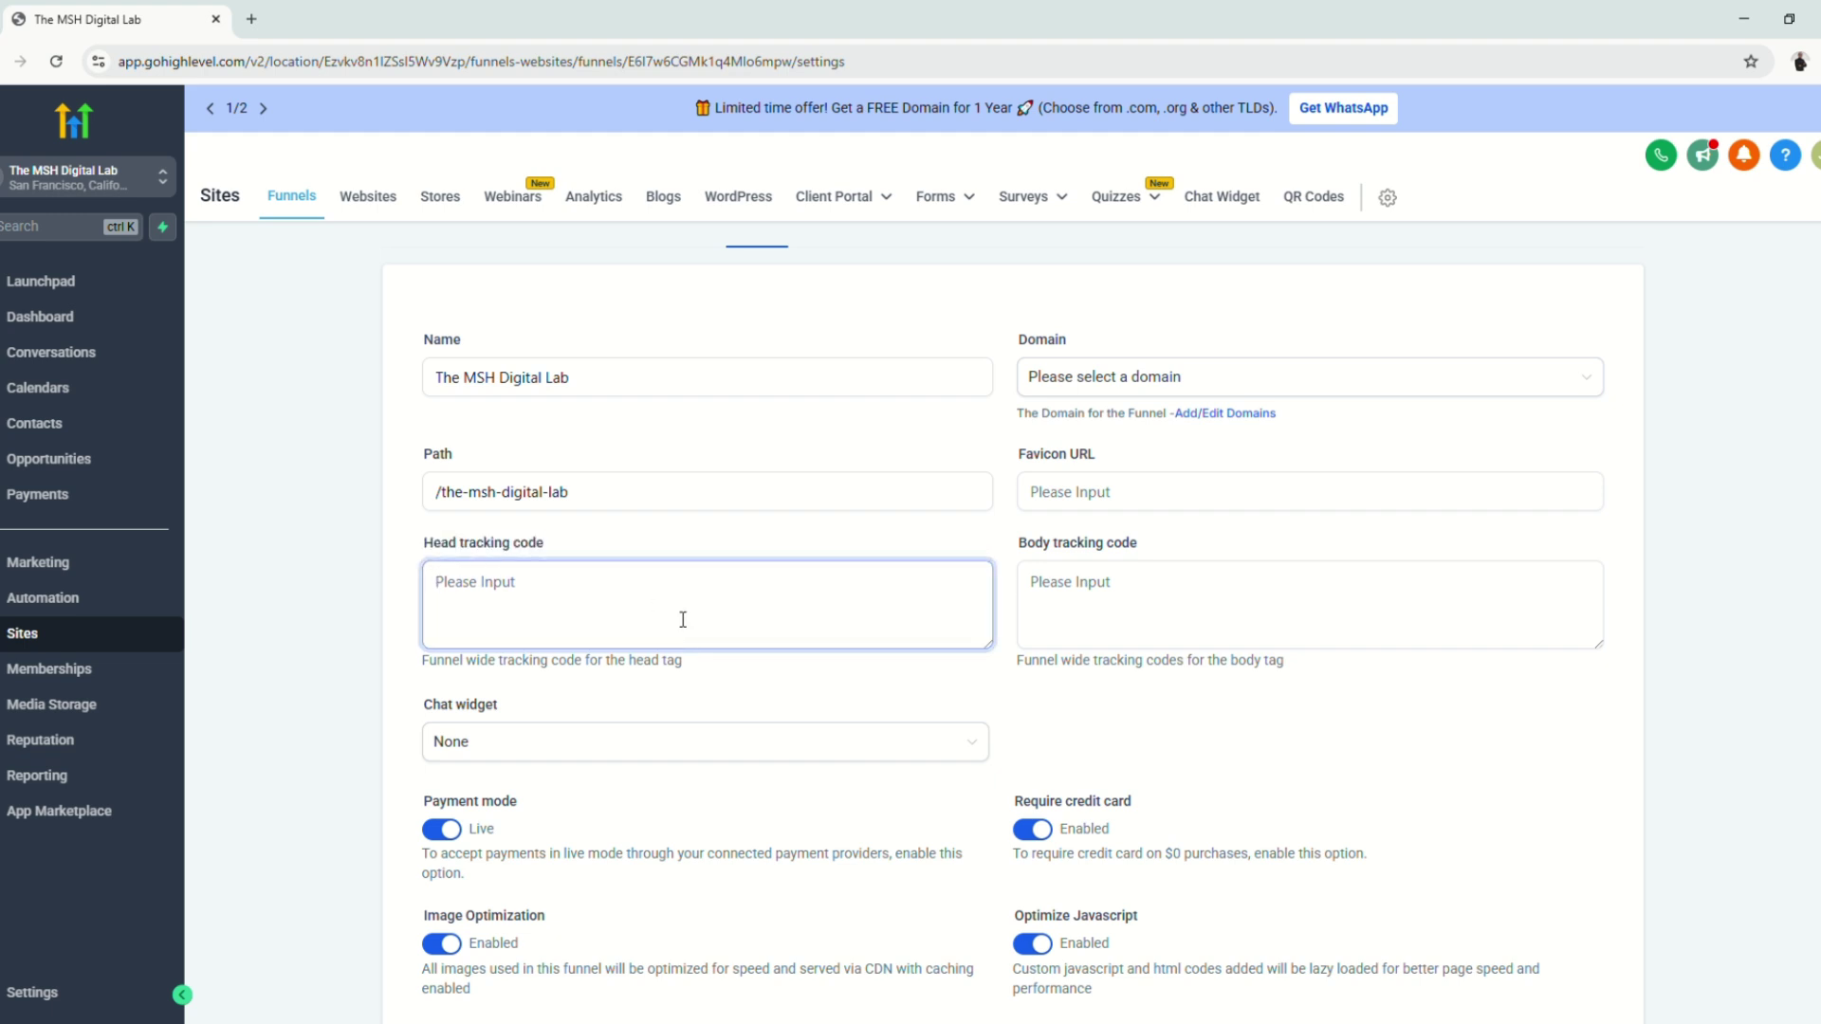
{"action": "scroll", "coordinate": [706, 684], "scroll_direction": "up", "scroll_amount": 1}
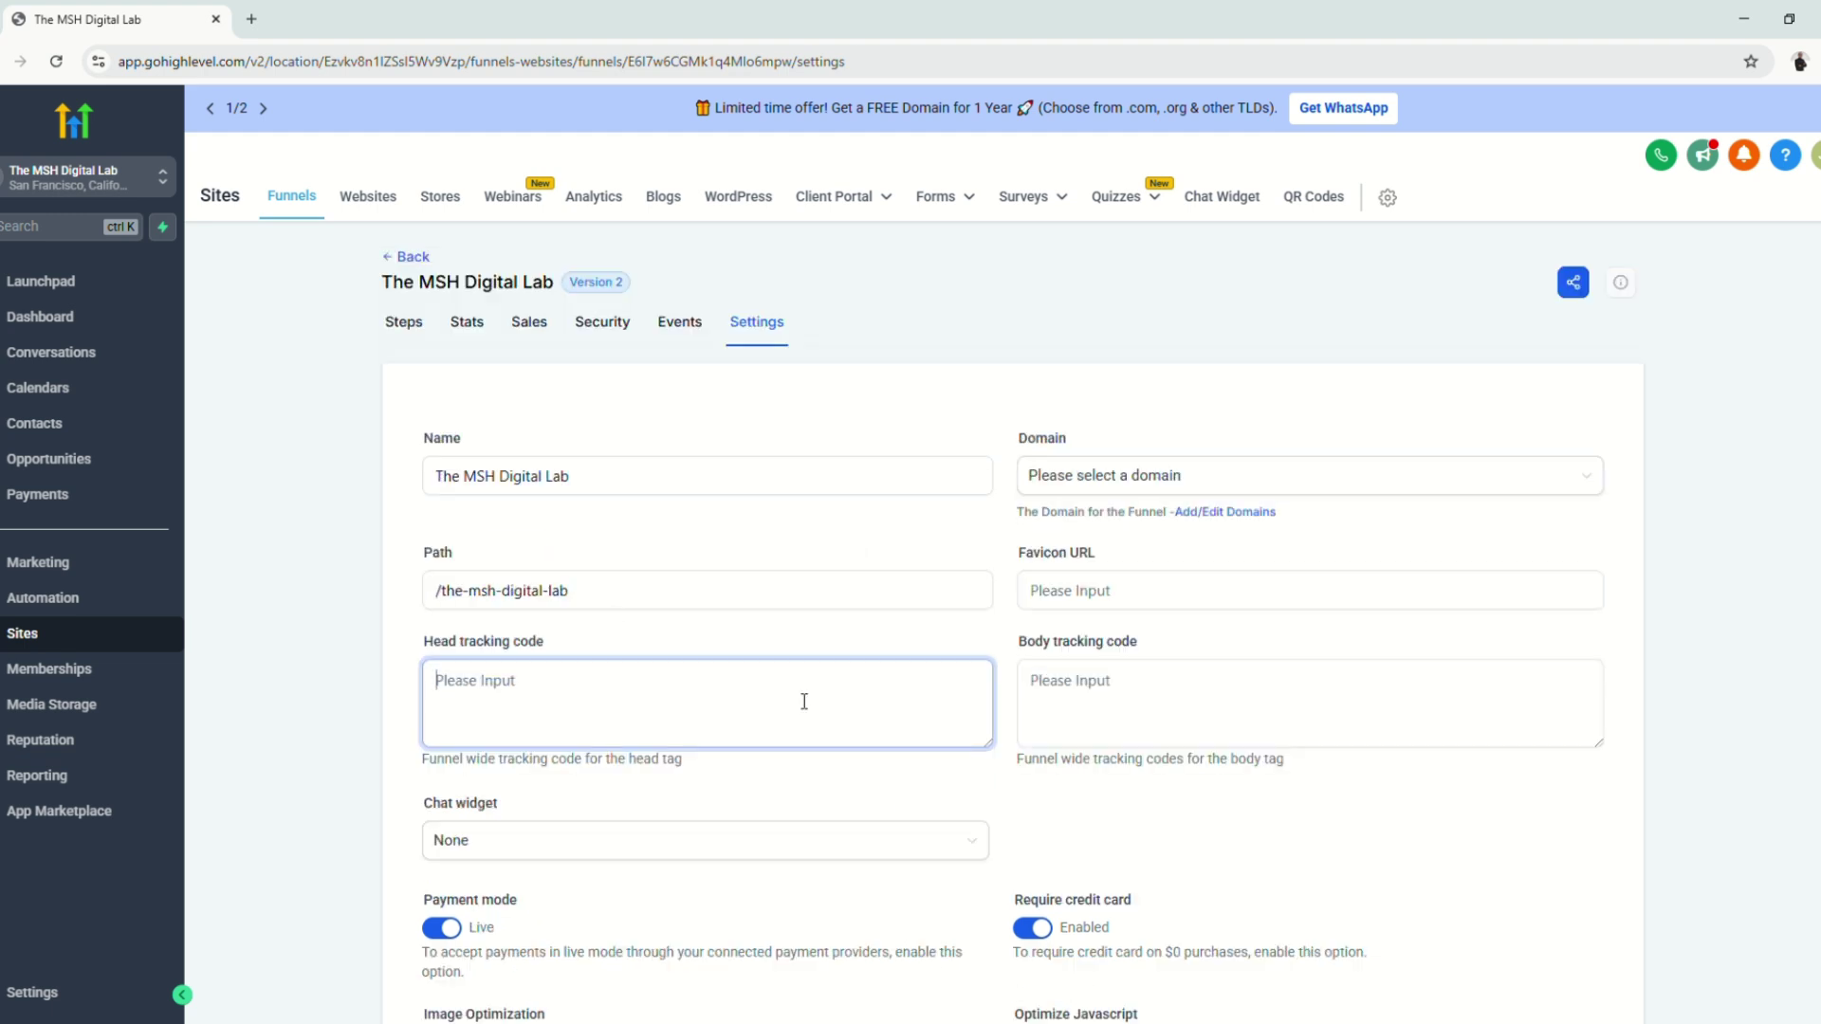
{"action": "key", "text": "ctrl+v"}
{"action": "scroll", "coordinate": [1004, 772], "scroll_direction": "down", "scroll_amount": 4}
{"action": "left_click", "coordinate": [1600, 895]}
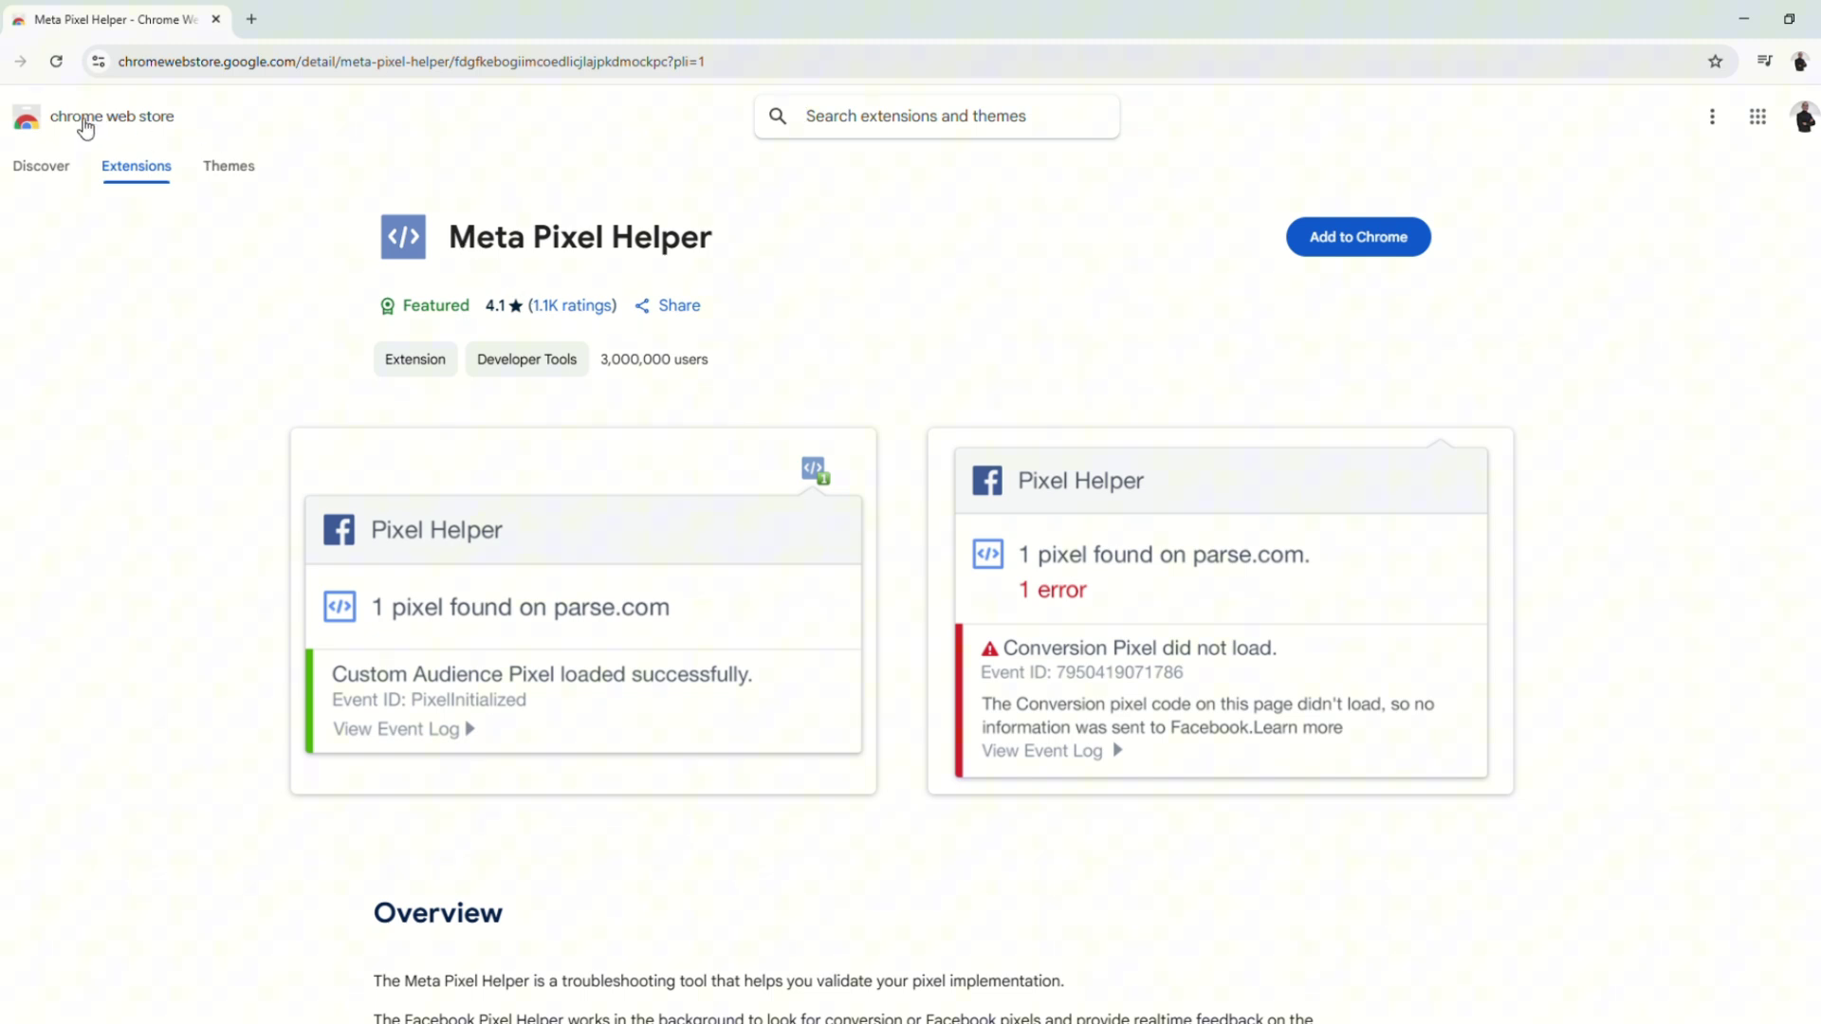
Step: Install Meta Pixel Helper from its Chrome Web Store page
{"action": "left_click_drag", "start_coordinate": [459, 248], "coordinate": [756, 244]}
{"action": "left_click", "coordinate": [1339, 249]}
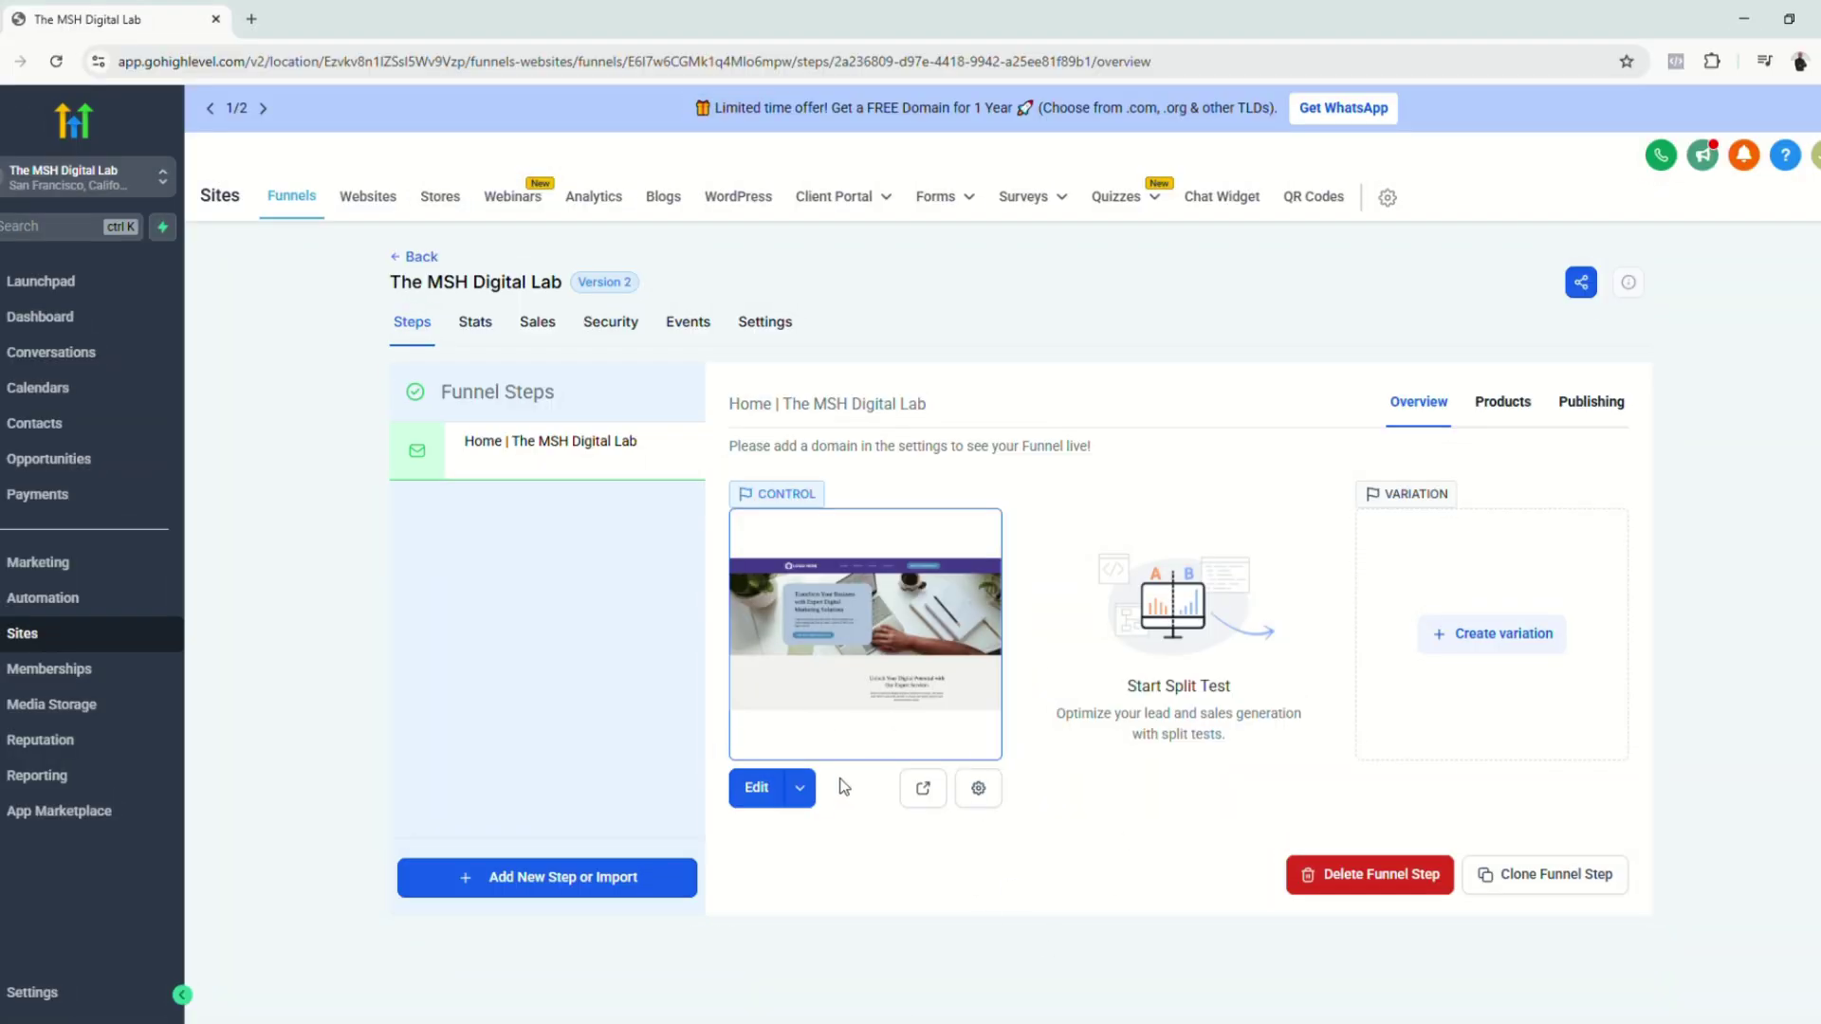
Step: Preview the funnel page and confirm with Meta Pixel Helper that the pixel fires PageView
{"action": "left_click", "coordinate": [922, 788]}
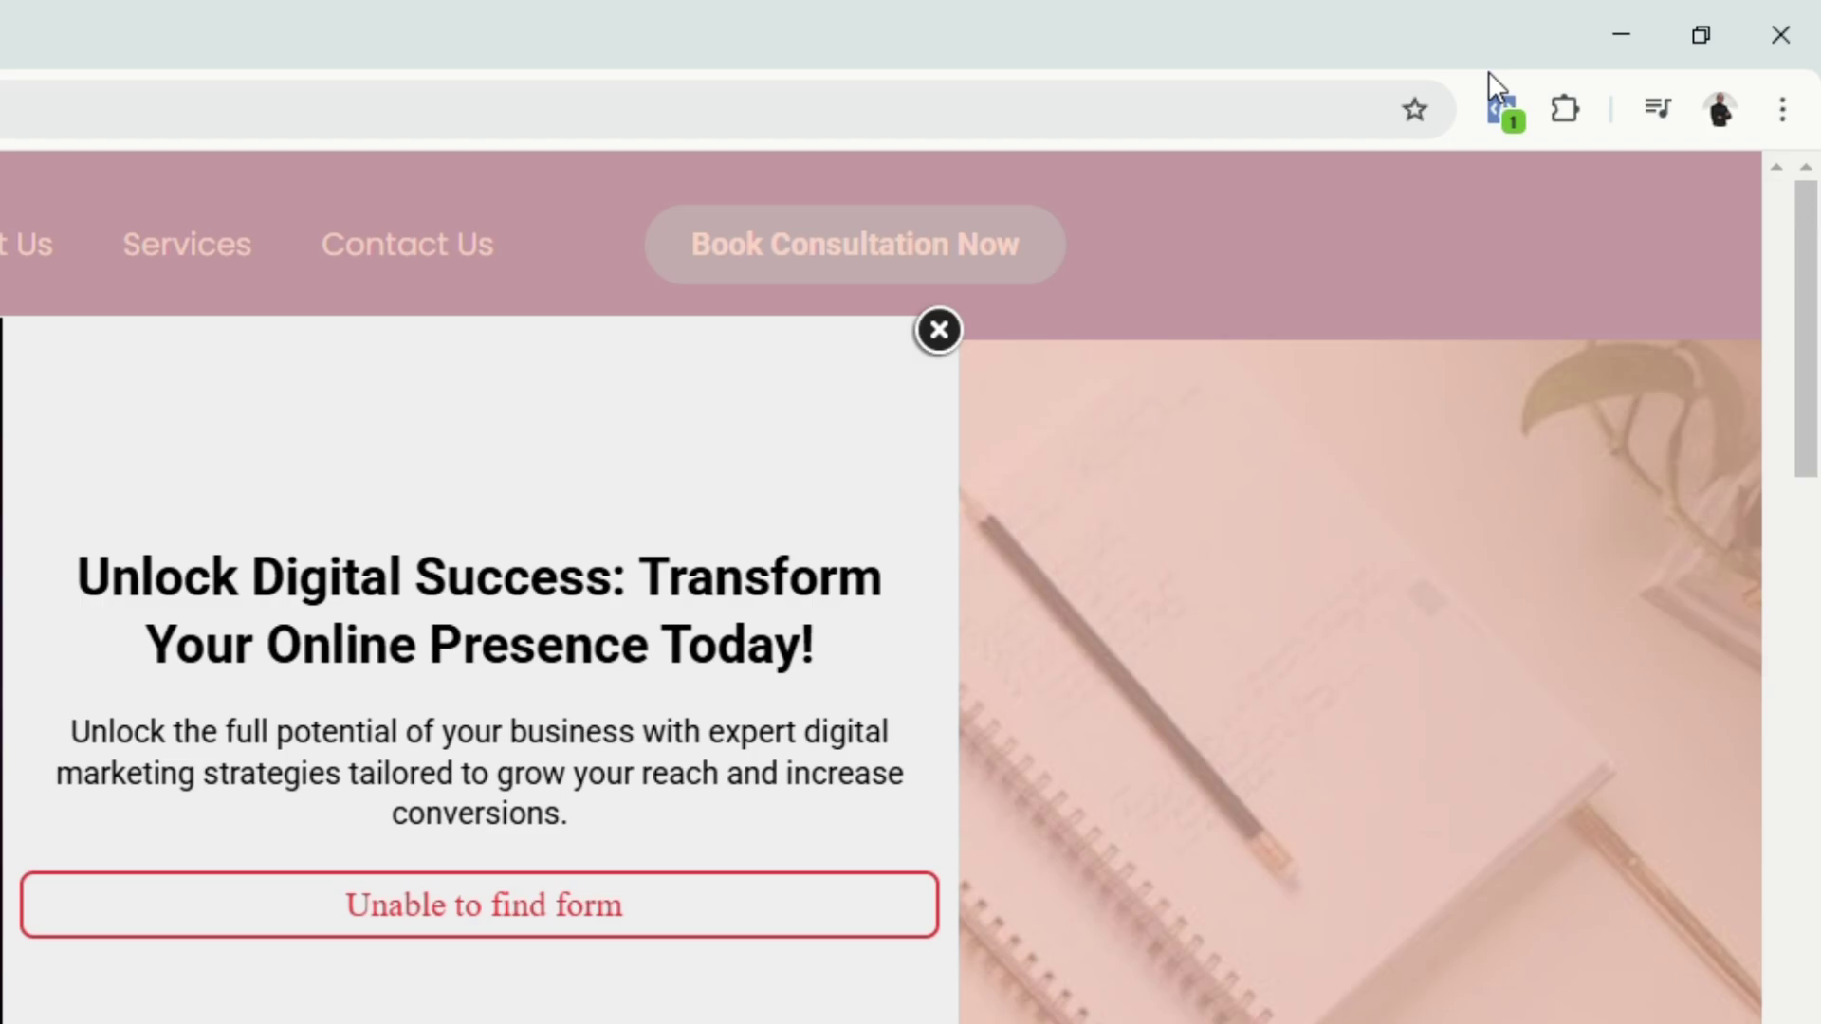
{"action": "left_click", "coordinate": [1502, 109]}
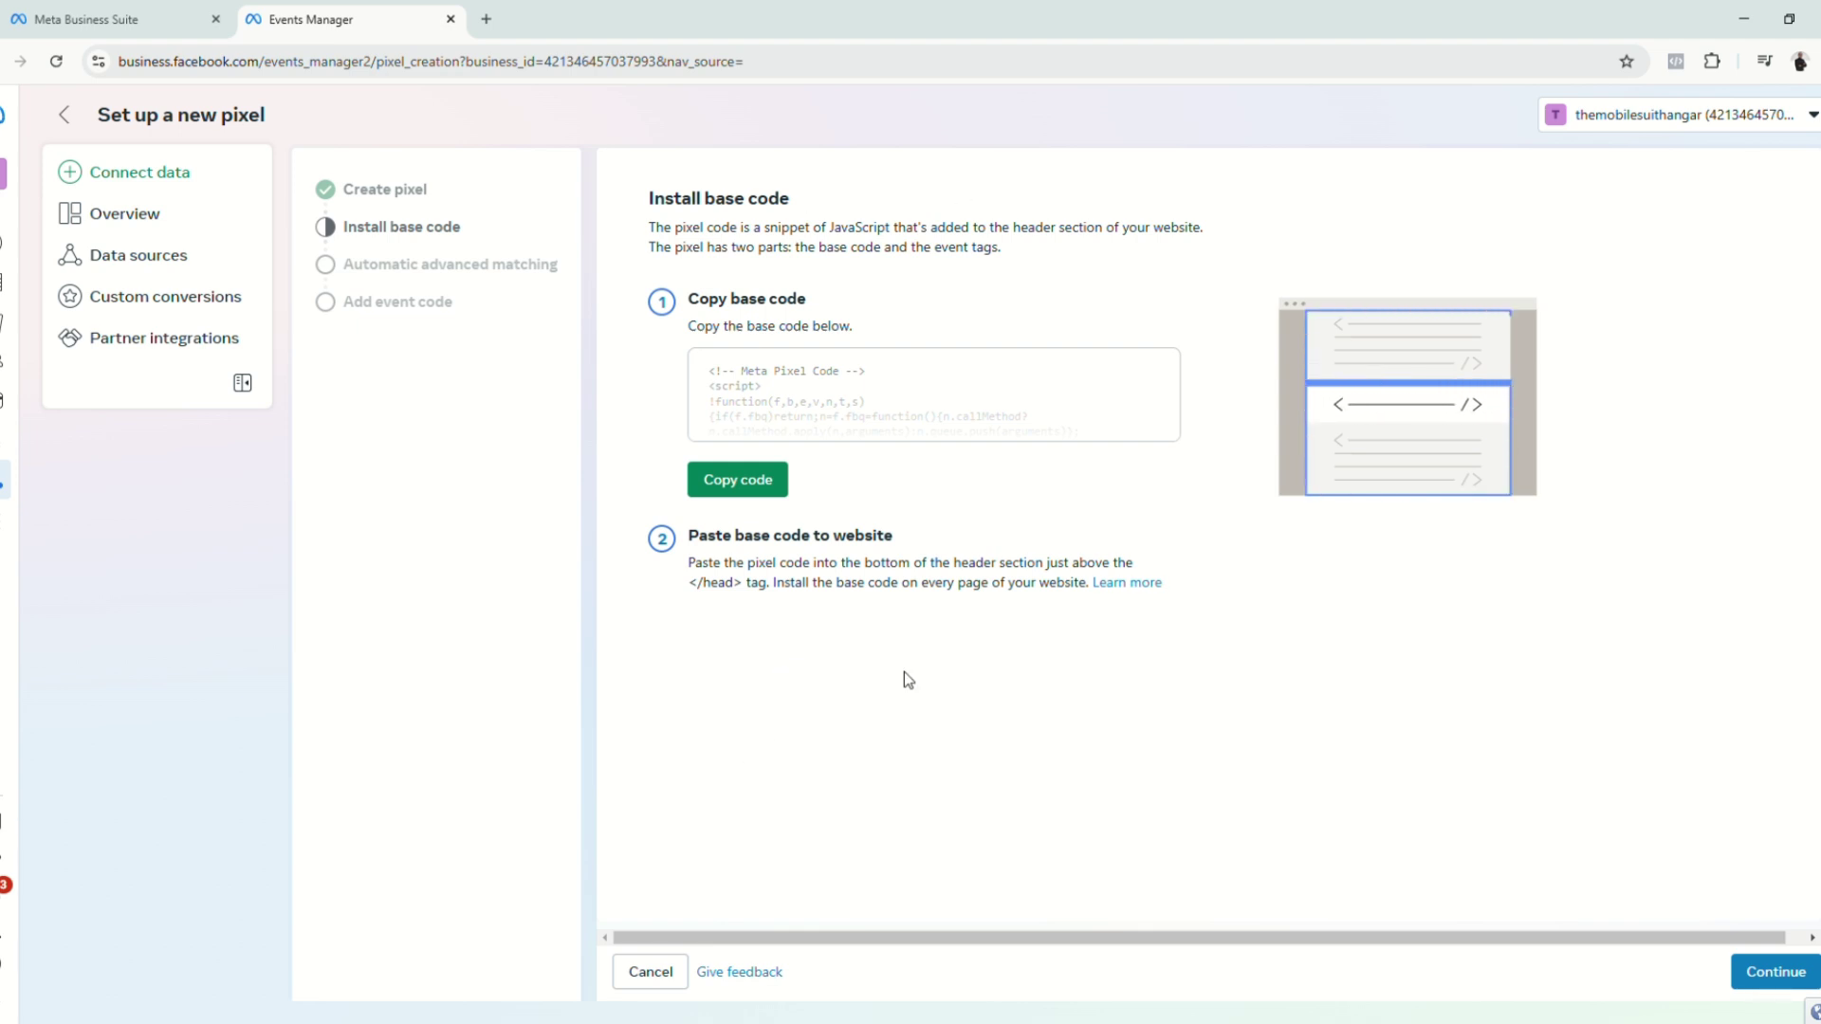
Step: Enable automatic advanced matching and finish setup to the Demo Pixel overview
{"action": "left_click", "coordinate": [1751, 975]}
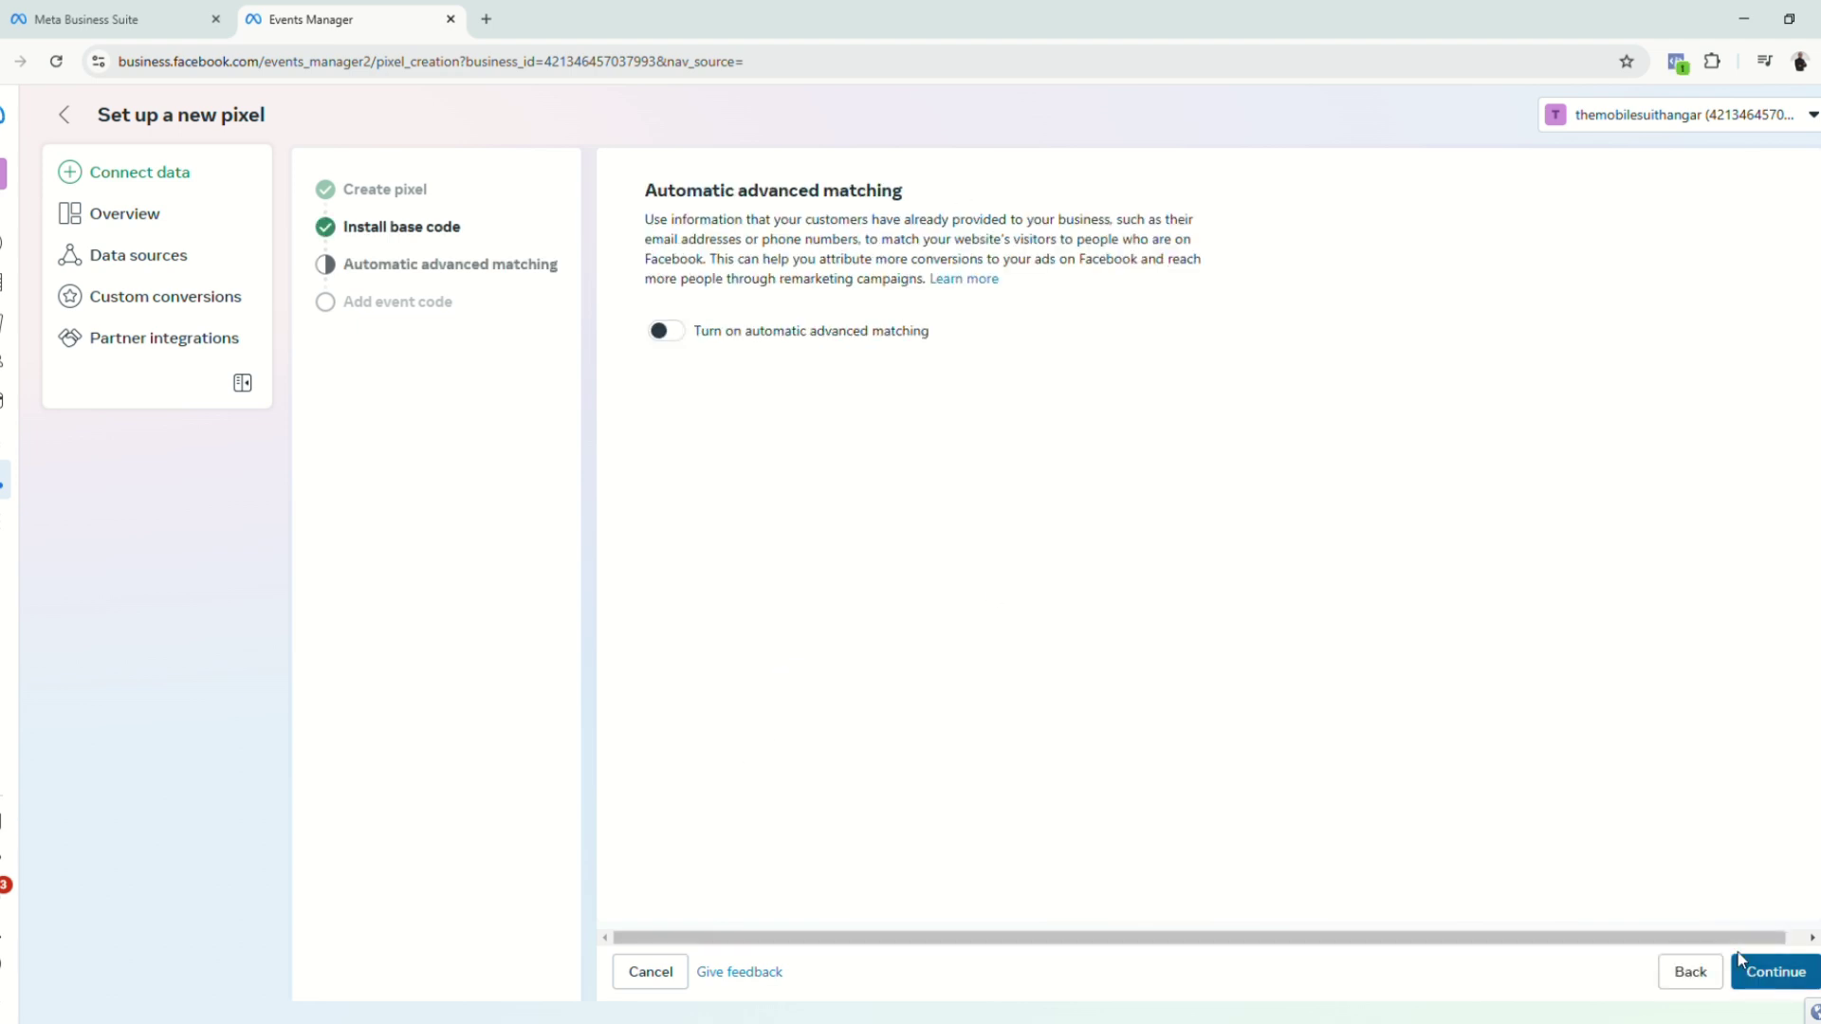
{"action": "left_click", "coordinate": [682, 334]}
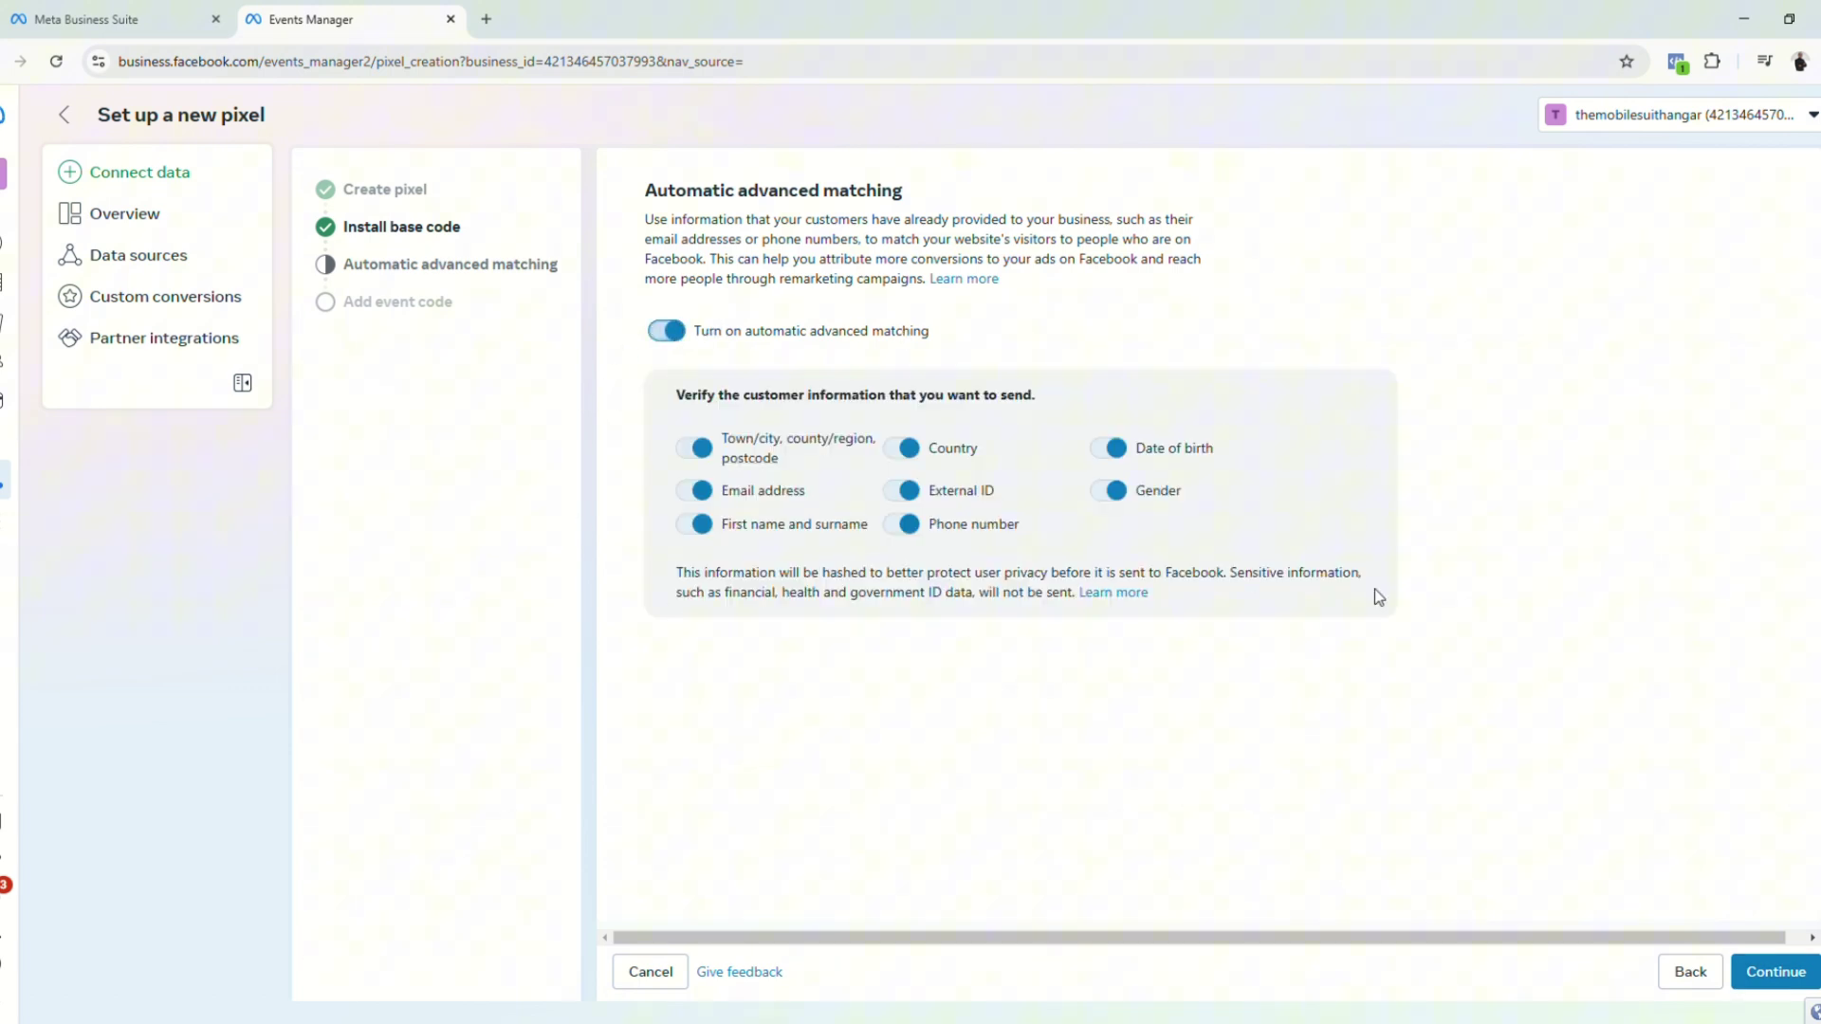
{"action": "left_click", "coordinate": [1775, 972]}
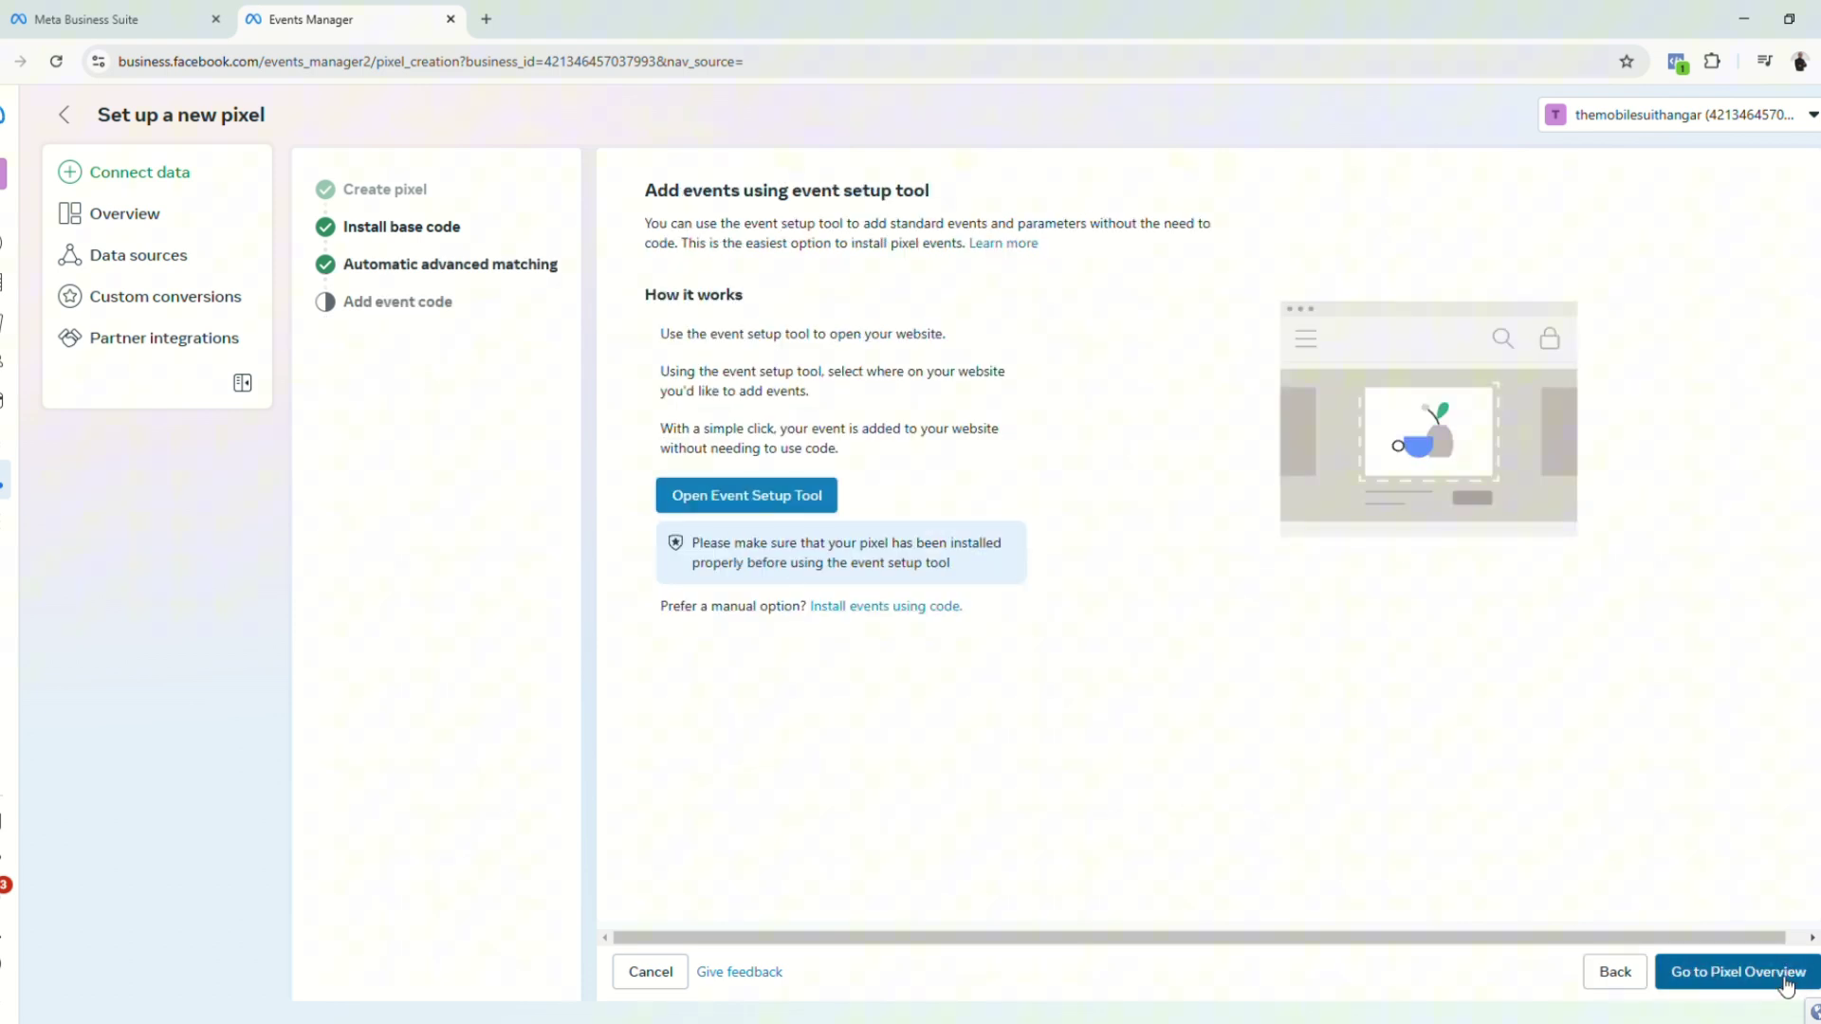
{"action": "left_click", "coordinate": [1791, 981]}
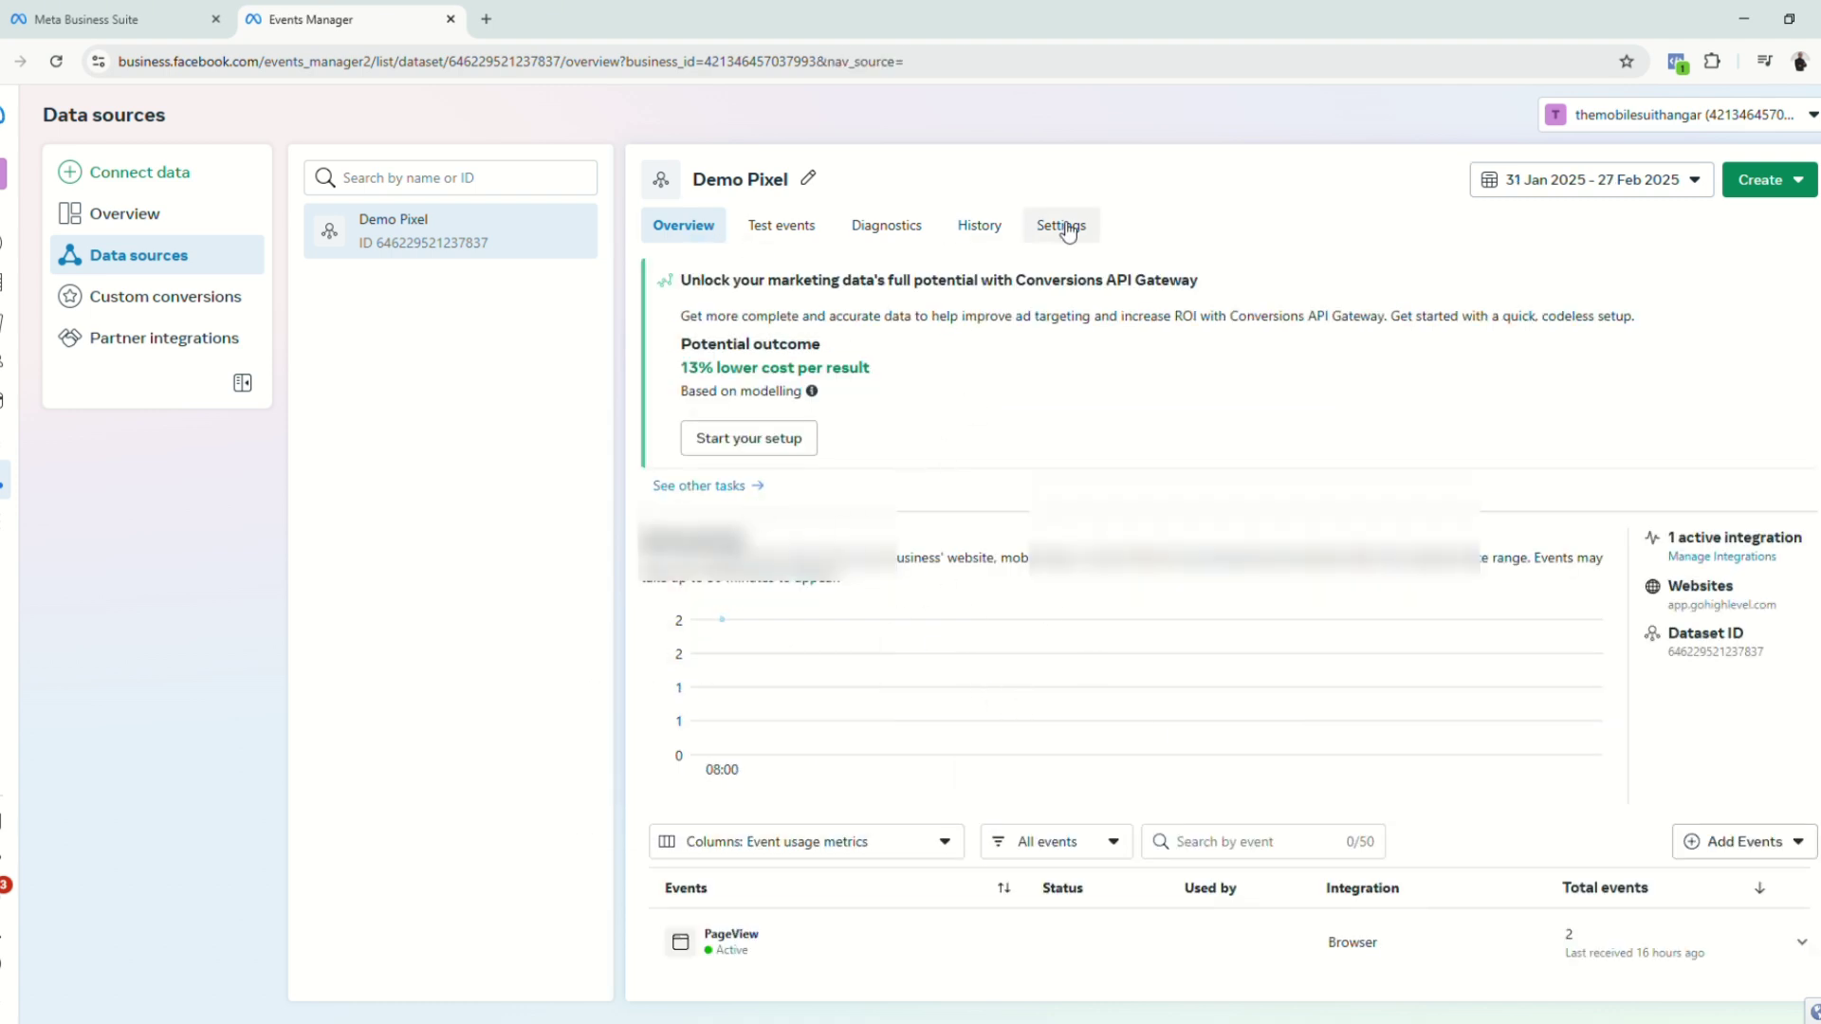
Step: Open Demo Pixel's settings, select its Dataset ID, and scroll to the Conversions API section
{"action": "left_click", "coordinate": [1057, 228]}
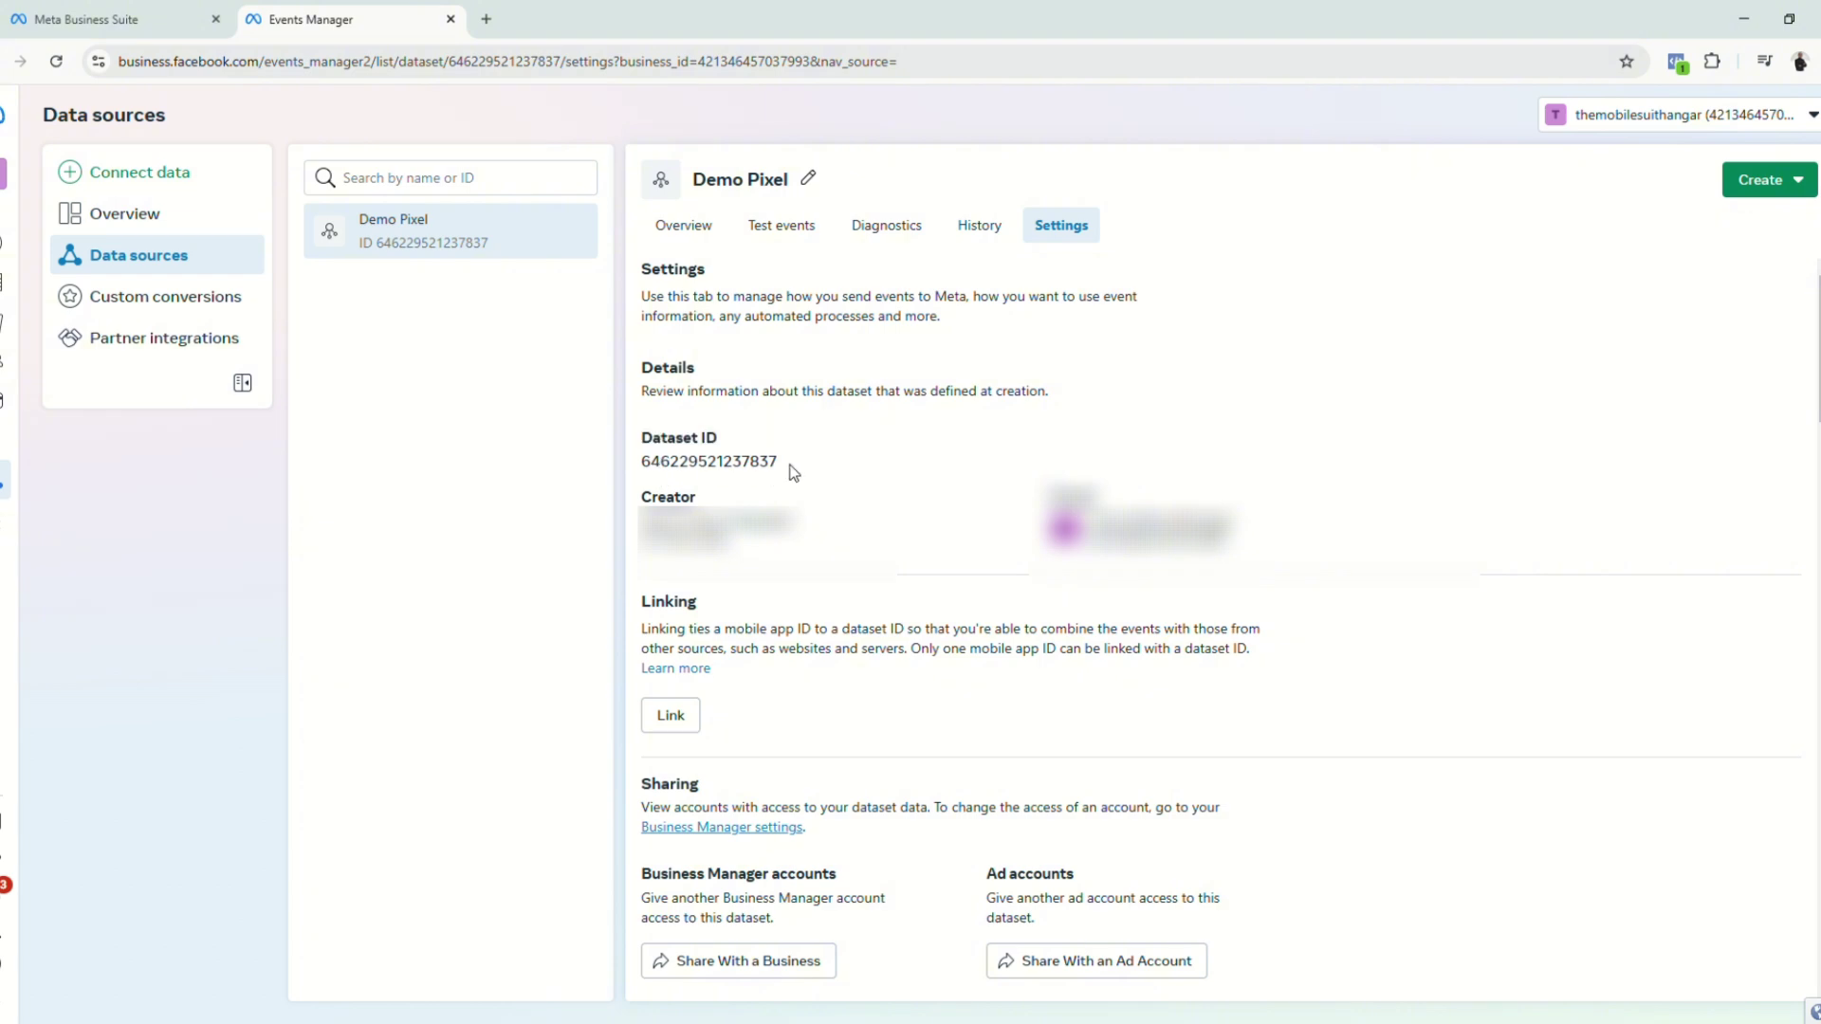
{"action": "left_click_drag", "start_coordinate": [794, 472], "coordinate": [635, 473]}
{"action": "scroll", "coordinate": [821, 617], "scroll_direction": "down", "scroll_amount": 15}
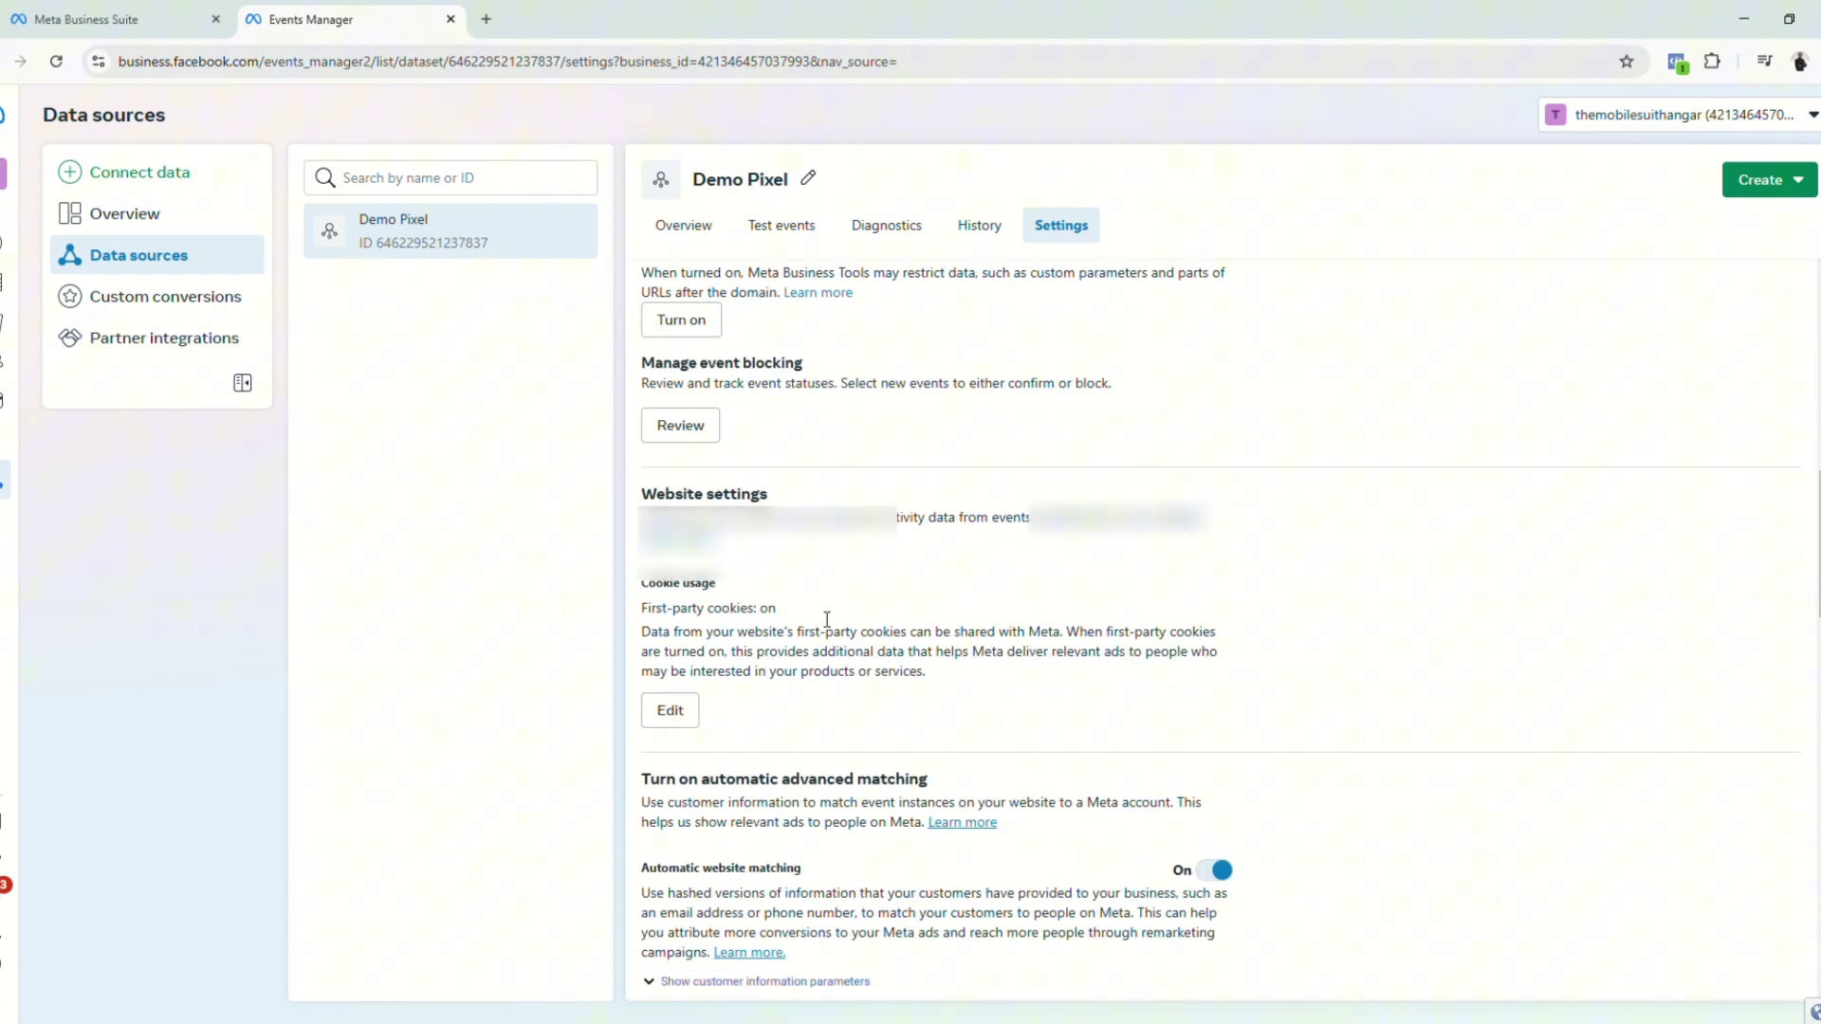
{"action": "scroll", "coordinate": [820, 618], "scroll_direction": "down", "scroll_amount": 8}
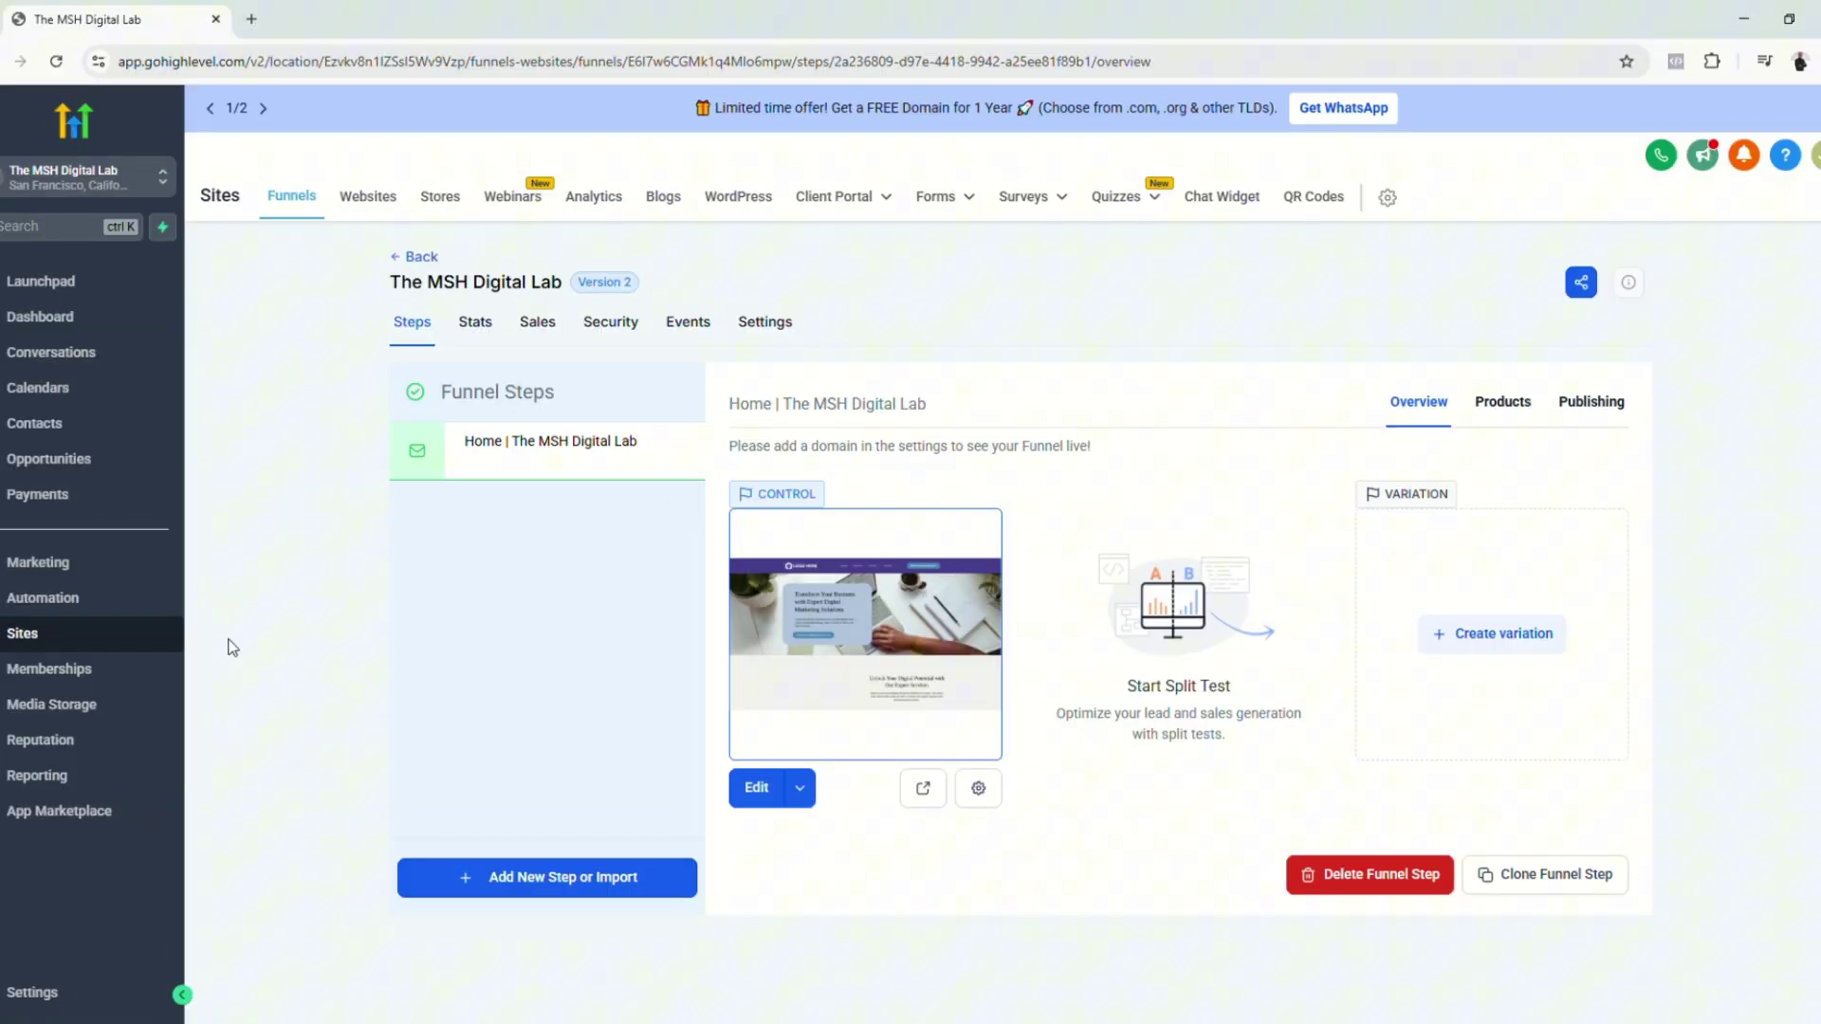
Step: Add a 'Facebook Pixel' folder under Settings > Custom Values
{"action": "left_click", "coordinate": [32, 992]}
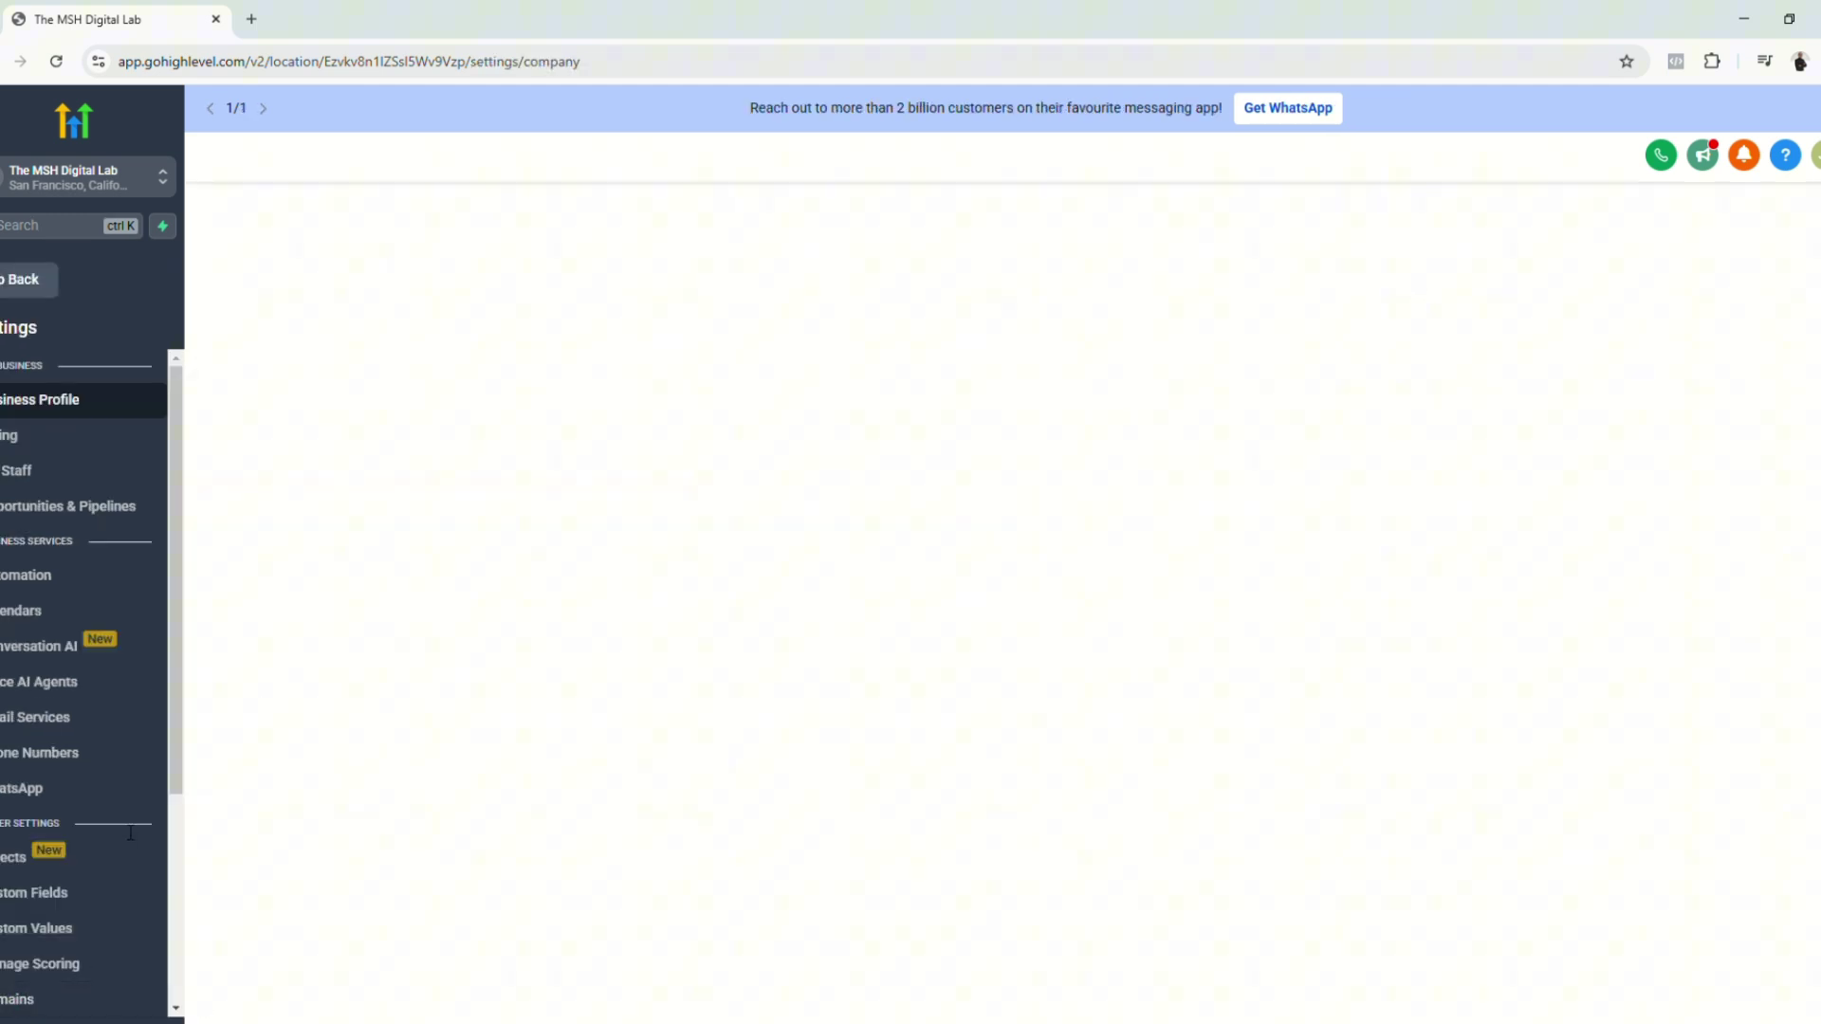
{"action": "left_click", "coordinate": [95, 928]}
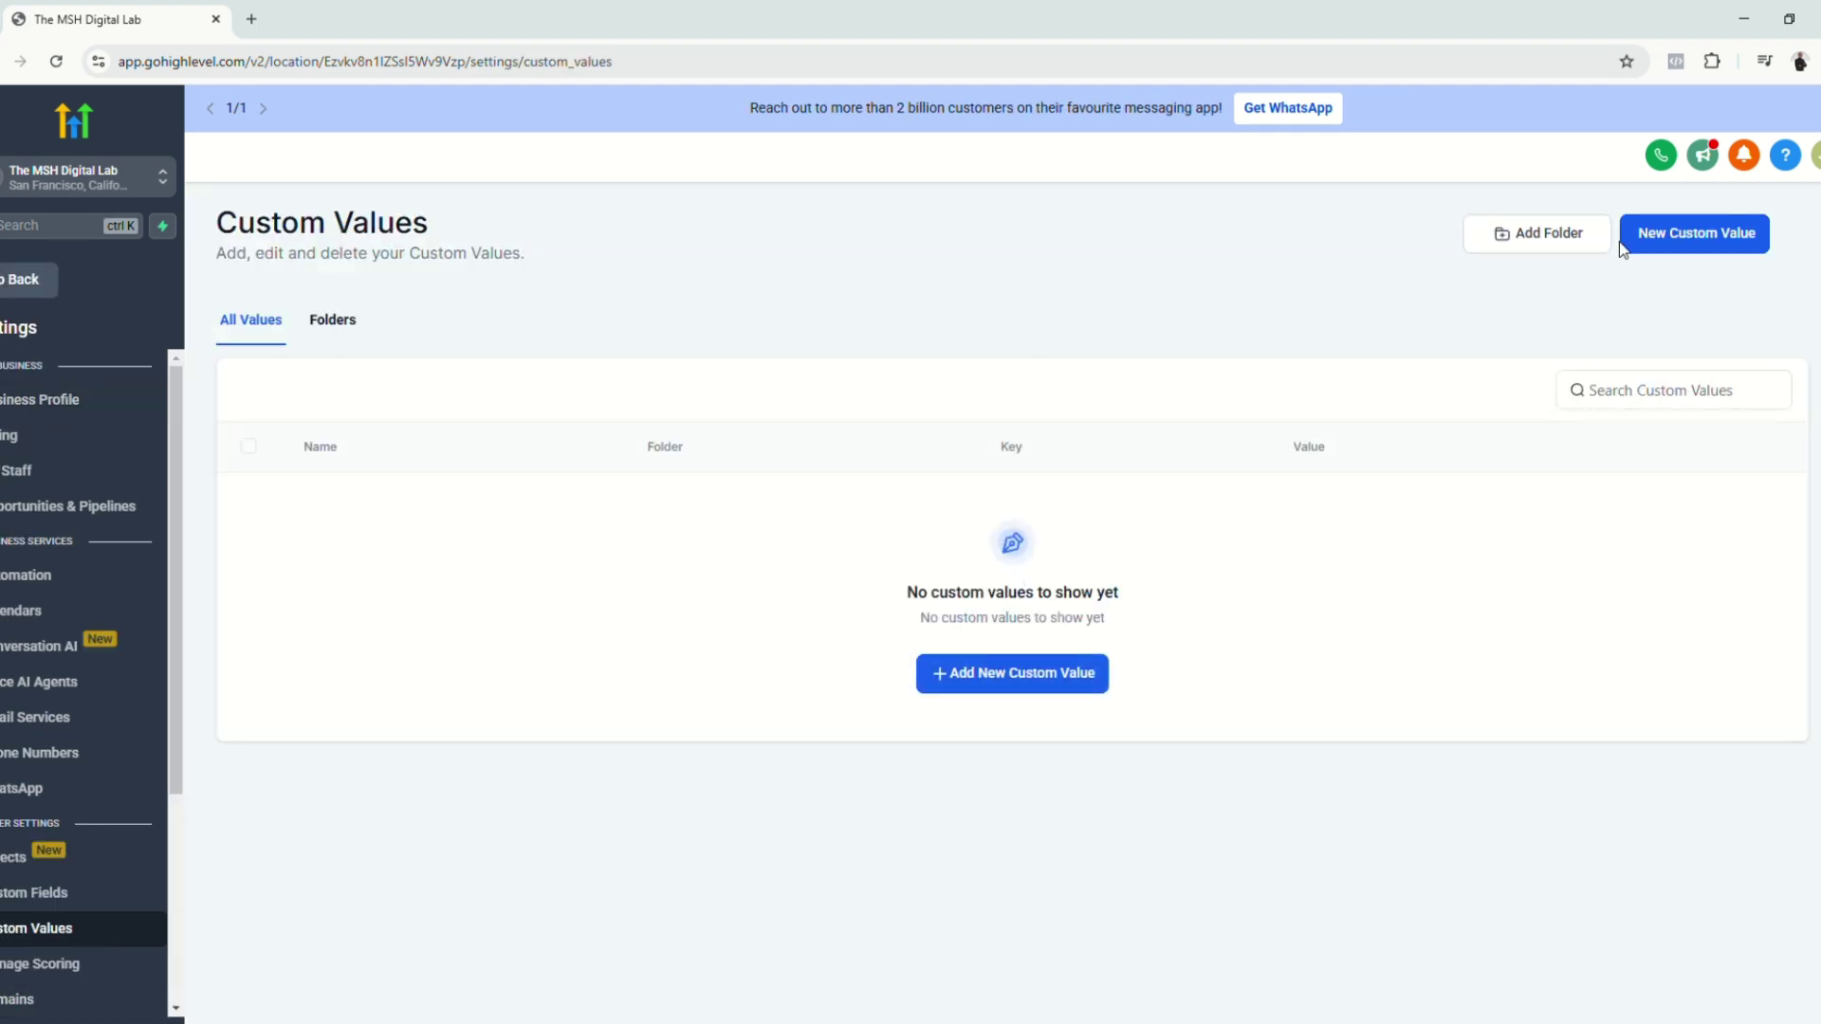
{"action": "left_click", "coordinate": [1543, 243]}
{"action": "left_click", "coordinate": [1041, 575]}
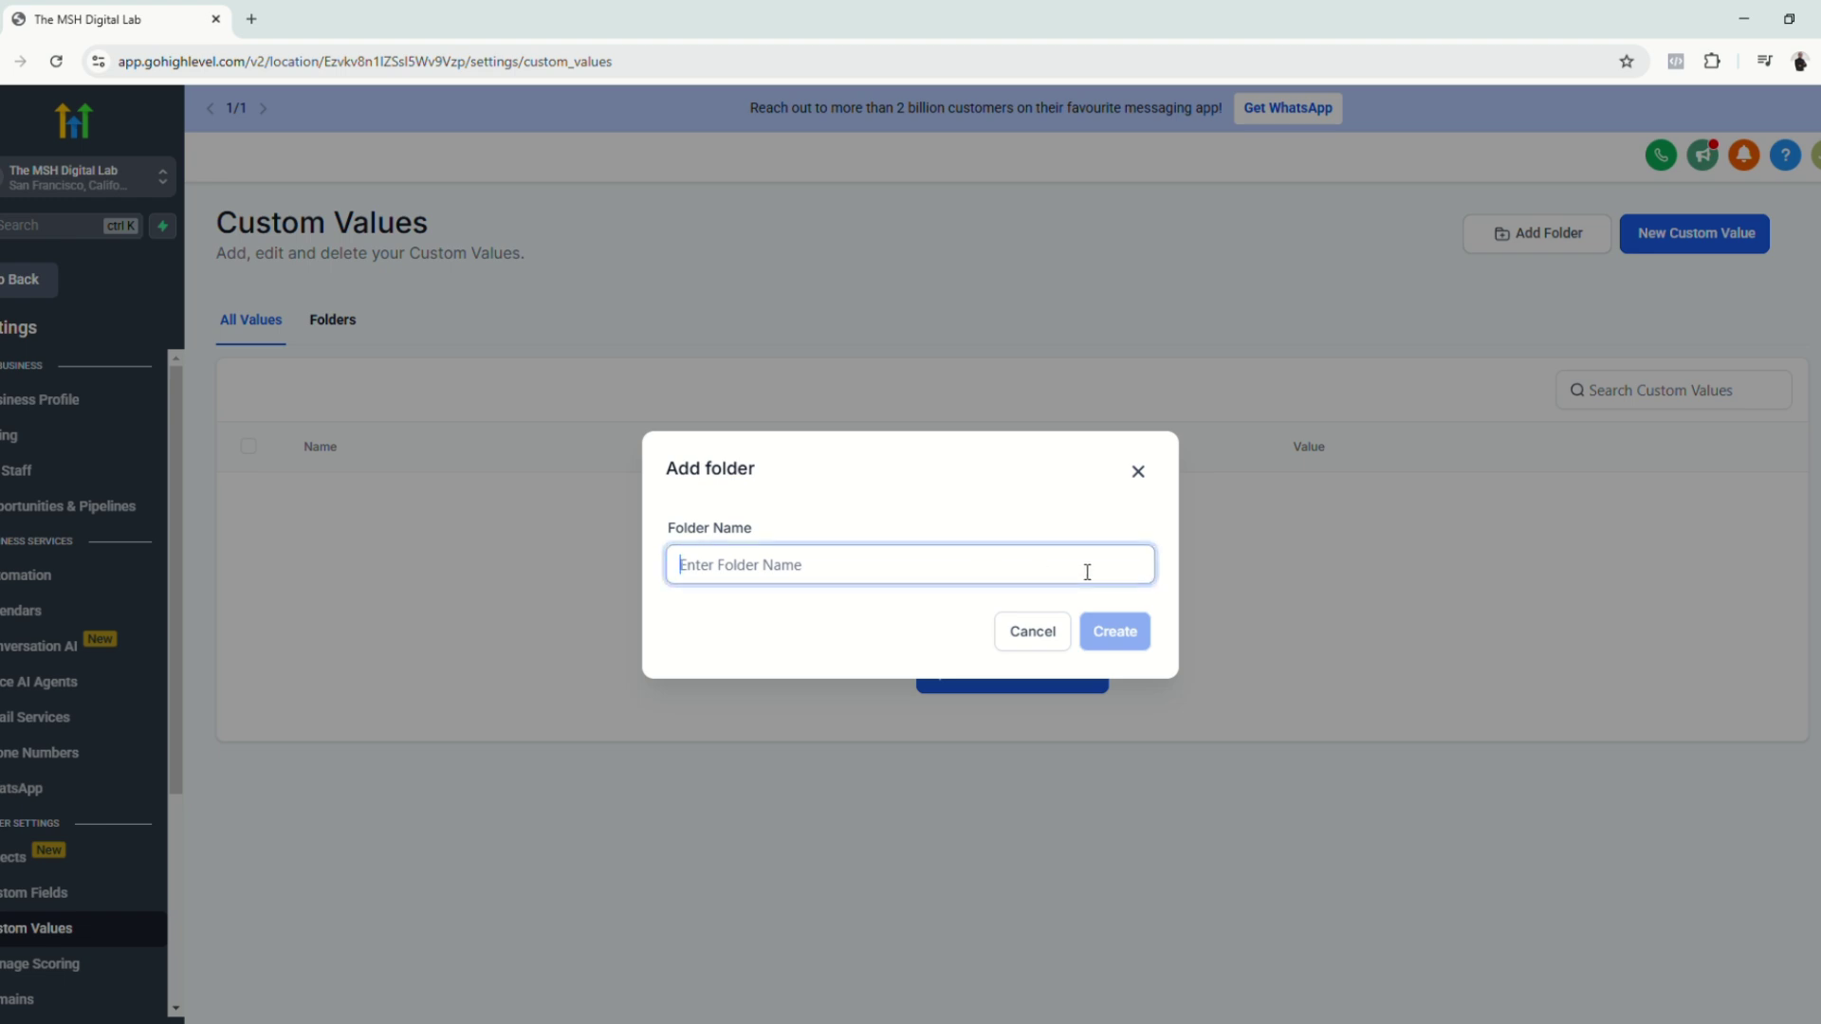
{"action": "type", "text": "Facebook Pixel"}
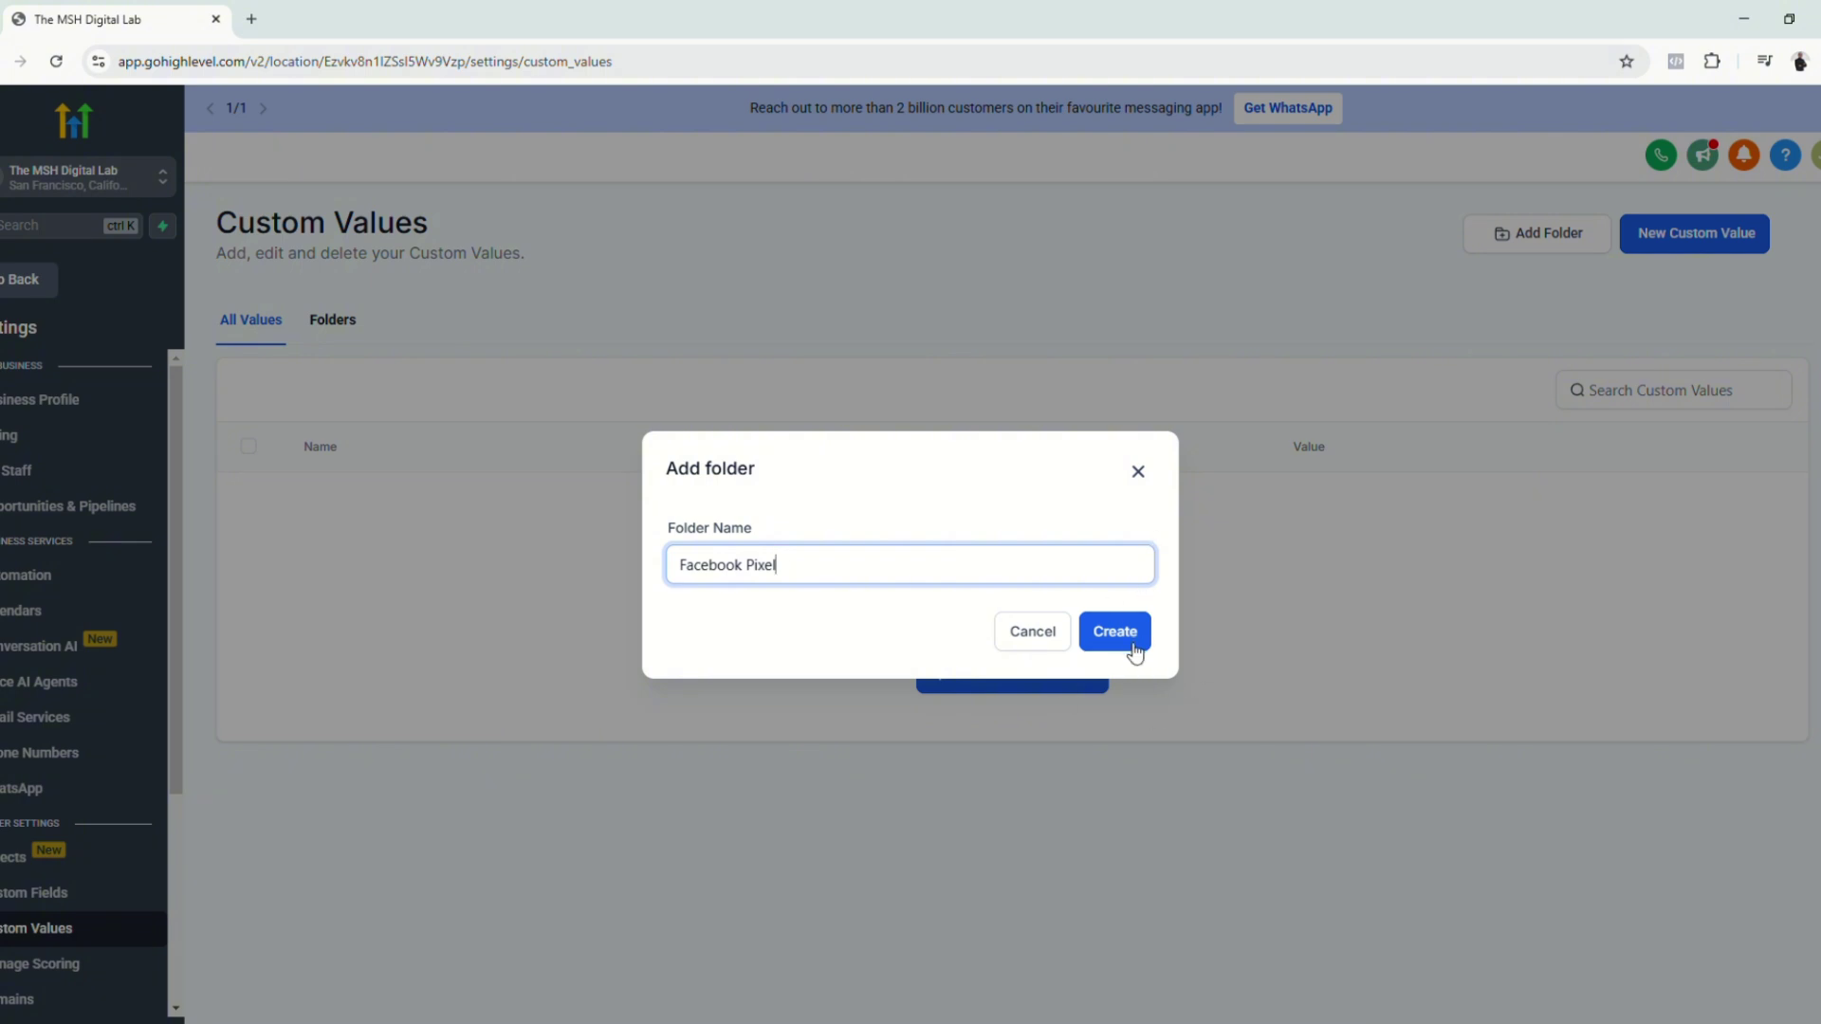
{"action": "left_click", "coordinate": [1132, 645]}
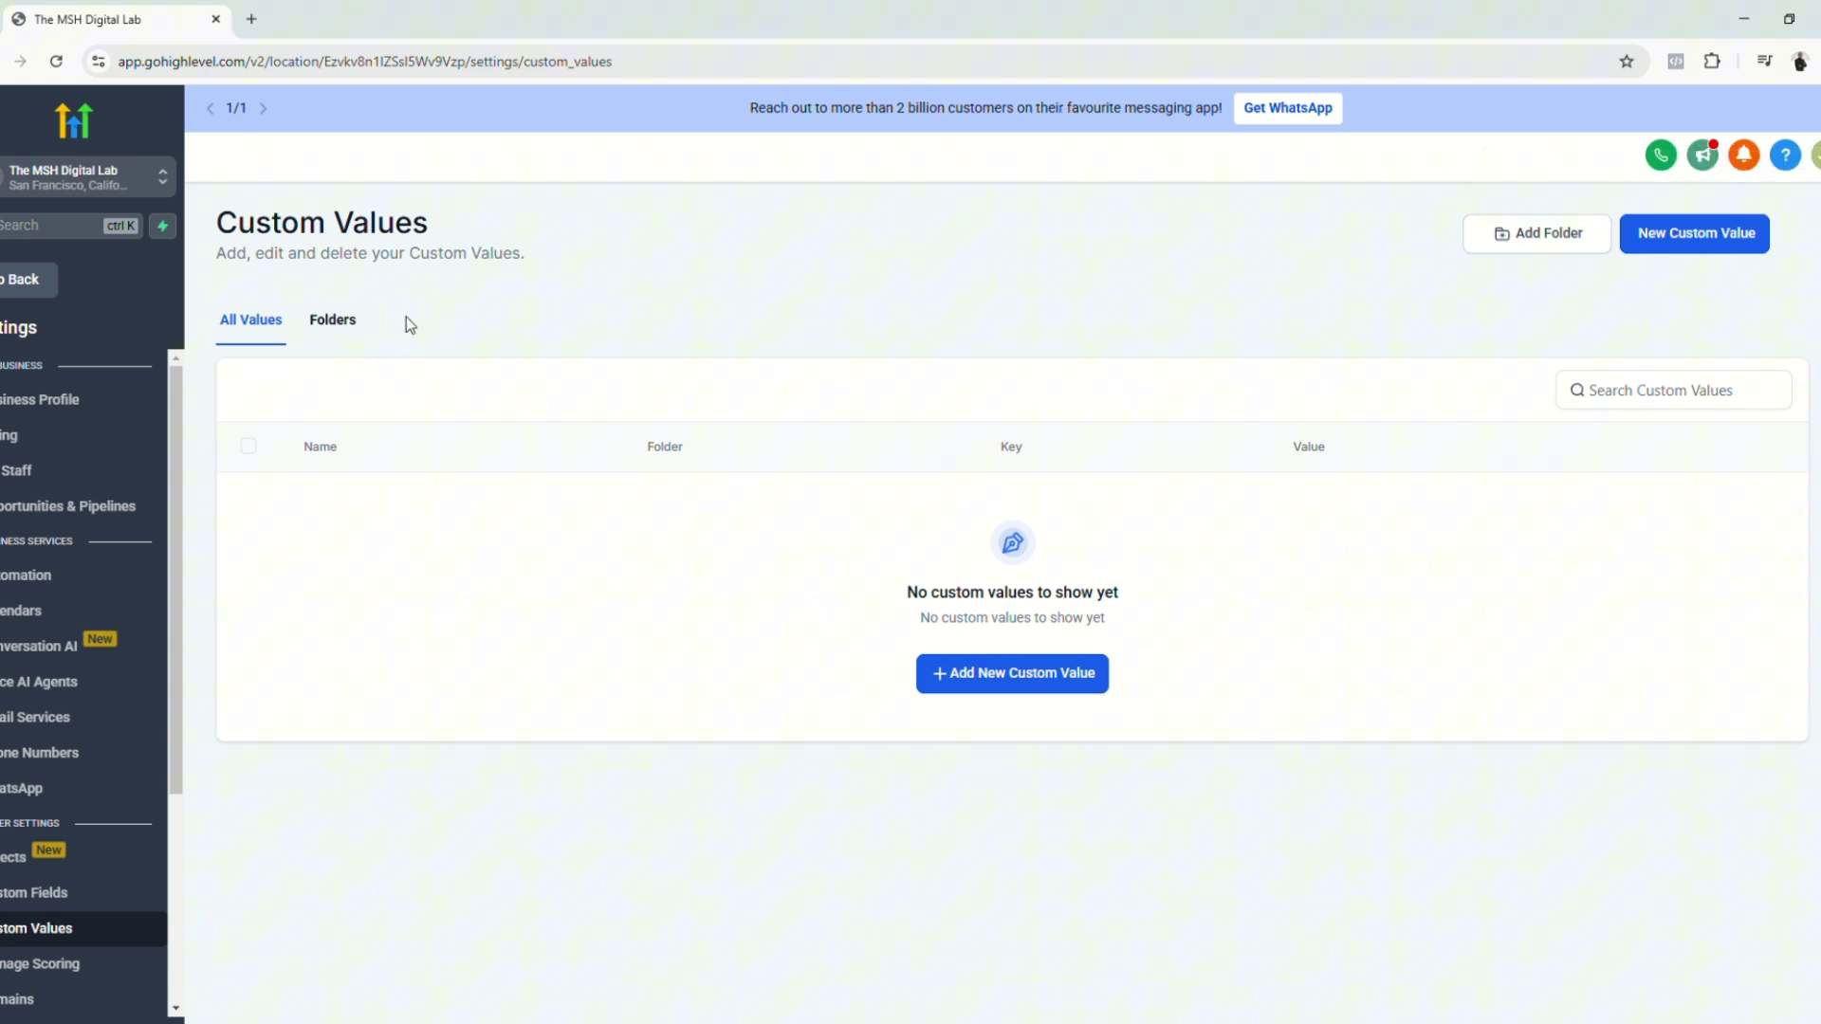
Step: Copy the Demo Pixel dataset ID from Events Manager and return to Custom Values
{"action": "left_click", "coordinate": [330, 319]}
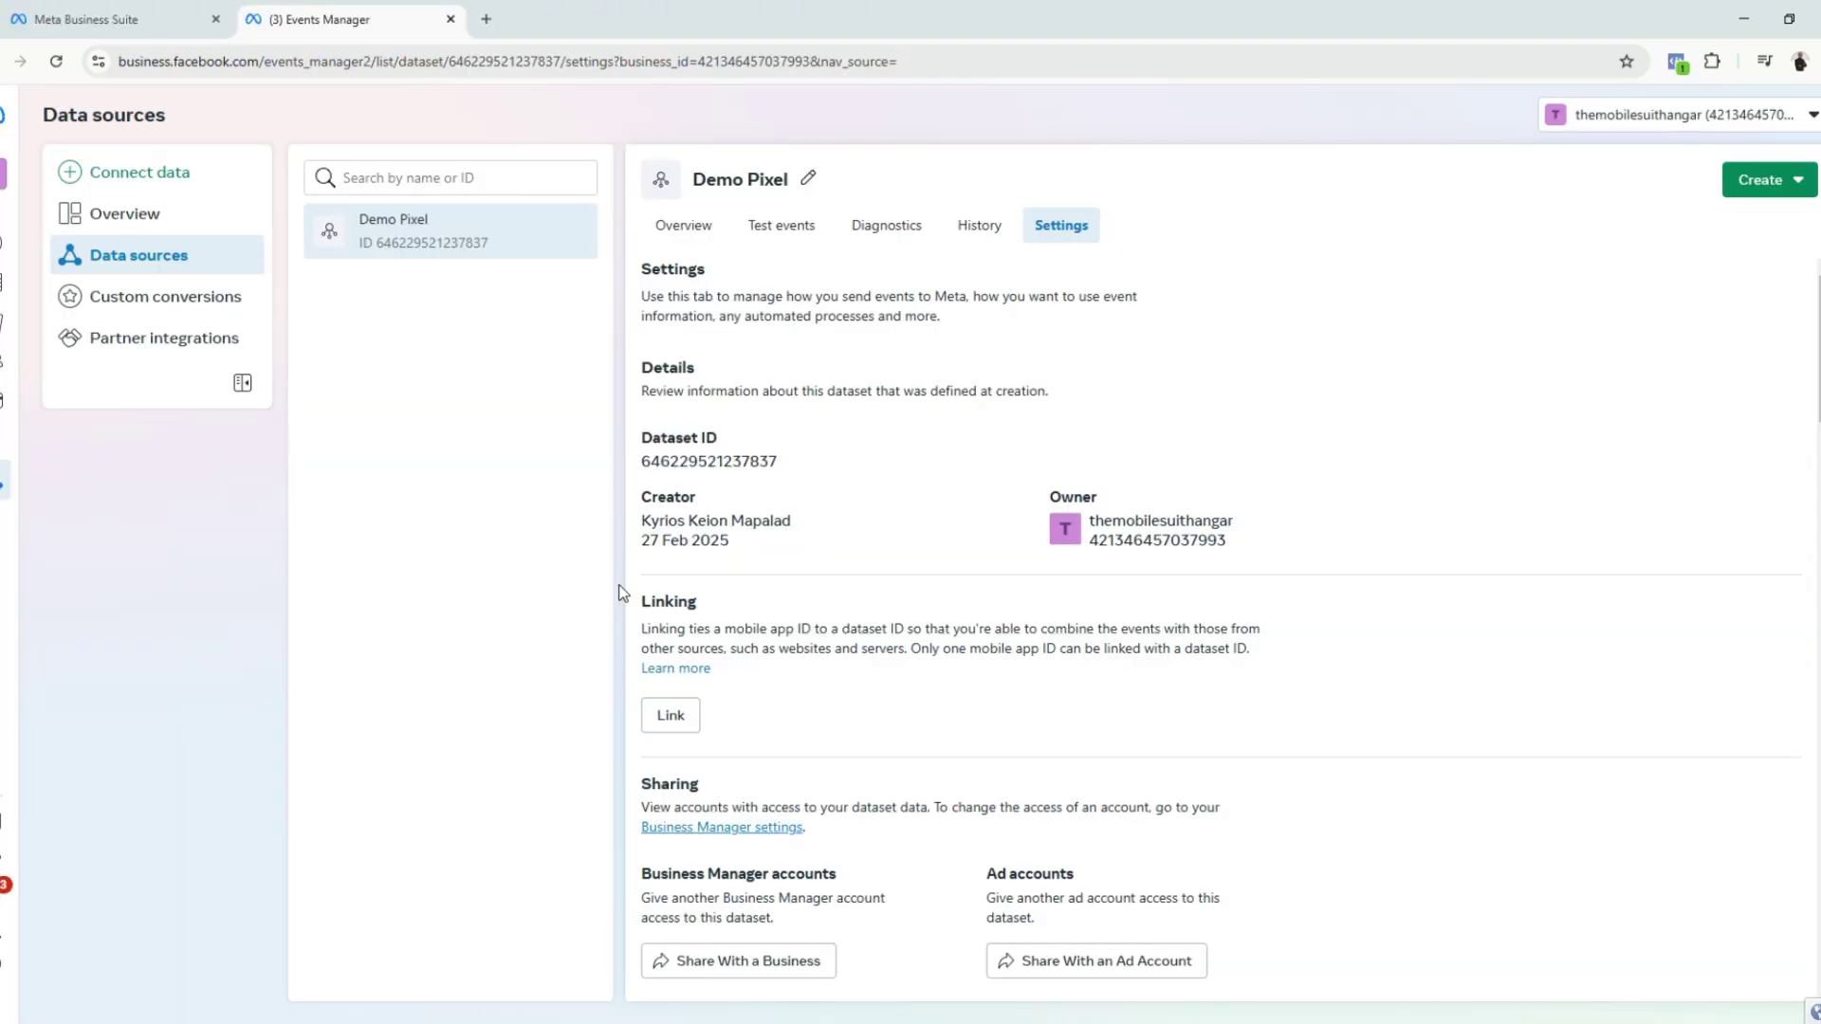
{"action": "left_click", "coordinate": [675, 467]}
{"action": "key", "text": "alt+Tab"}
{"action": "key", "text": "alt+Tab"}
{"action": "key", "text": "alt+Tab"}
{"action": "key", "text": "alt+Tab"}
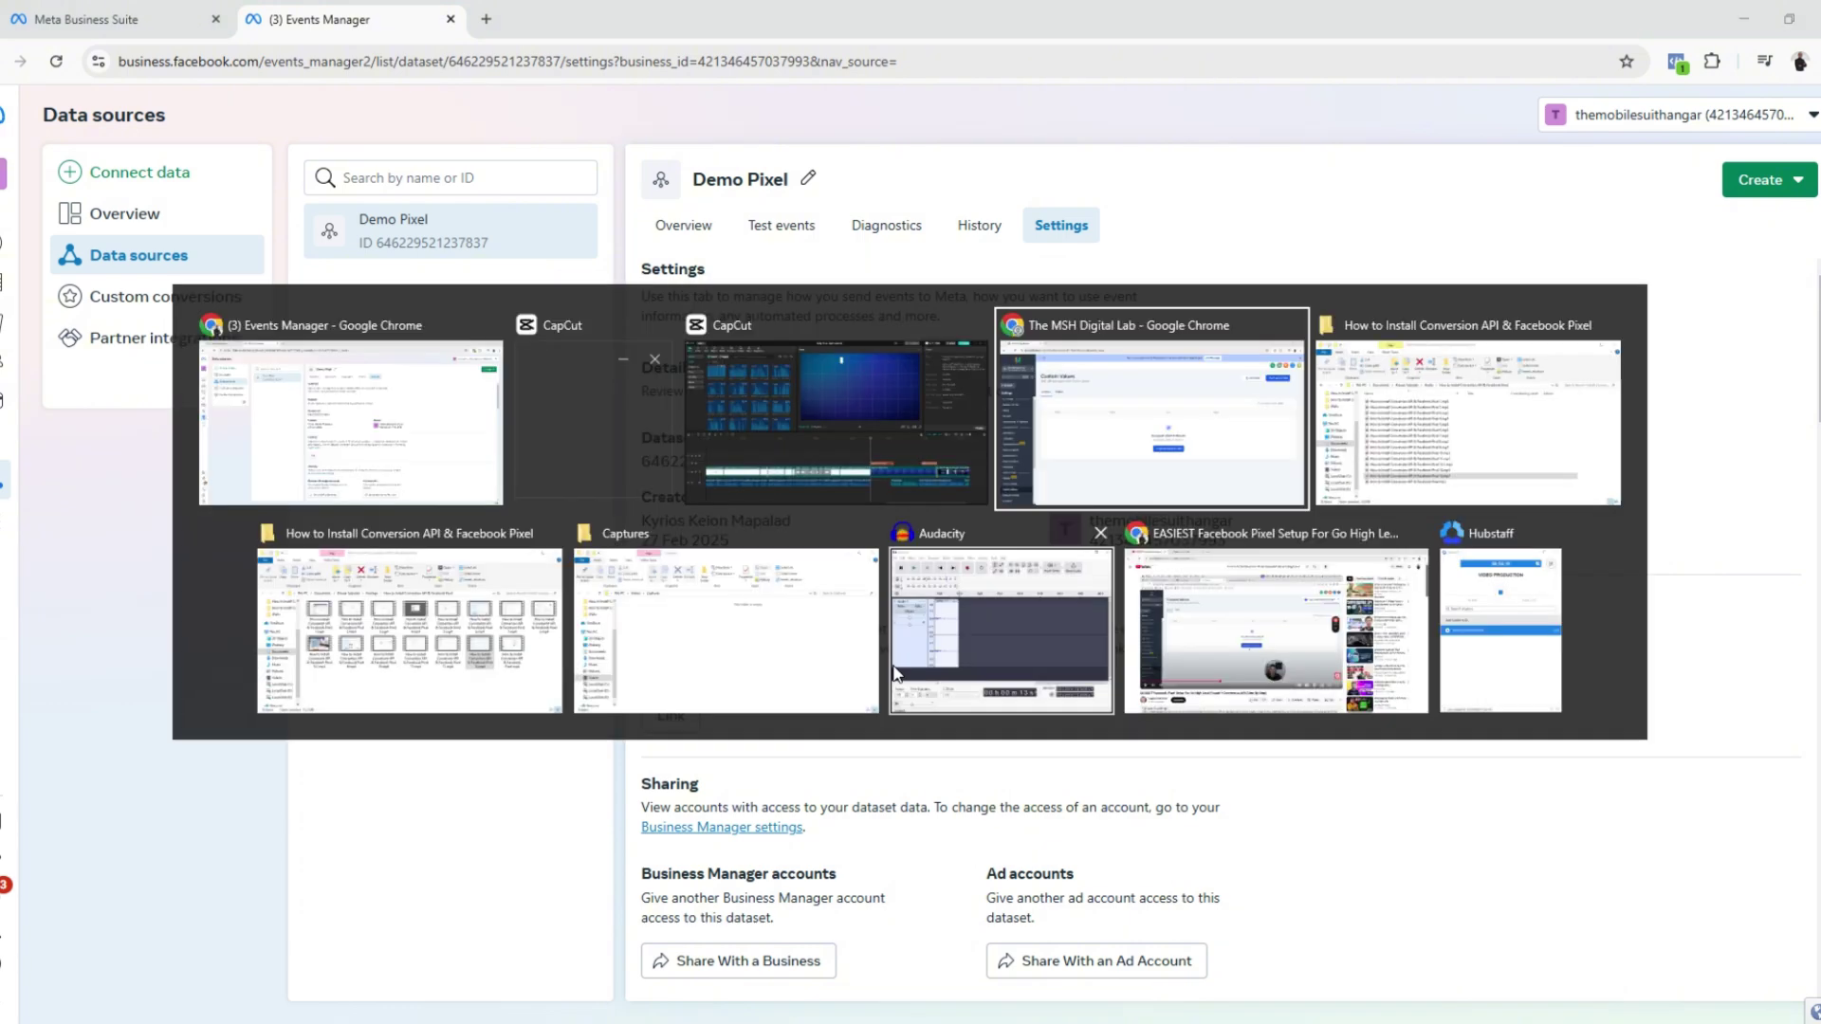
{"action": "left_click", "coordinate": [385, 412]}
{"action": "key", "text": "alt+Tab"}
{"action": "key", "text": "alt+Tab"}
{"action": "key", "text": "alt+Tab"}
{"action": "left_click", "coordinate": [881, 500]}
{"action": "type", "text": "Da"}
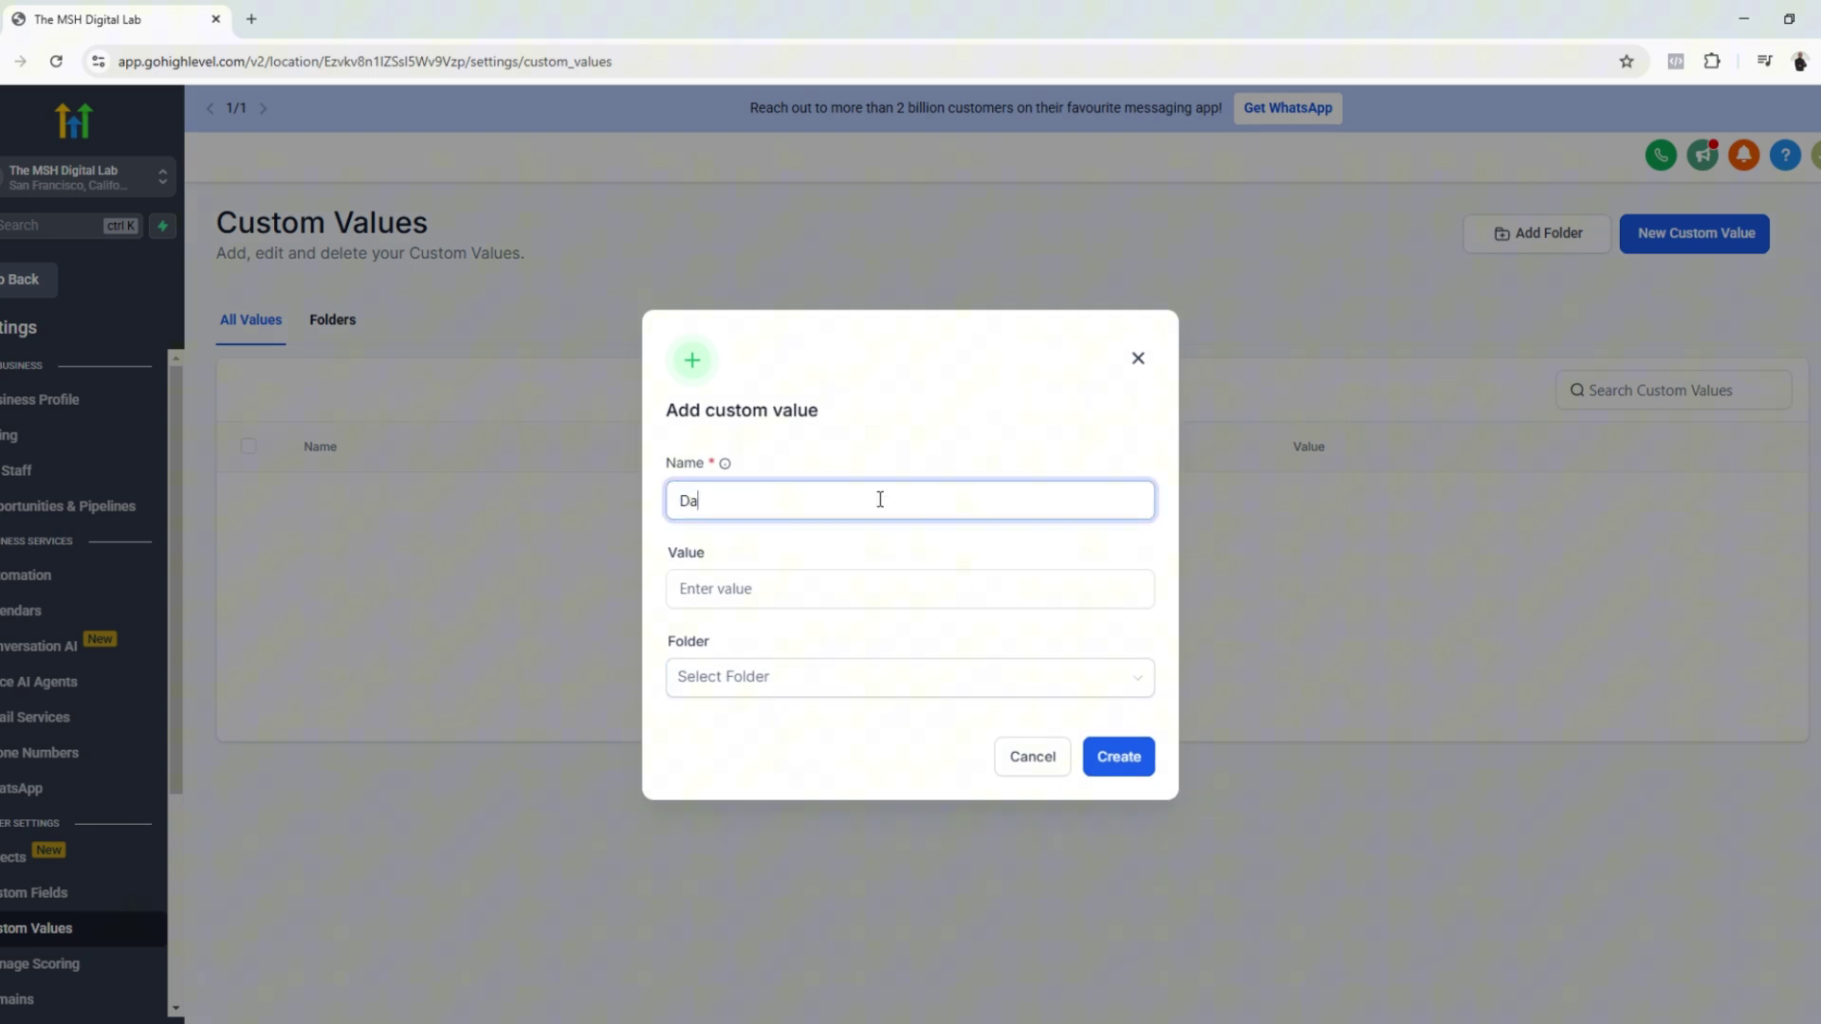
{"action": "type", "text": "taset ID"}
{"action": "left_click", "coordinate": [859, 592]}
{"action": "key", "text": "ctrl+v"}
{"action": "left_click", "coordinate": [868, 687]}
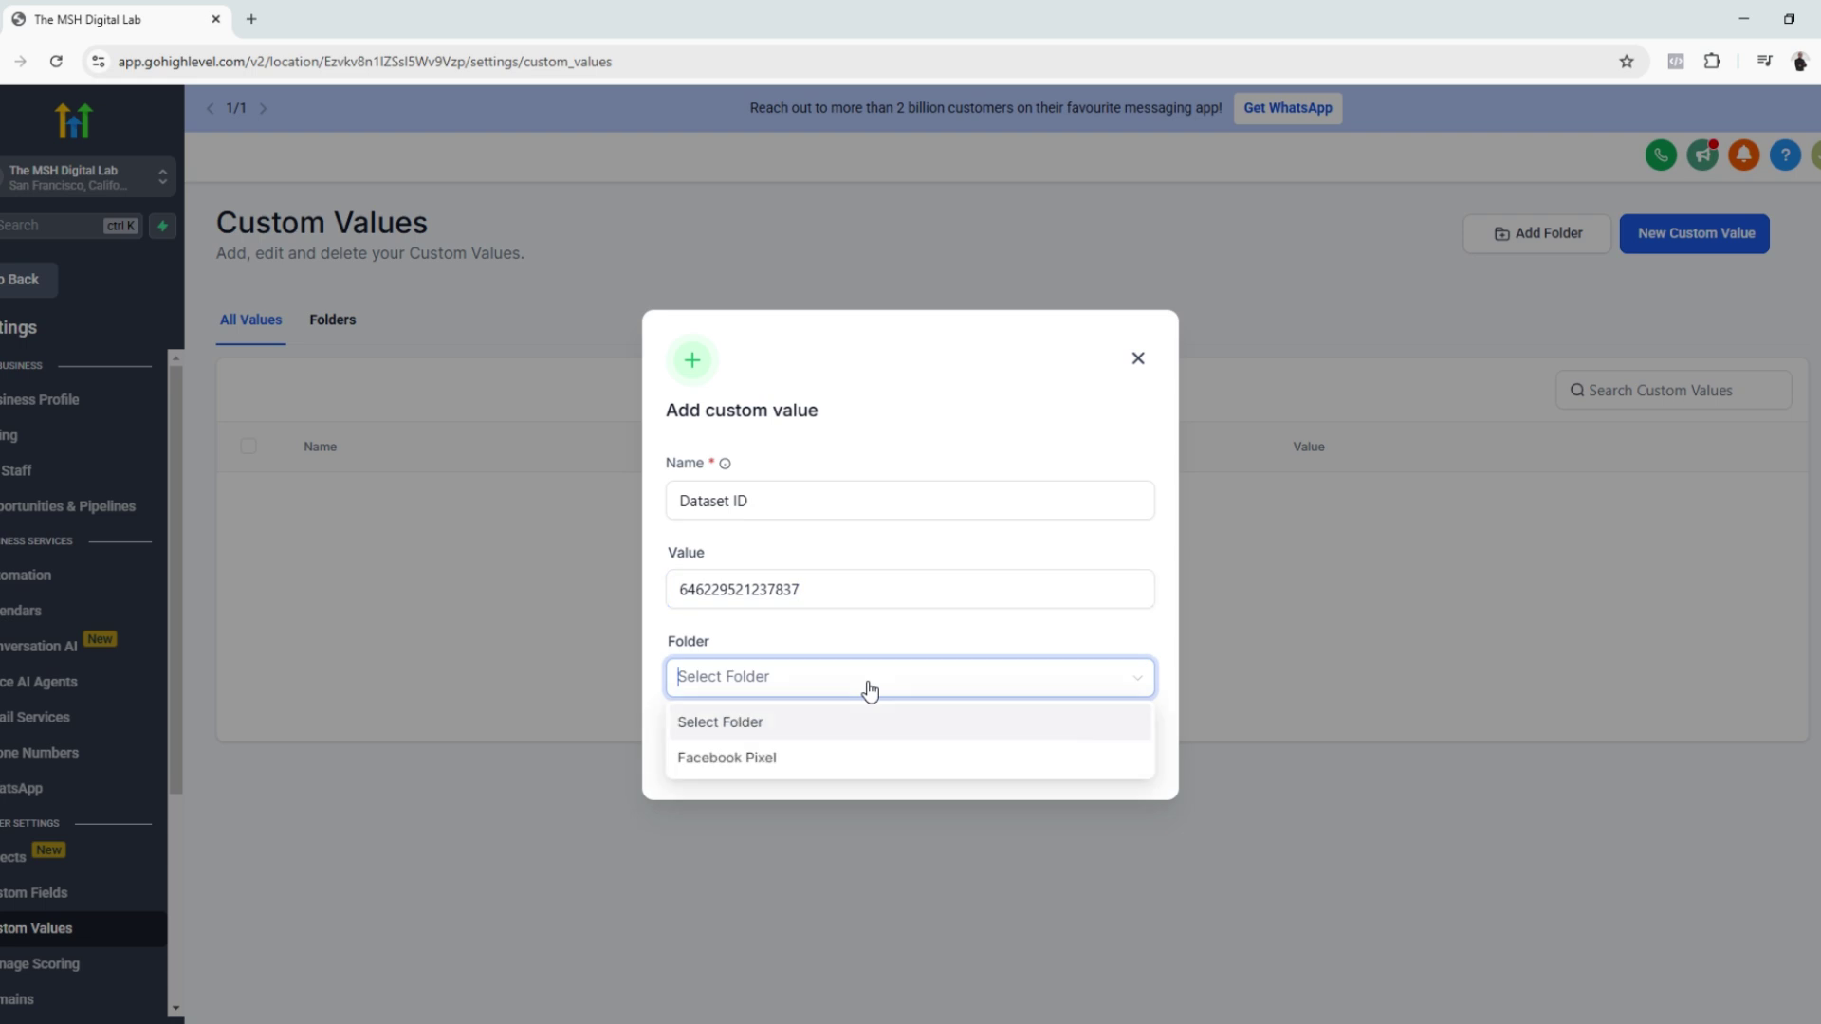
{"action": "left_click", "coordinate": [807, 759]}
{"action": "left_click", "coordinate": [1107, 755]}
{"action": "key", "text": "alt+Tab"}
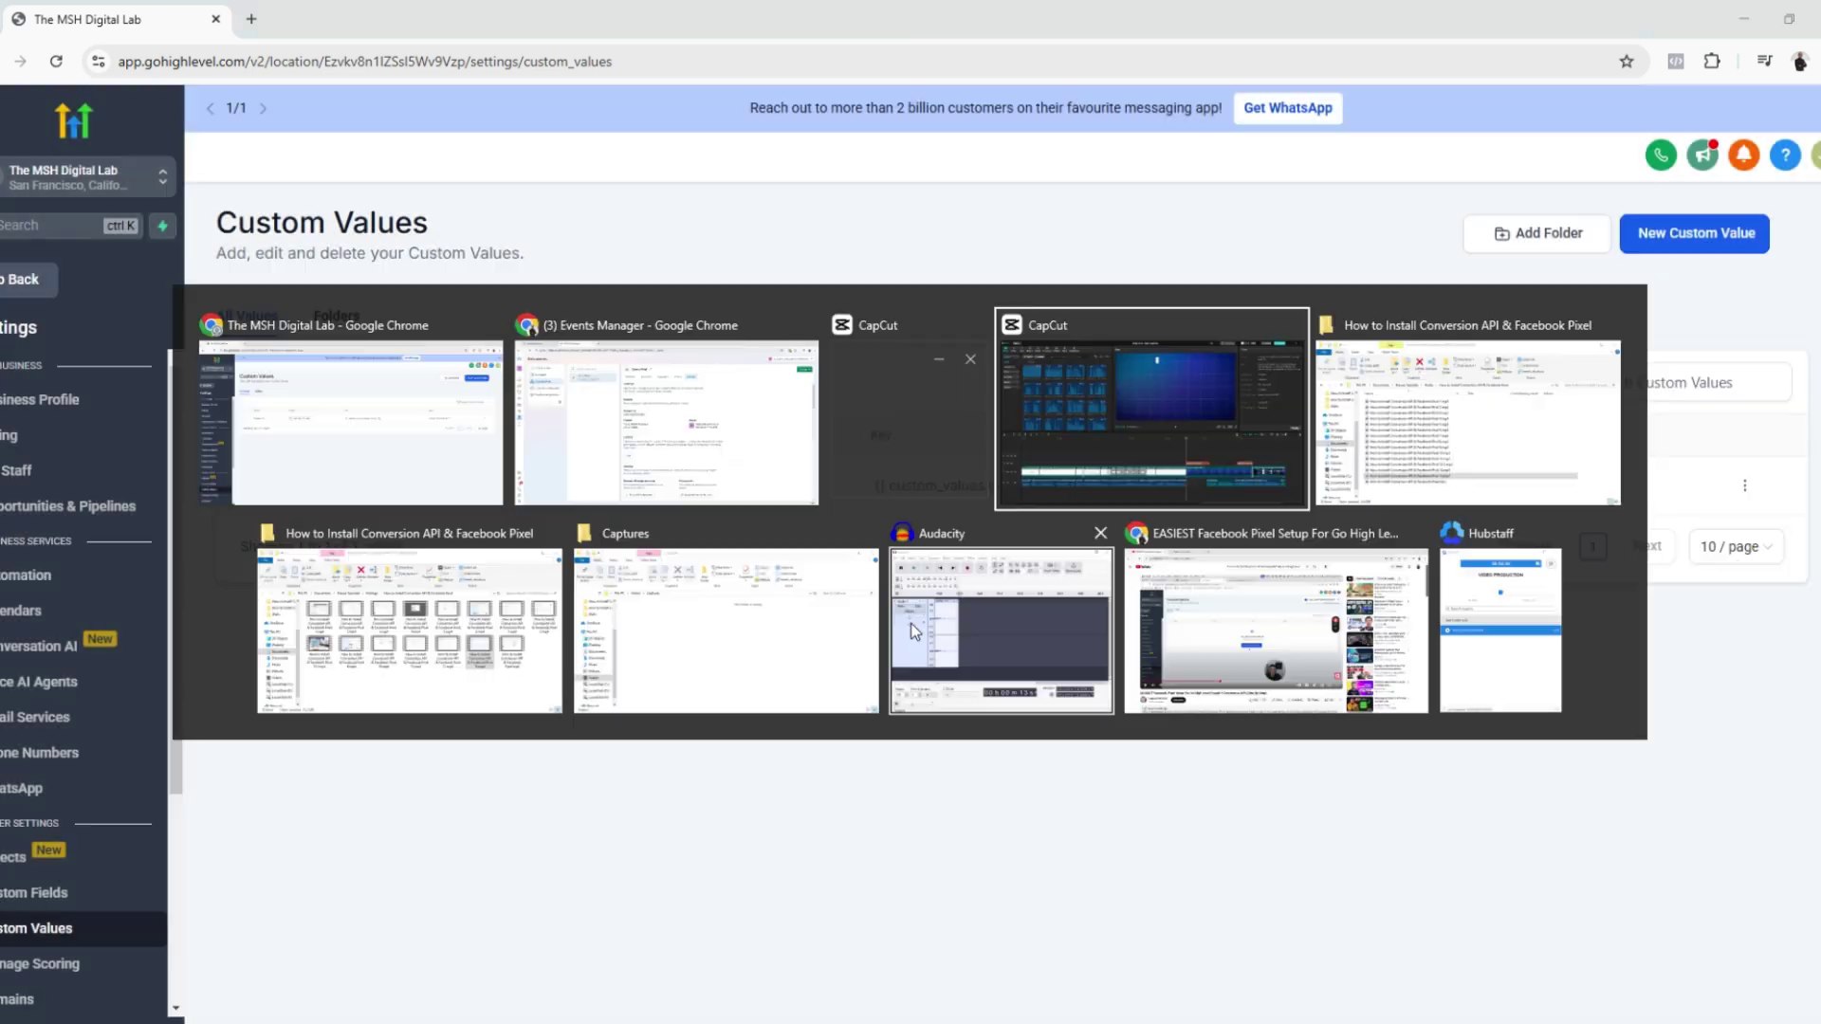
Step: Generate a Conversions API access token in the Demo Pixel settings, then return to GoHighLevel
{"action": "left_click", "coordinate": [673, 455]}
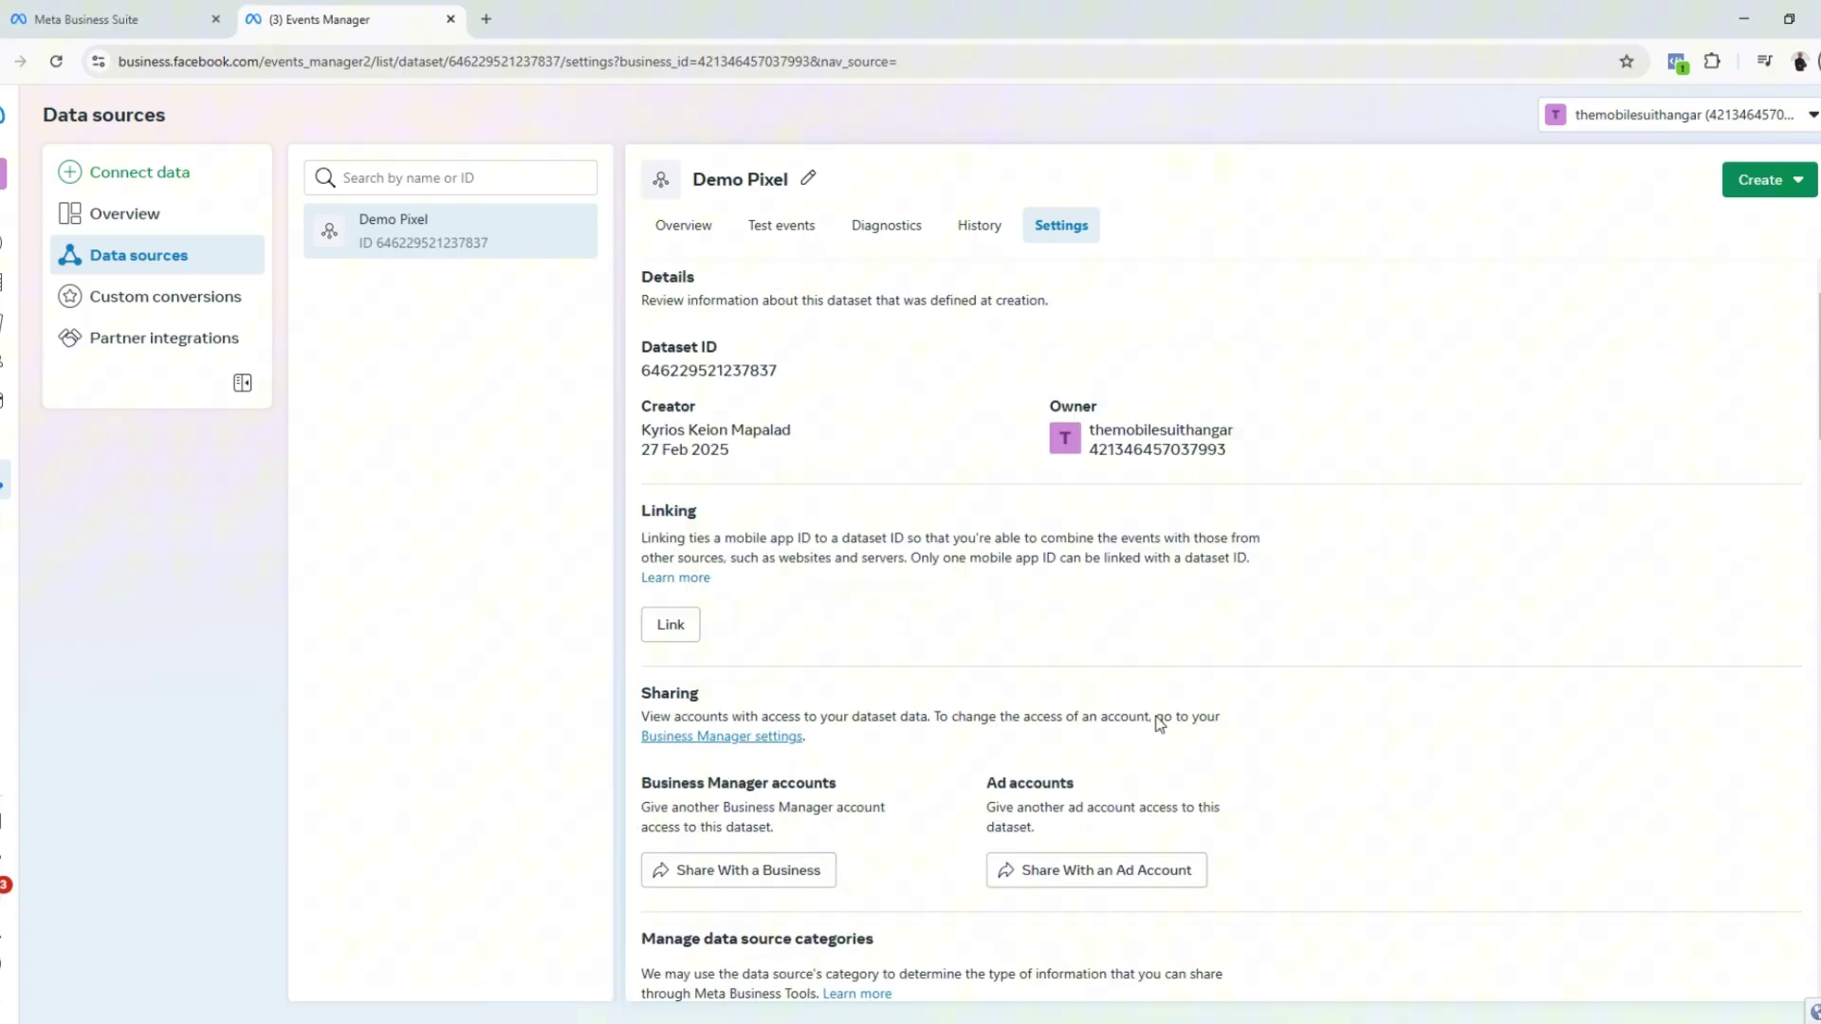
{"action": "scroll", "coordinate": [1155, 724], "scroll_direction": "down", "scroll_amount": 12}
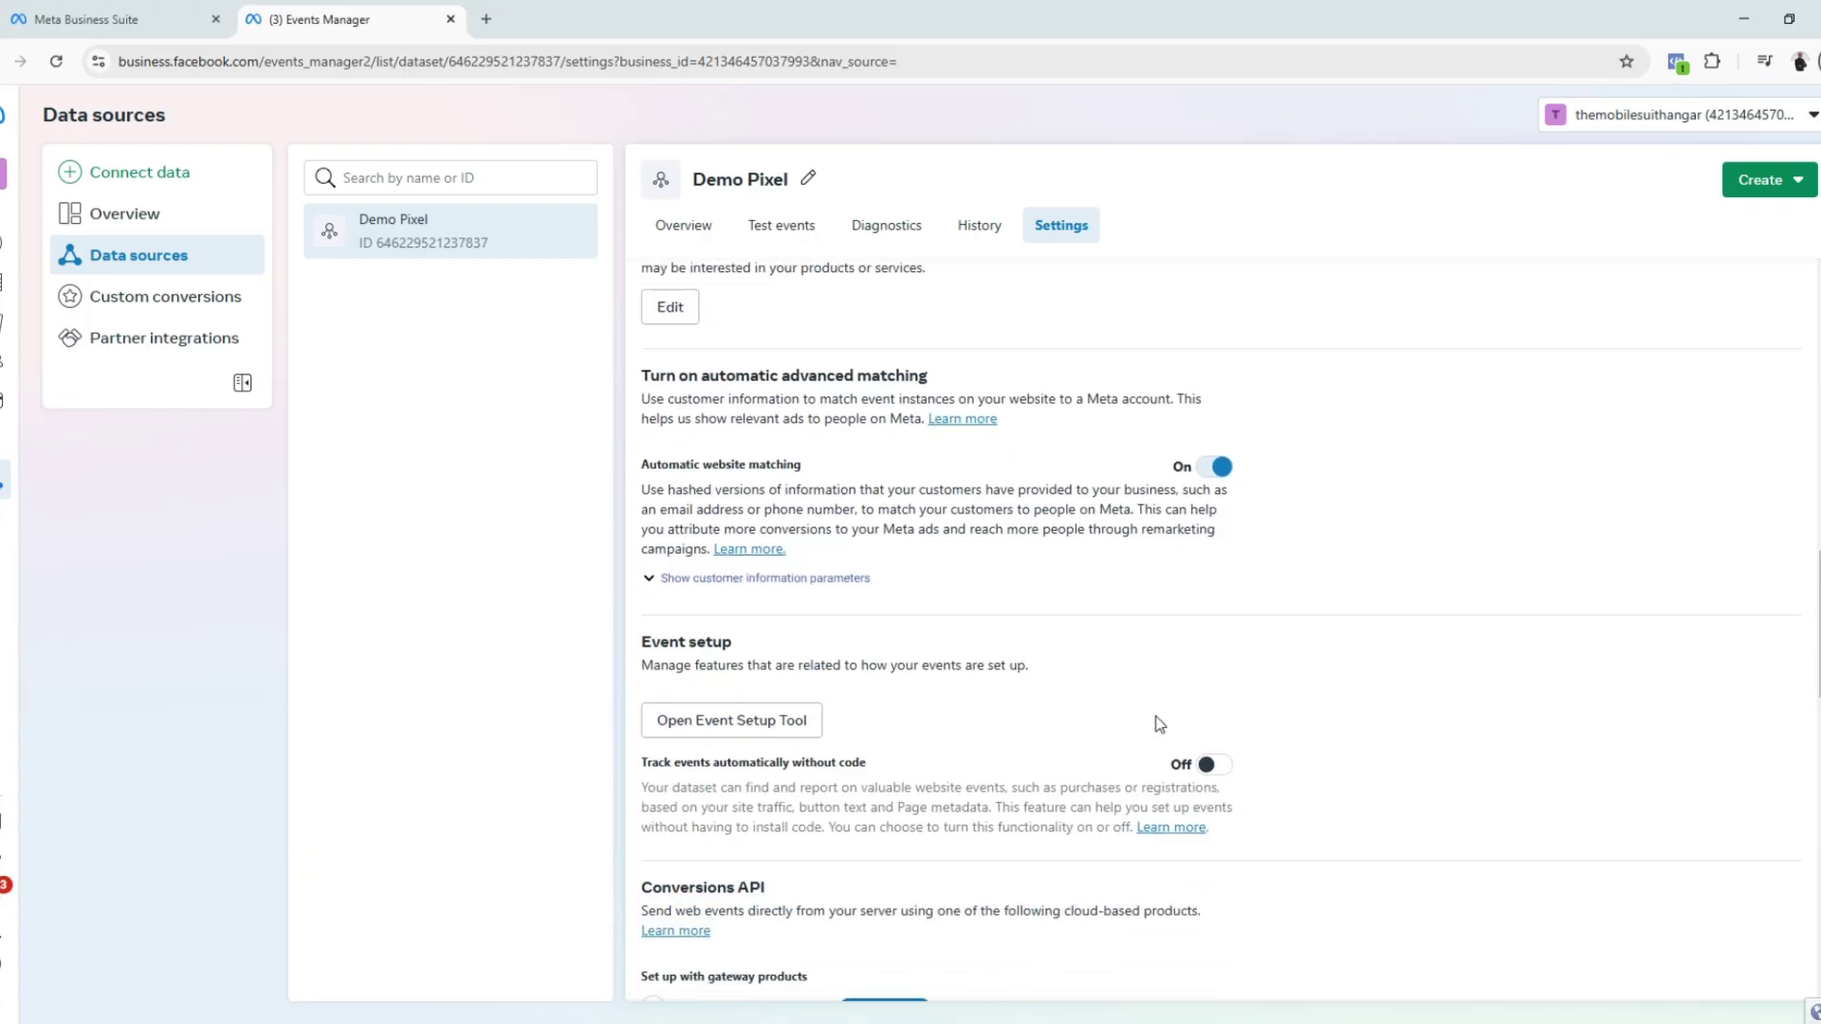
{"action": "scroll", "coordinate": [1155, 723], "scroll_direction": "down", "scroll_amount": 6}
{"action": "left_click", "coordinate": [699, 575]}
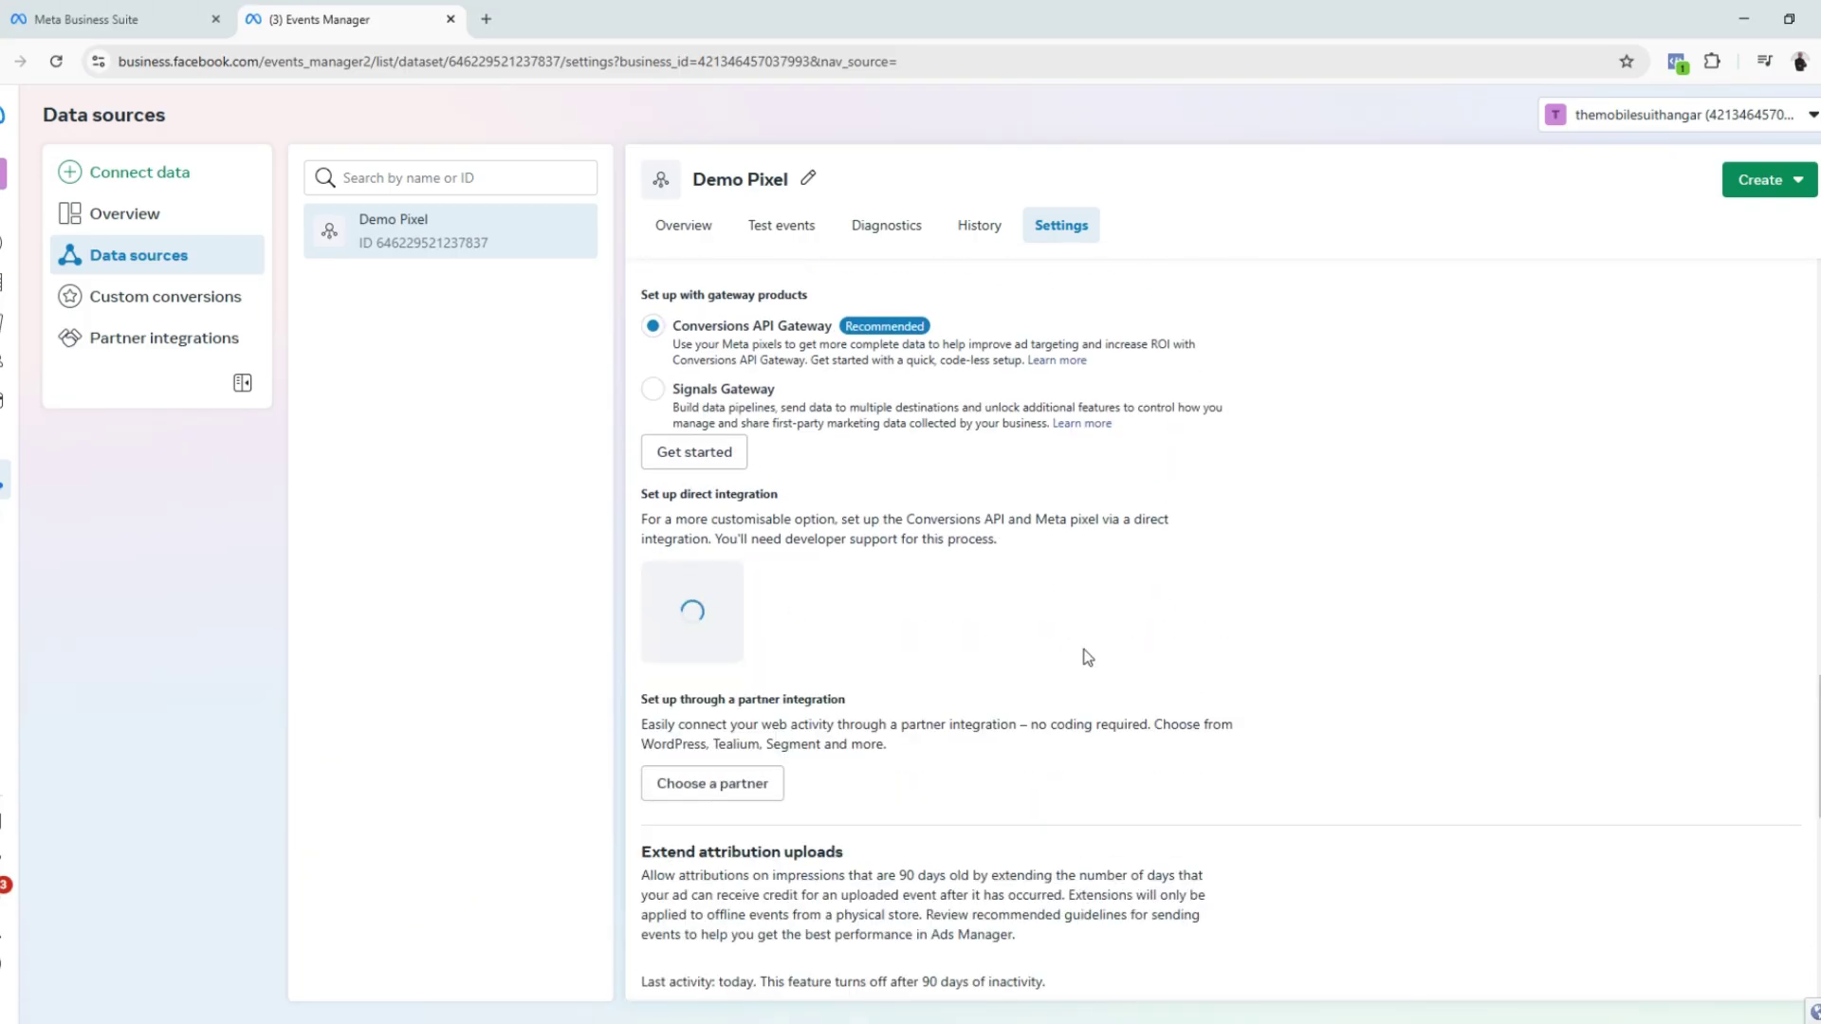
{"action": "key", "text": "alt+Tab"}
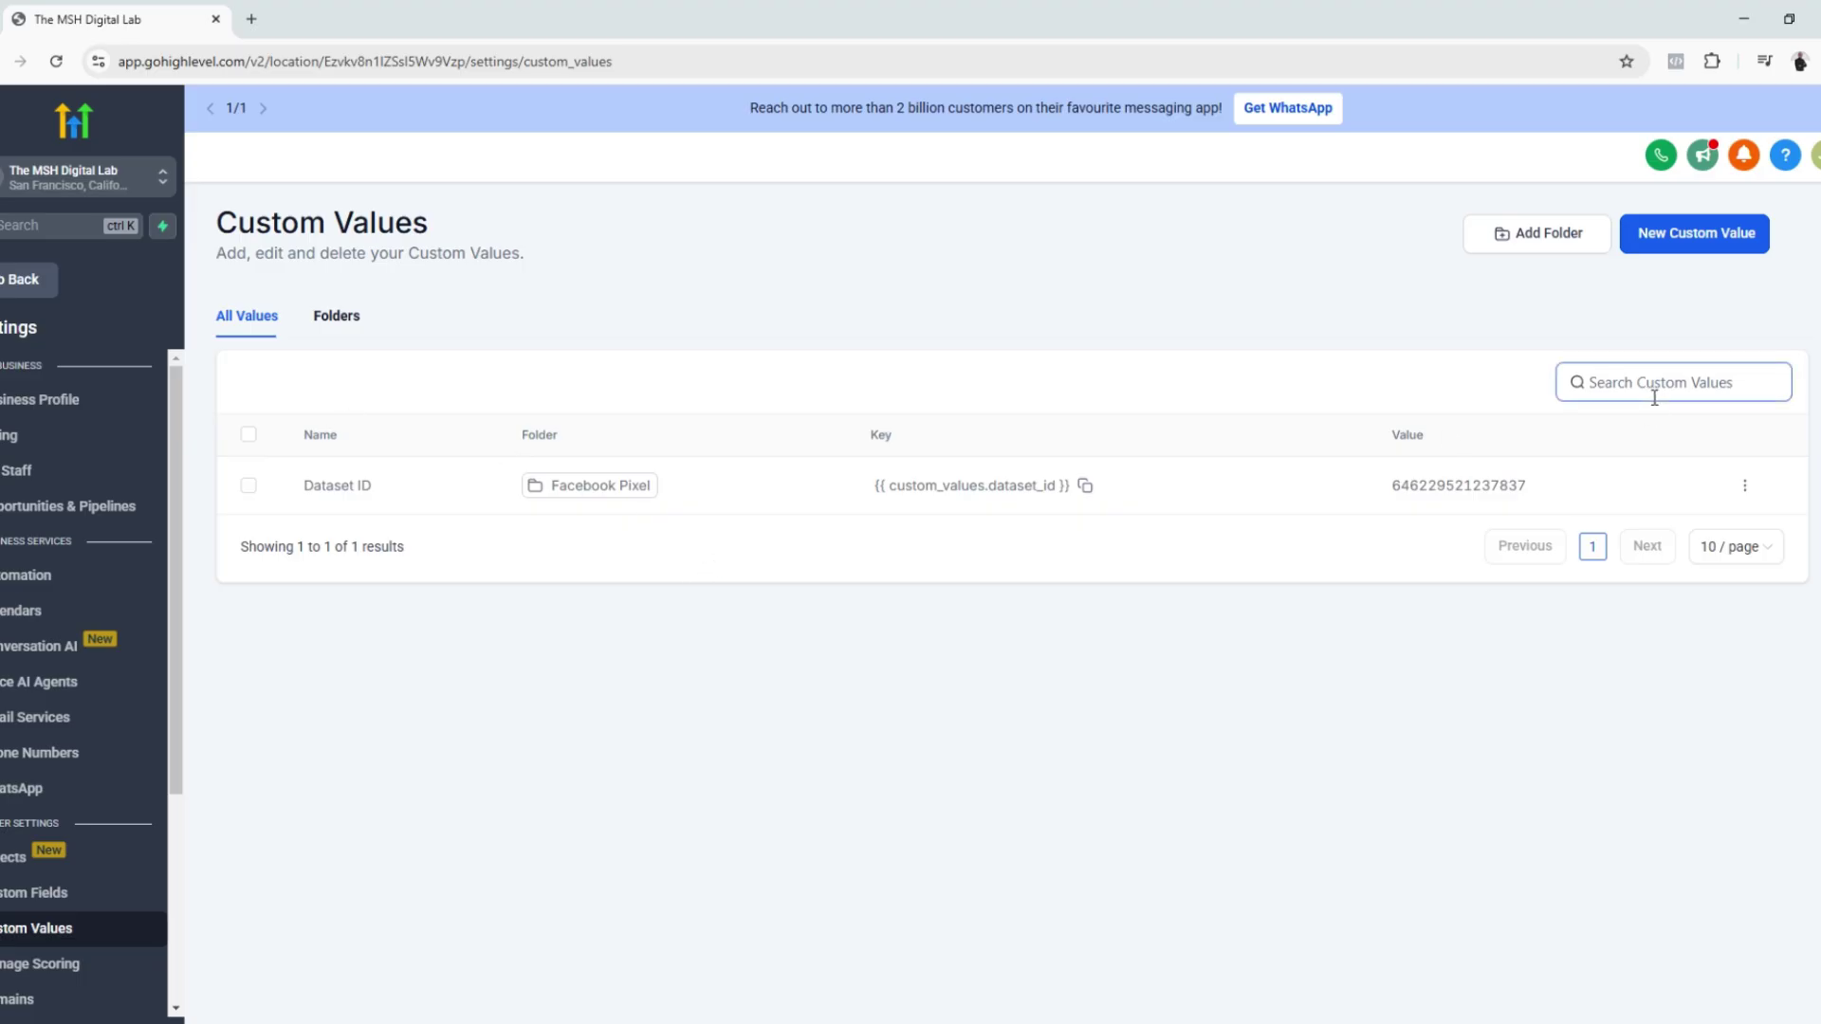
Step: Add an 'Access Token' custom value holding the pasted token in the Facebook Pixel folder
{"action": "left_click", "coordinate": [1698, 237]}
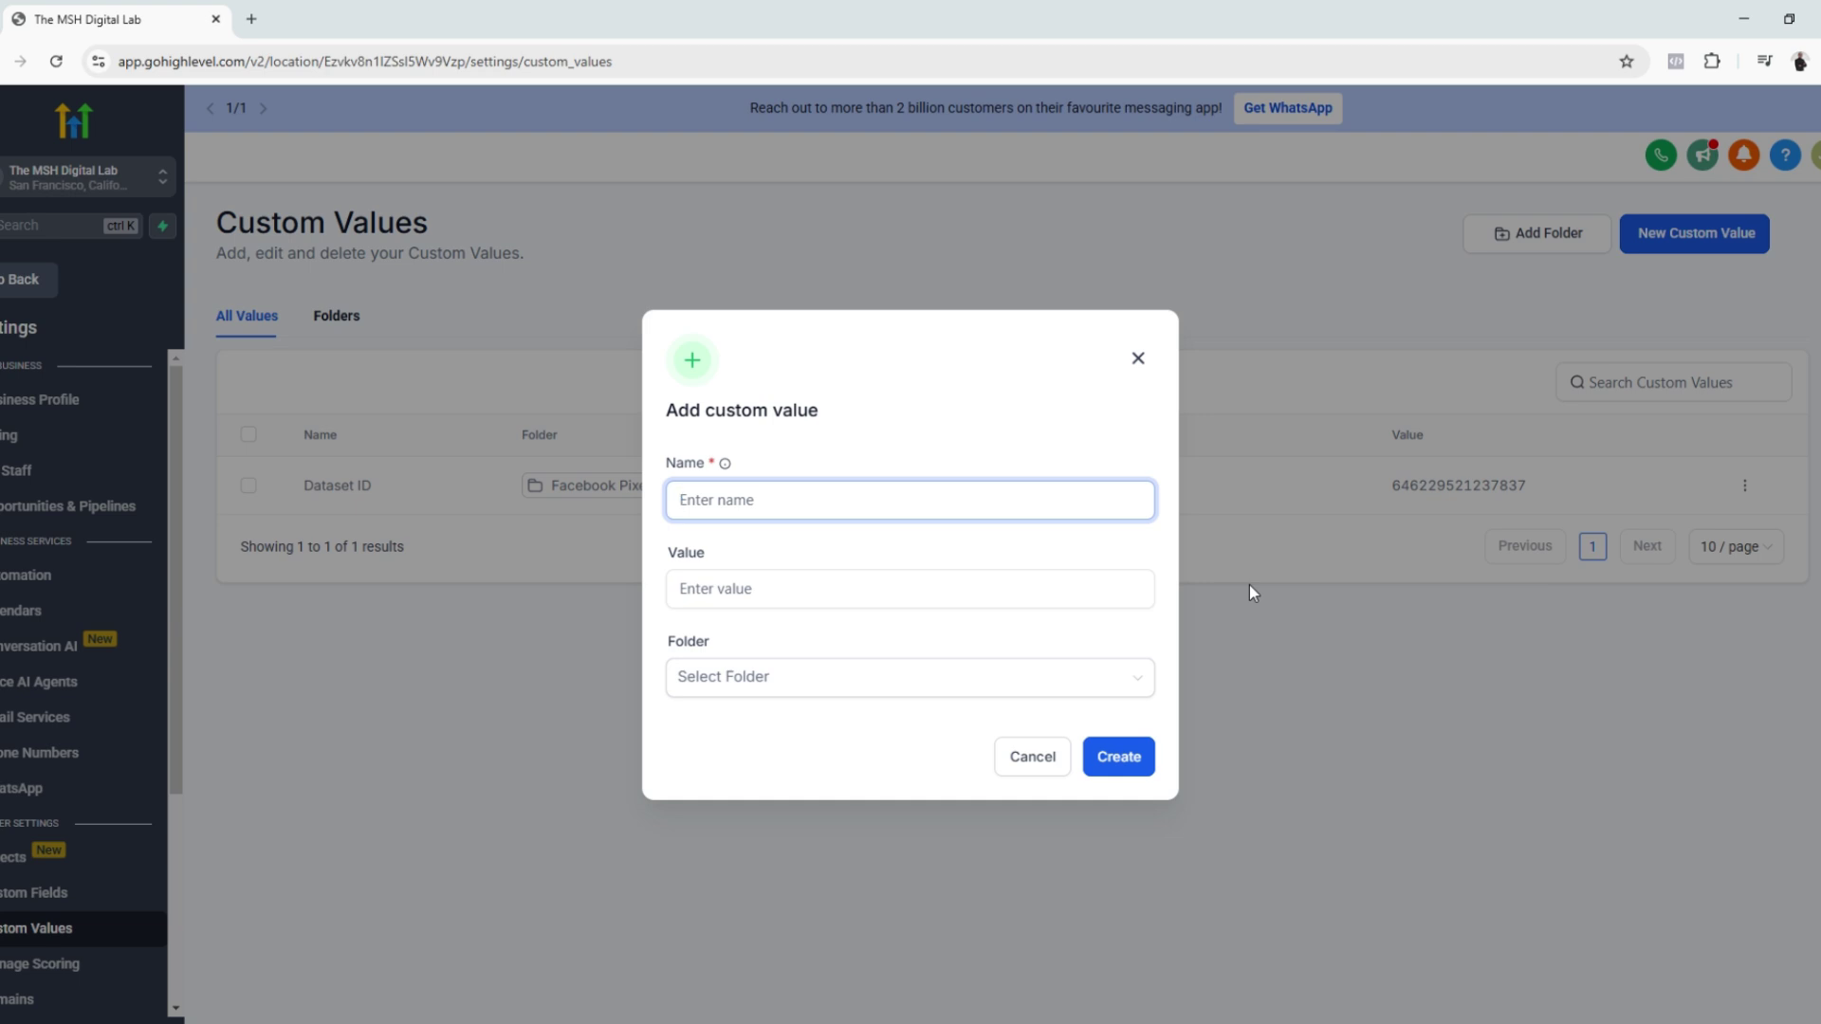
{"action": "type", "text": "Access Token"}
{"action": "left_click", "coordinate": [1055, 583]}
{"action": "key", "text": "ctrl+v"}
{"action": "left_click", "coordinate": [1020, 679]}
{"action": "left_click", "coordinate": [752, 756]}
{"action": "left_click", "coordinate": [1117, 757]}
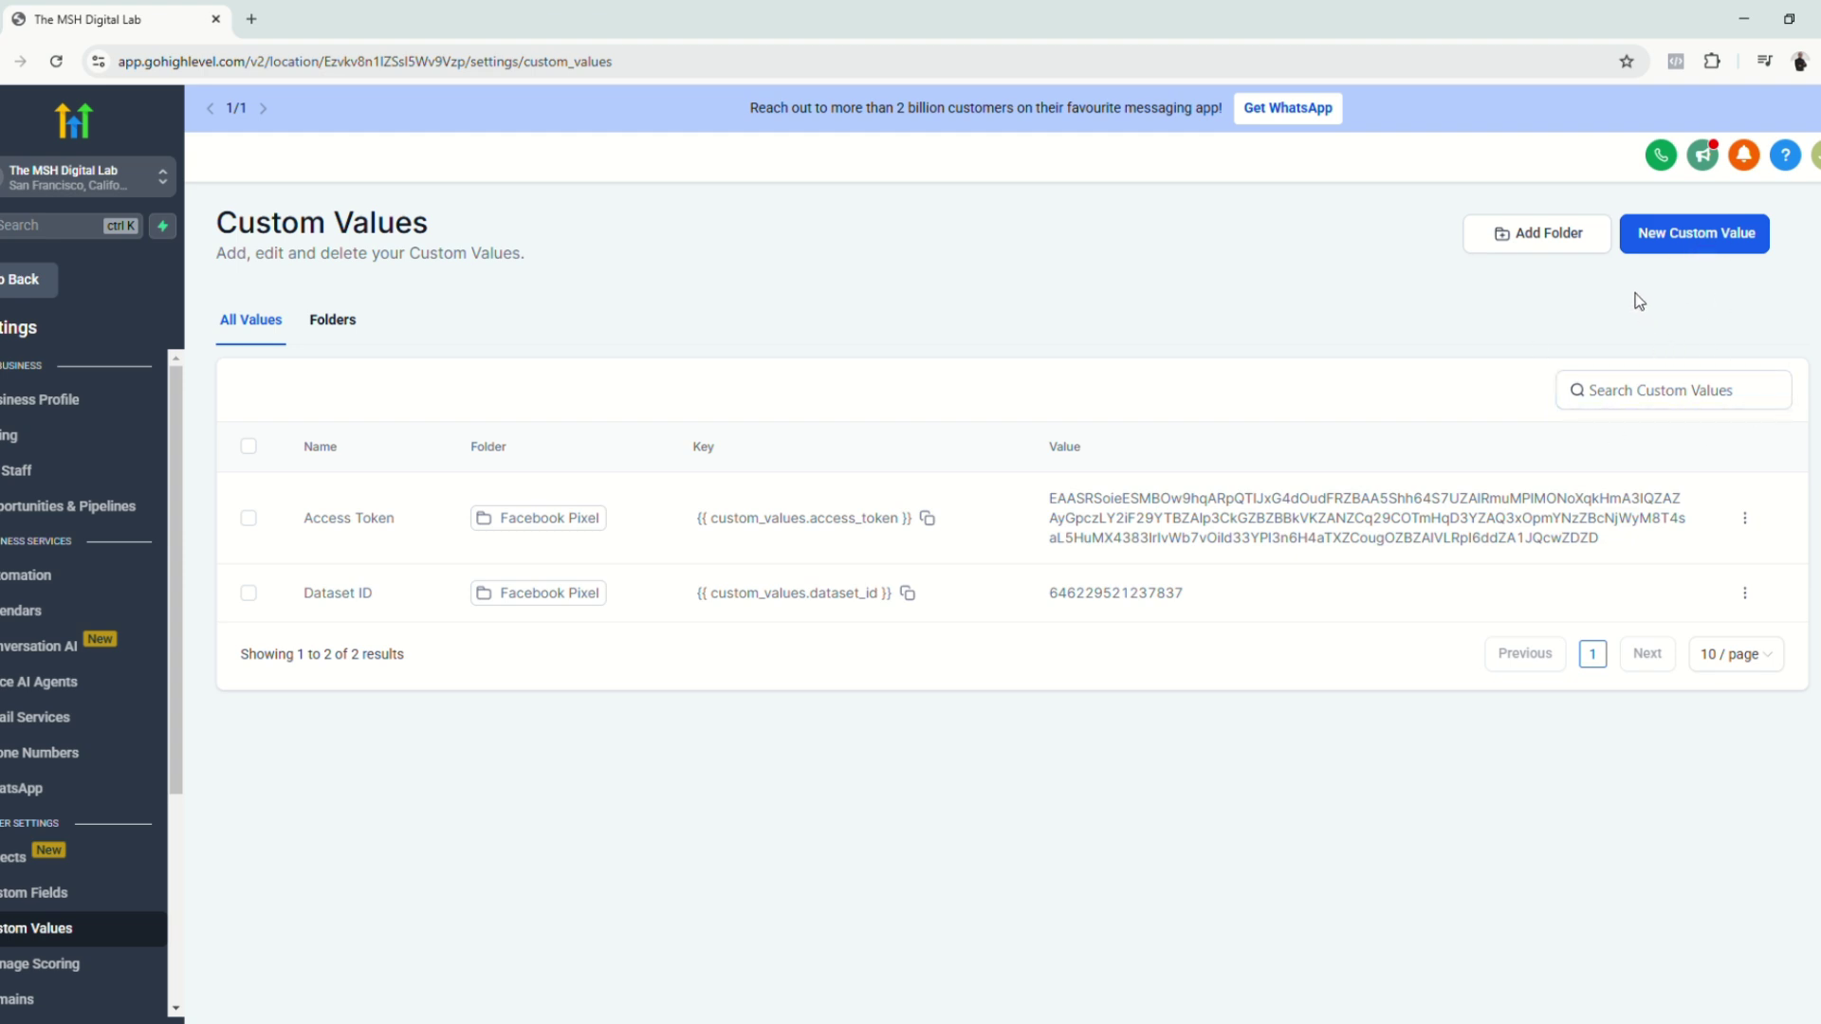
Step: Add a 'Product Price' custom value of 9.99 in the Facebook Pixel folder
{"action": "left_click", "coordinate": [1688, 233]}
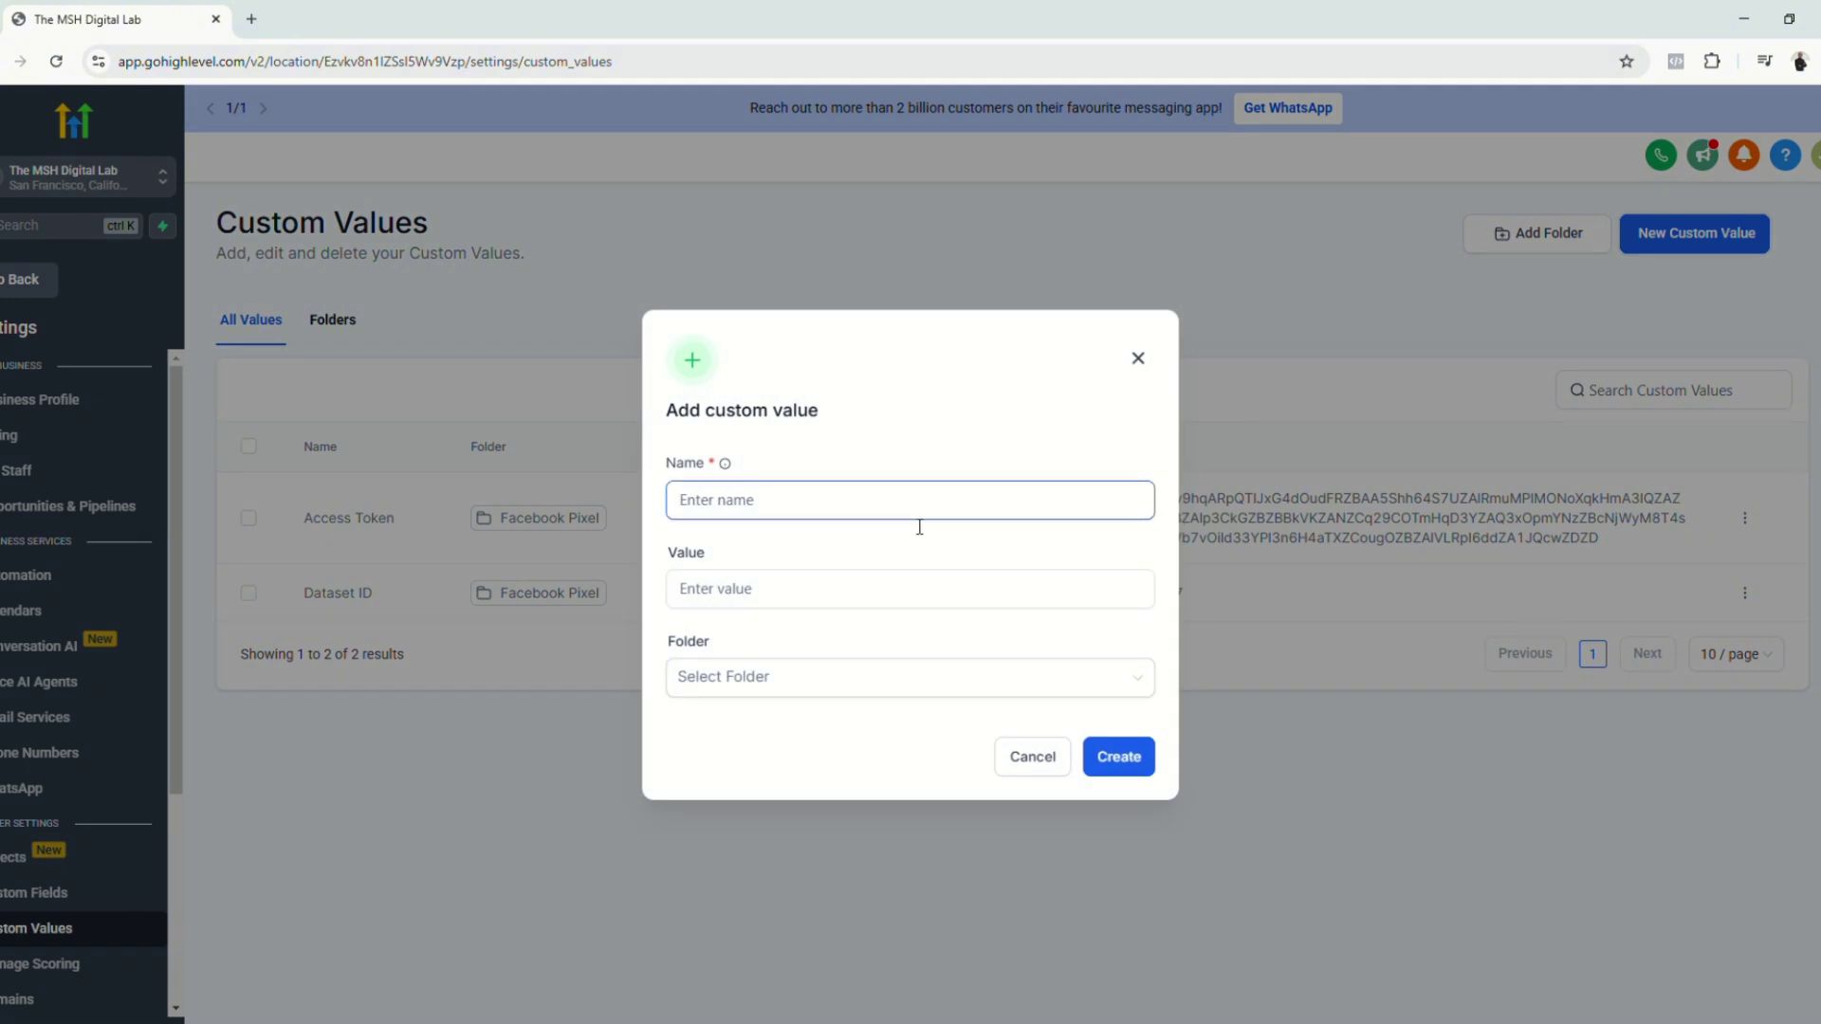
{"action": "left_click", "coordinate": [882, 512]}
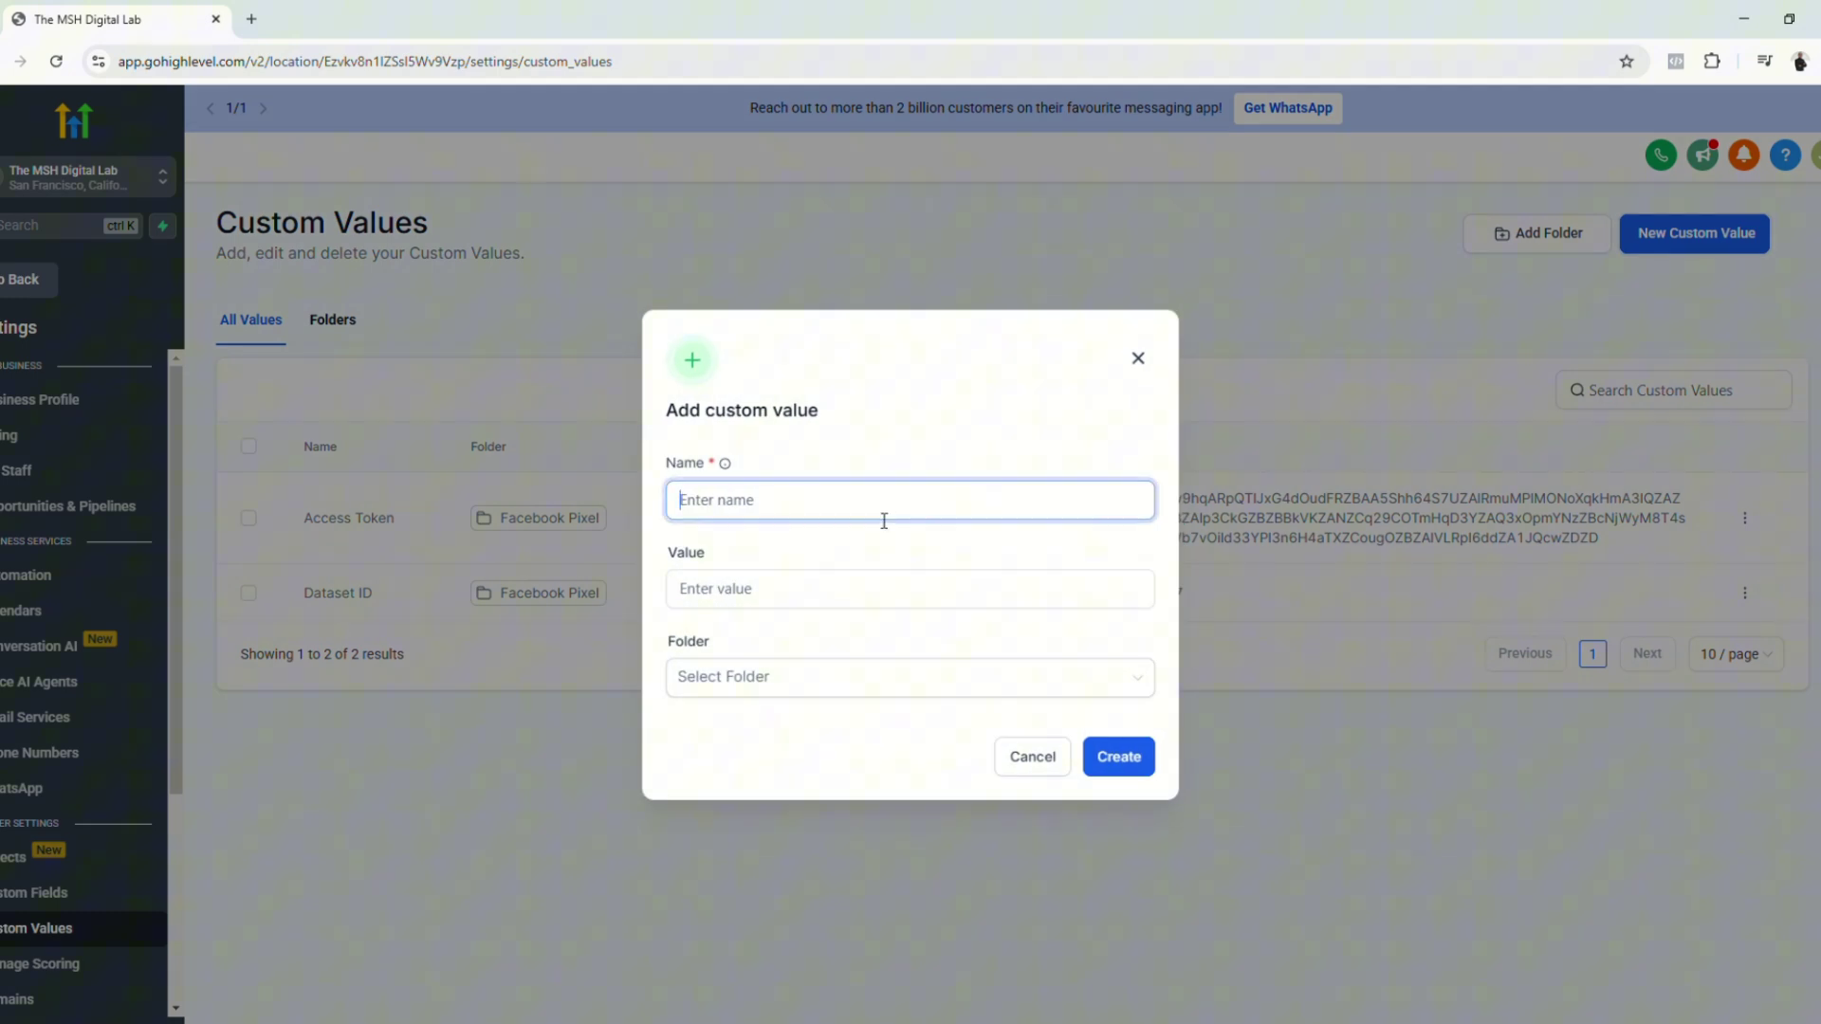
{"action": "type", "text": "Product Price"}
{"action": "key", "text": "Tab"}
{"action": "type", "text": "9.99"}
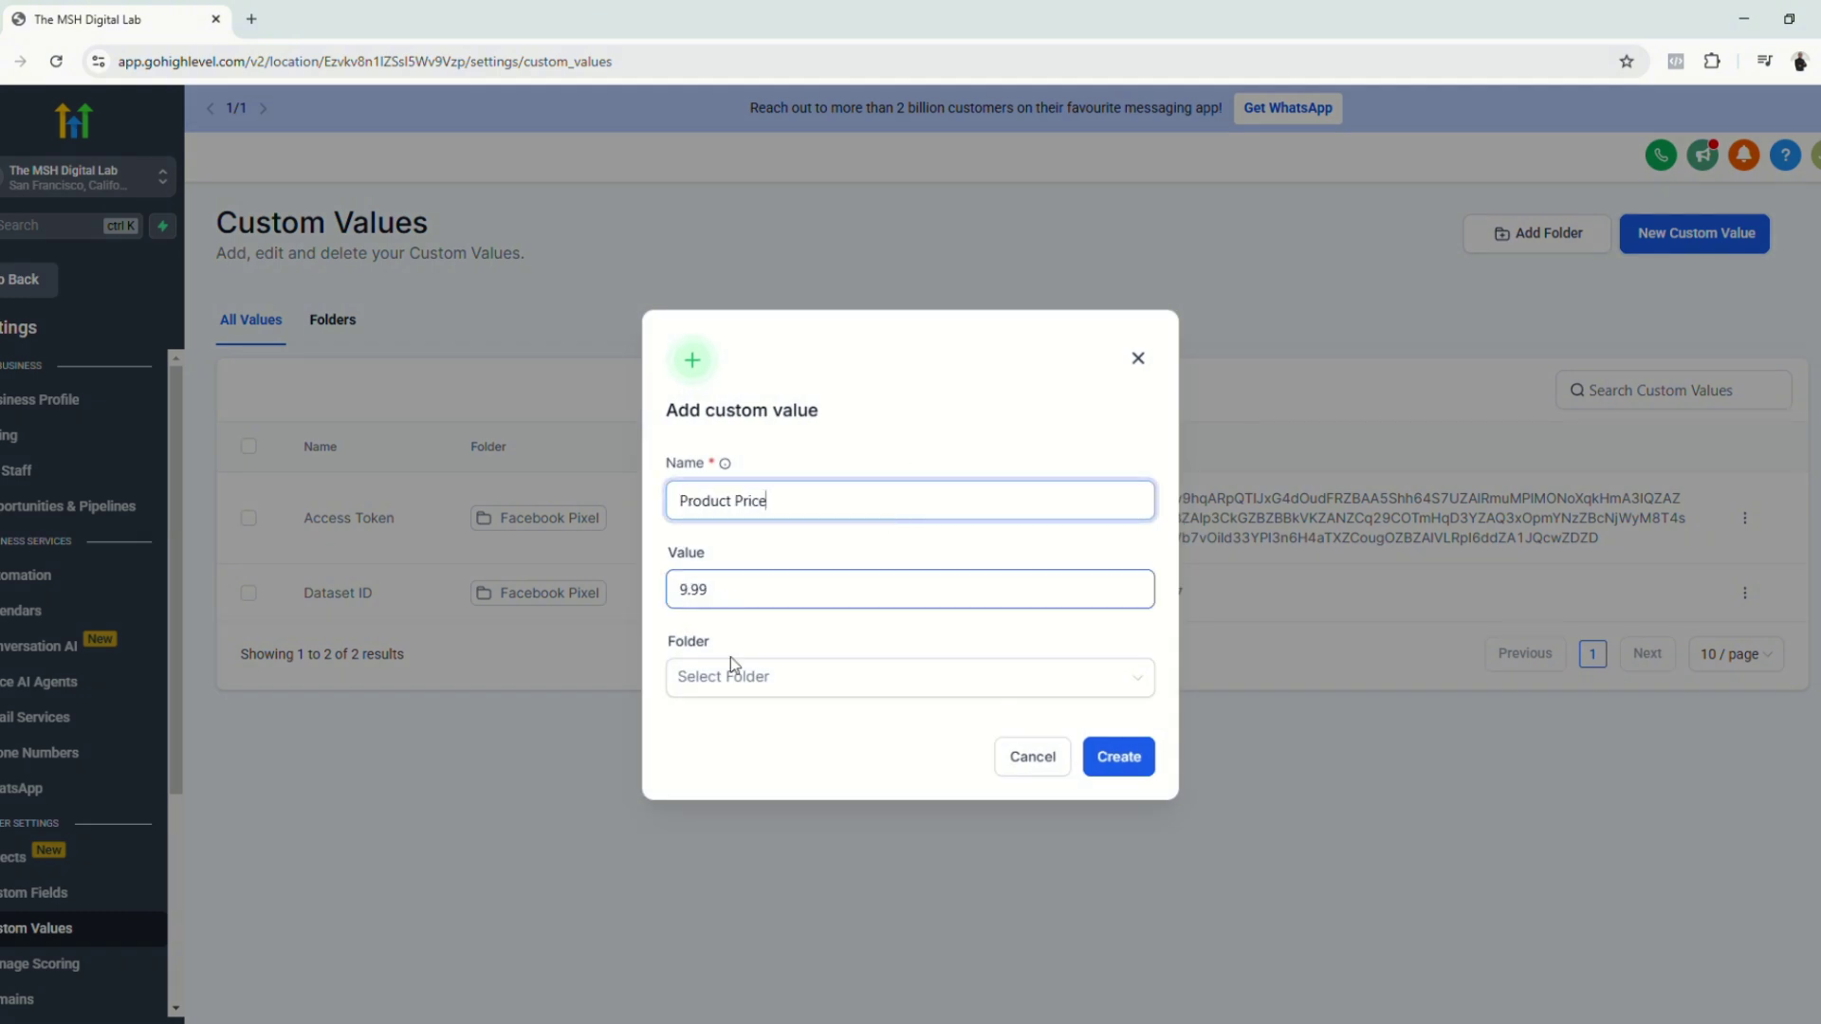
{"action": "left_click", "coordinate": [765, 690]}
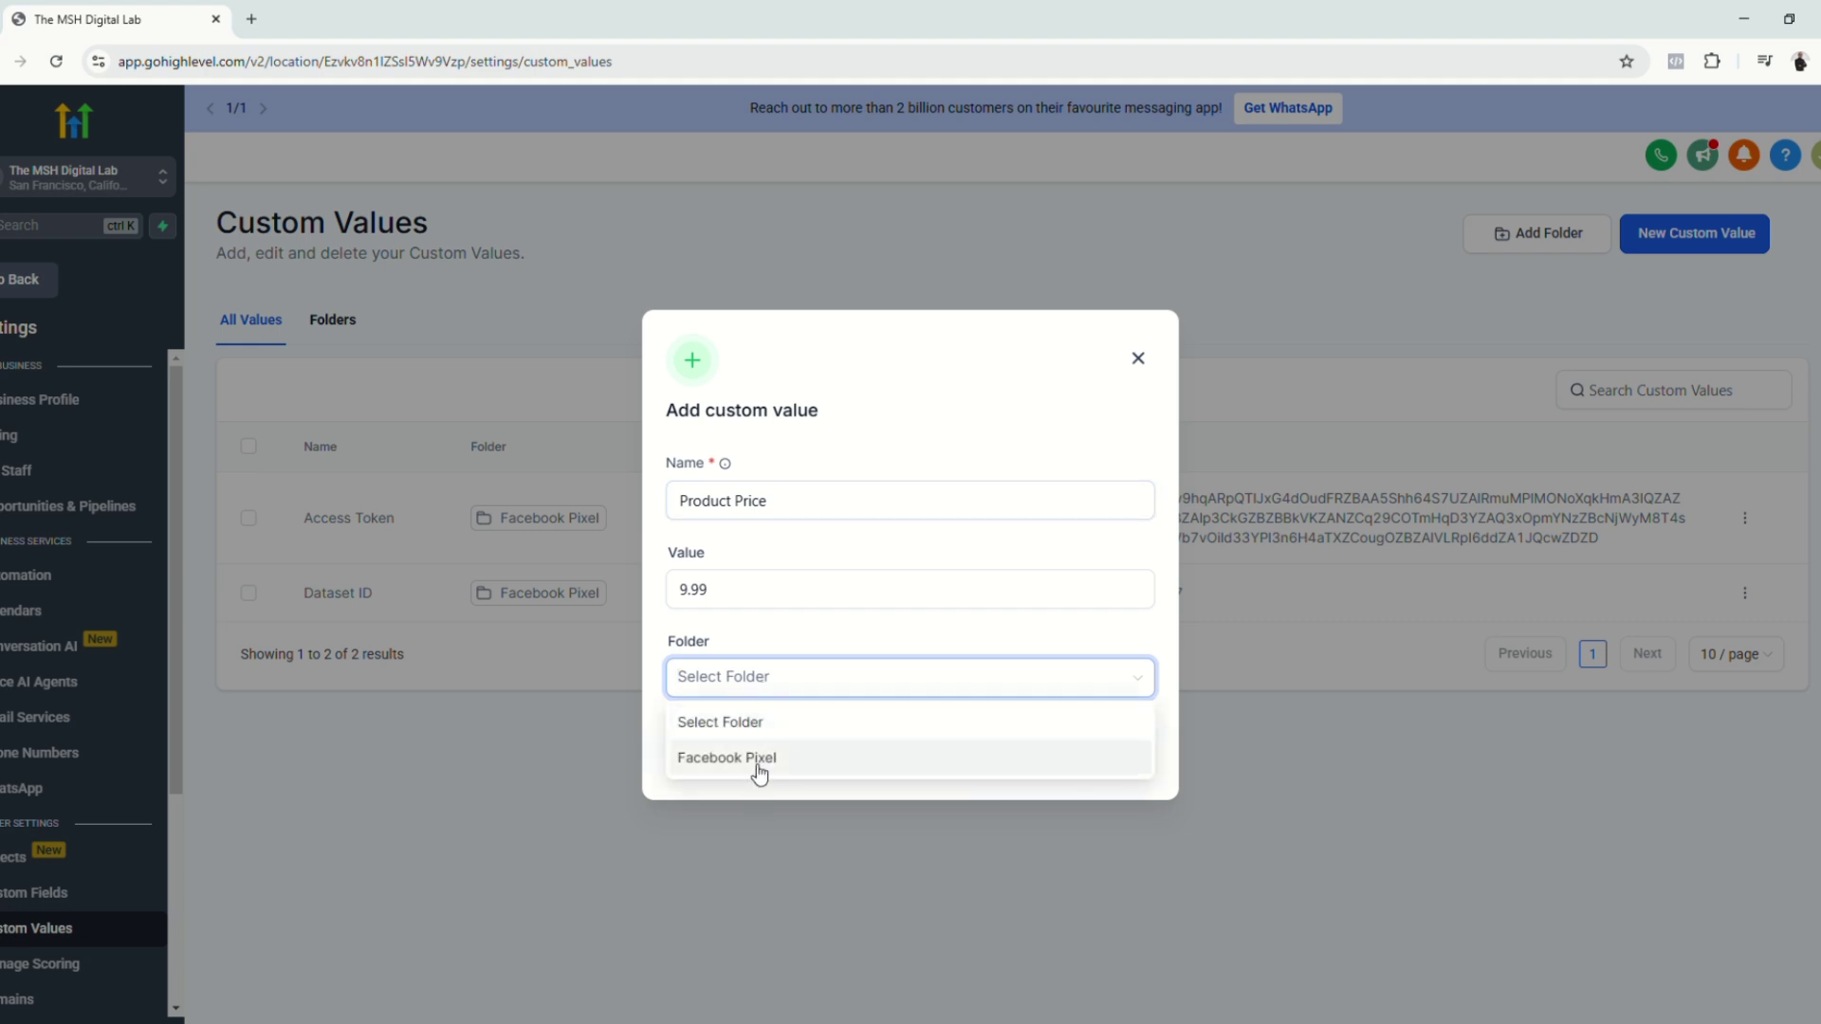
{"action": "left_click", "coordinate": [756, 764]}
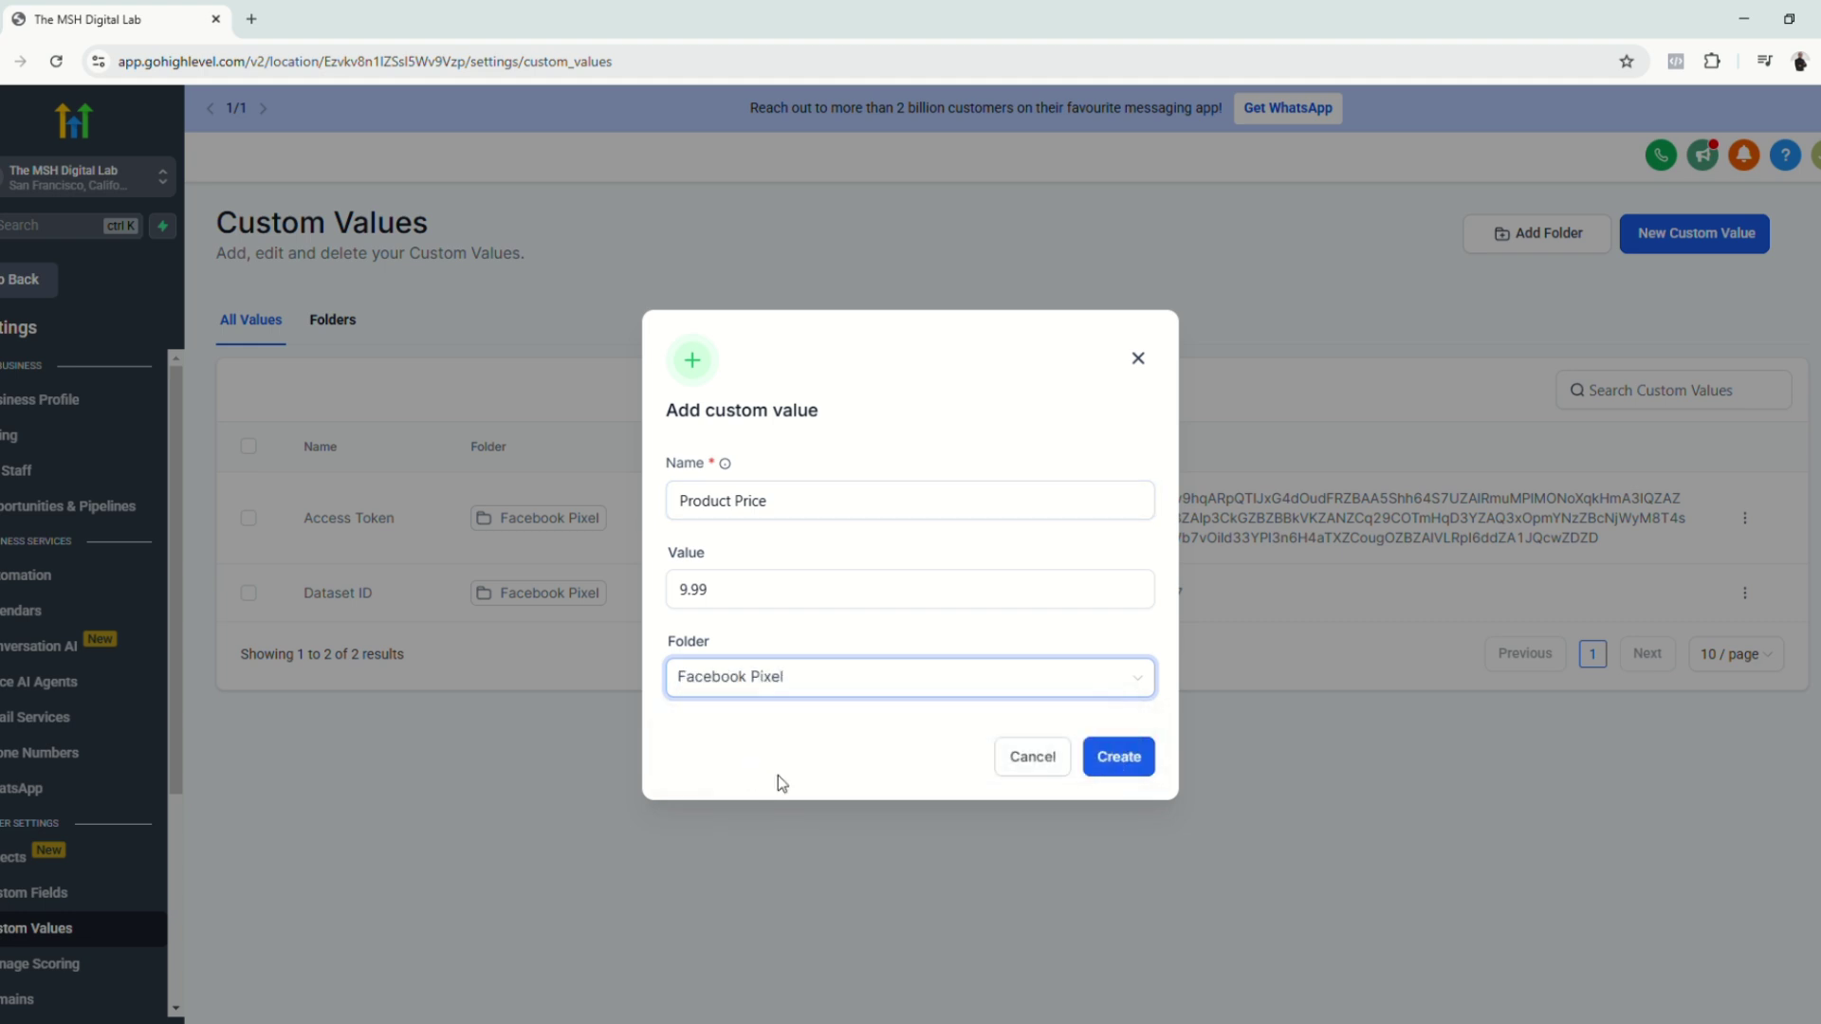
{"action": "left_click", "coordinate": [1128, 762]}
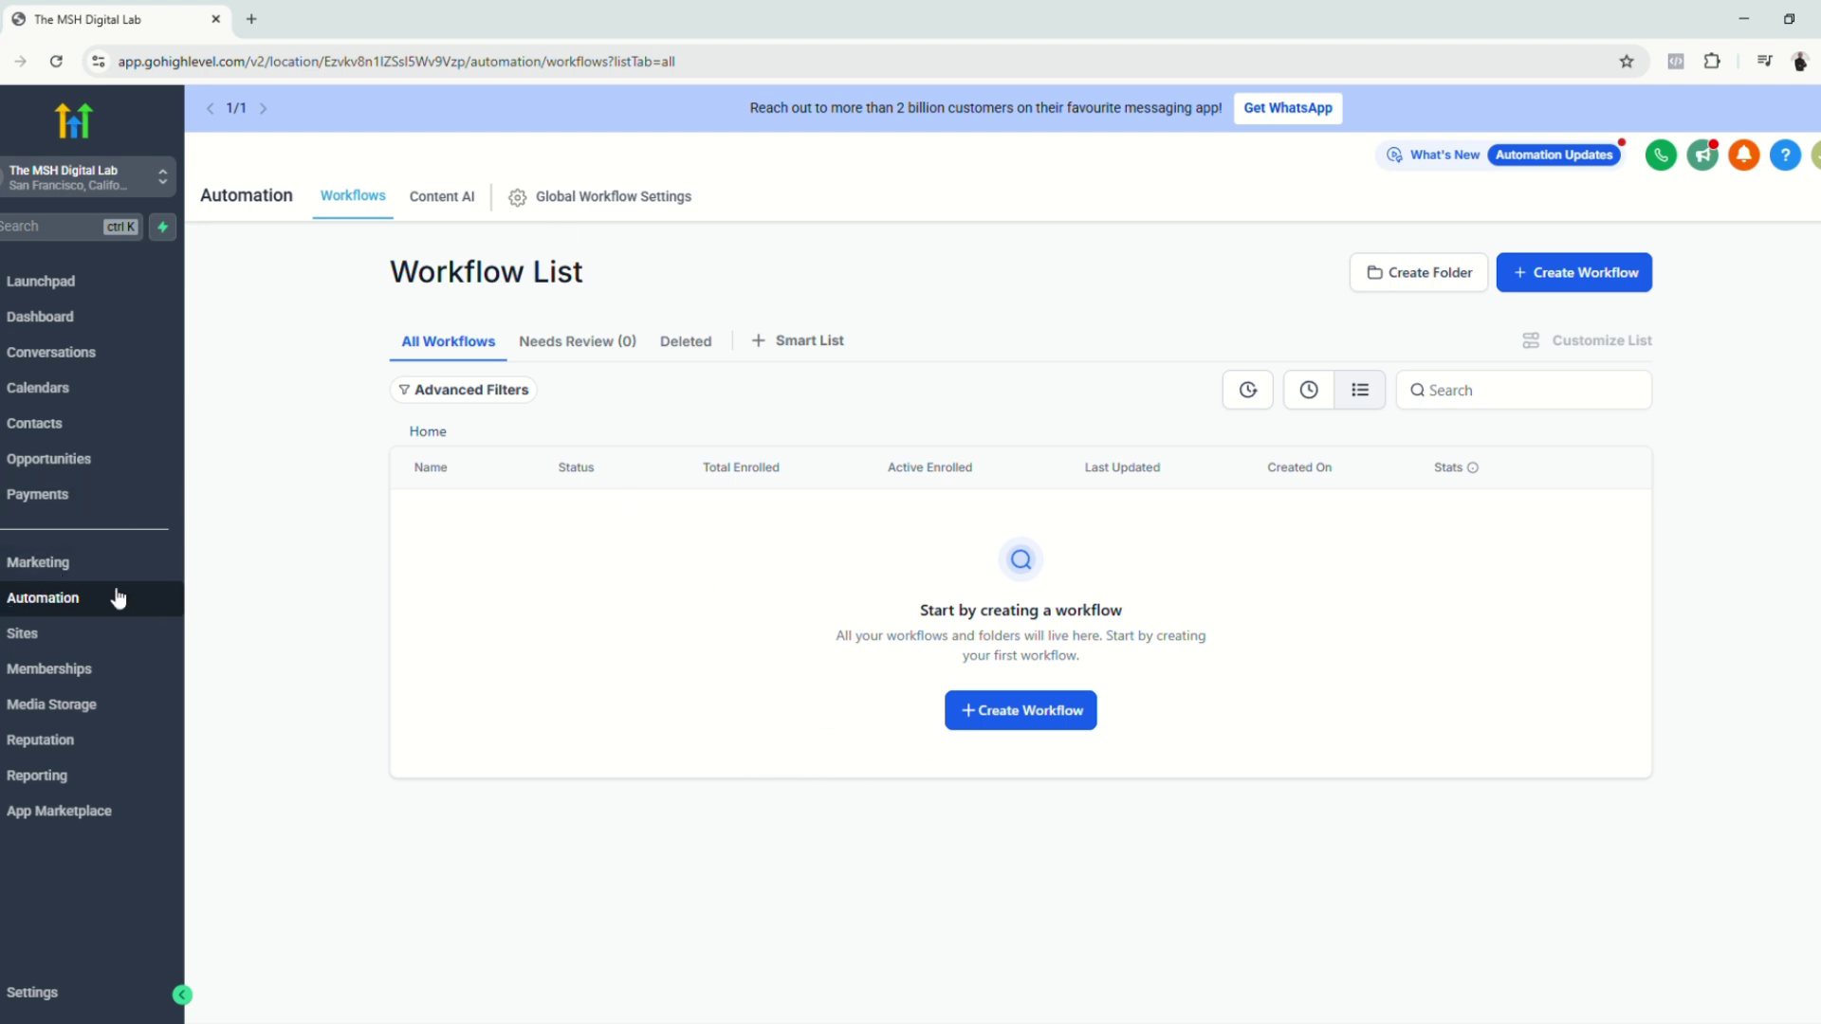
Step: Create a workflow folder named 'Facebook Conversion API'
{"action": "left_click_drag", "start_coordinate": [386, 275], "coordinate": [586, 275]}
{"action": "left_click", "coordinate": [860, 313]}
{"action": "left_click", "coordinate": [1444, 284]}
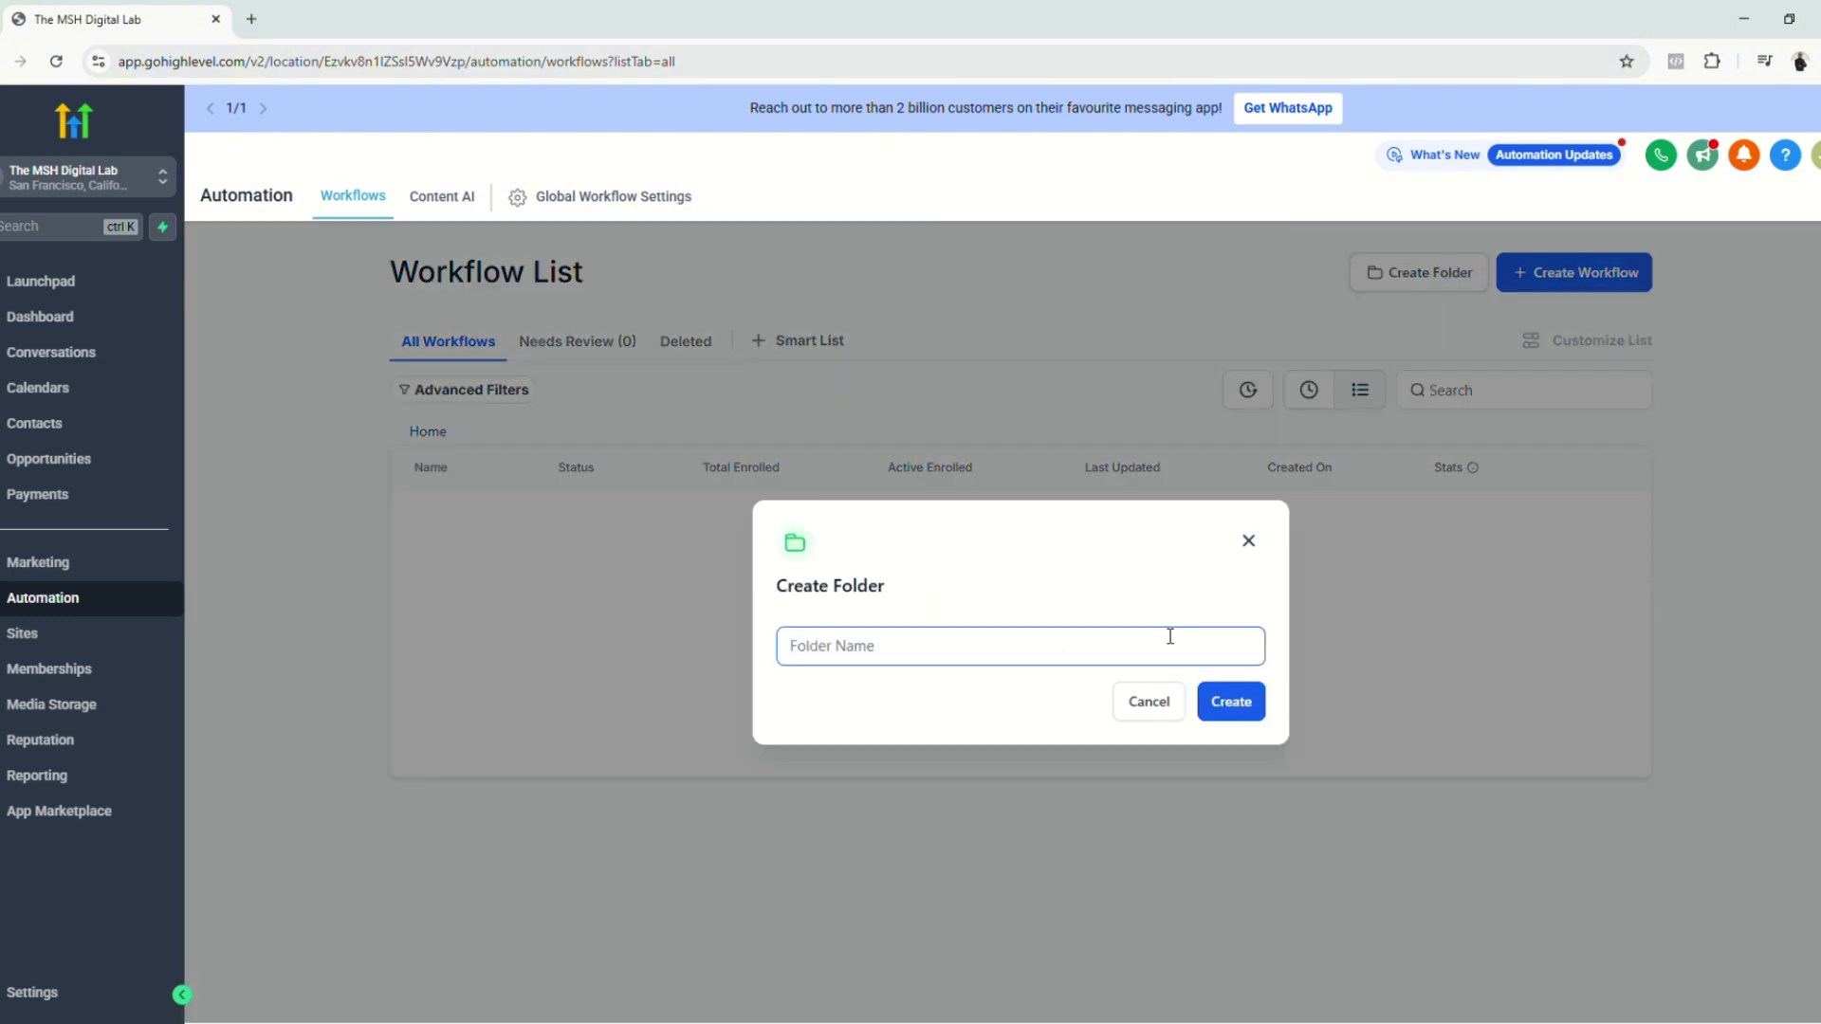
{"action": "type", "text": "Facebook Conversion API"}
{"action": "left_click_drag", "start_coordinate": [801, 658], "coordinate": [1128, 661]}
{"action": "left_click", "coordinate": [1256, 703]}
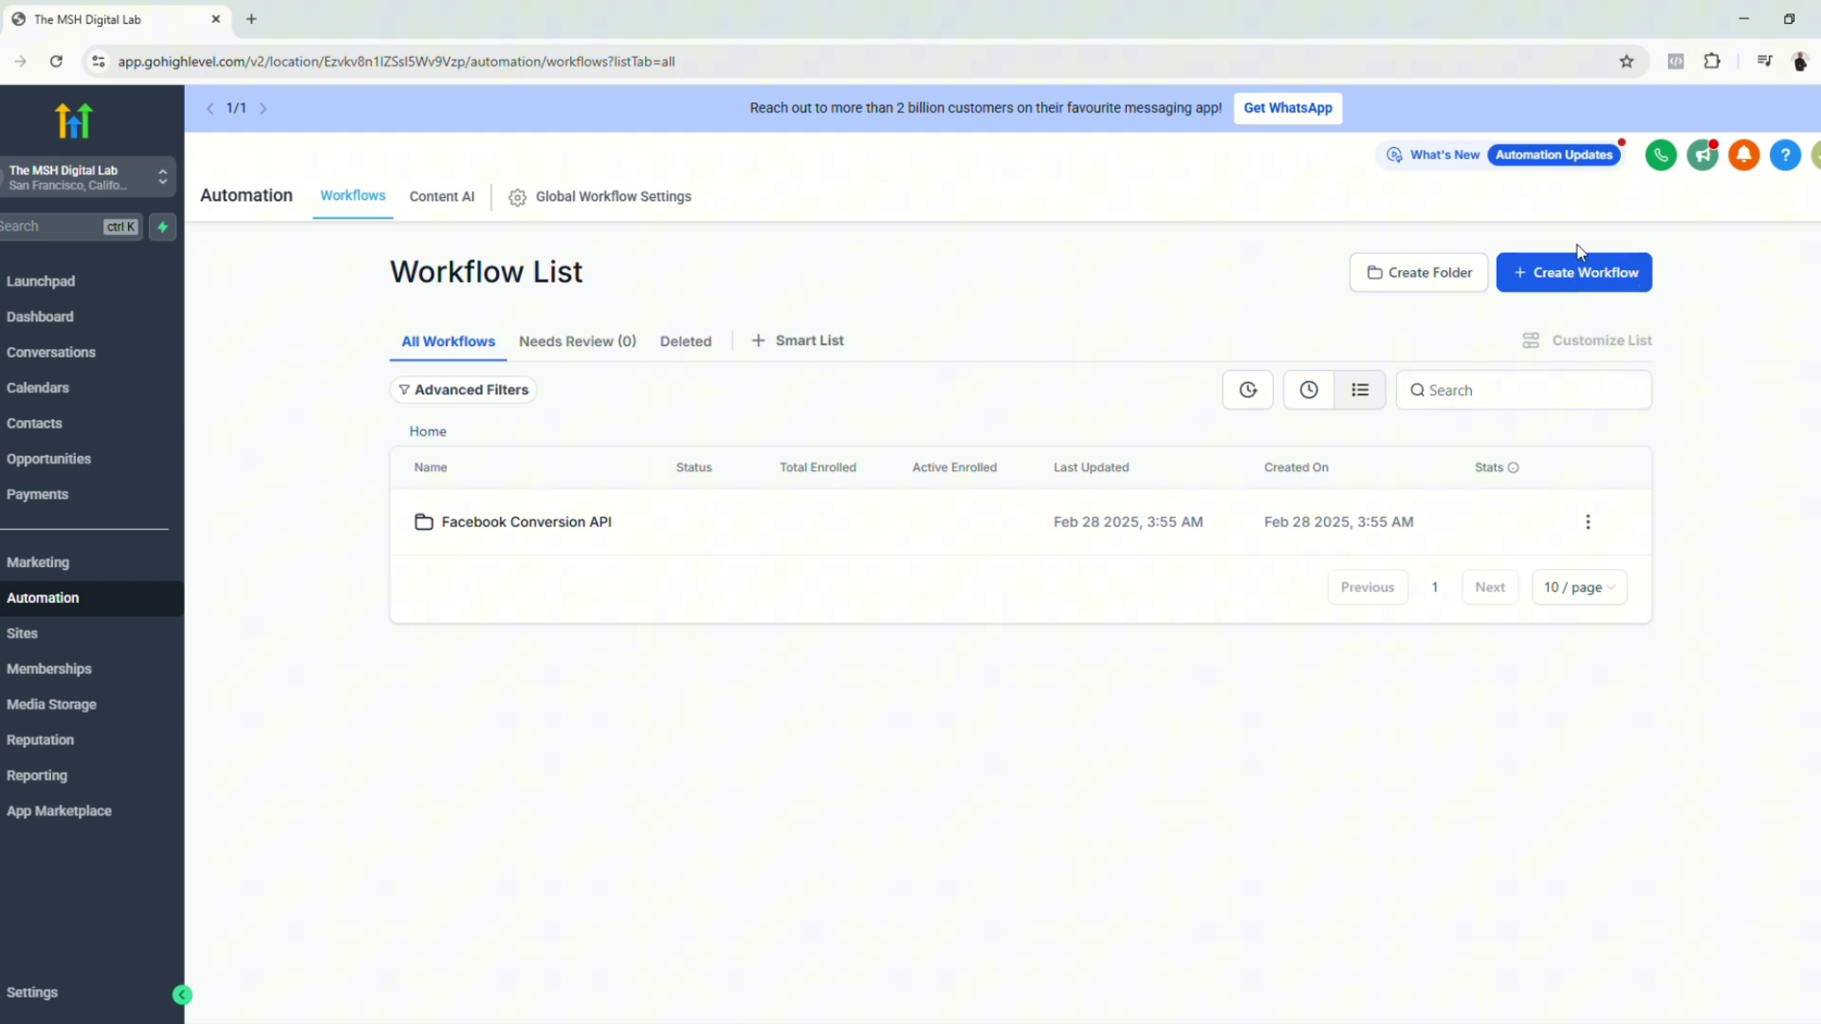
{"action": "left_click", "coordinate": [1597, 276]}
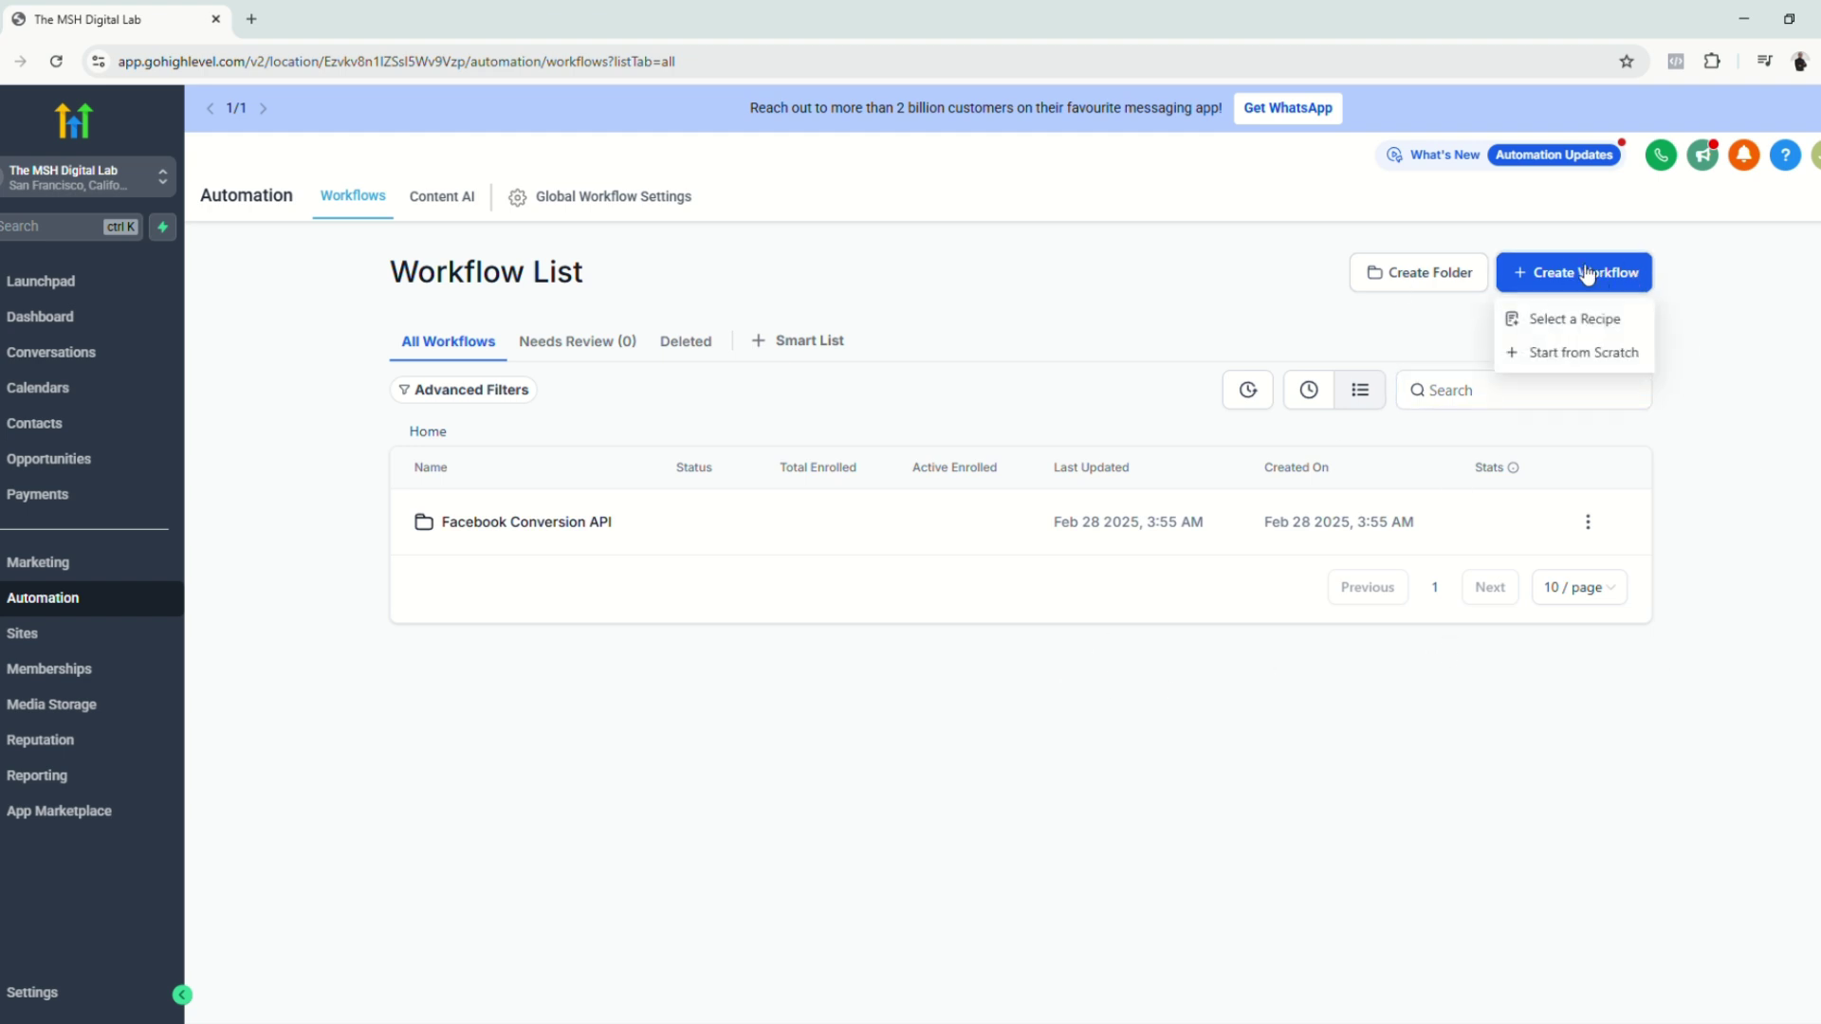
Step: Start a blank workflow from scratch and retitle it 'Purchase Product'
{"action": "left_click", "coordinate": [1576, 354]}
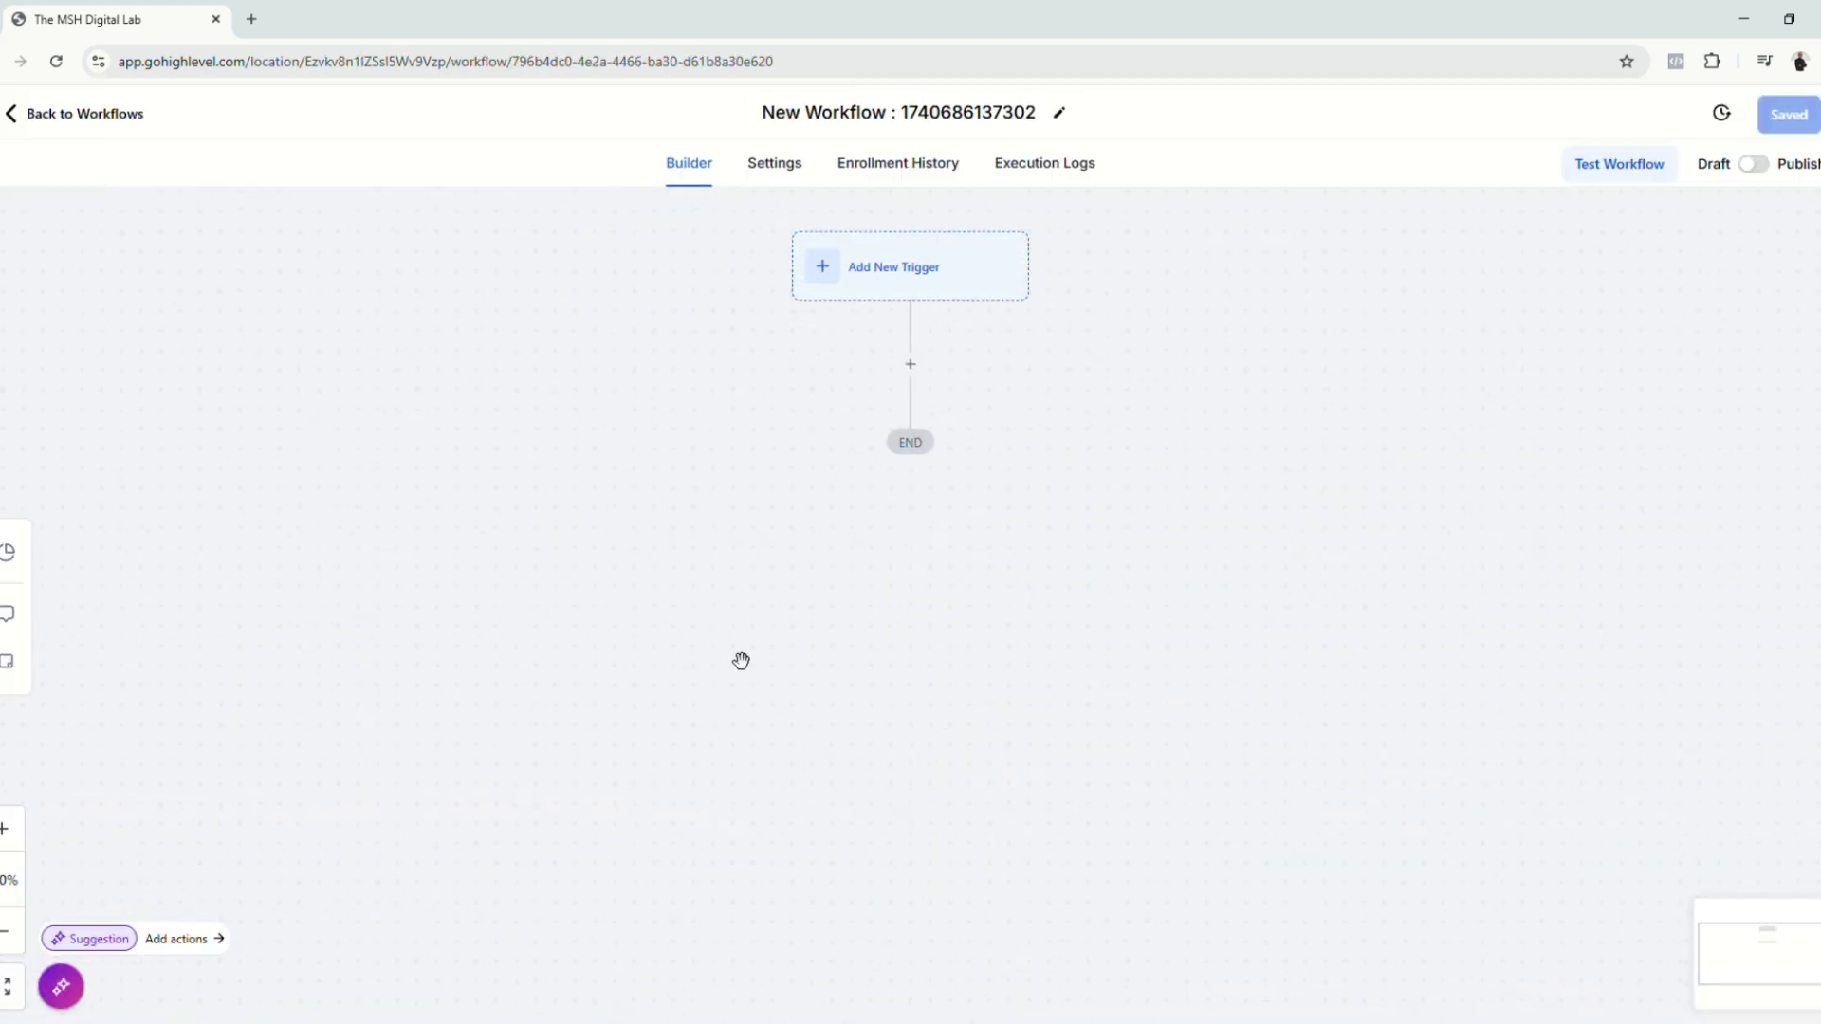
{"action": "double_click", "coordinate": [953, 114]}
{"action": "left_click", "coordinate": [904, 118]}
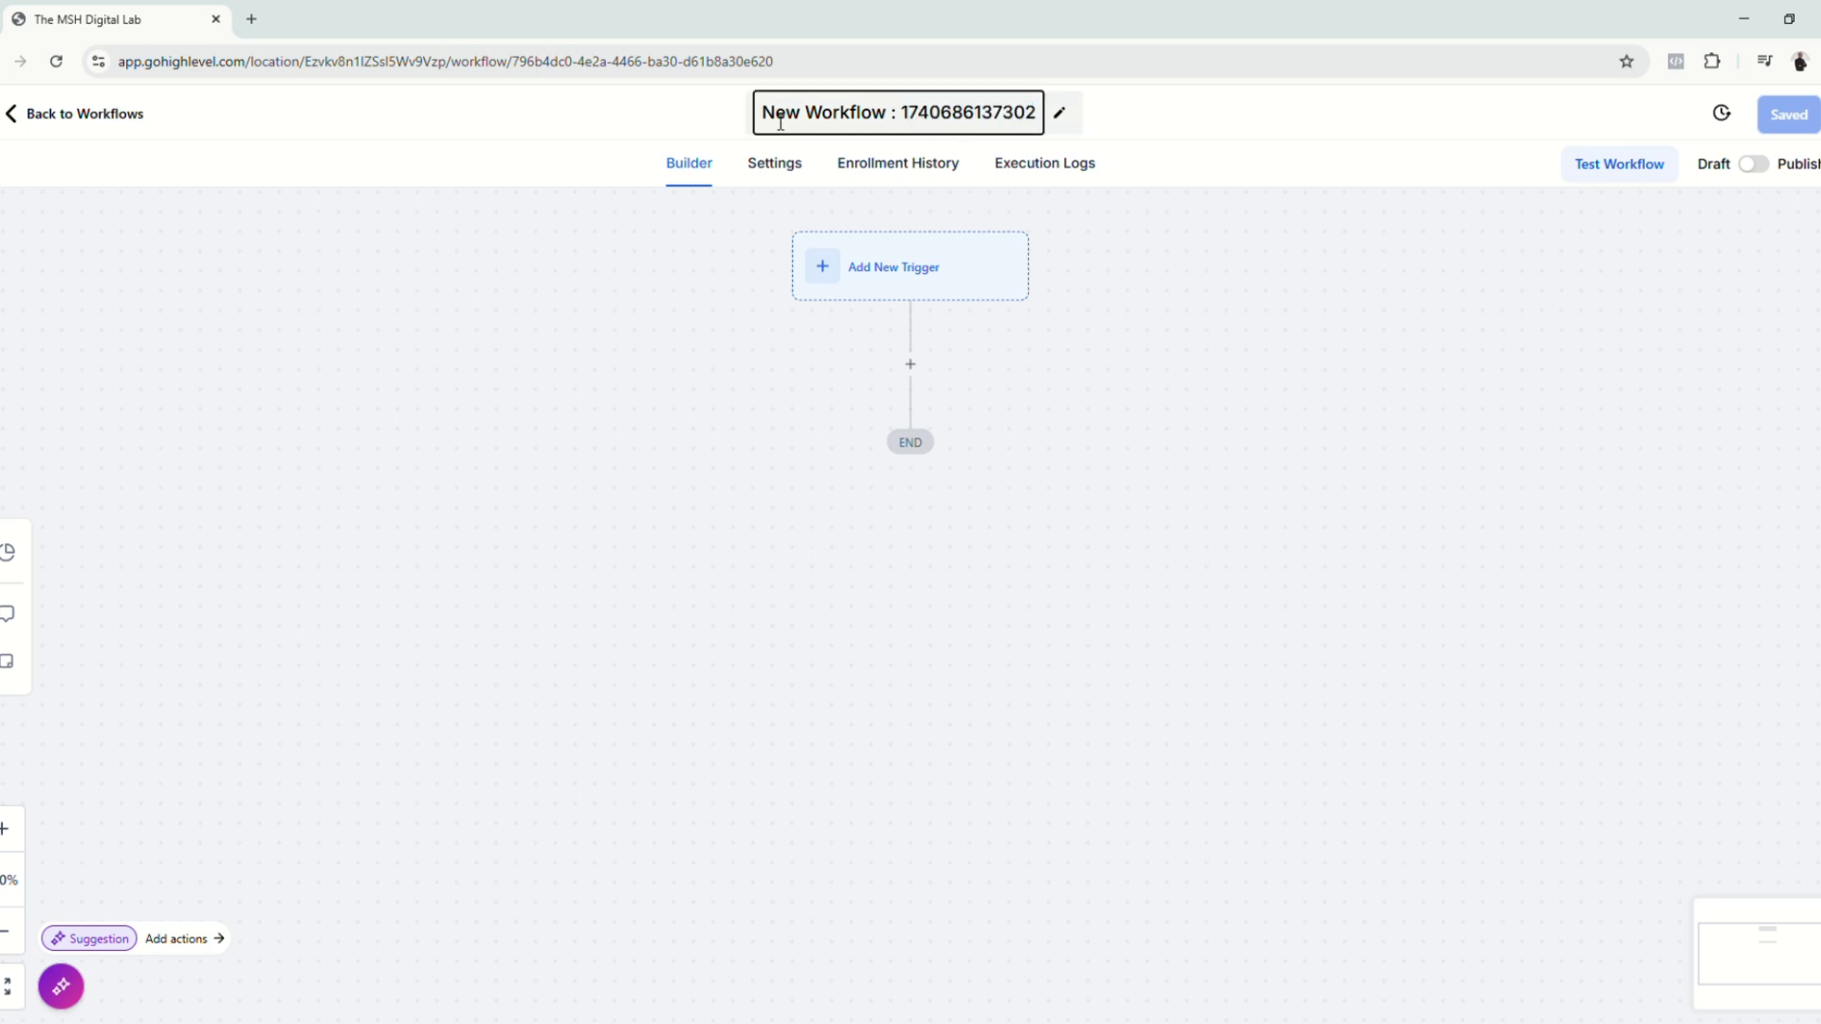
{"action": "left_click_drag", "start_coordinate": [761, 117], "coordinate": [1053, 118]}
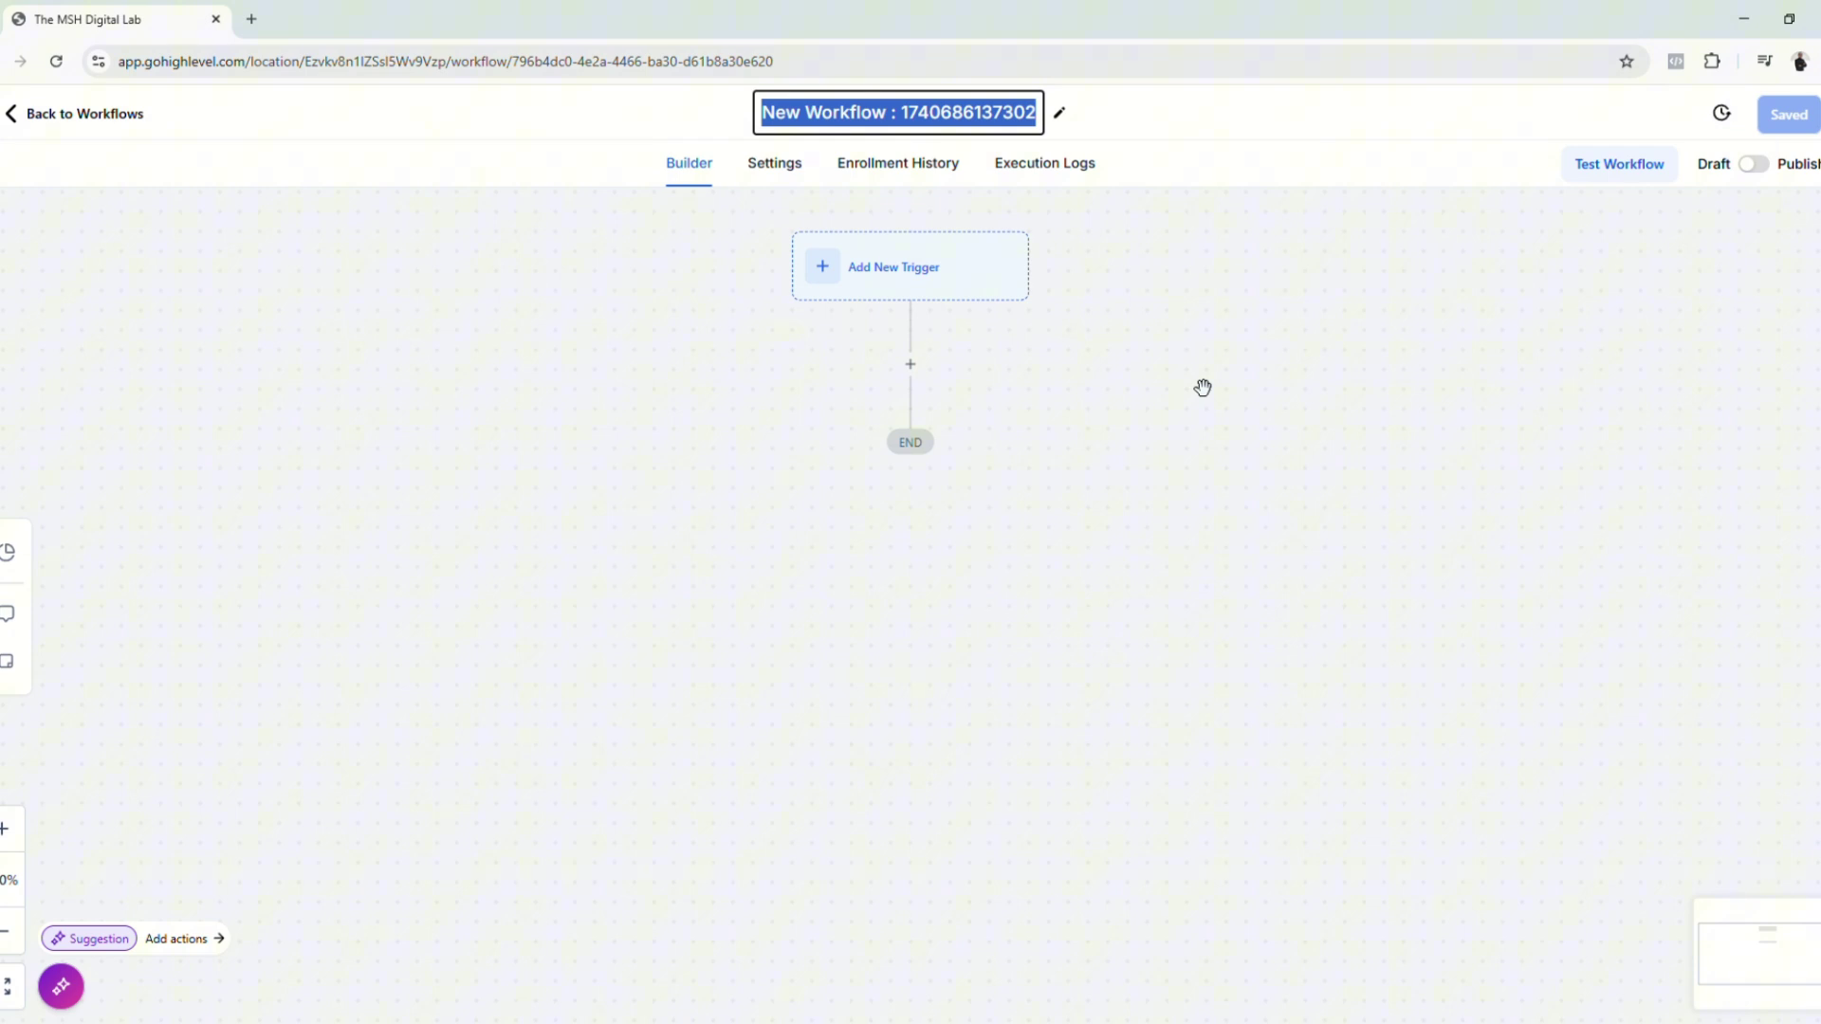
{"action": "type", "text": "Pur"}
{"action": "key", "text": "BackSpace"}
{"action": "key", "text": "BackSpace"}
{"action": "key", "text": "BackSpace"}
{"action": "type", "text": "Purchase Product"}
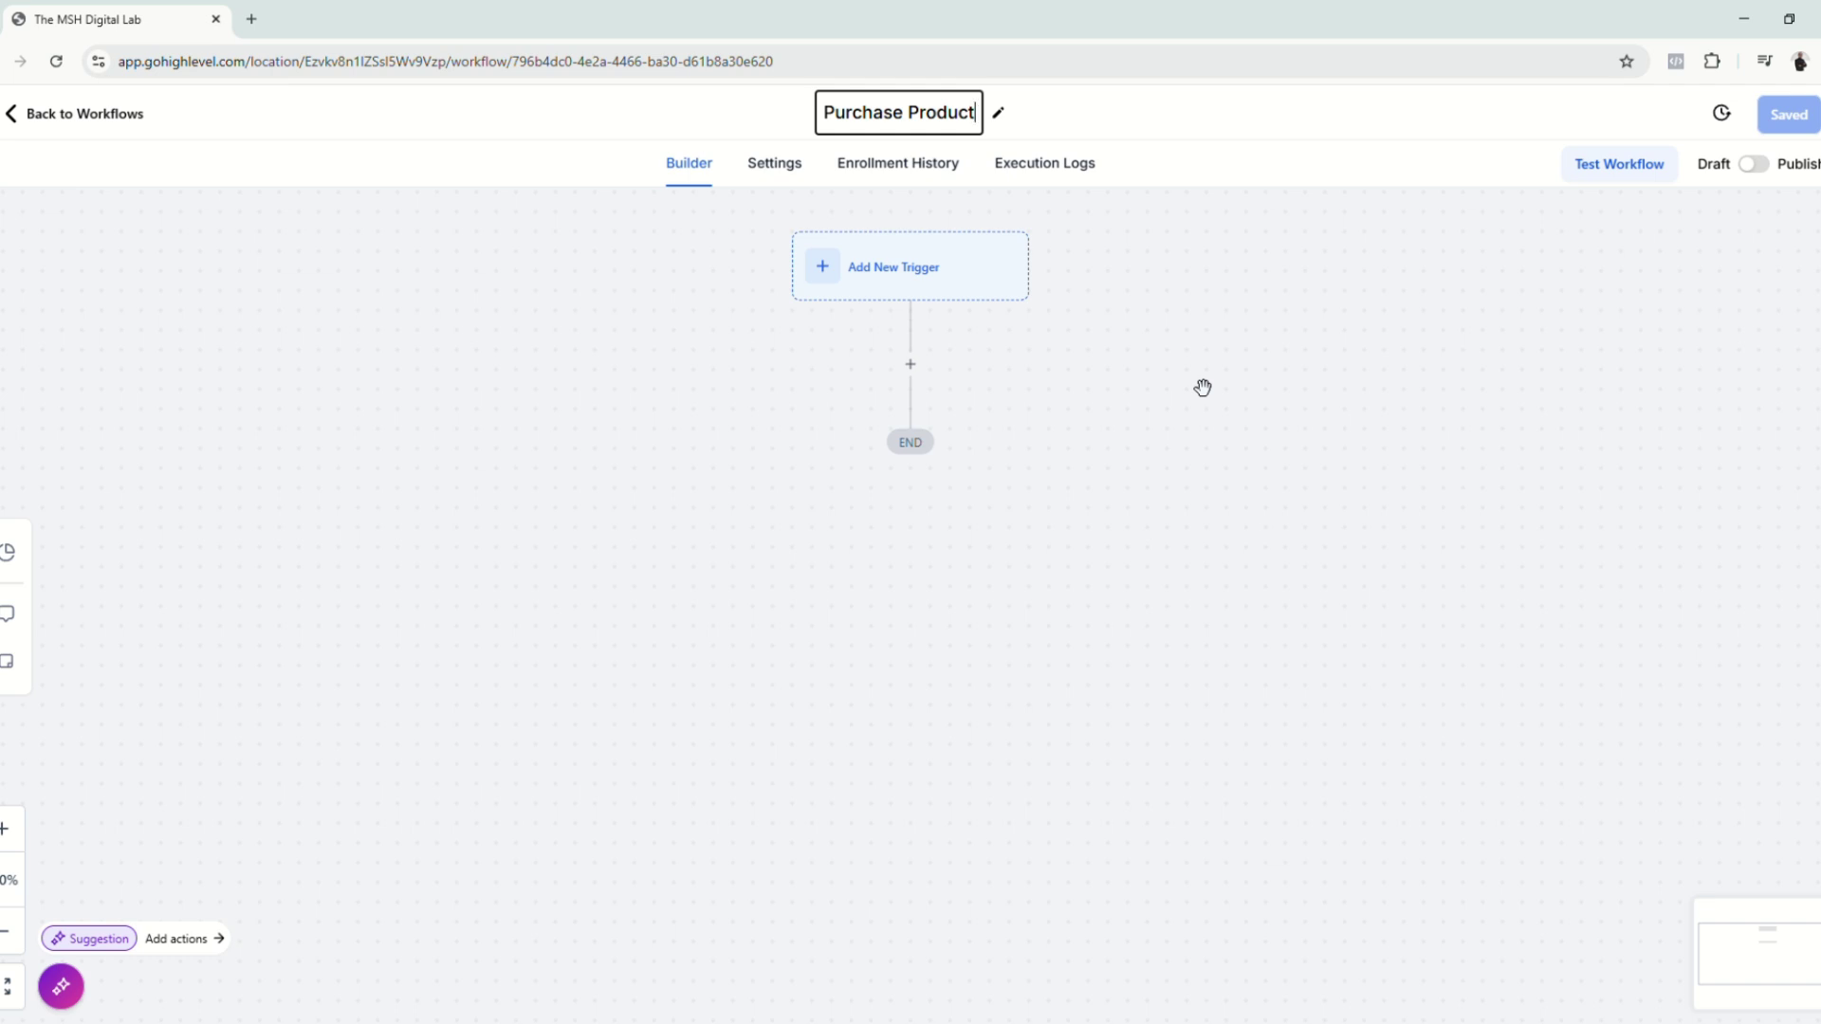
{"action": "left_click", "coordinate": [1630, 748]}
{"action": "left_click", "coordinate": [932, 297]}
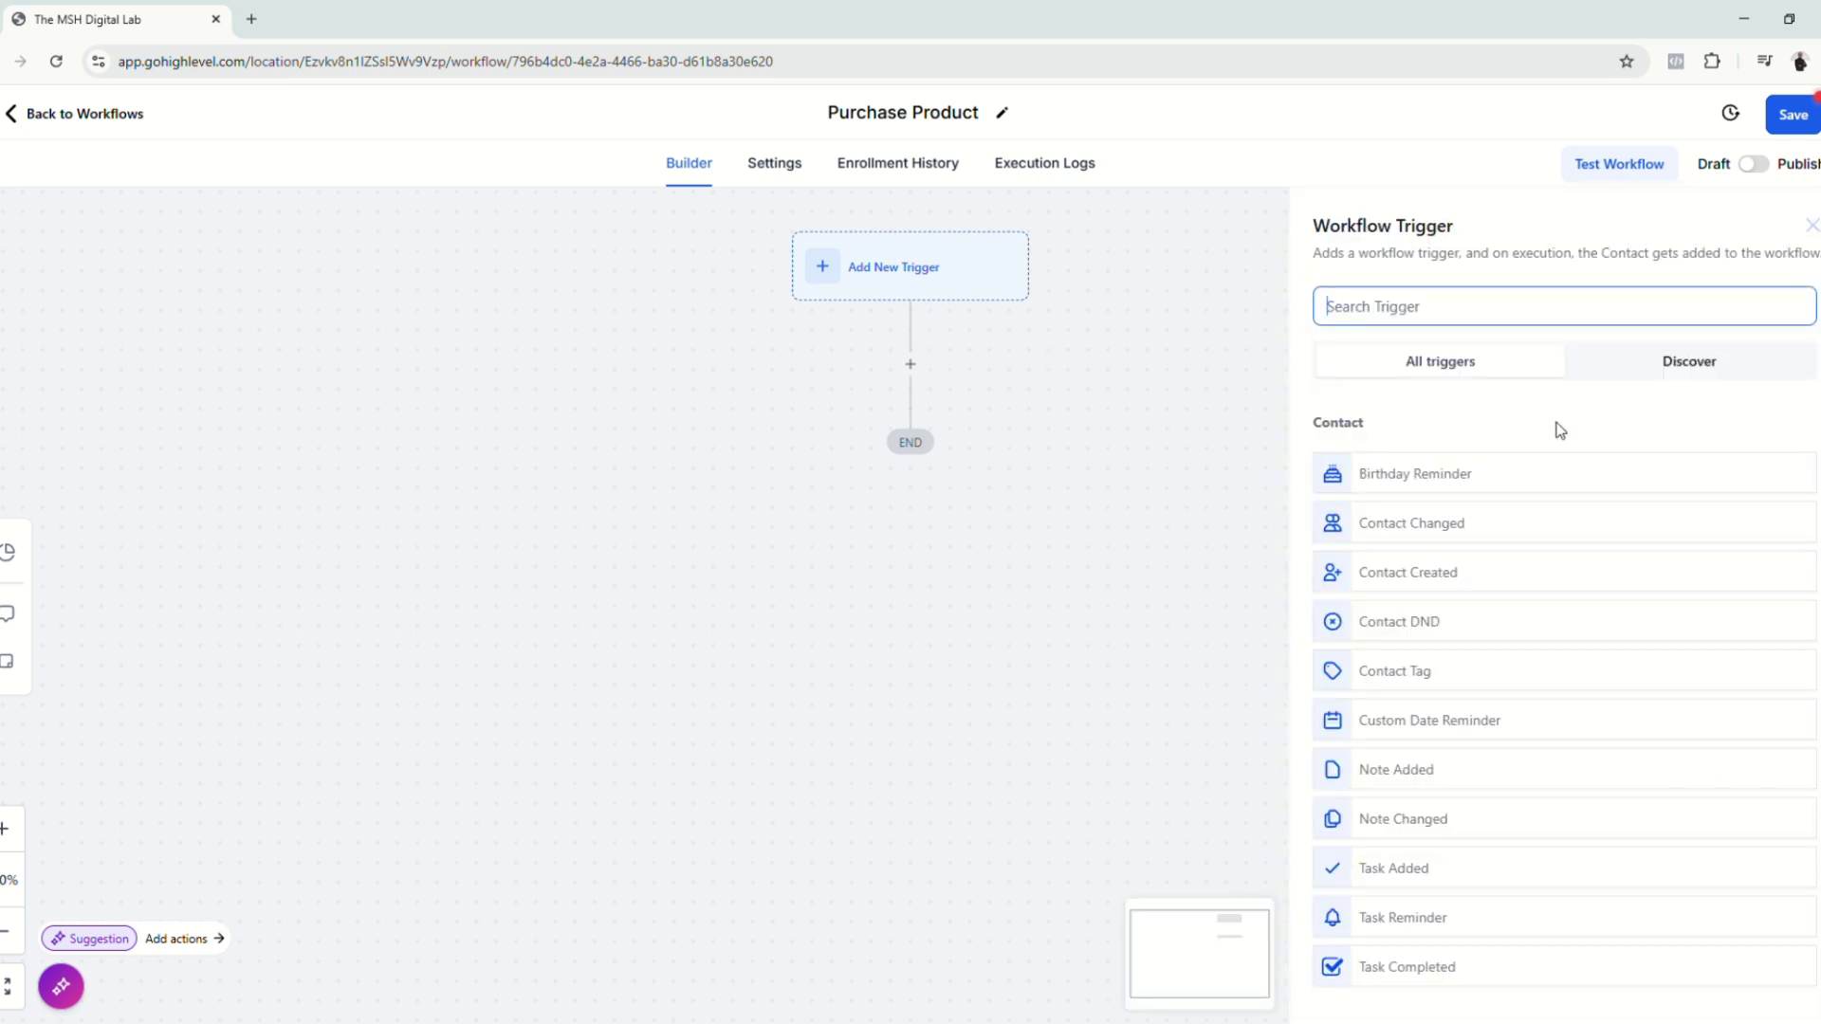
Step: Choose the Order Form Submission trigger, filtered to The MSH Digital Lab funnel
{"action": "type", "text": "Order"}
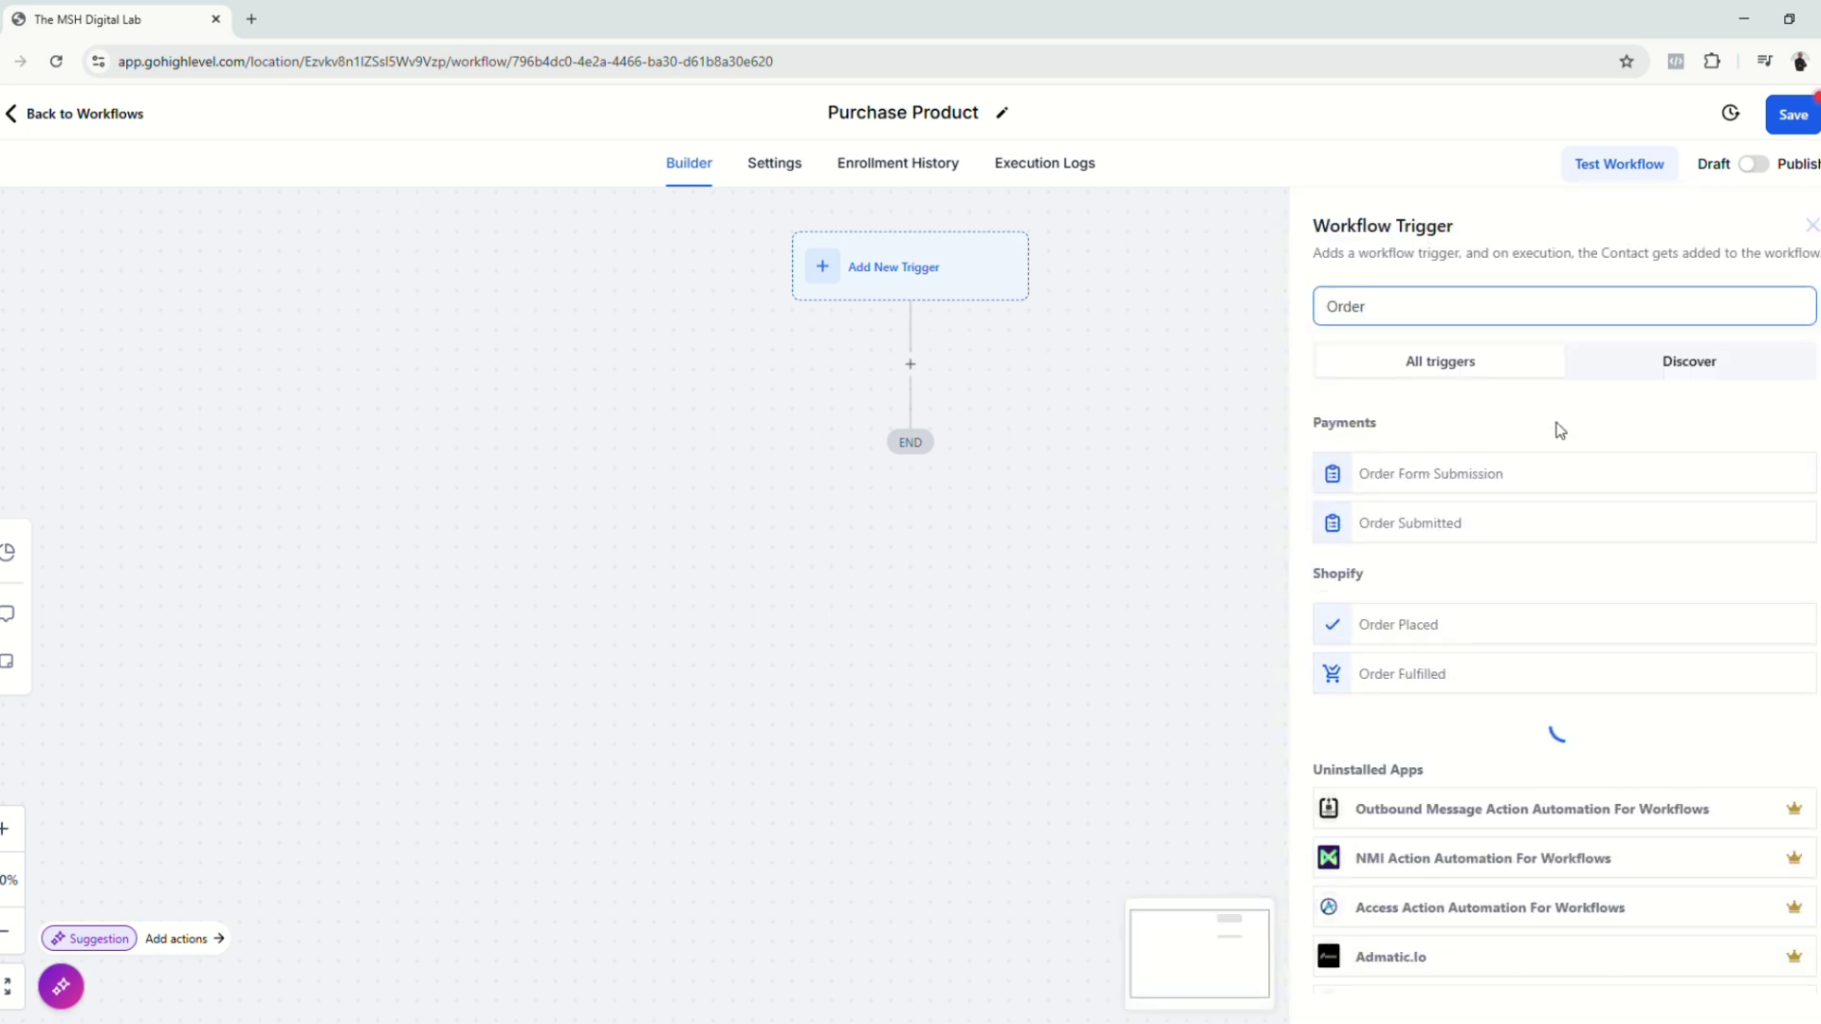
{"action": "left_click", "coordinate": [1468, 485]}
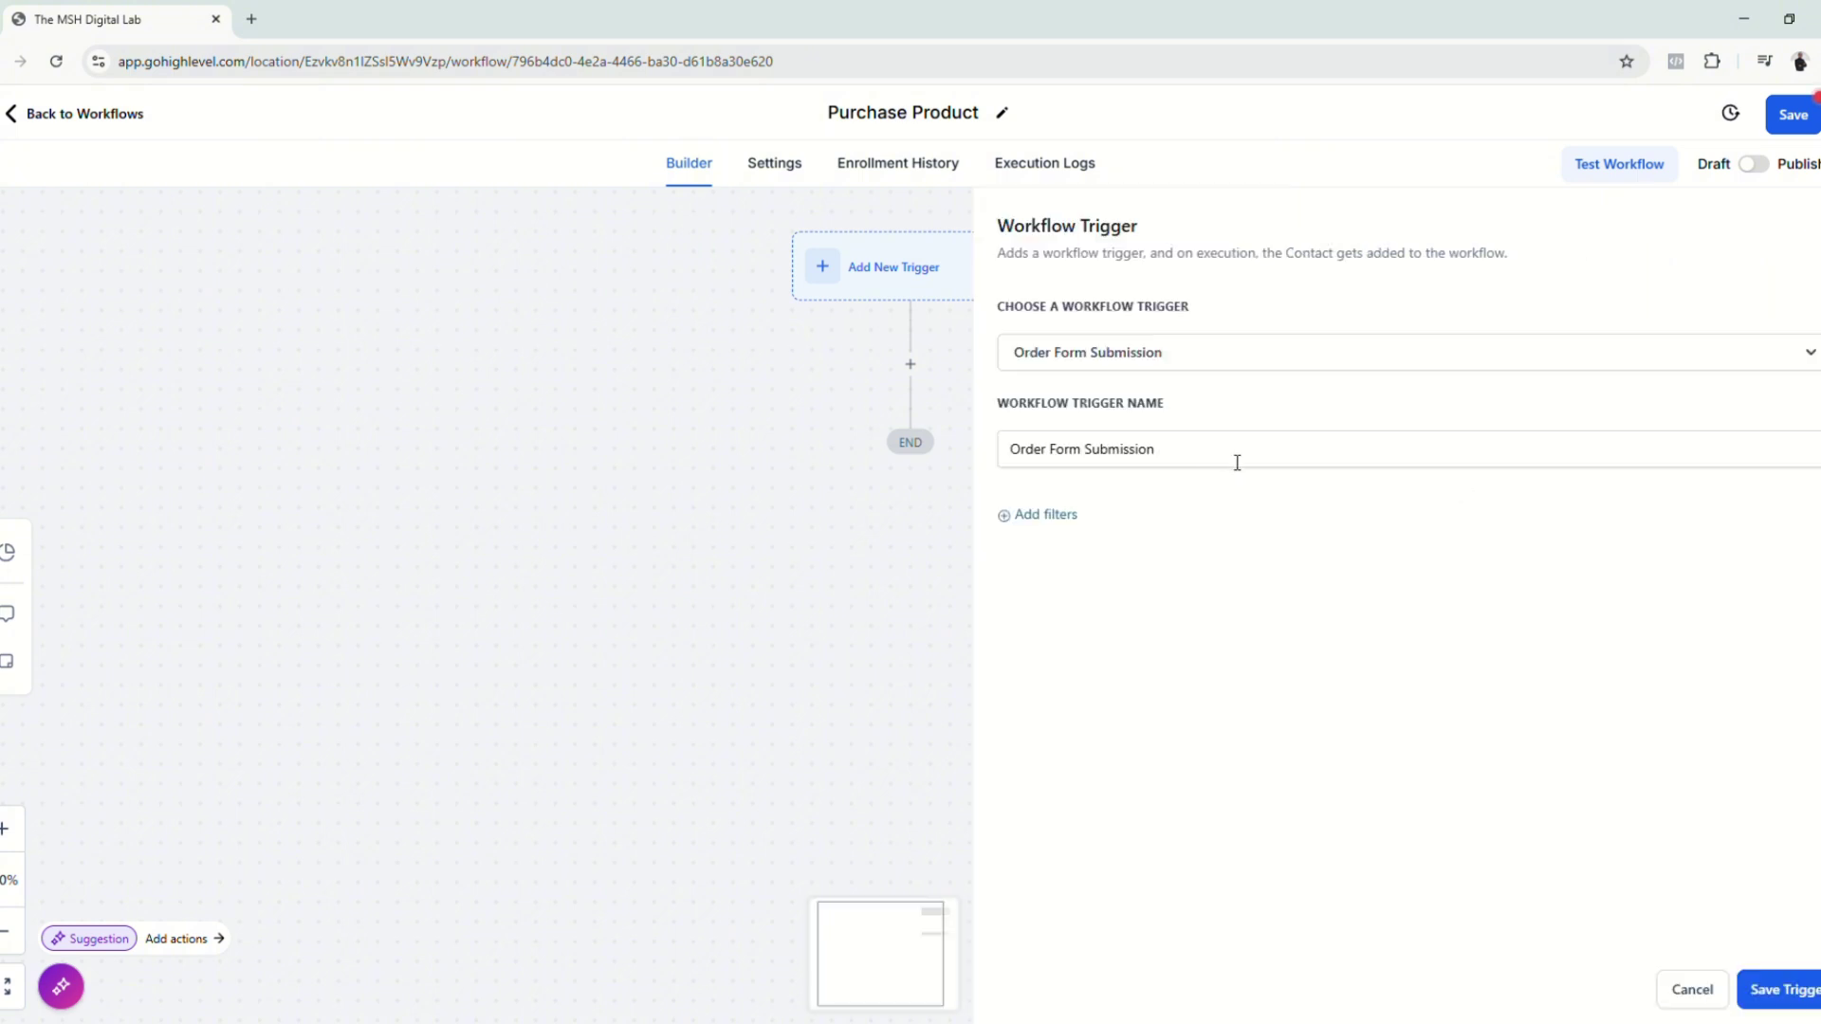
{"action": "left_click_drag", "start_coordinate": [997, 408], "coordinate": [1164, 487]}
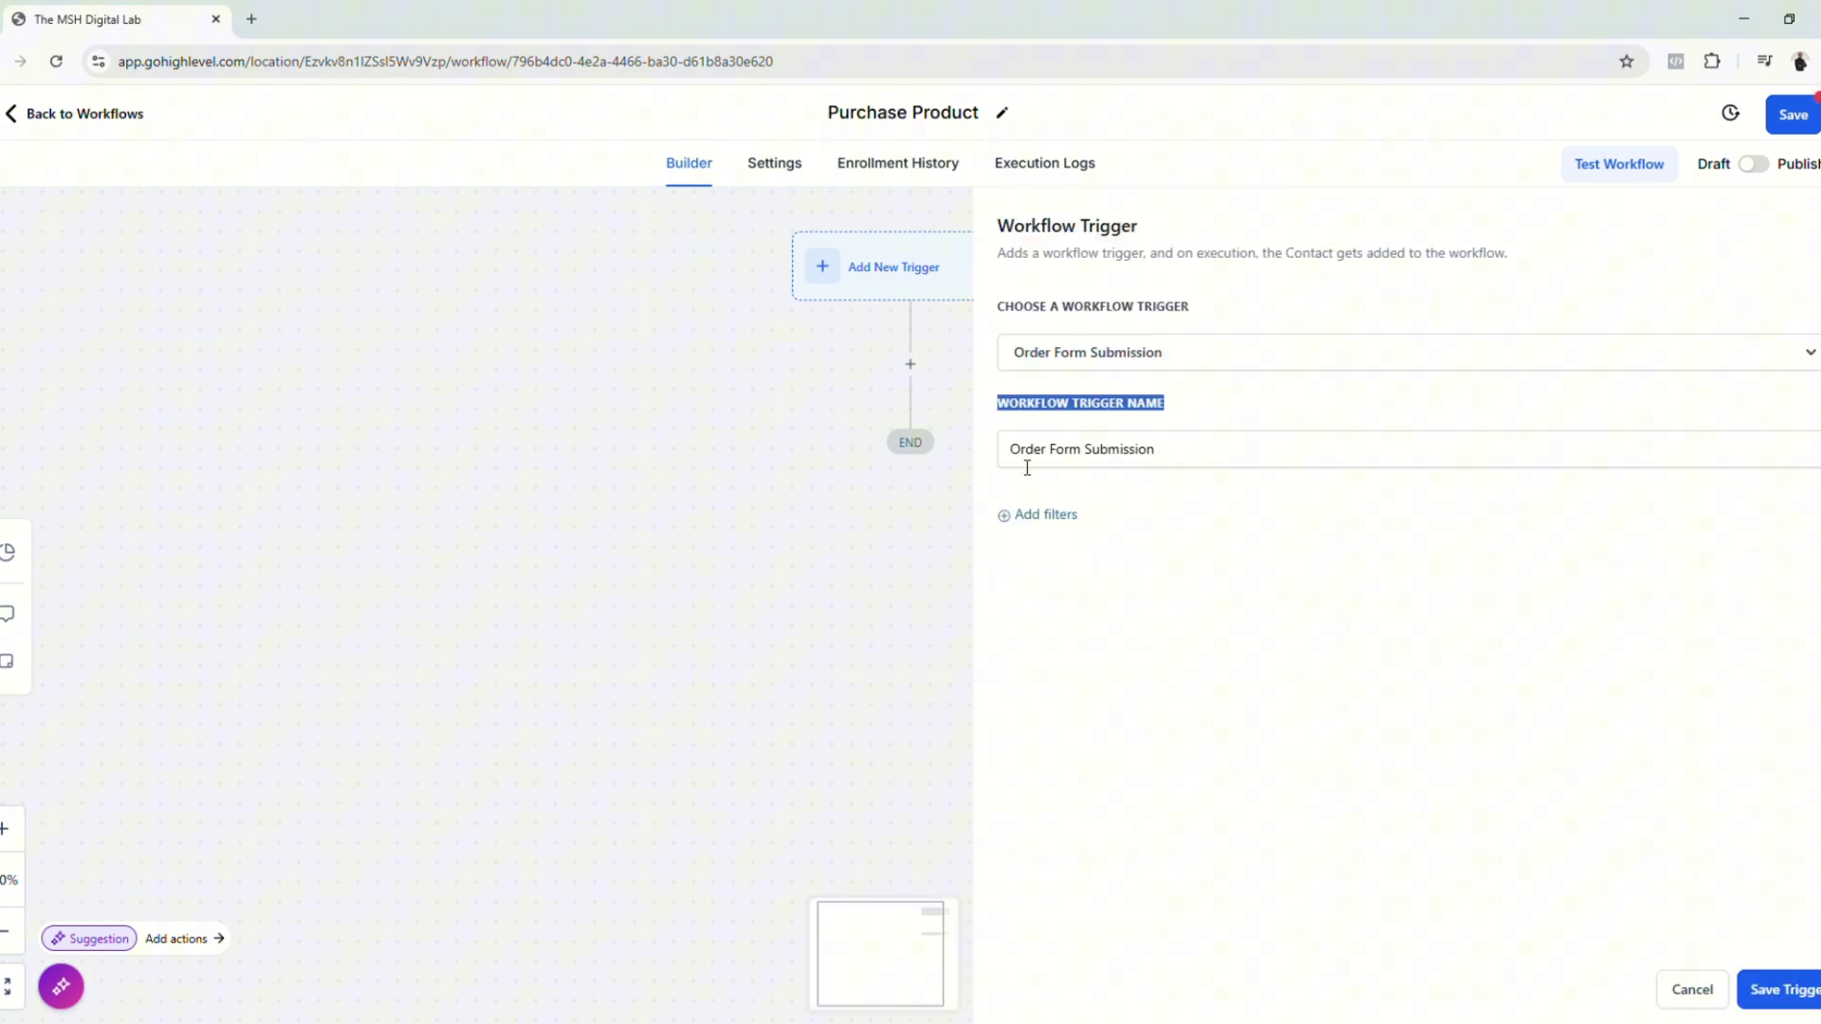
{"action": "left_click", "coordinate": [1138, 540]}
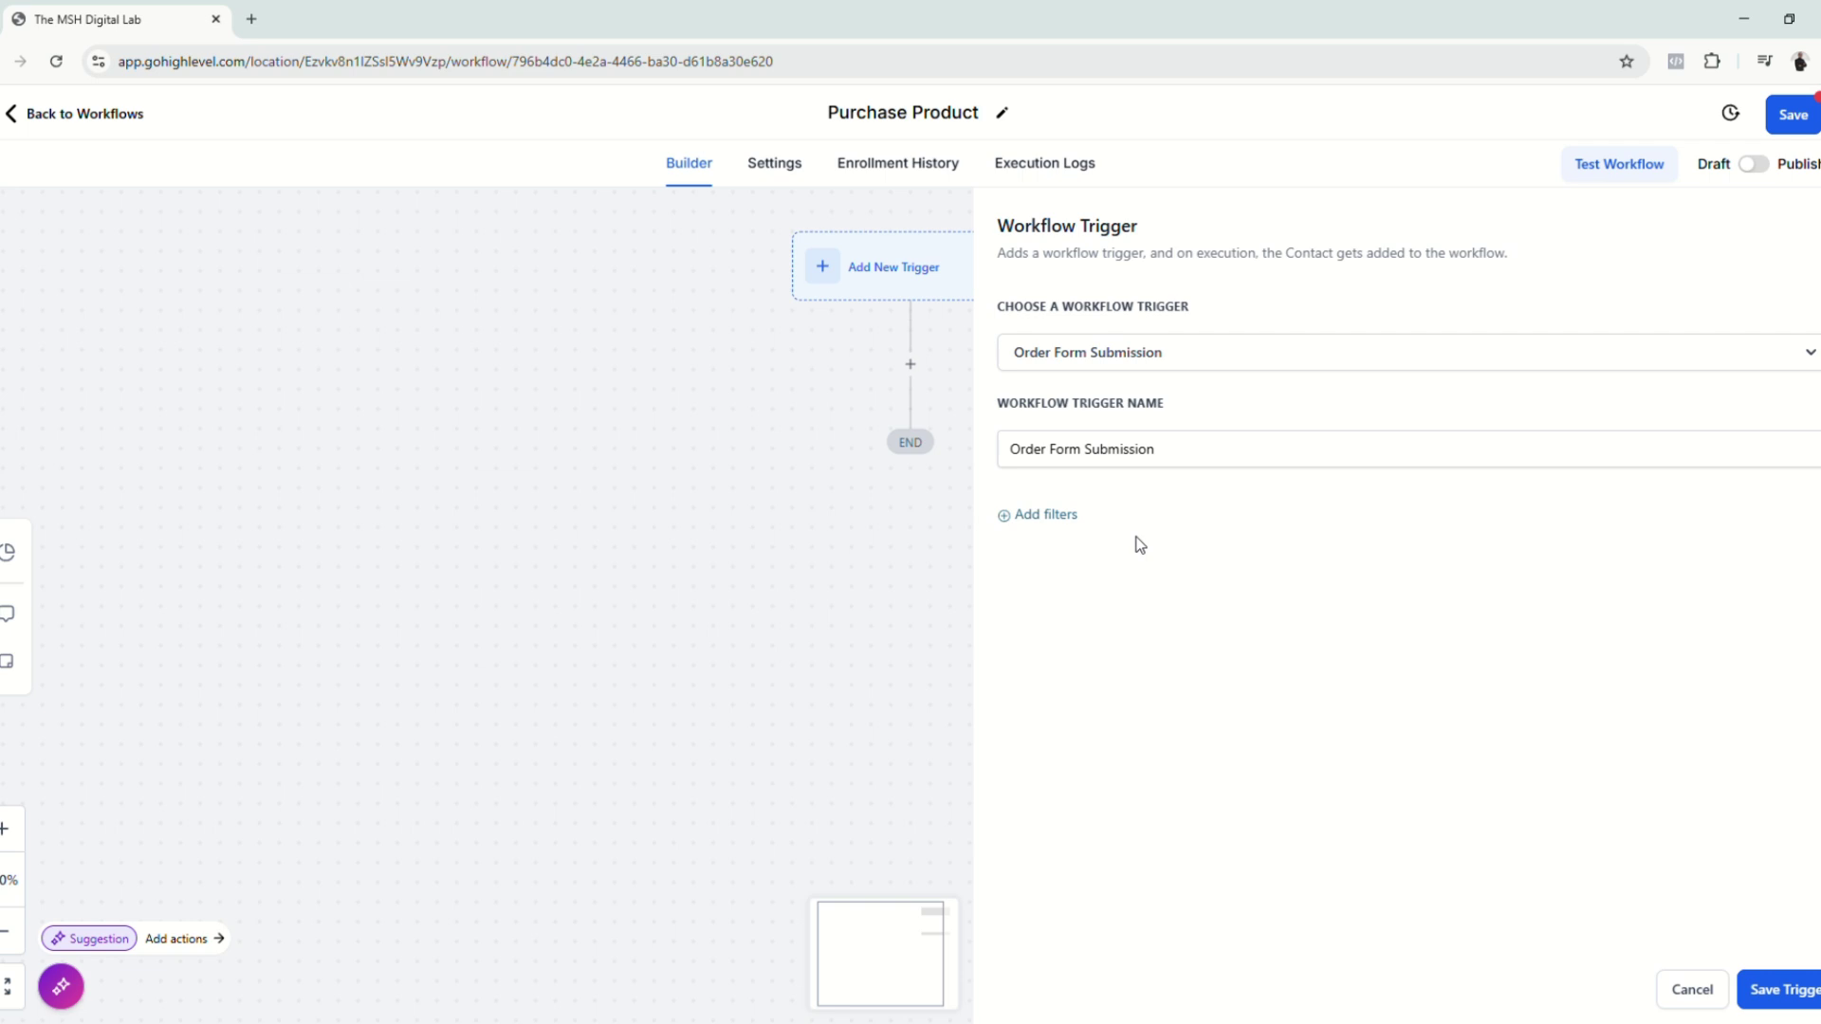
{"action": "left_click", "coordinate": [1043, 517]}
{"action": "left_click", "coordinate": [1081, 540]}
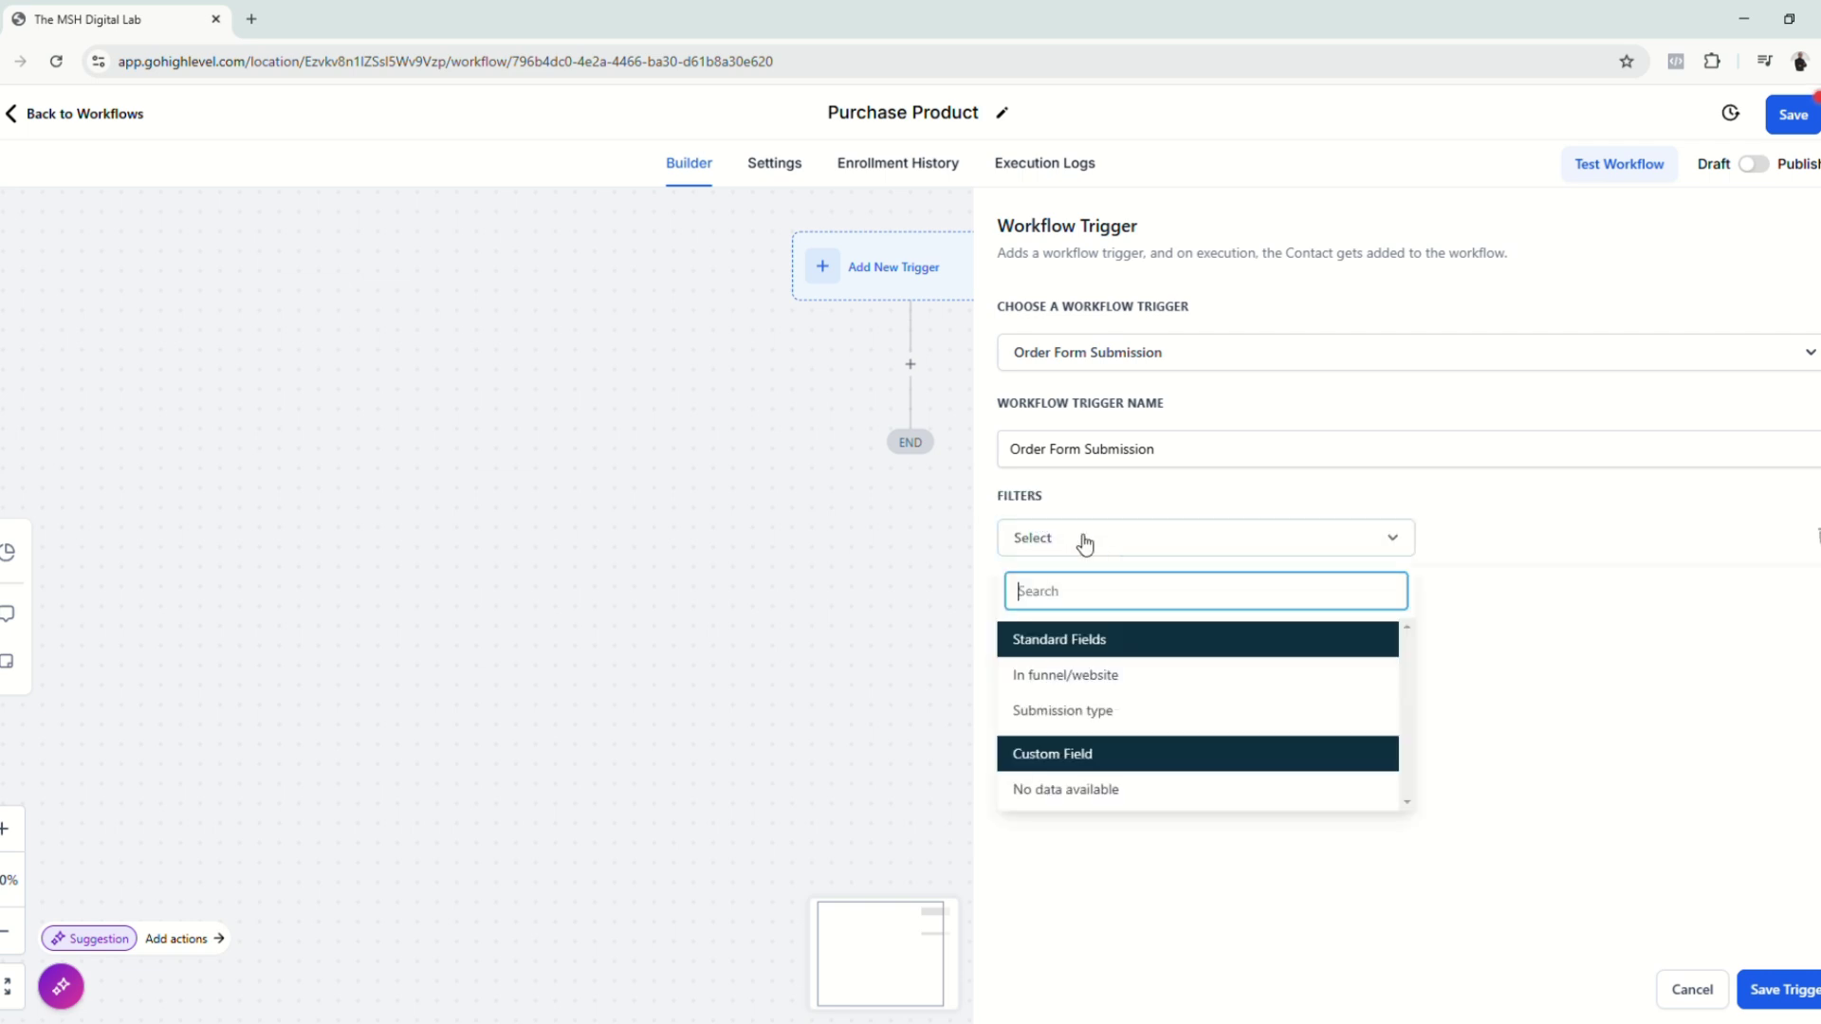
{"action": "left_click", "coordinate": [1115, 681]}
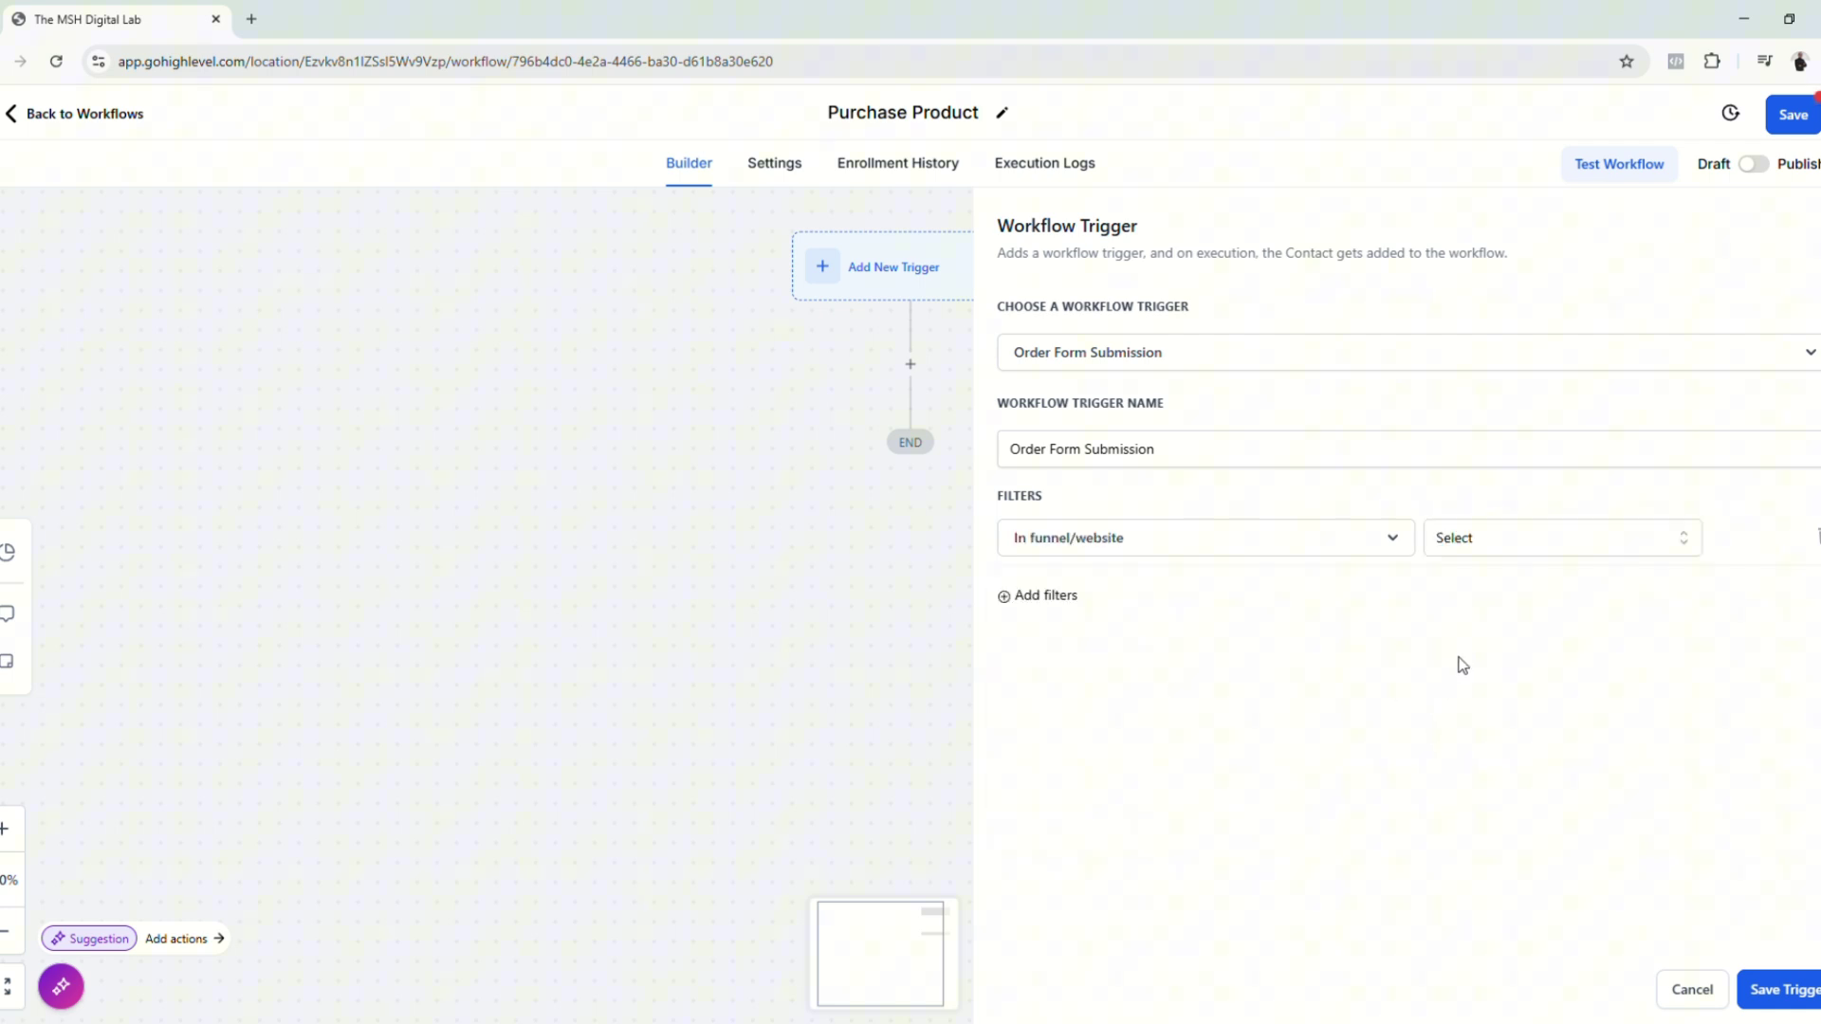
{"action": "left_click", "coordinate": [1581, 548]}
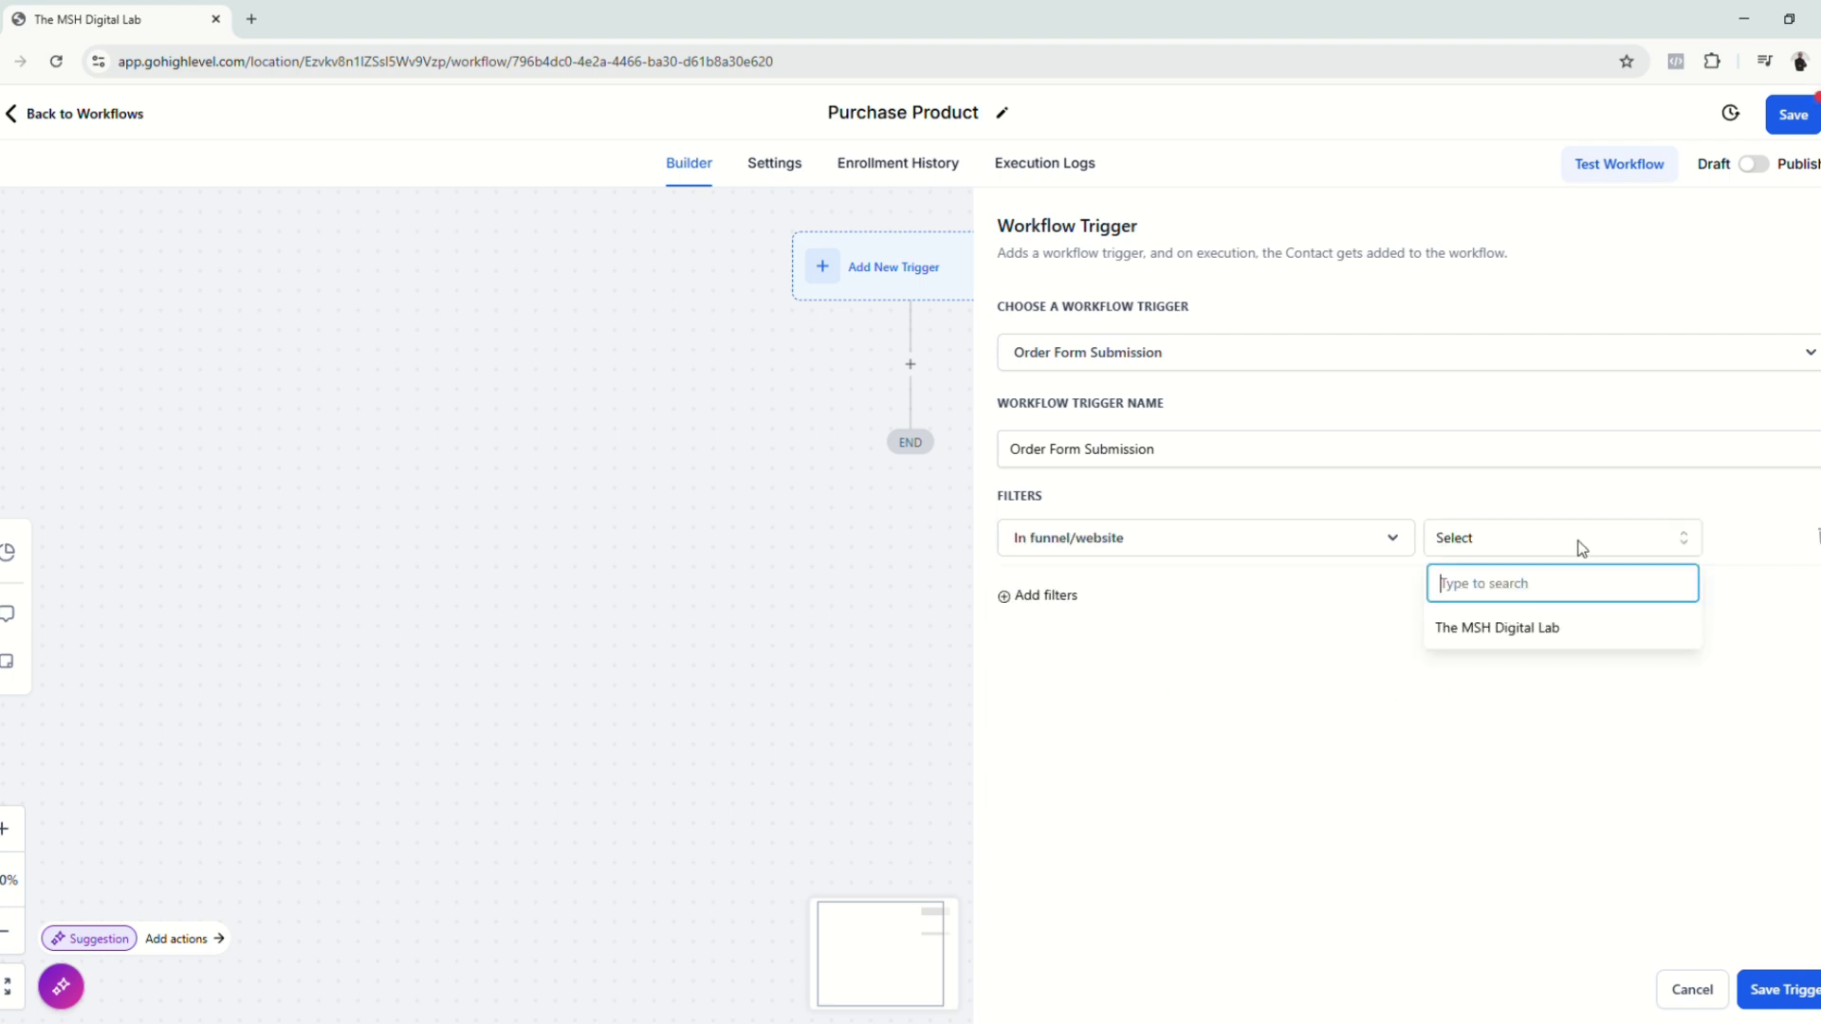
{"action": "left_click", "coordinate": [1520, 636]}
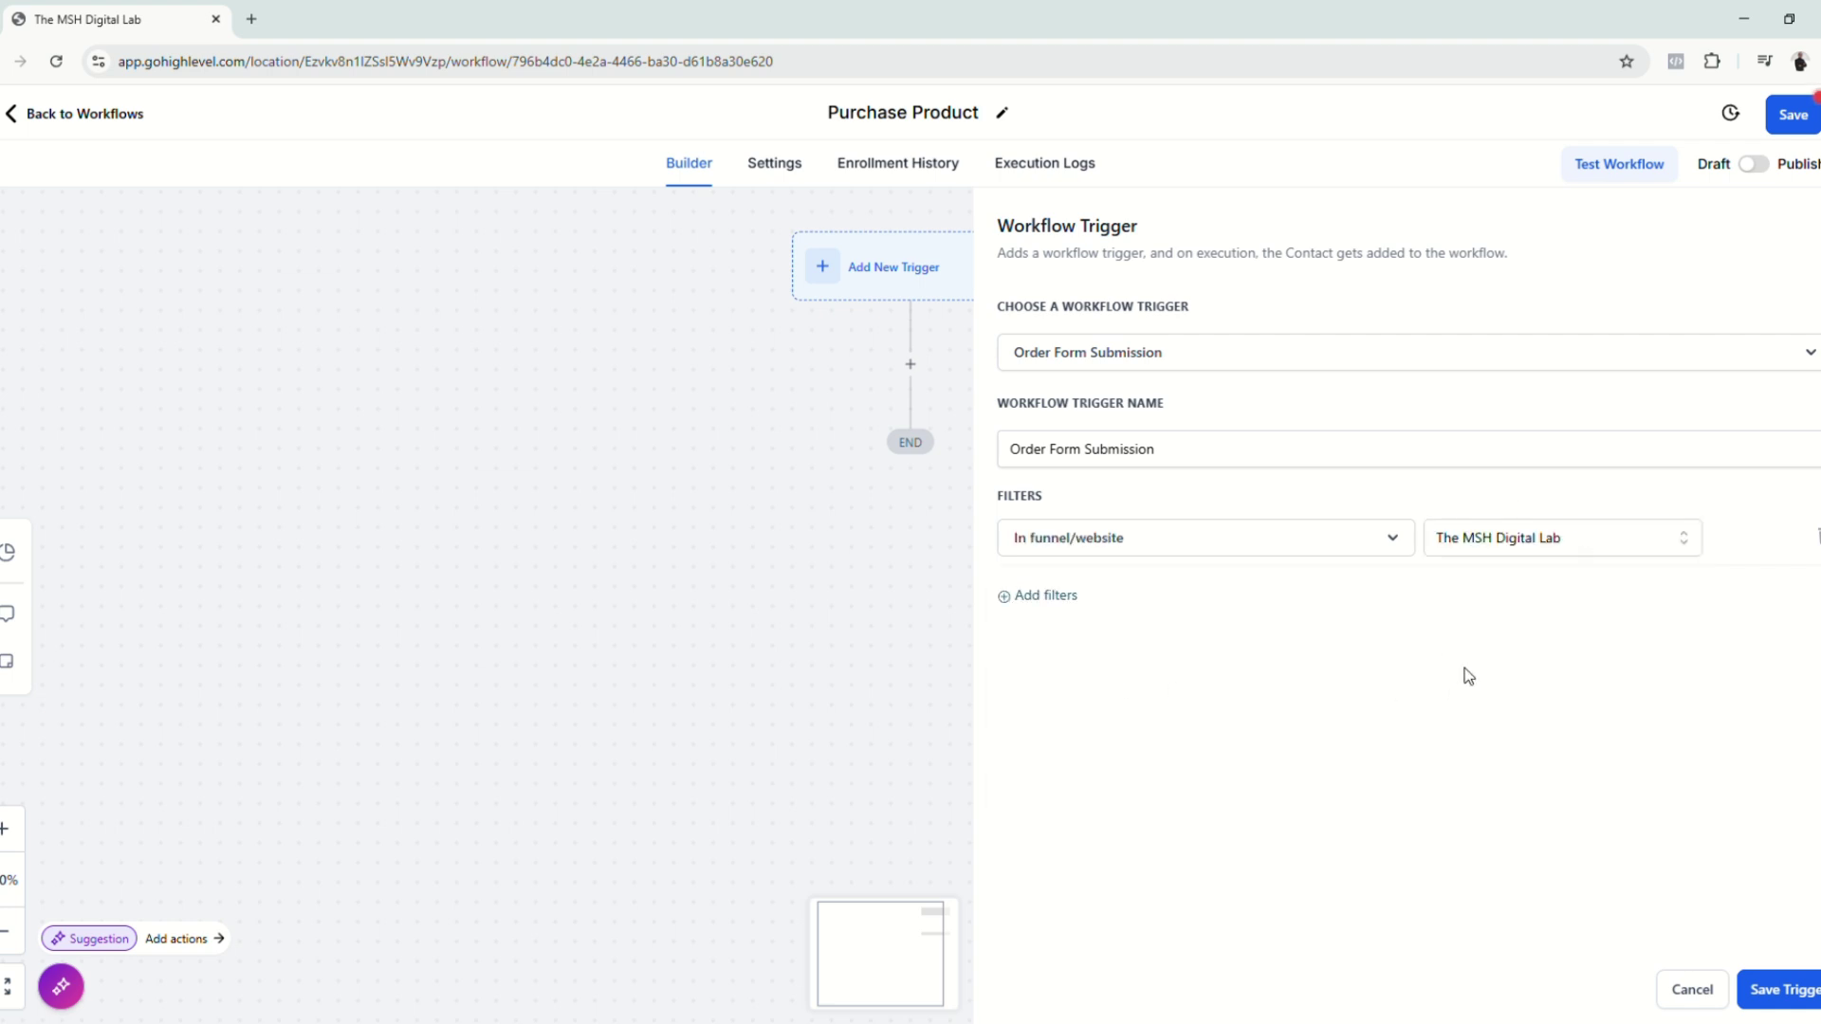
Step: Add a Submission type = Sale filter and save the trigger
{"action": "left_click", "coordinate": [1054, 600]}
{"action": "left_click", "coordinate": [1126, 607]}
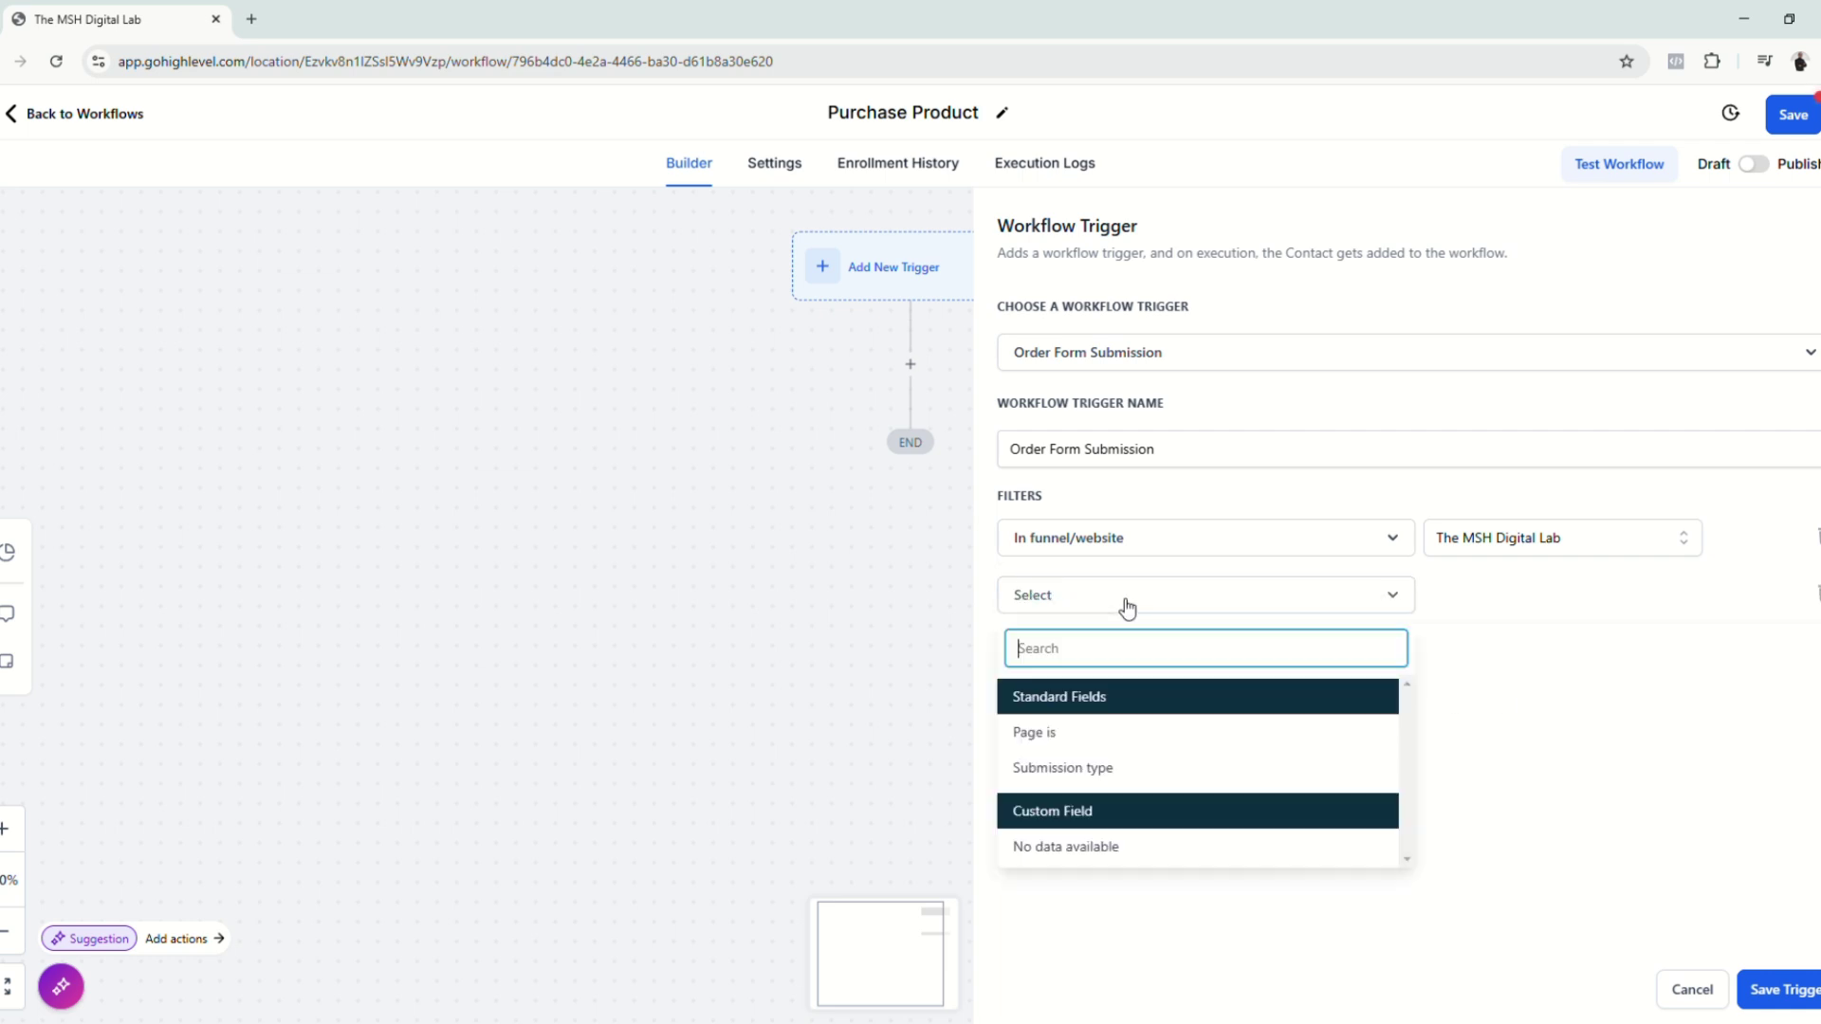
{"action": "left_click", "coordinate": [1074, 770]}
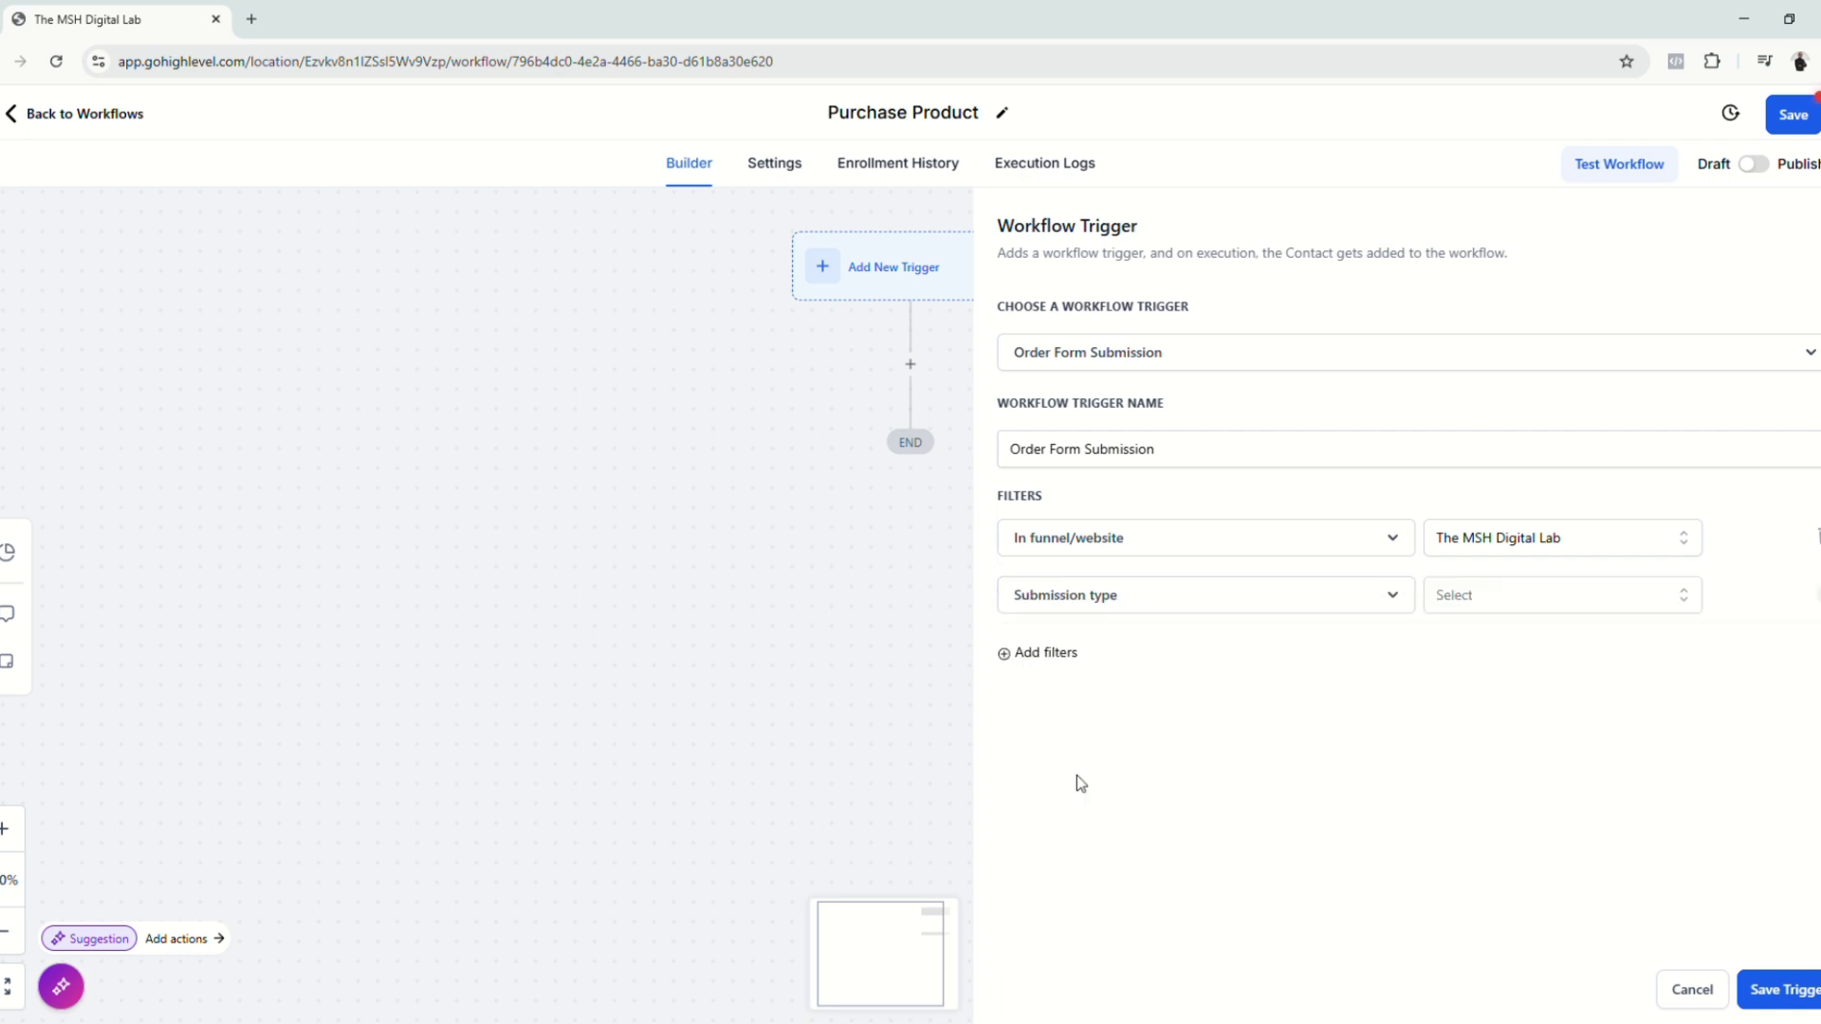
{"action": "left_click", "coordinate": [1503, 614]}
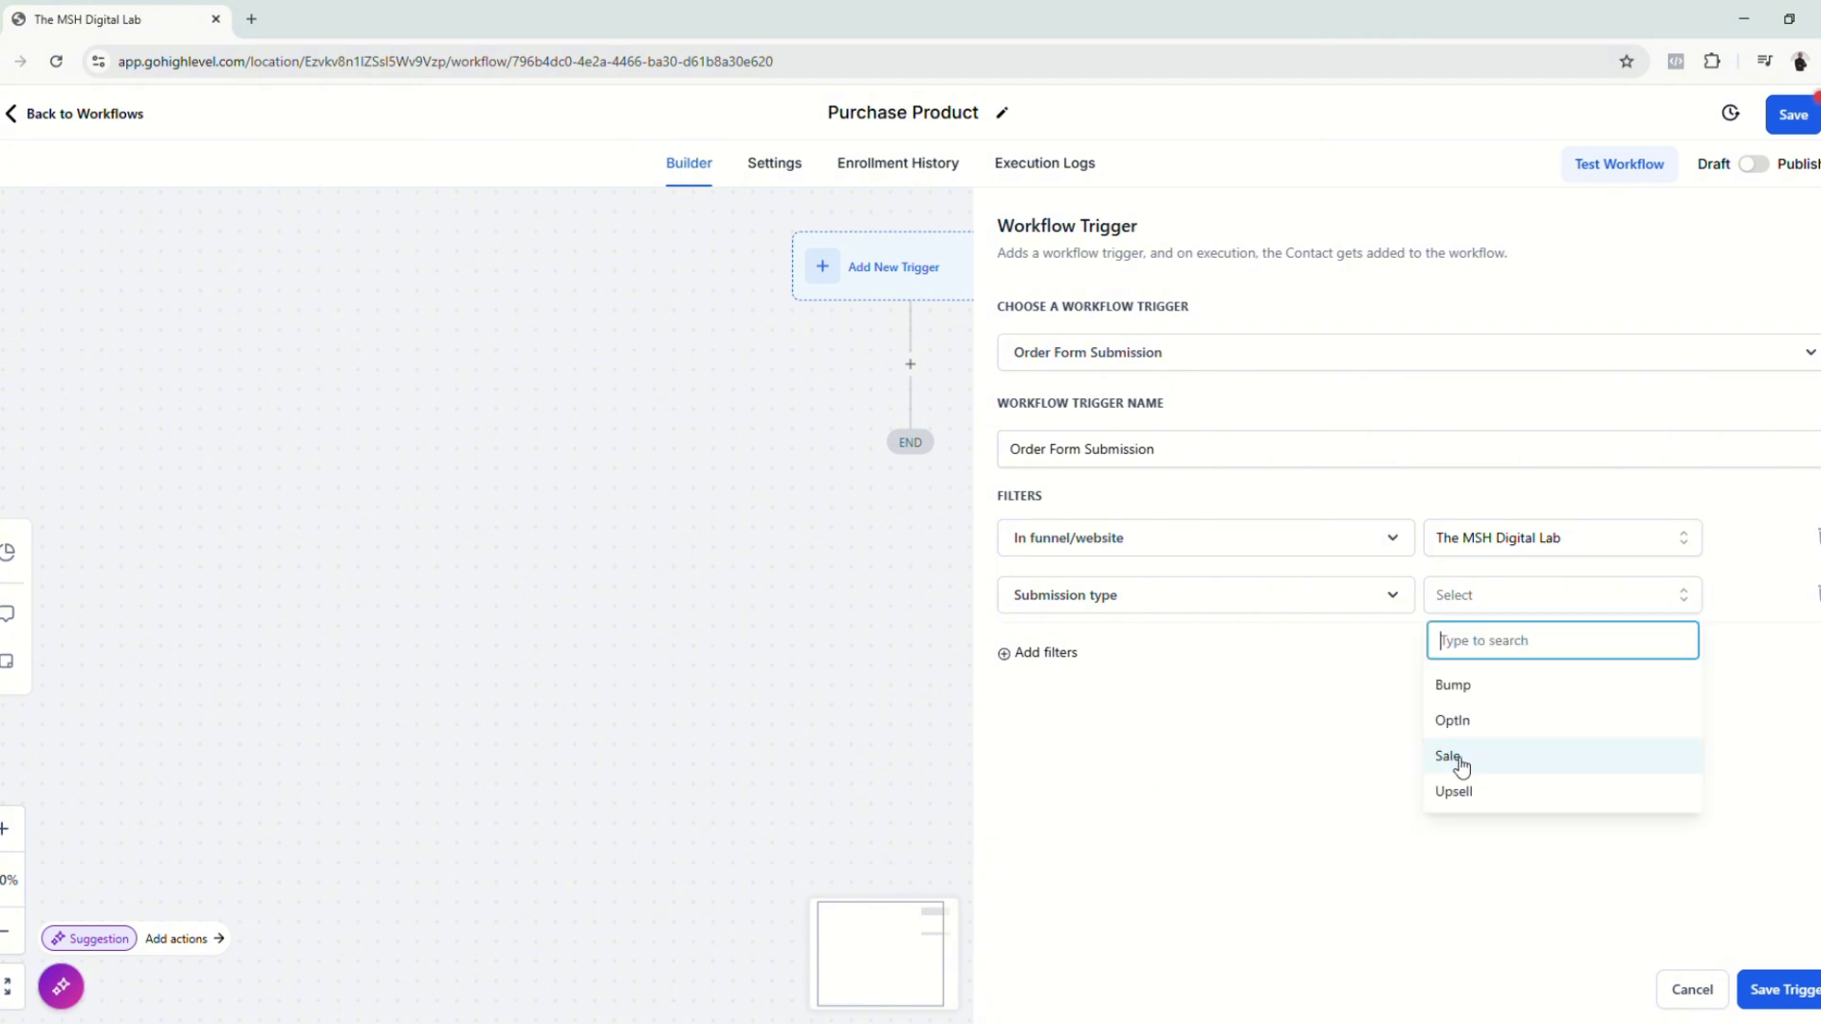
{"action": "left_click", "coordinate": [1468, 765]}
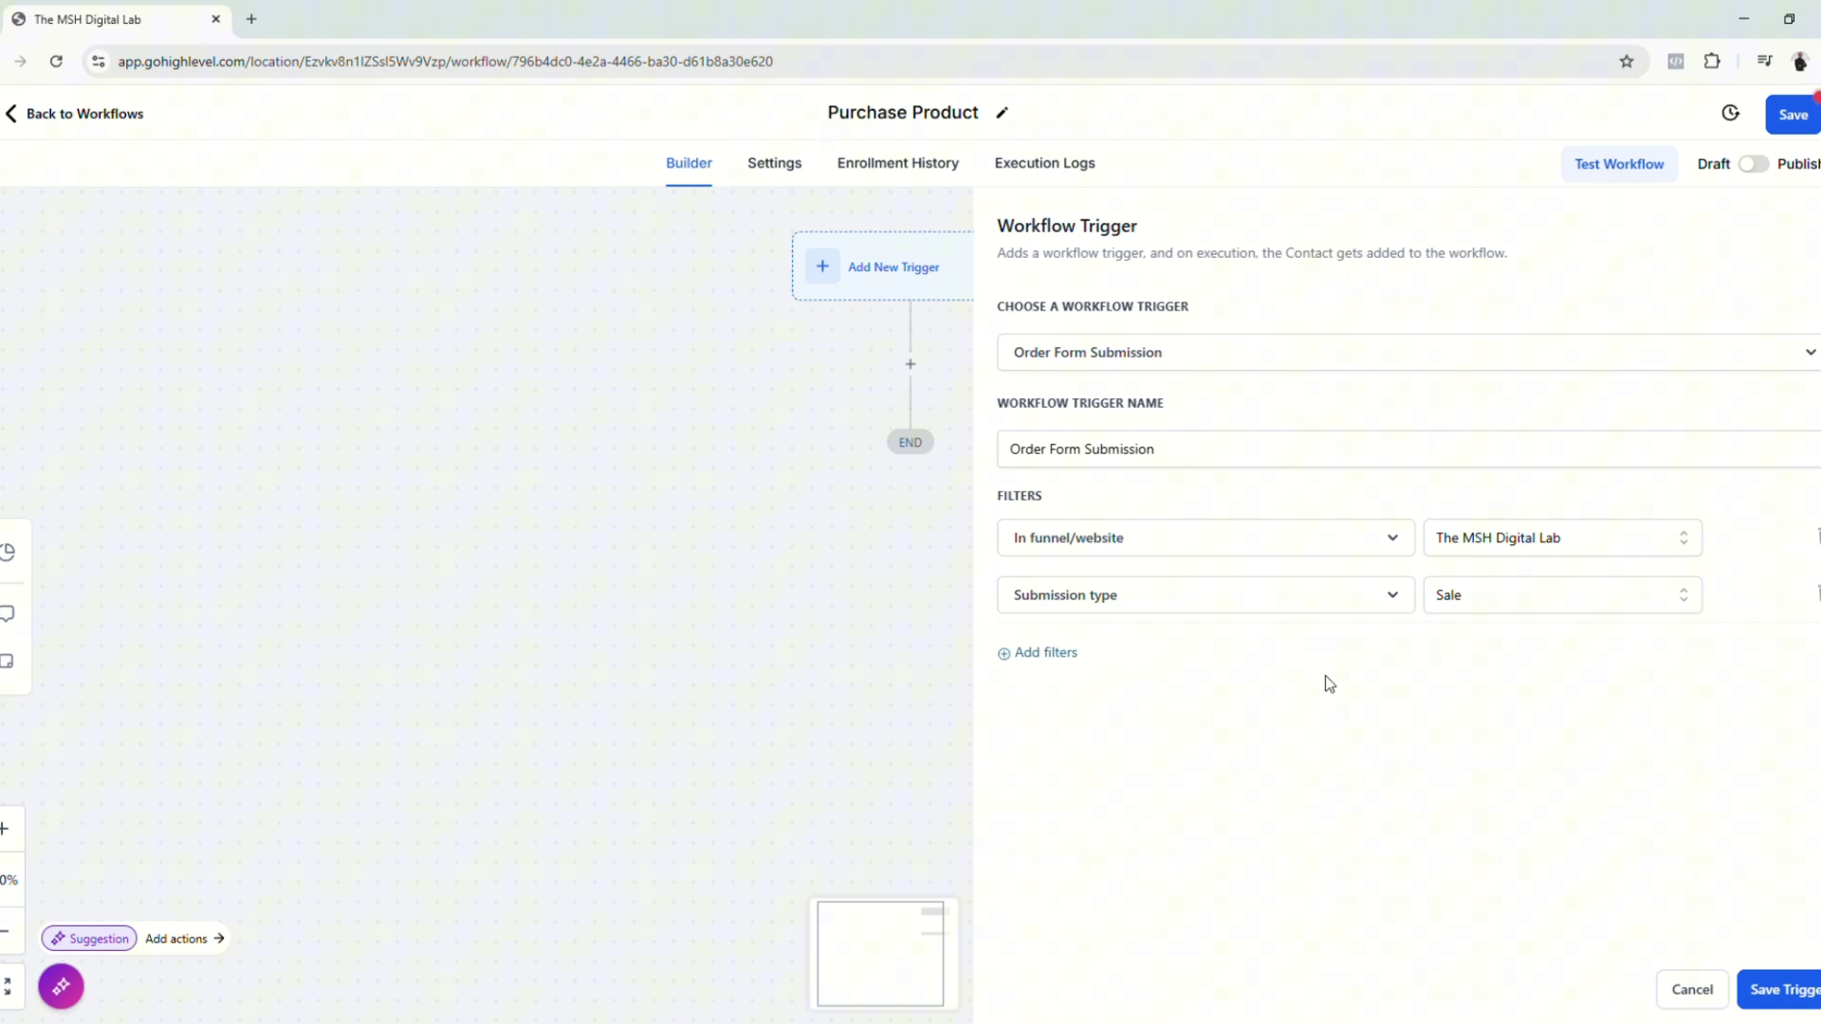
{"action": "left_click", "coordinate": [1800, 995]}
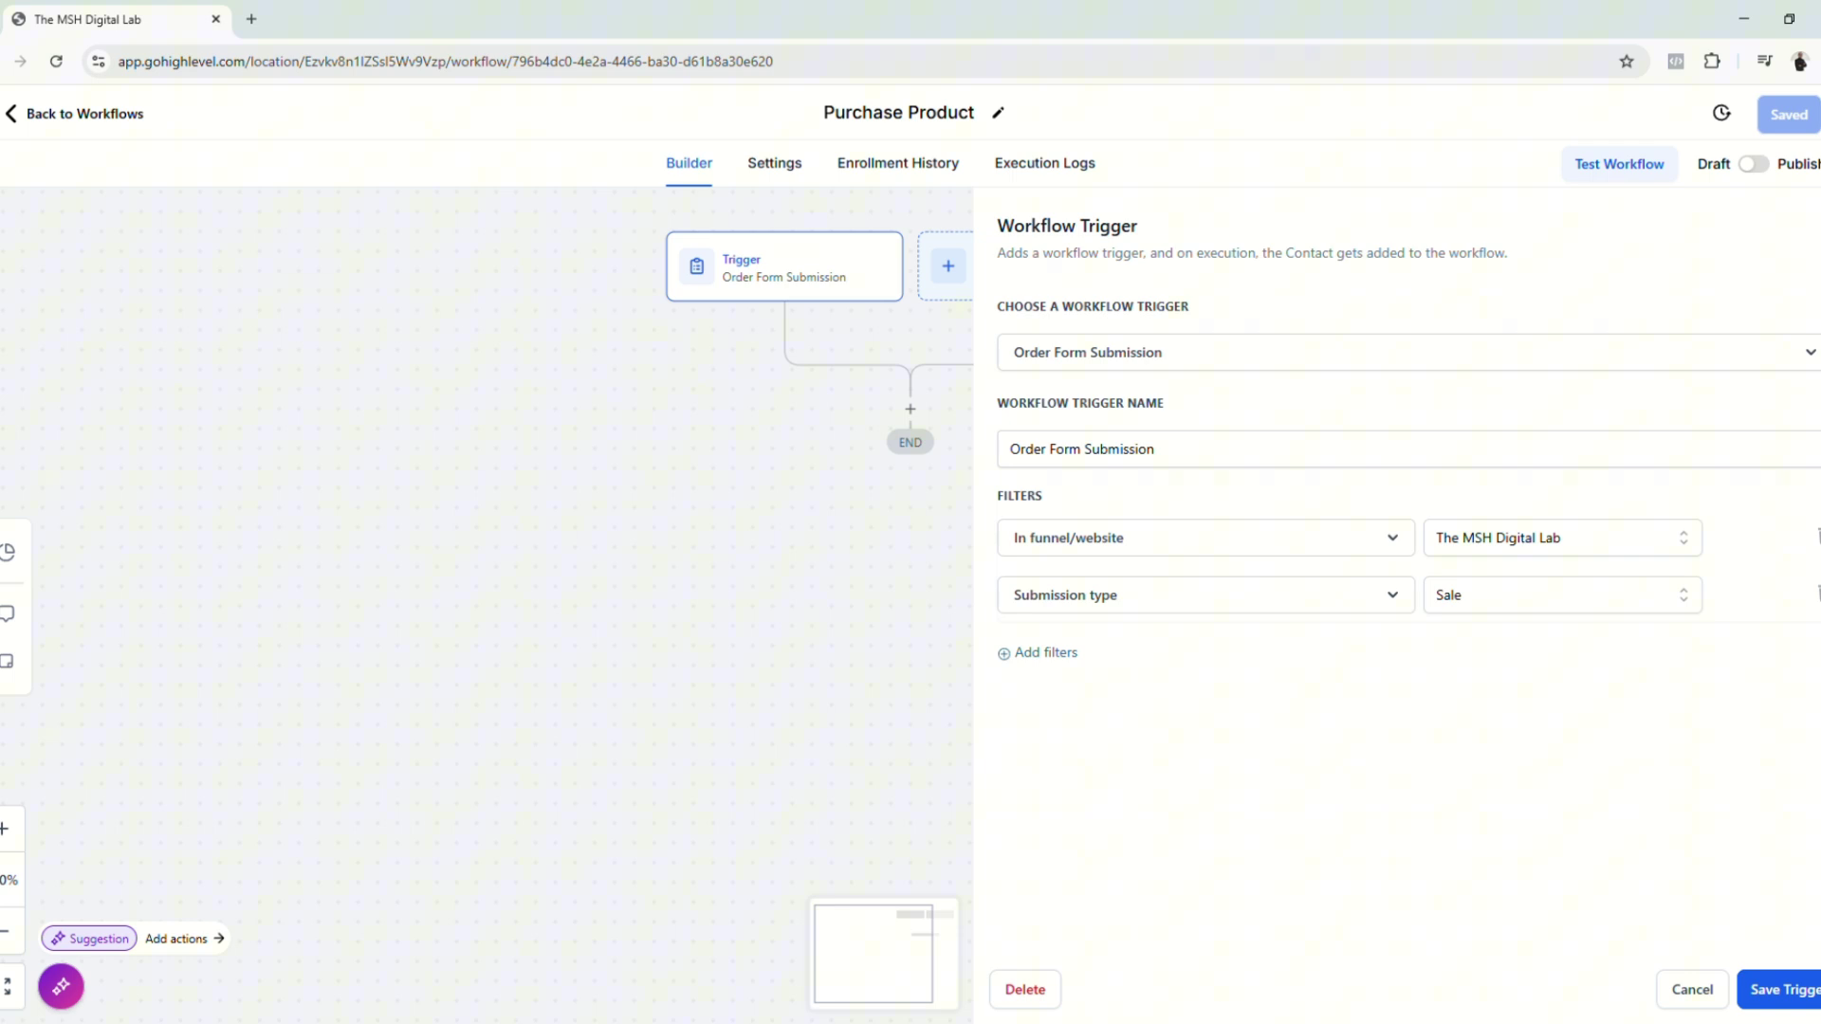
{"action": "left_click", "coordinate": [1692, 989]}
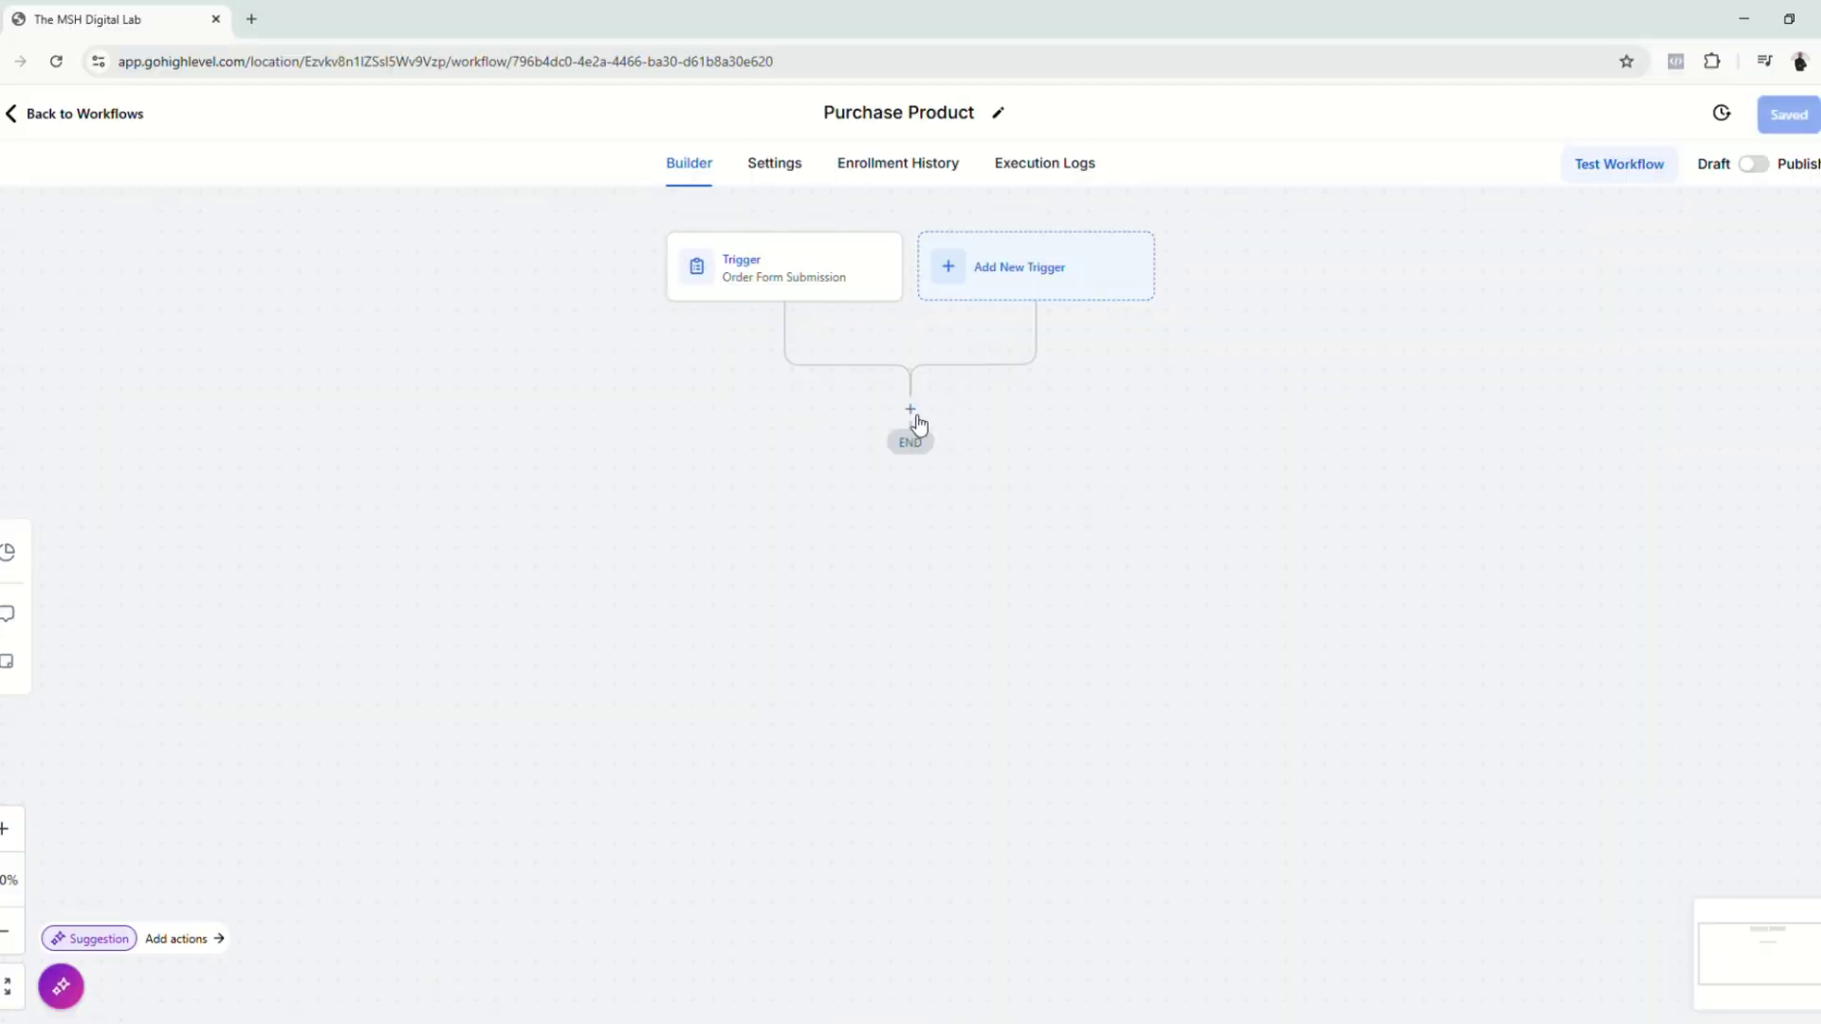
Step: Add a Facebook - Conversion API action after the trigger, keeping the Integration connection type
{"action": "left_click", "coordinate": [910, 410]}
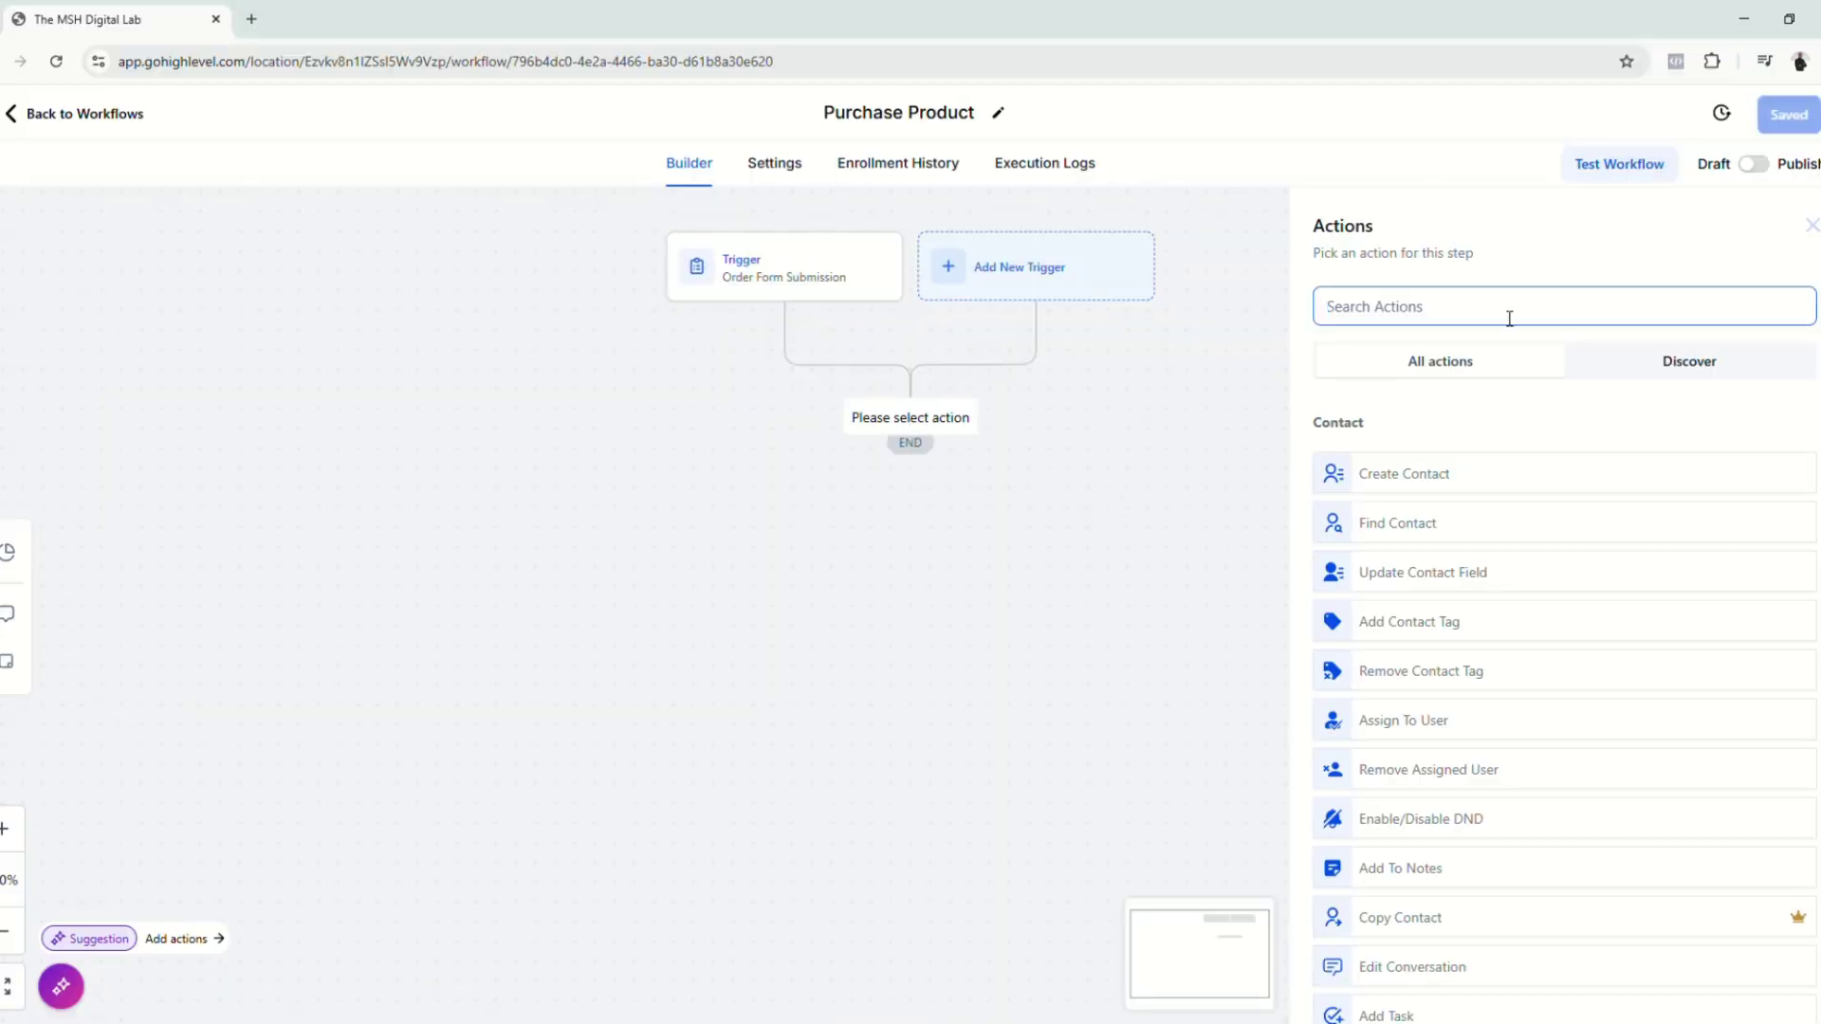
{"action": "type", "text": "Fac"}
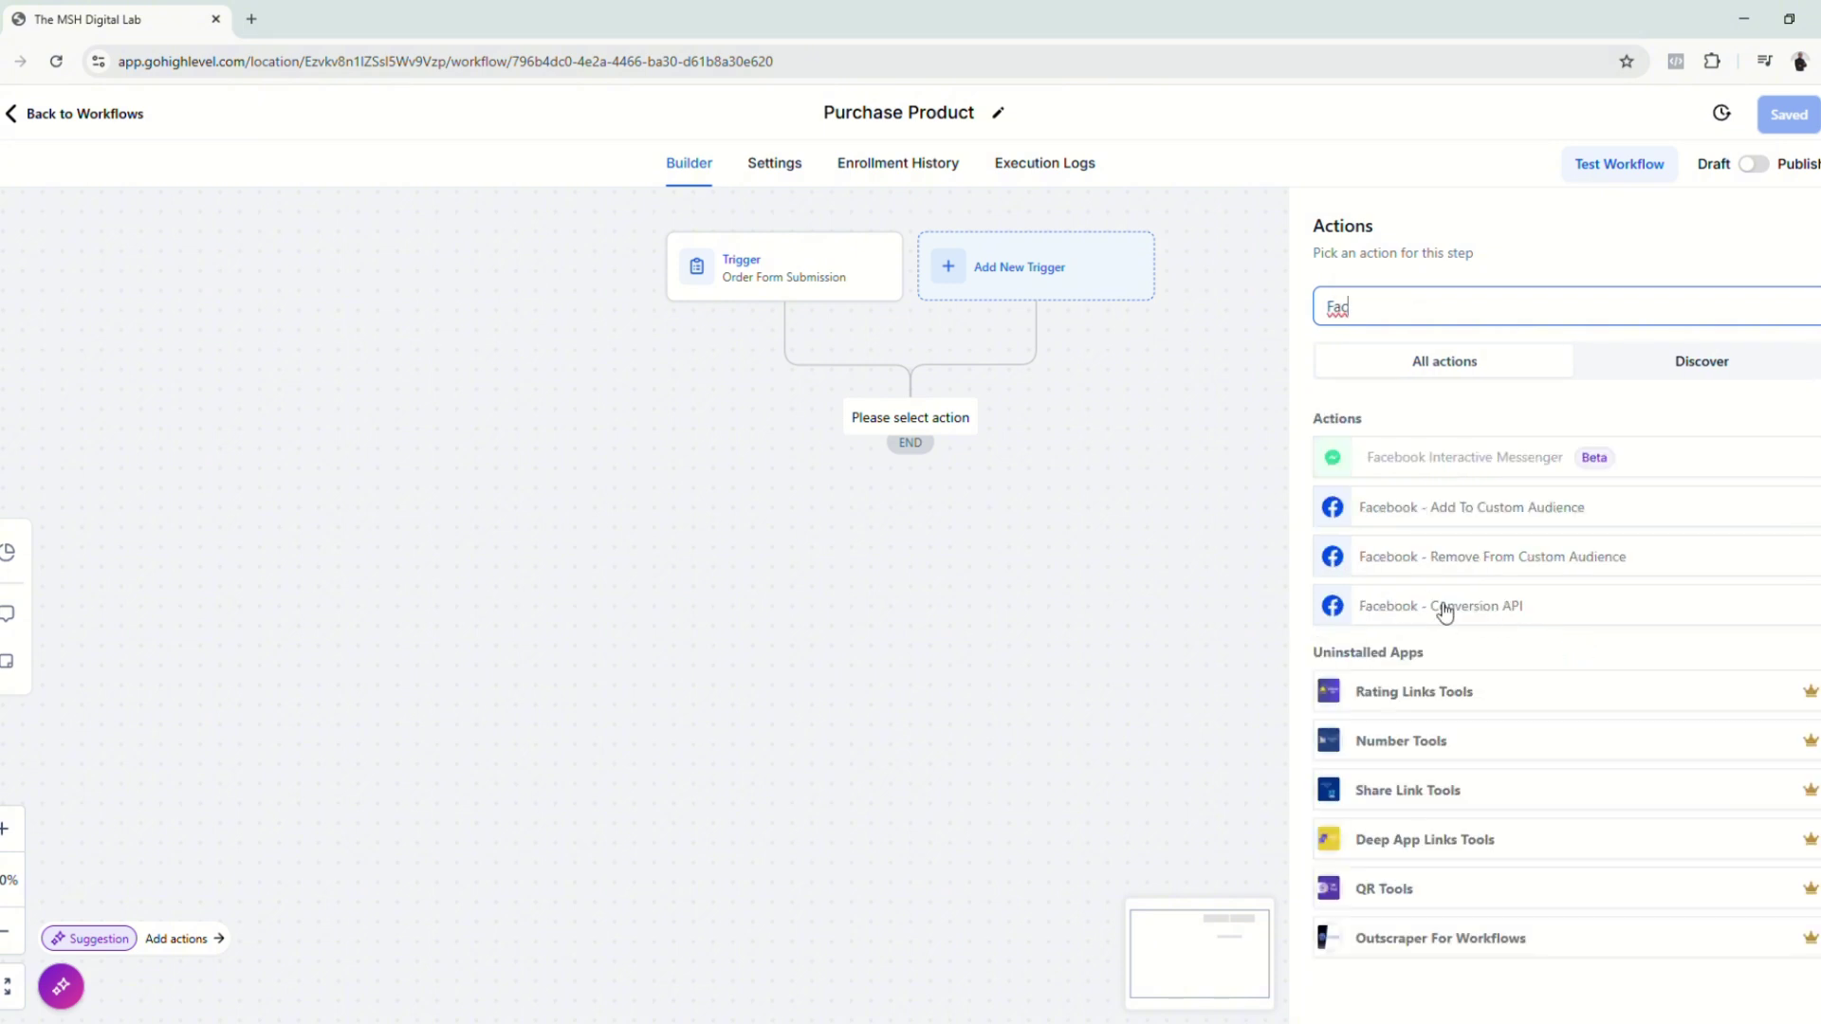
{"action": "left_click", "coordinate": [1444, 612]}
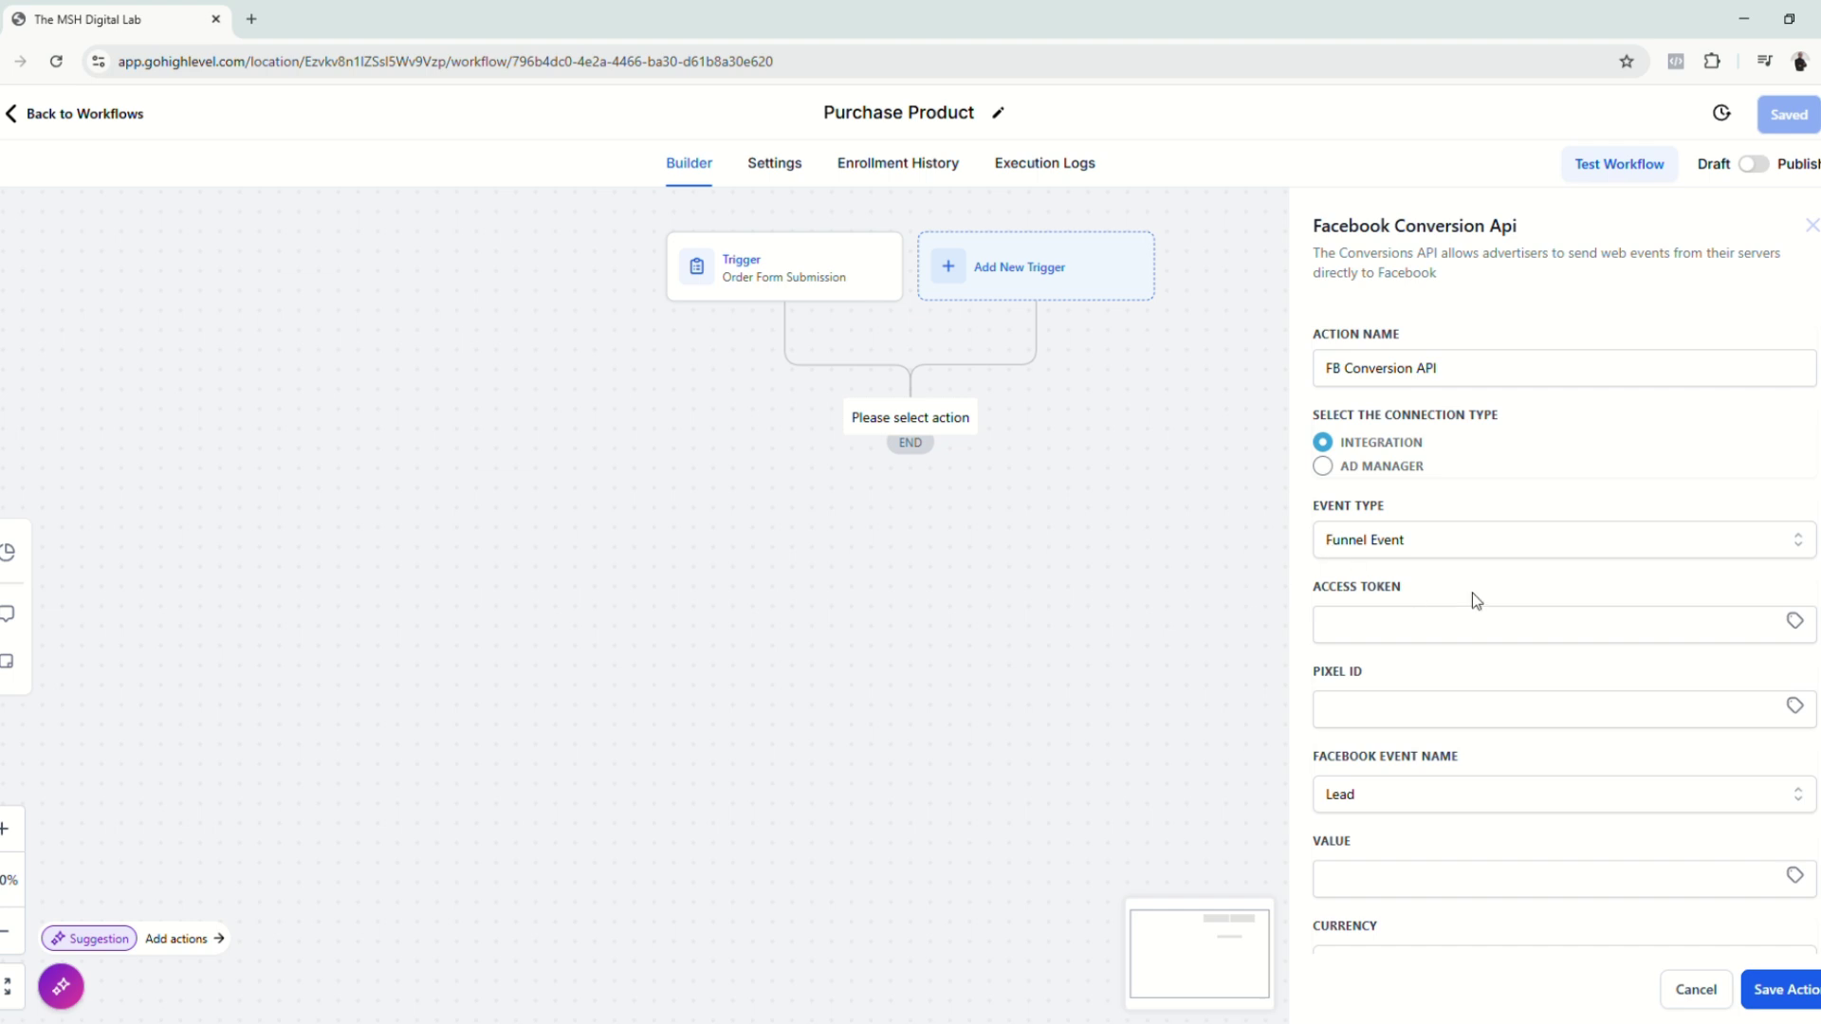
{"action": "left_click", "coordinate": [1354, 638]}
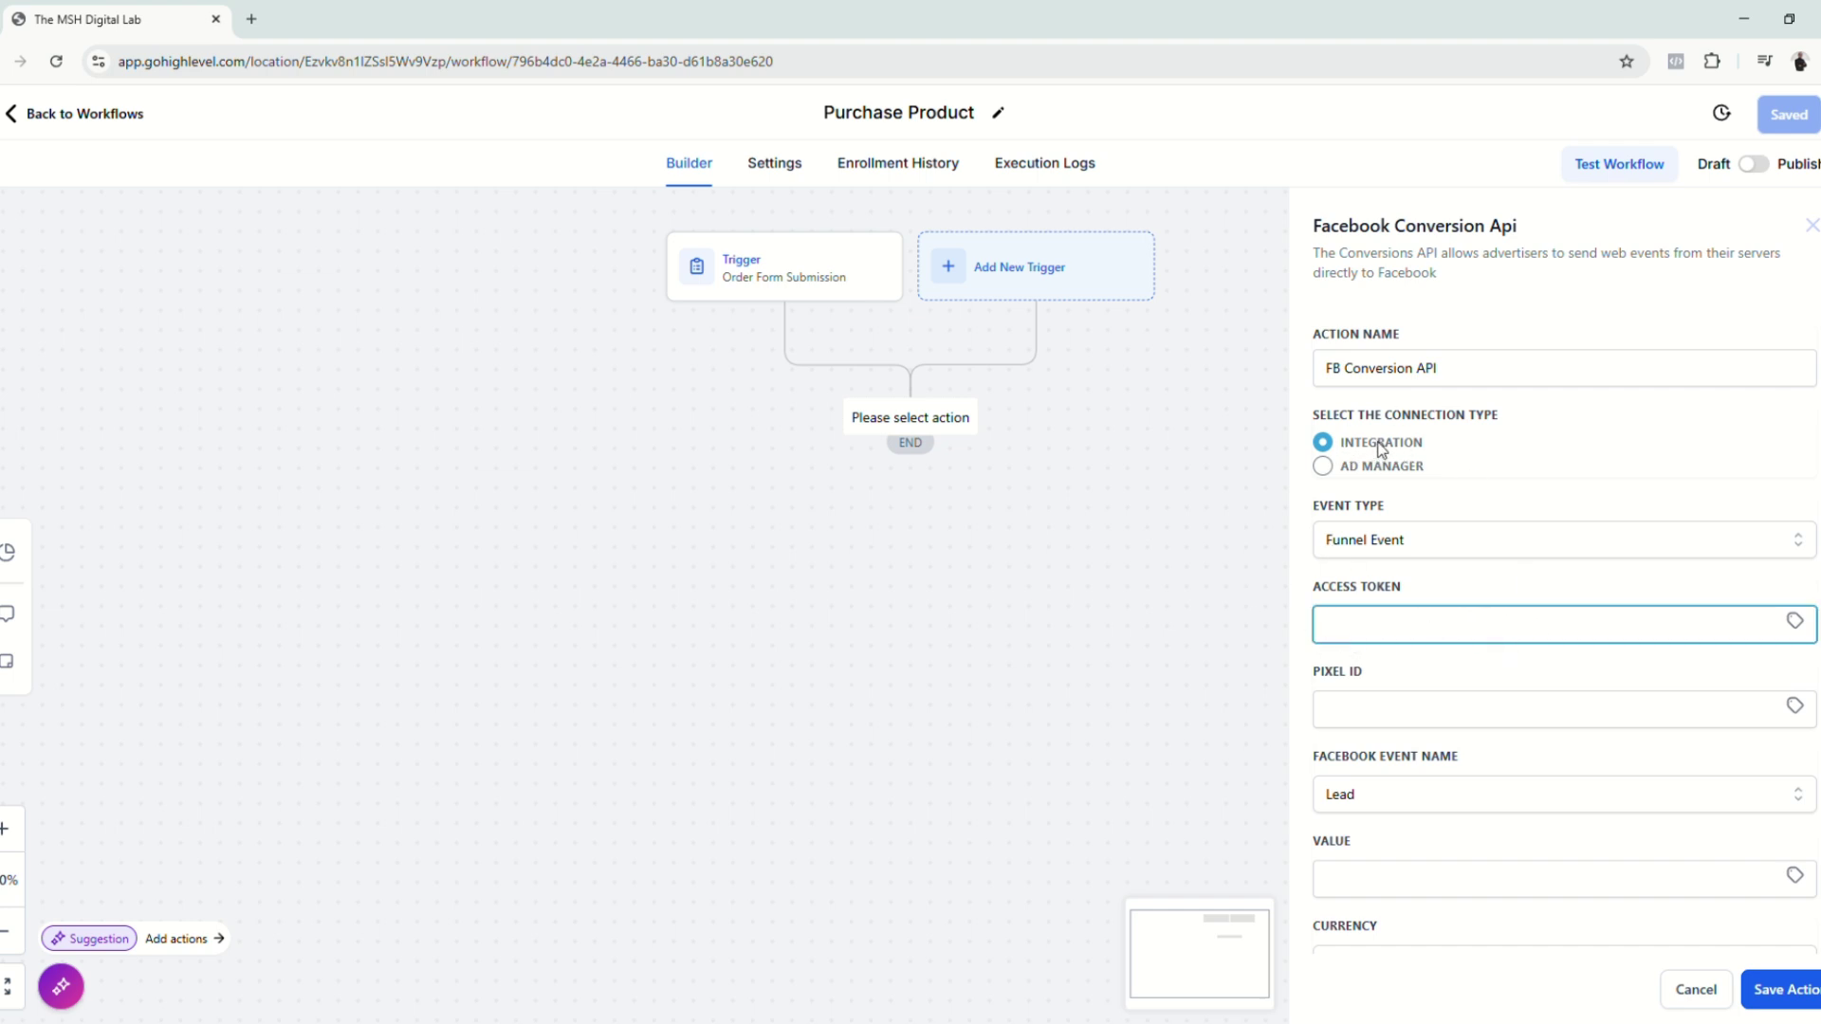
{"action": "left_click", "coordinate": [1323, 465]}
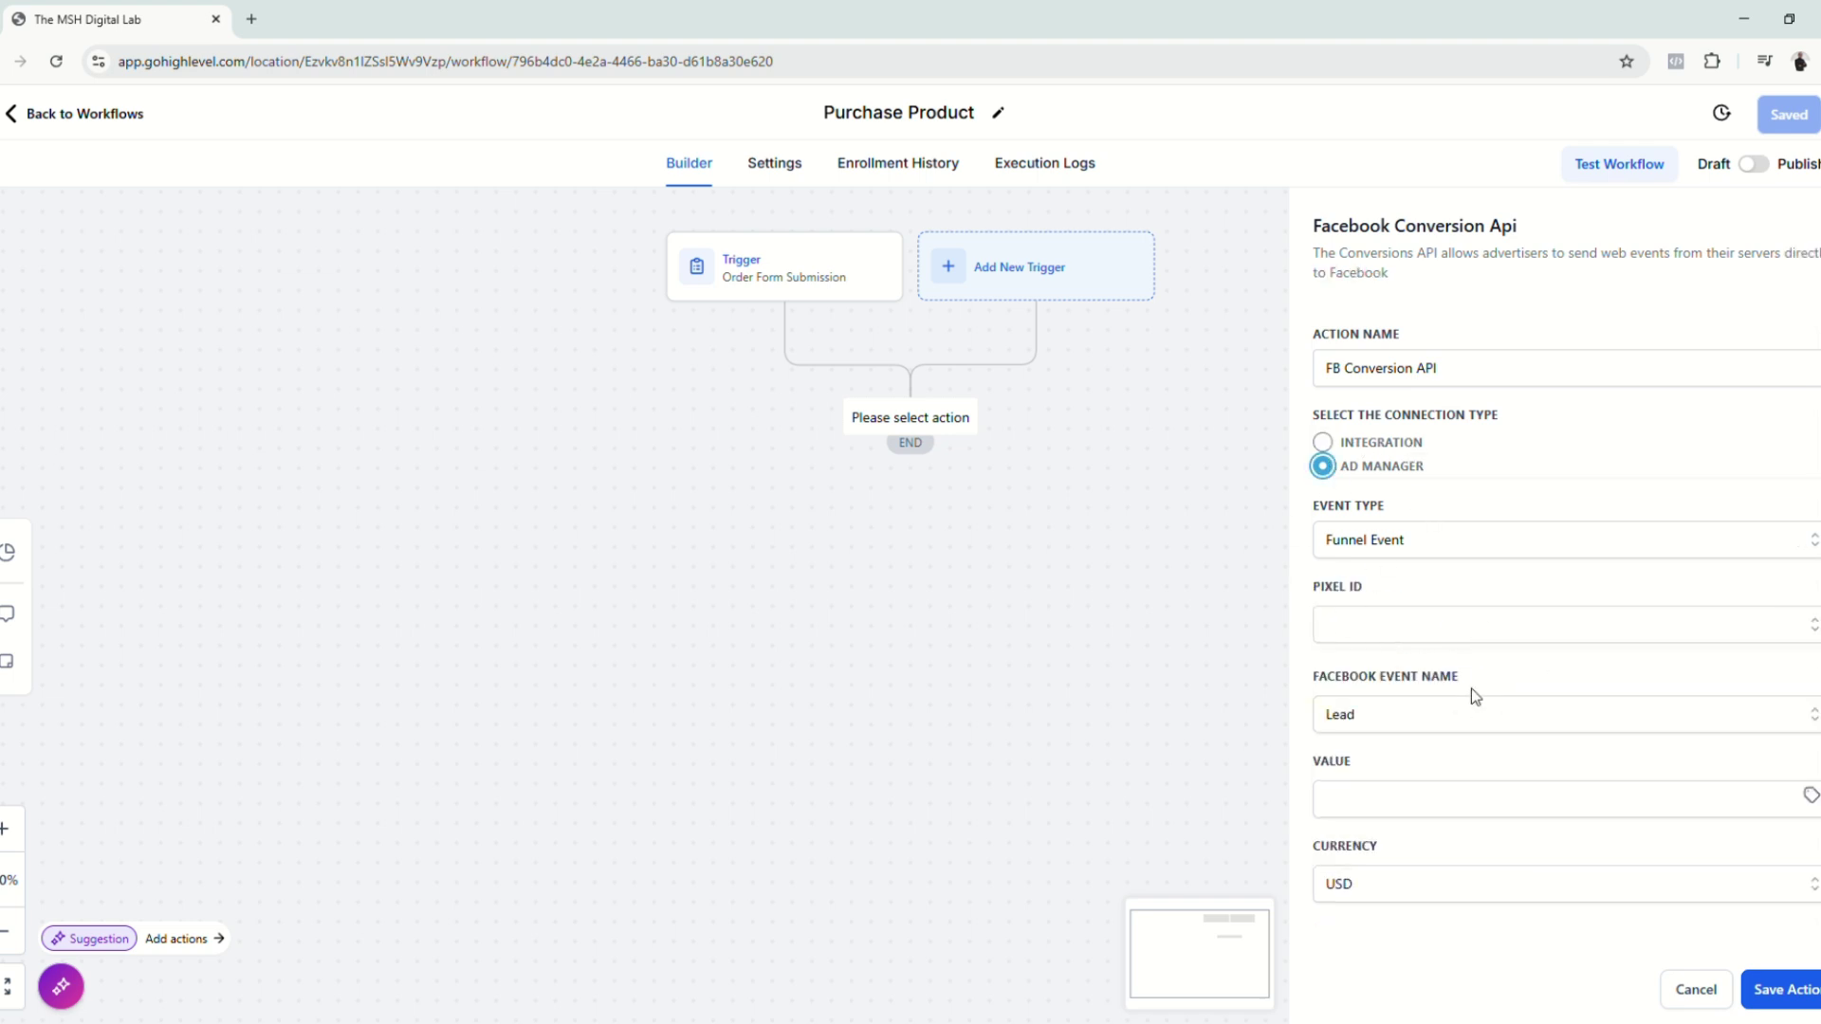
{"action": "left_click", "coordinate": [1320, 441]}
Step: Fill the access token with the Facebook Pixel 'Access Token' custom value
{"action": "left_click", "coordinate": [1805, 626]}
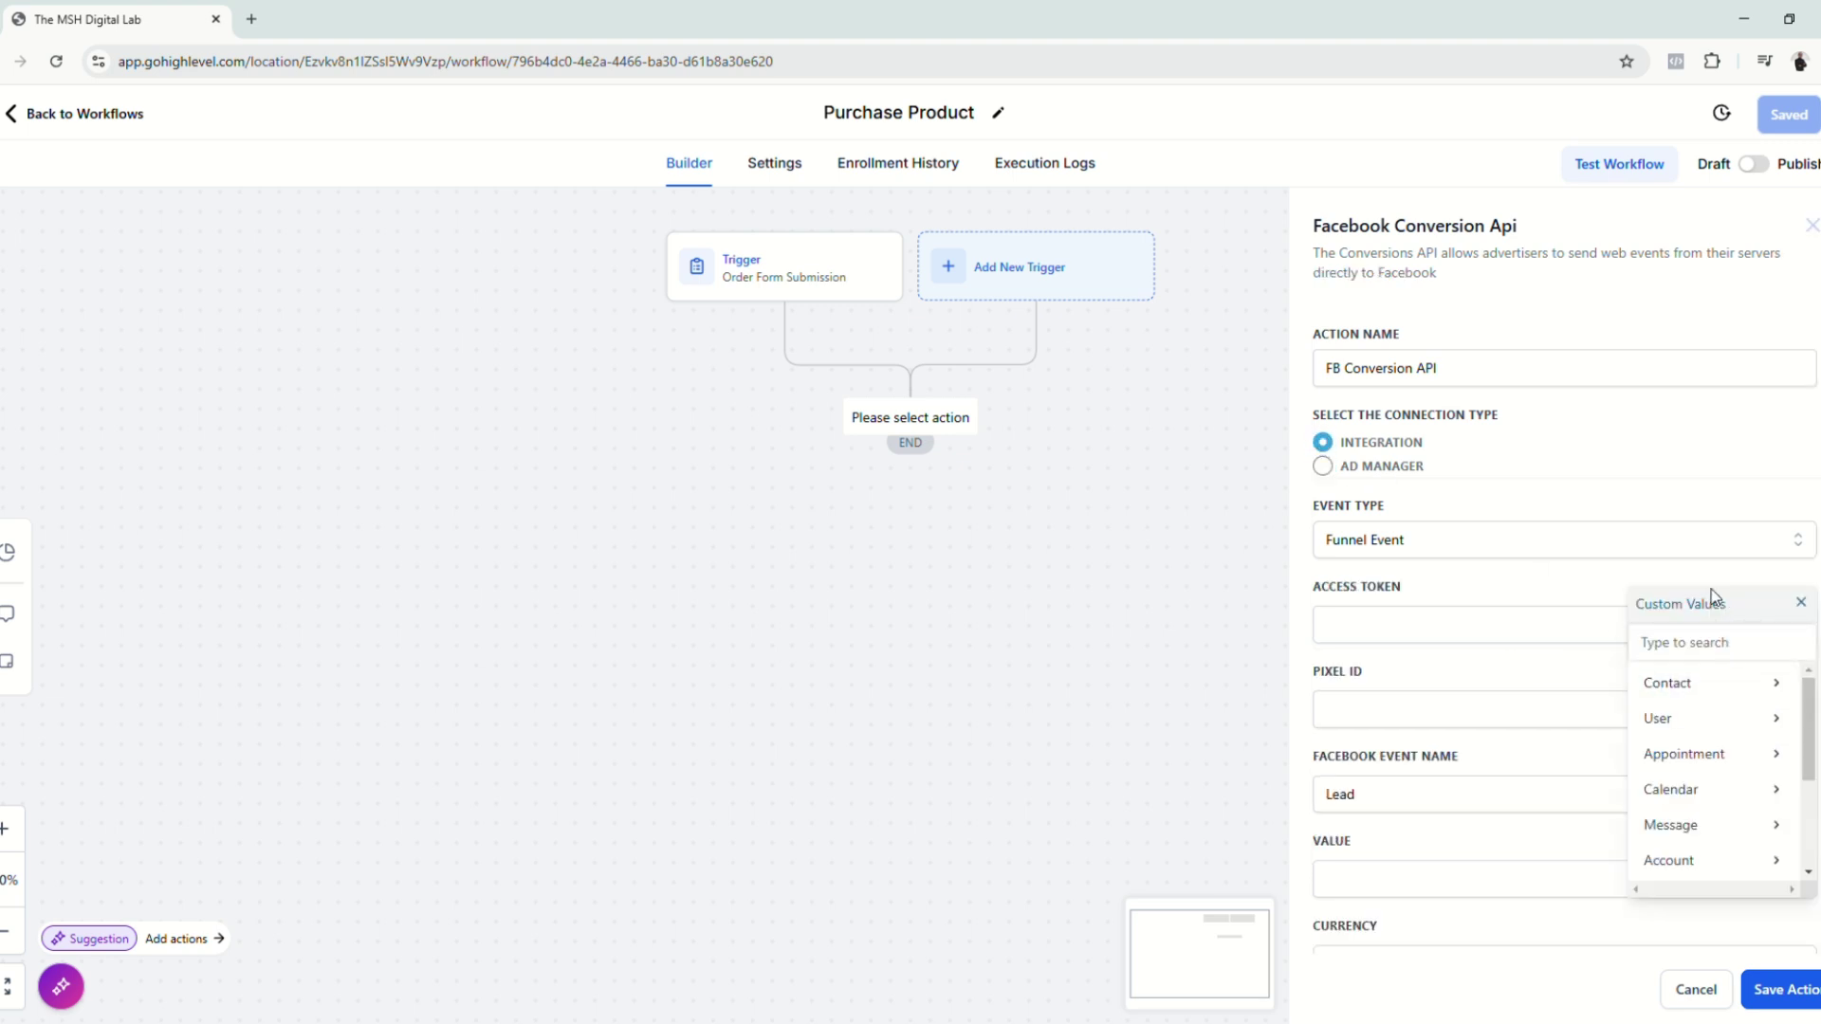
{"action": "scroll", "coordinate": [1750, 790], "scroll_direction": "down", "scroll_amount": 3}
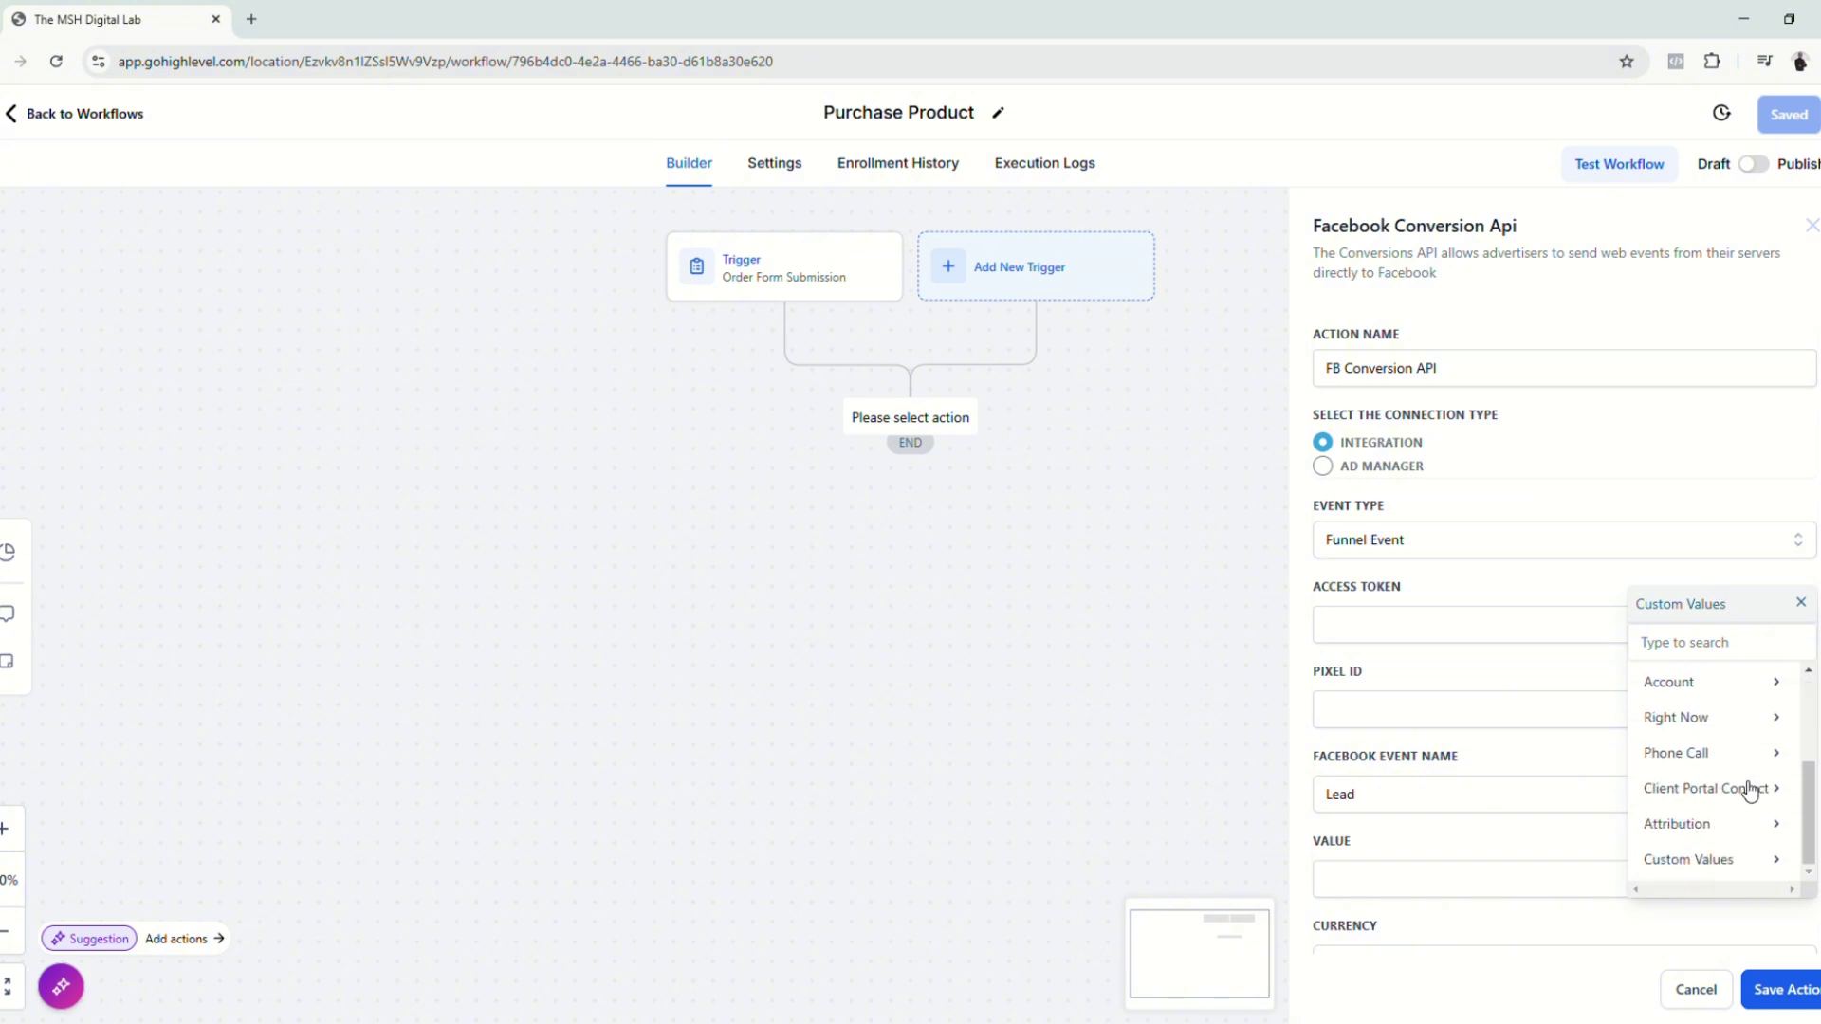
{"action": "left_click", "coordinate": [1728, 858]}
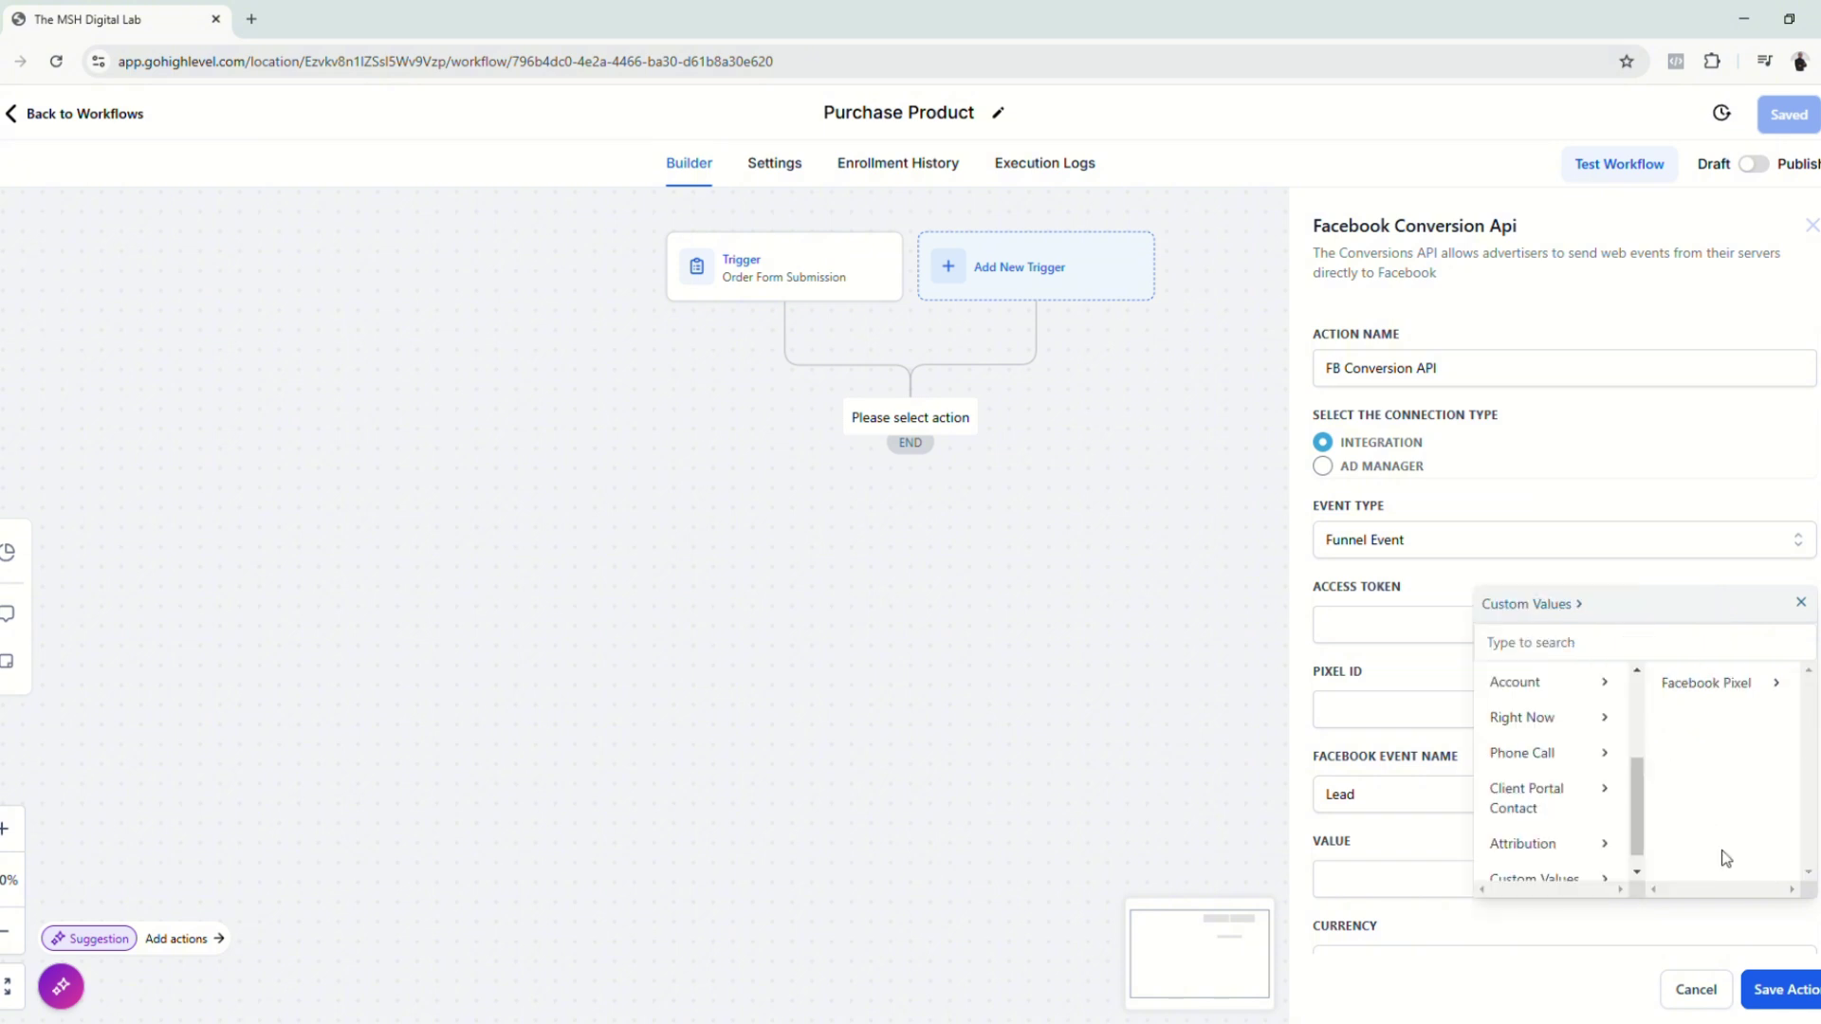
{"action": "left_click", "coordinate": [1700, 687]}
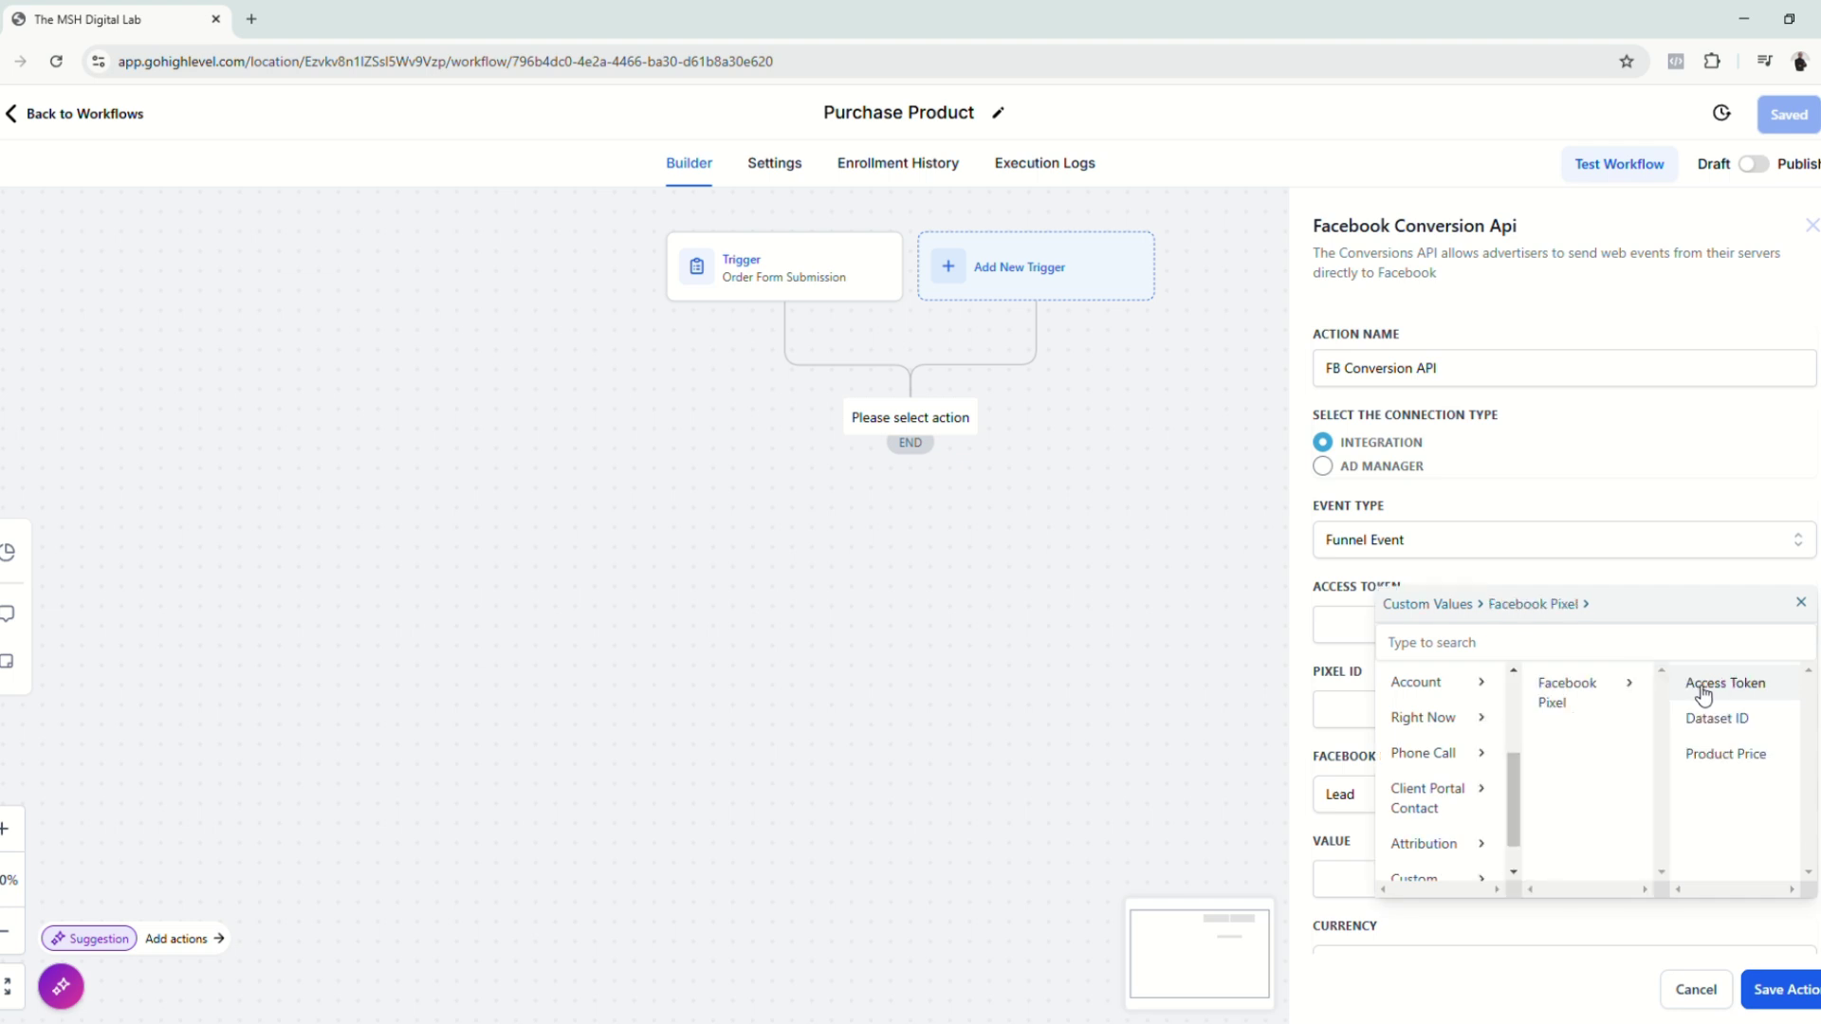
{"action": "left_click", "coordinate": [1754, 689]}
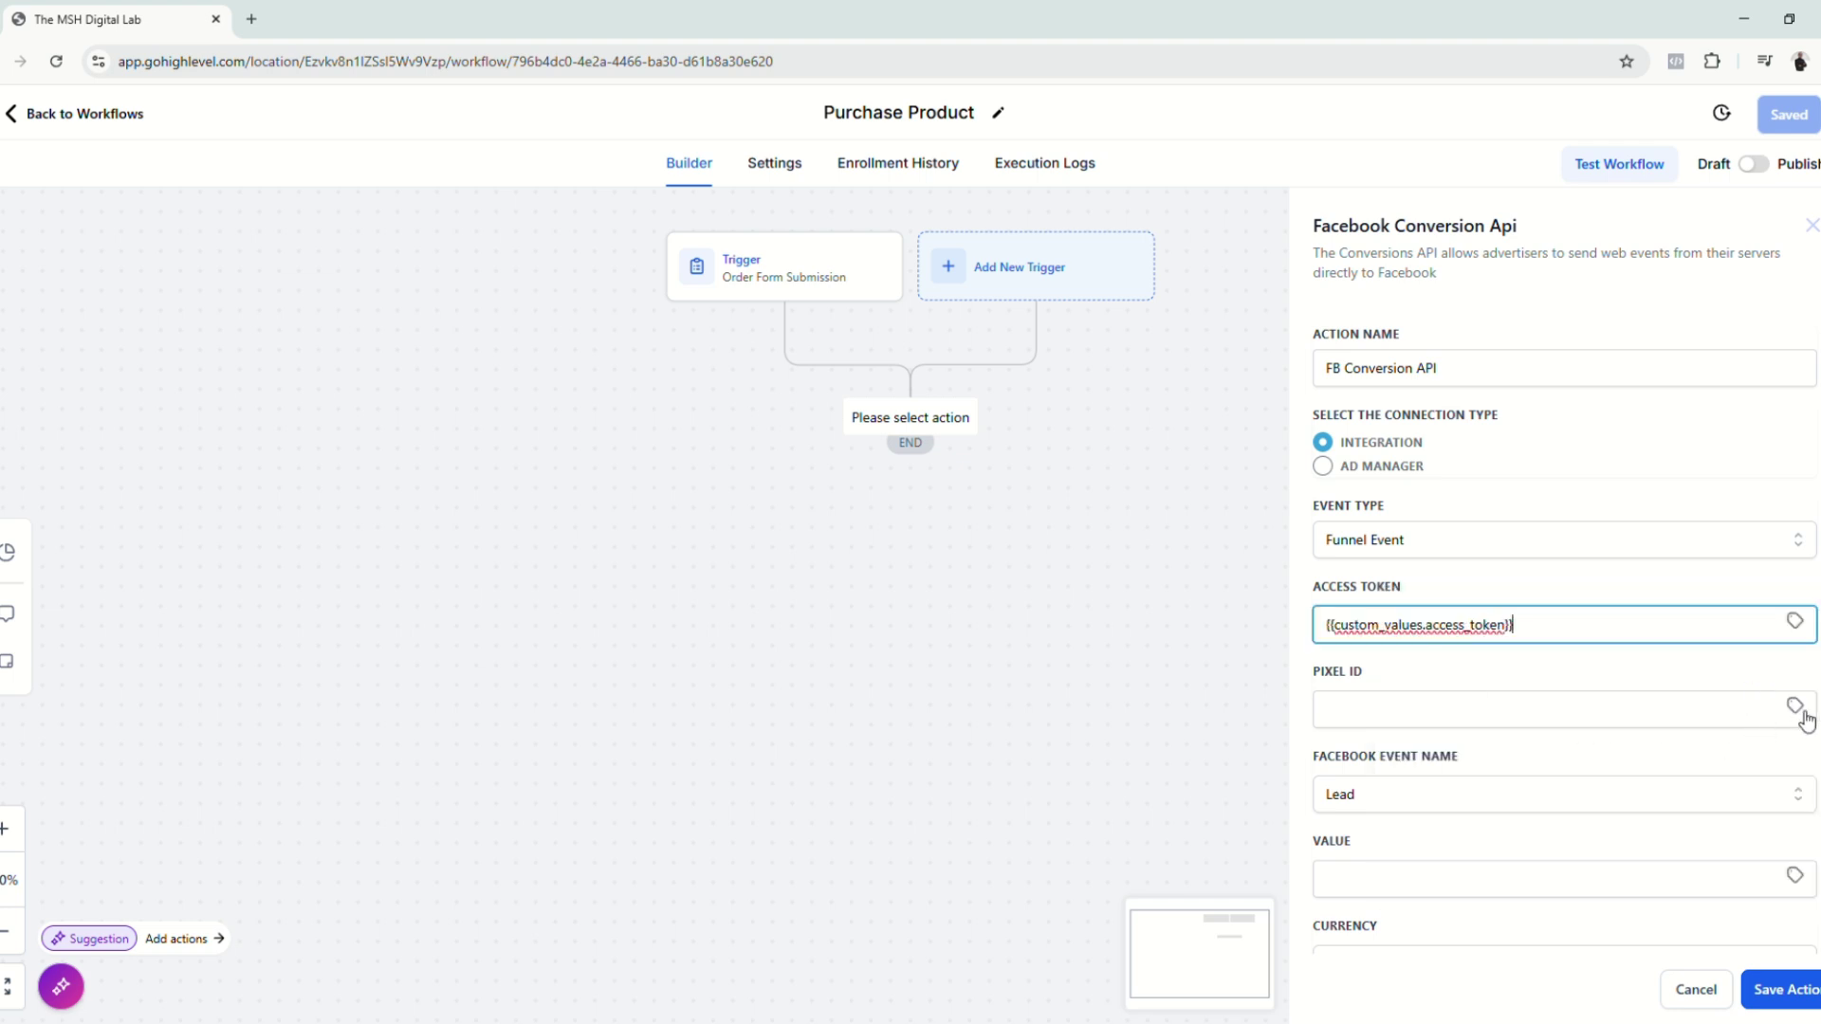
Step: Fill the pixel ID with the Facebook Pixel 'Dataset ID' custom value
{"action": "left_click", "coordinate": [1570, 724]}
{"action": "left_click", "coordinate": [1795, 706]}
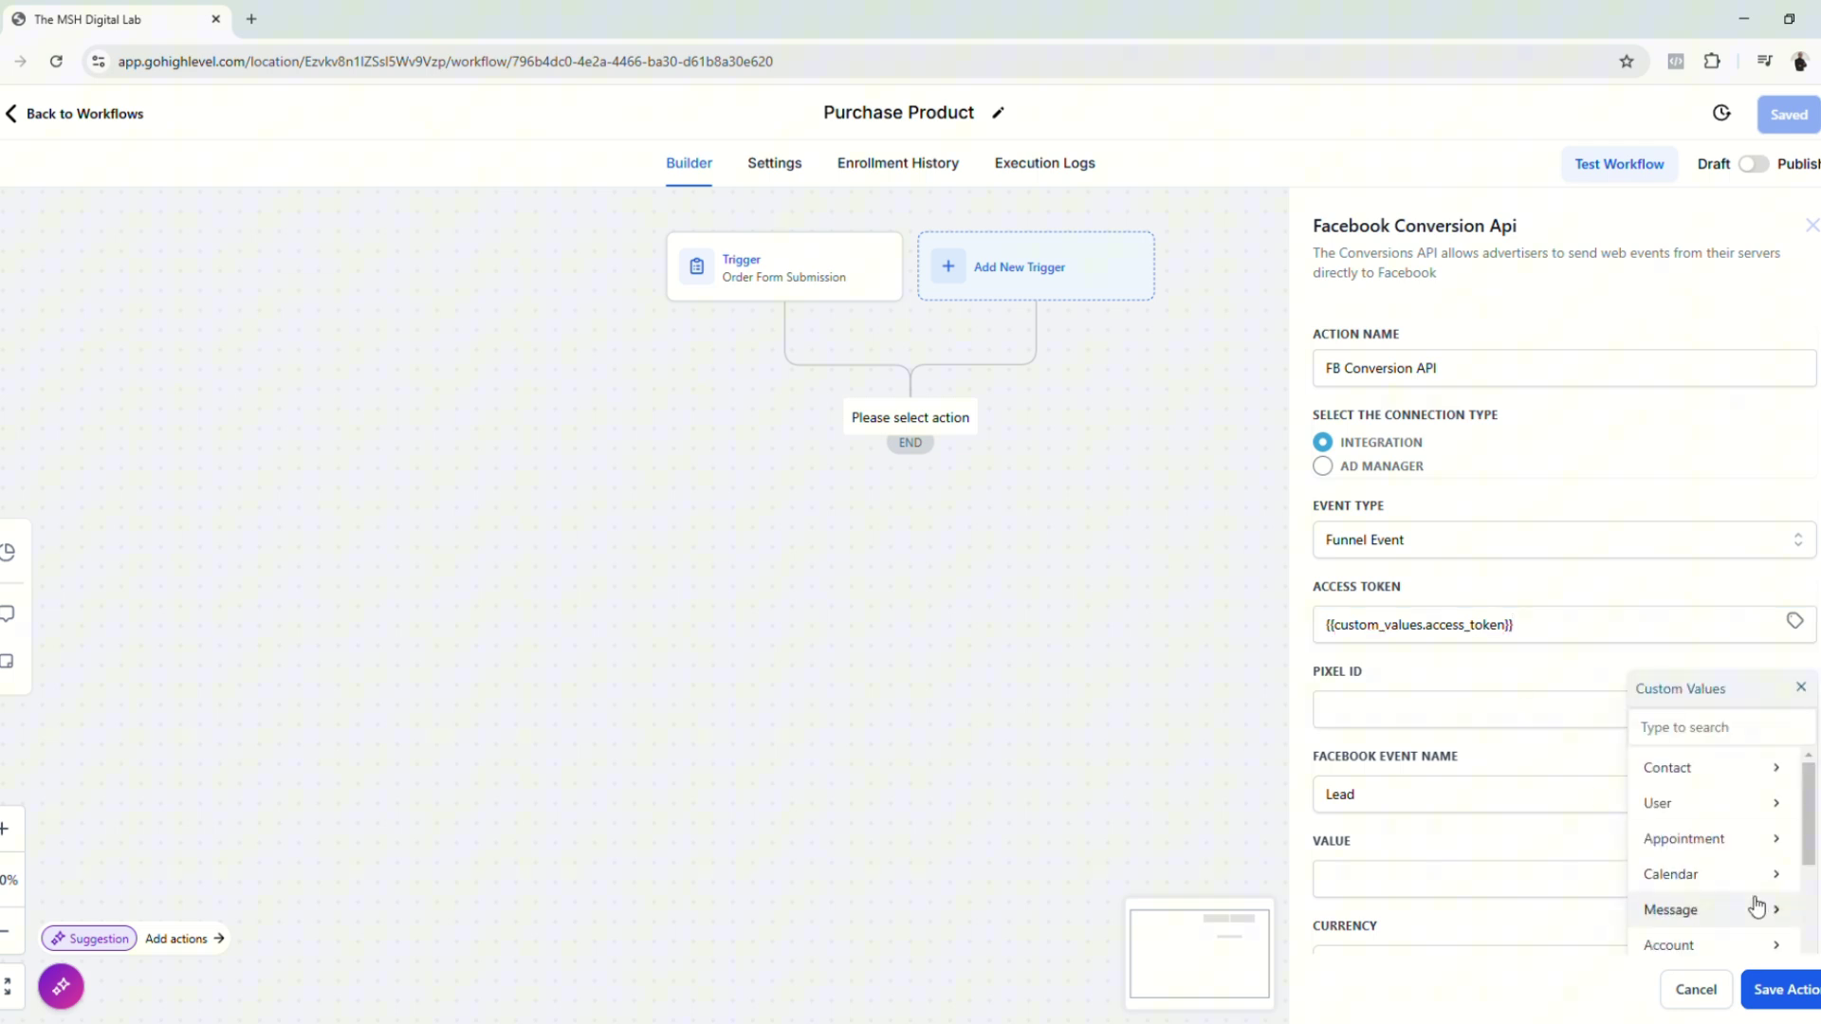
{"action": "scroll", "coordinate": [1756, 910], "scroll_direction": "down", "scroll_amount": 2}
{"action": "left_click", "coordinate": [1727, 944]}
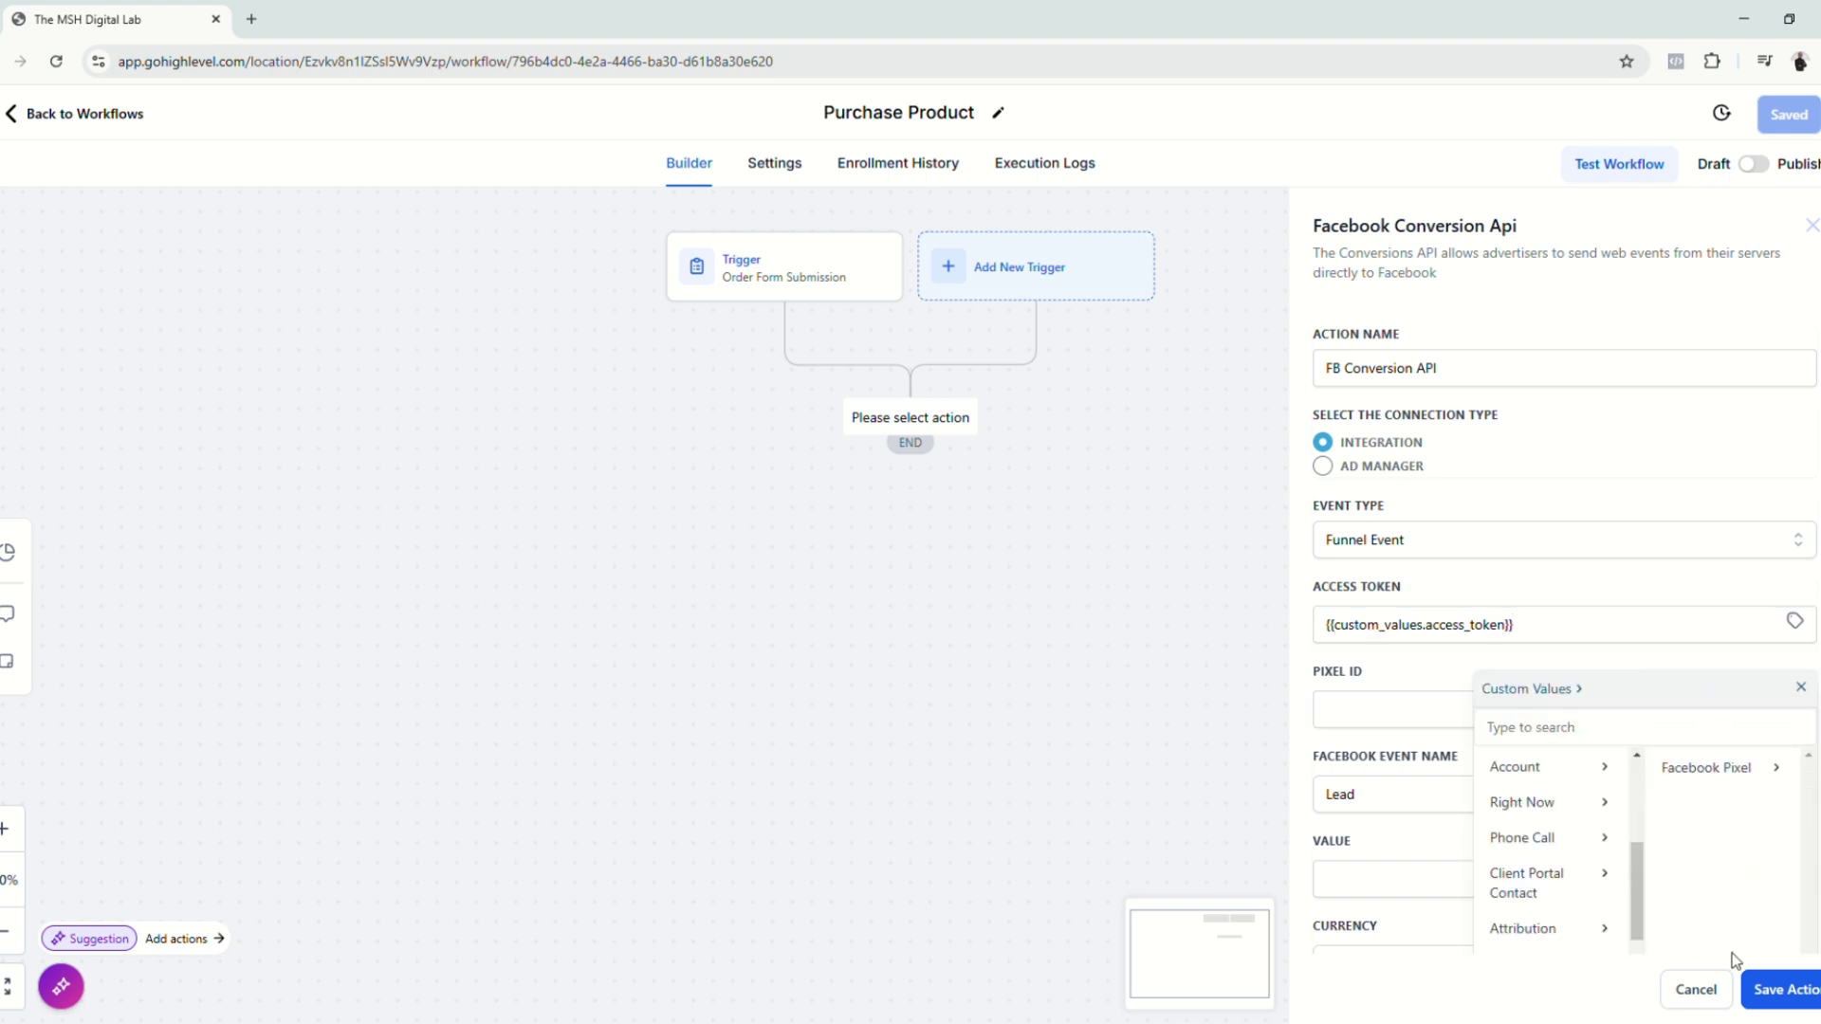
{"action": "left_click", "coordinate": [1696, 776]}
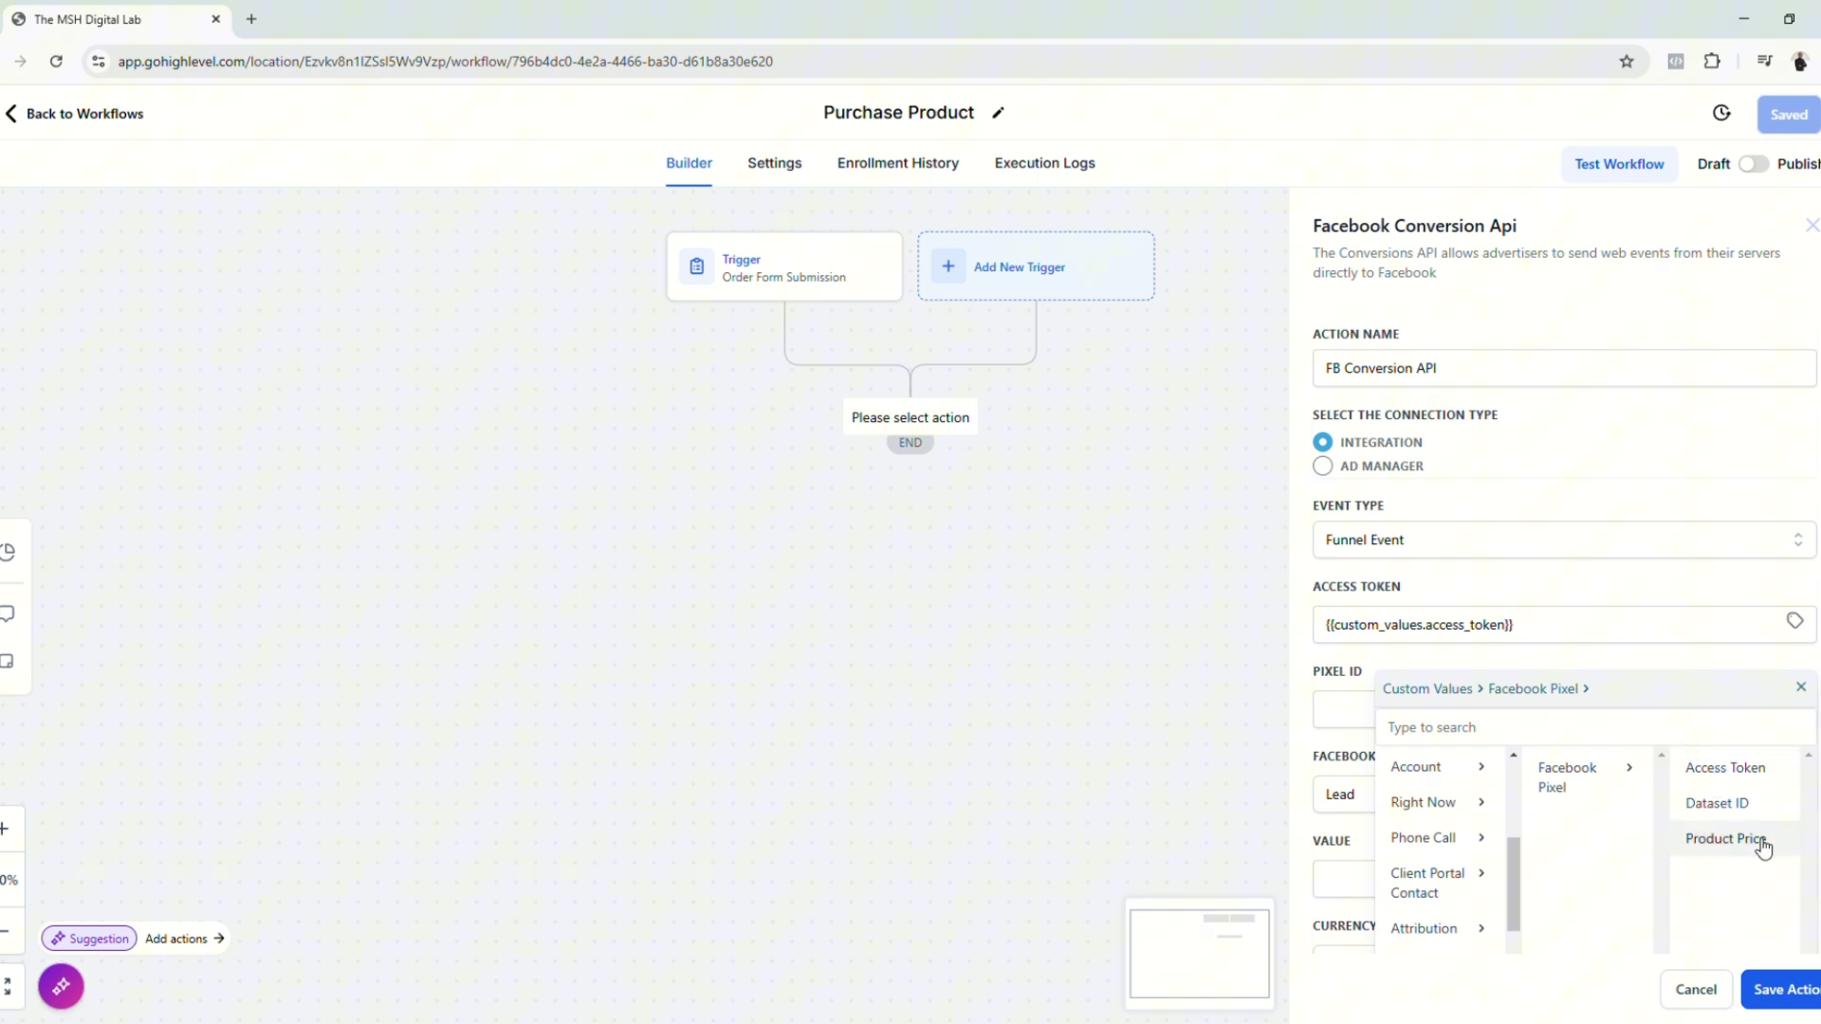
{"action": "left_click", "coordinate": [1716, 803]}
{"action": "scroll", "coordinate": [1441, 809], "scroll_direction": "down", "scroll_amount": 2}
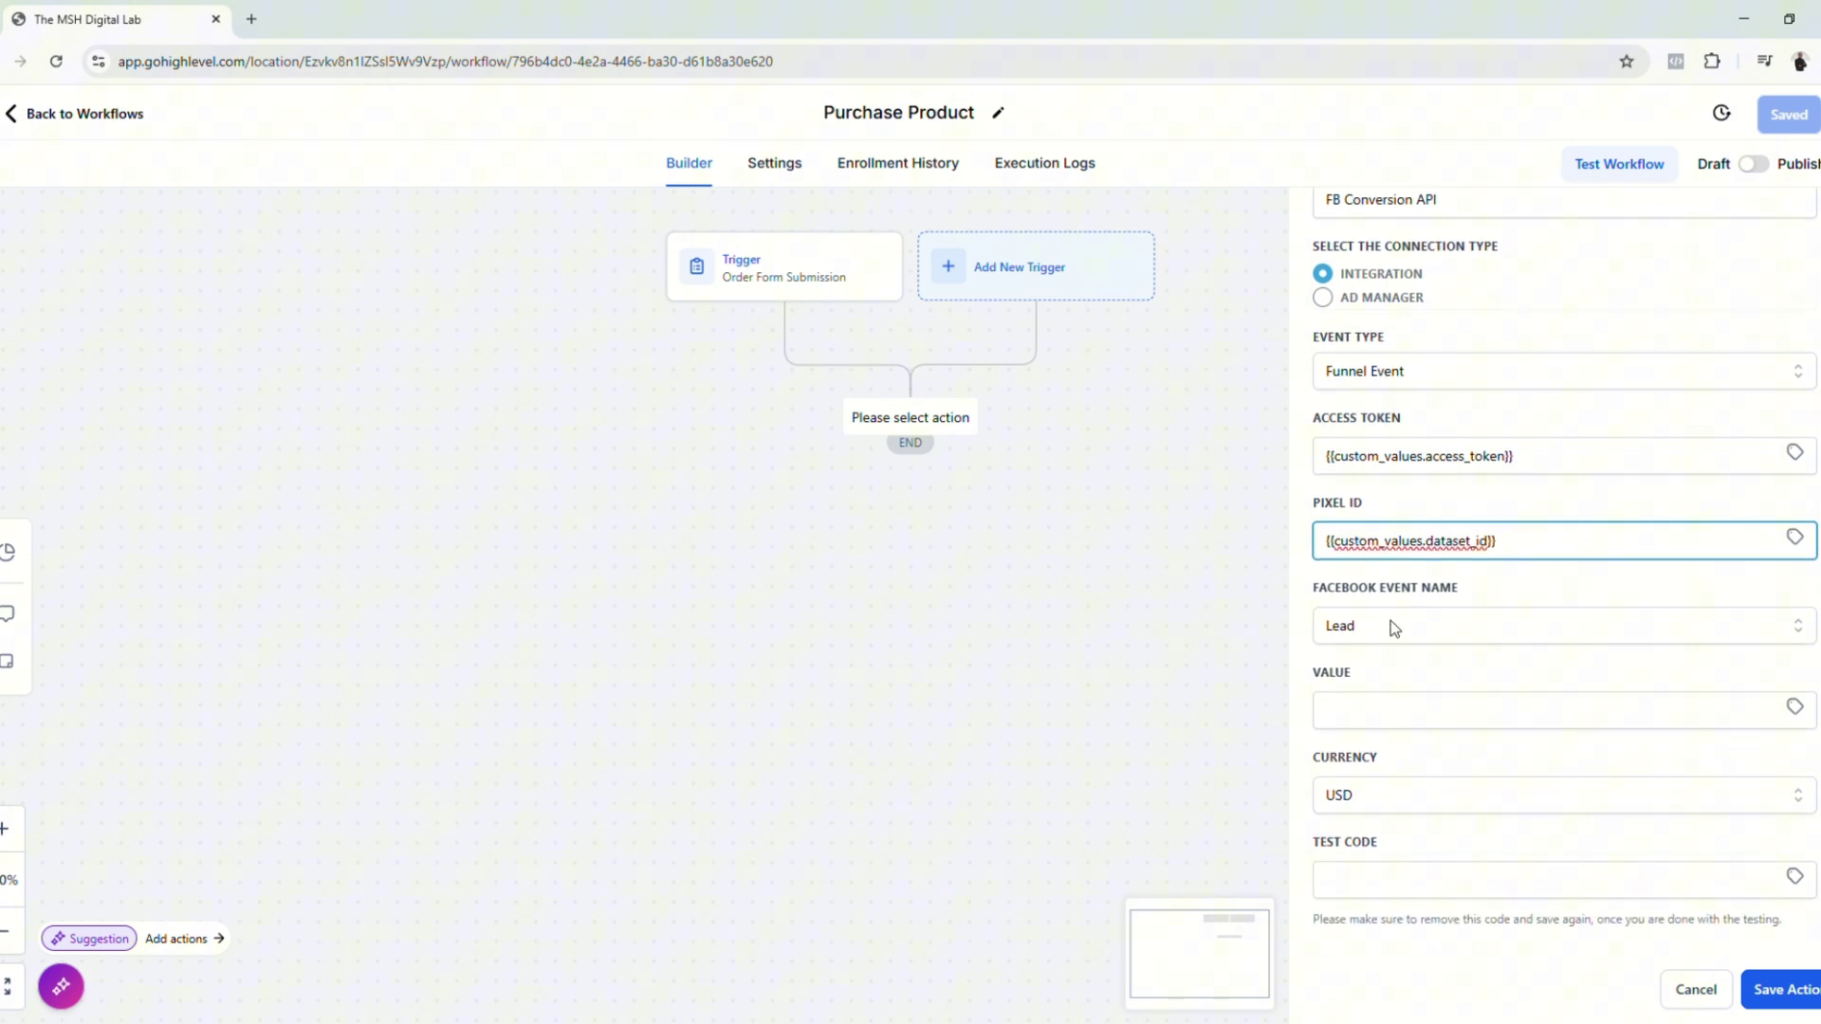
Step: Set the event name to Purchase and its Value to the Product Price custom value
{"action": "left_click", "coordinate": [1488, 634]}
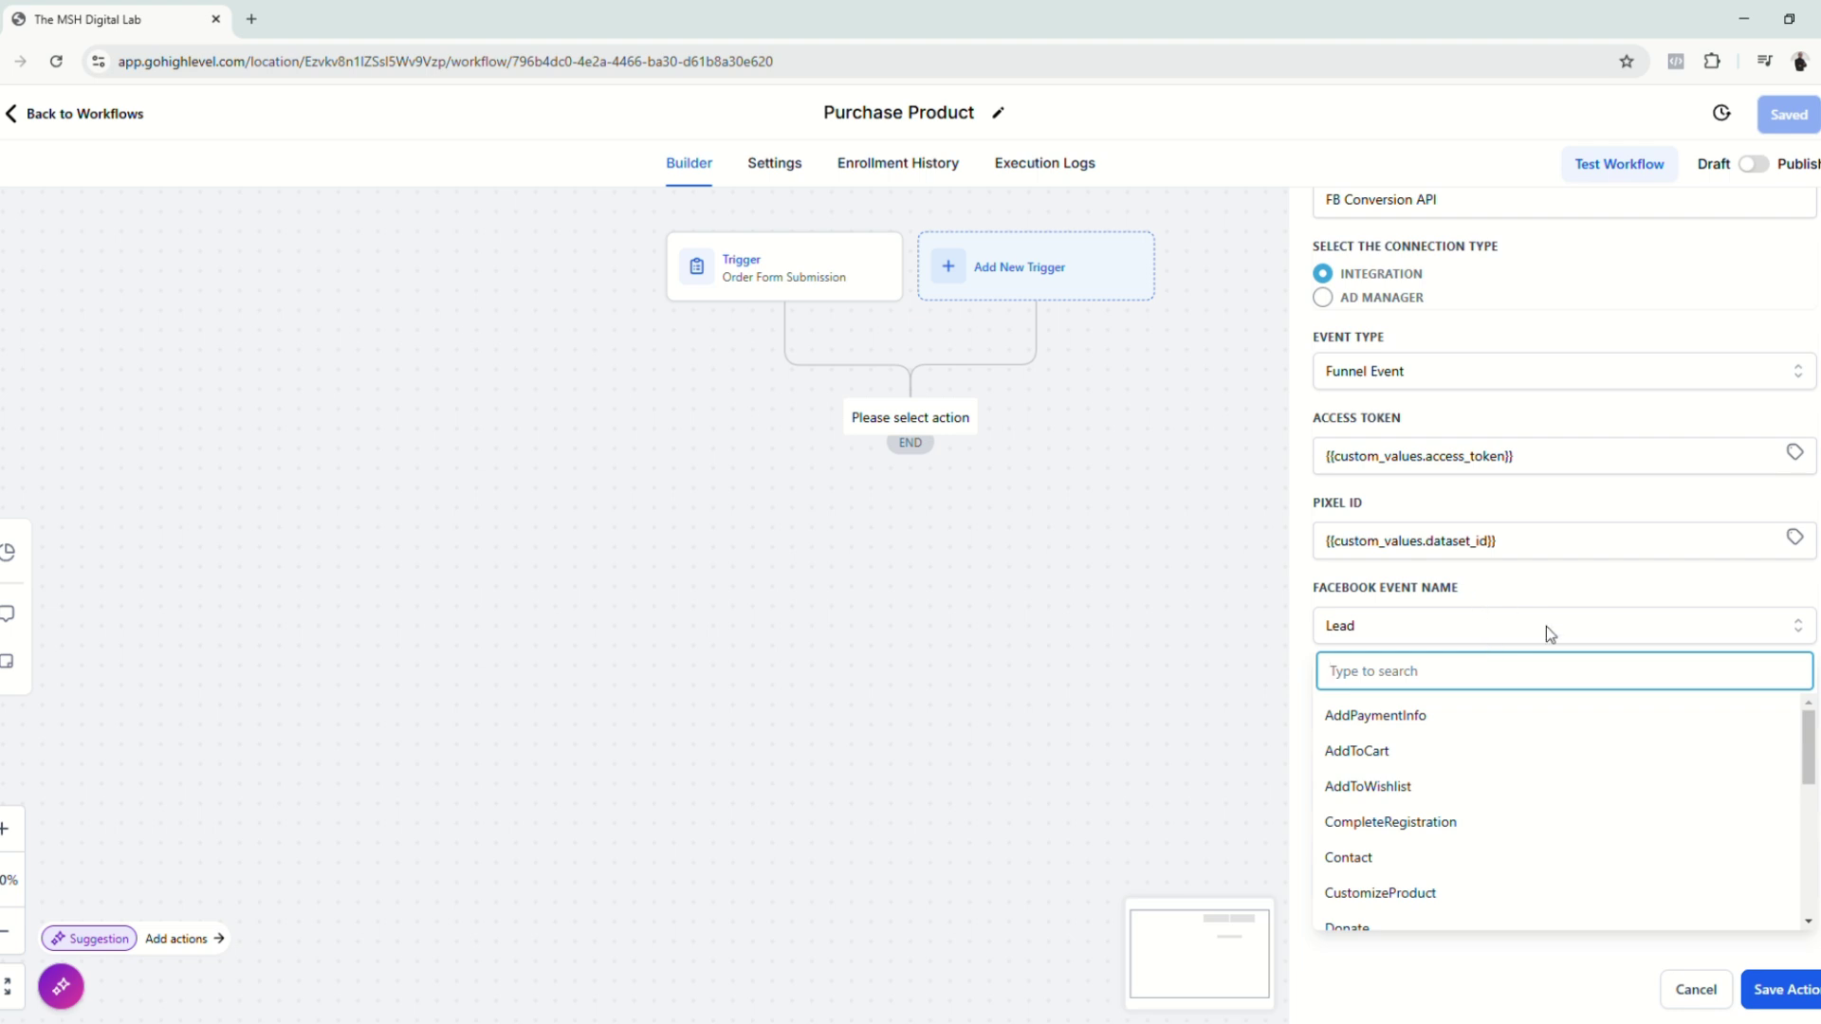
{"action": "scroll", "coordinate": [1521, 749], "scroll_direction": "down", "scroll_amount": 3}
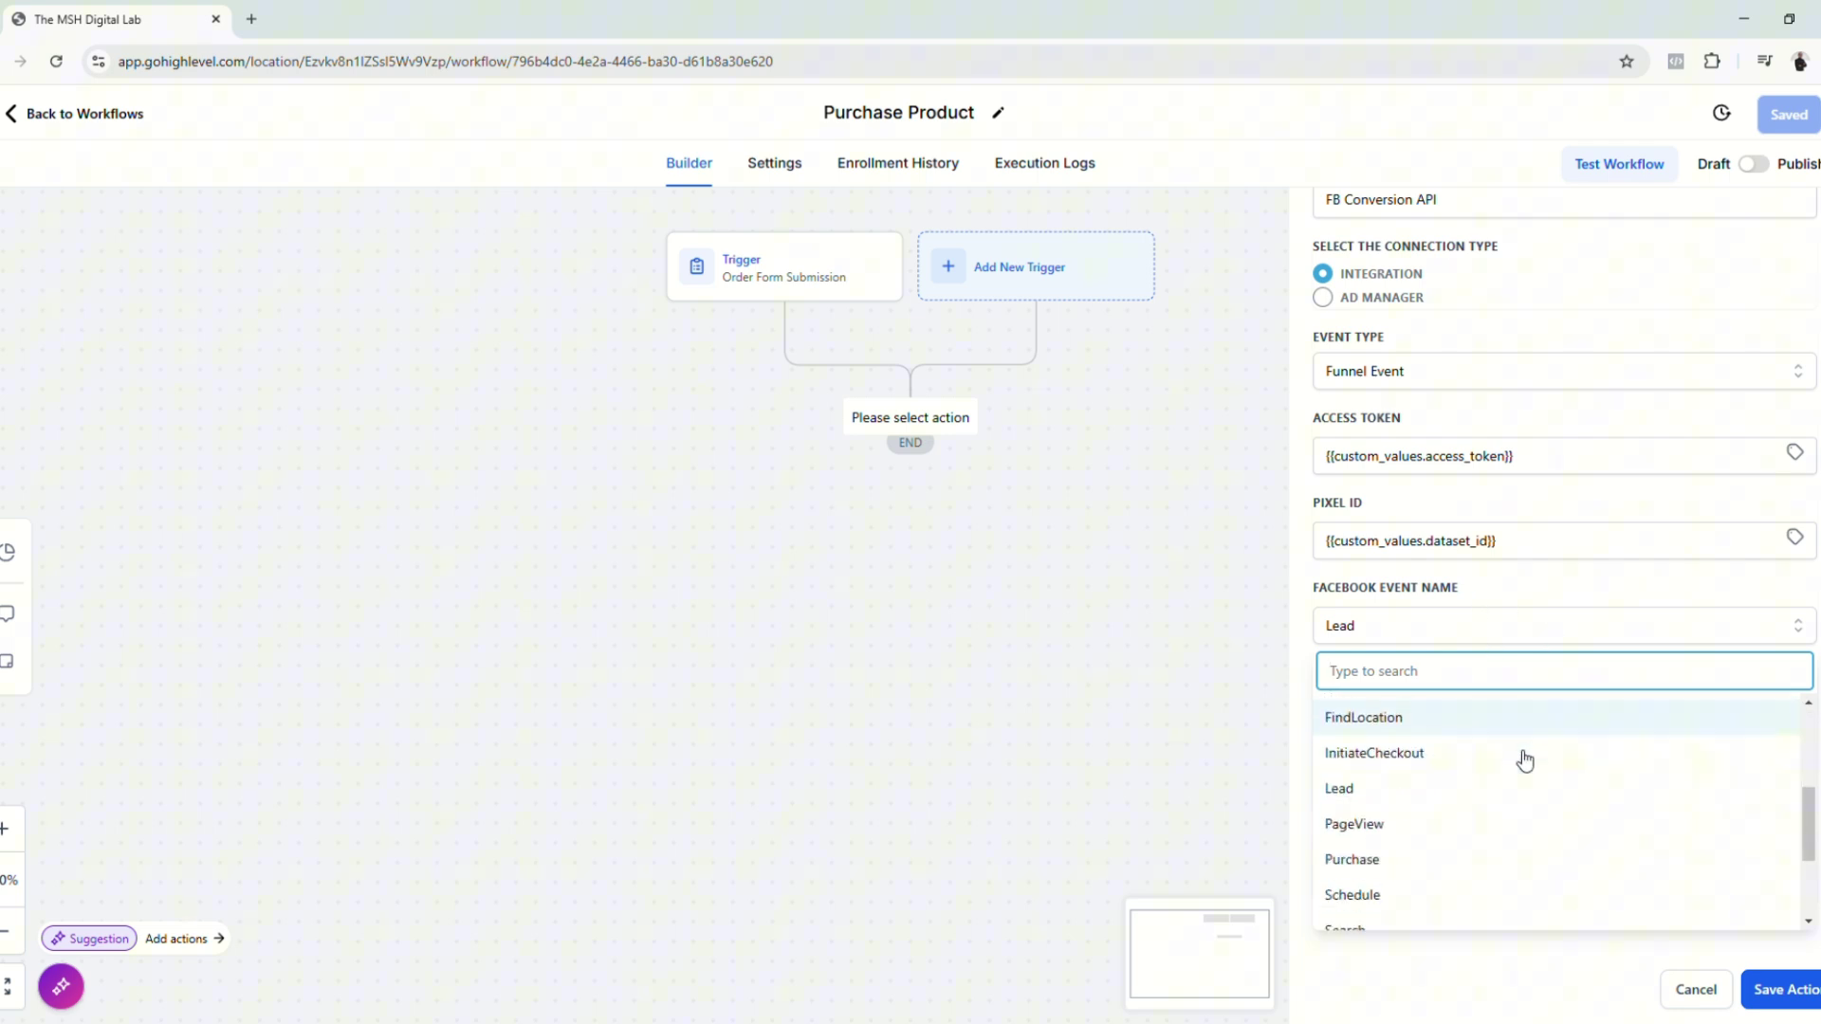
{"action": "left_click", "coordinate": [1498, 810]}
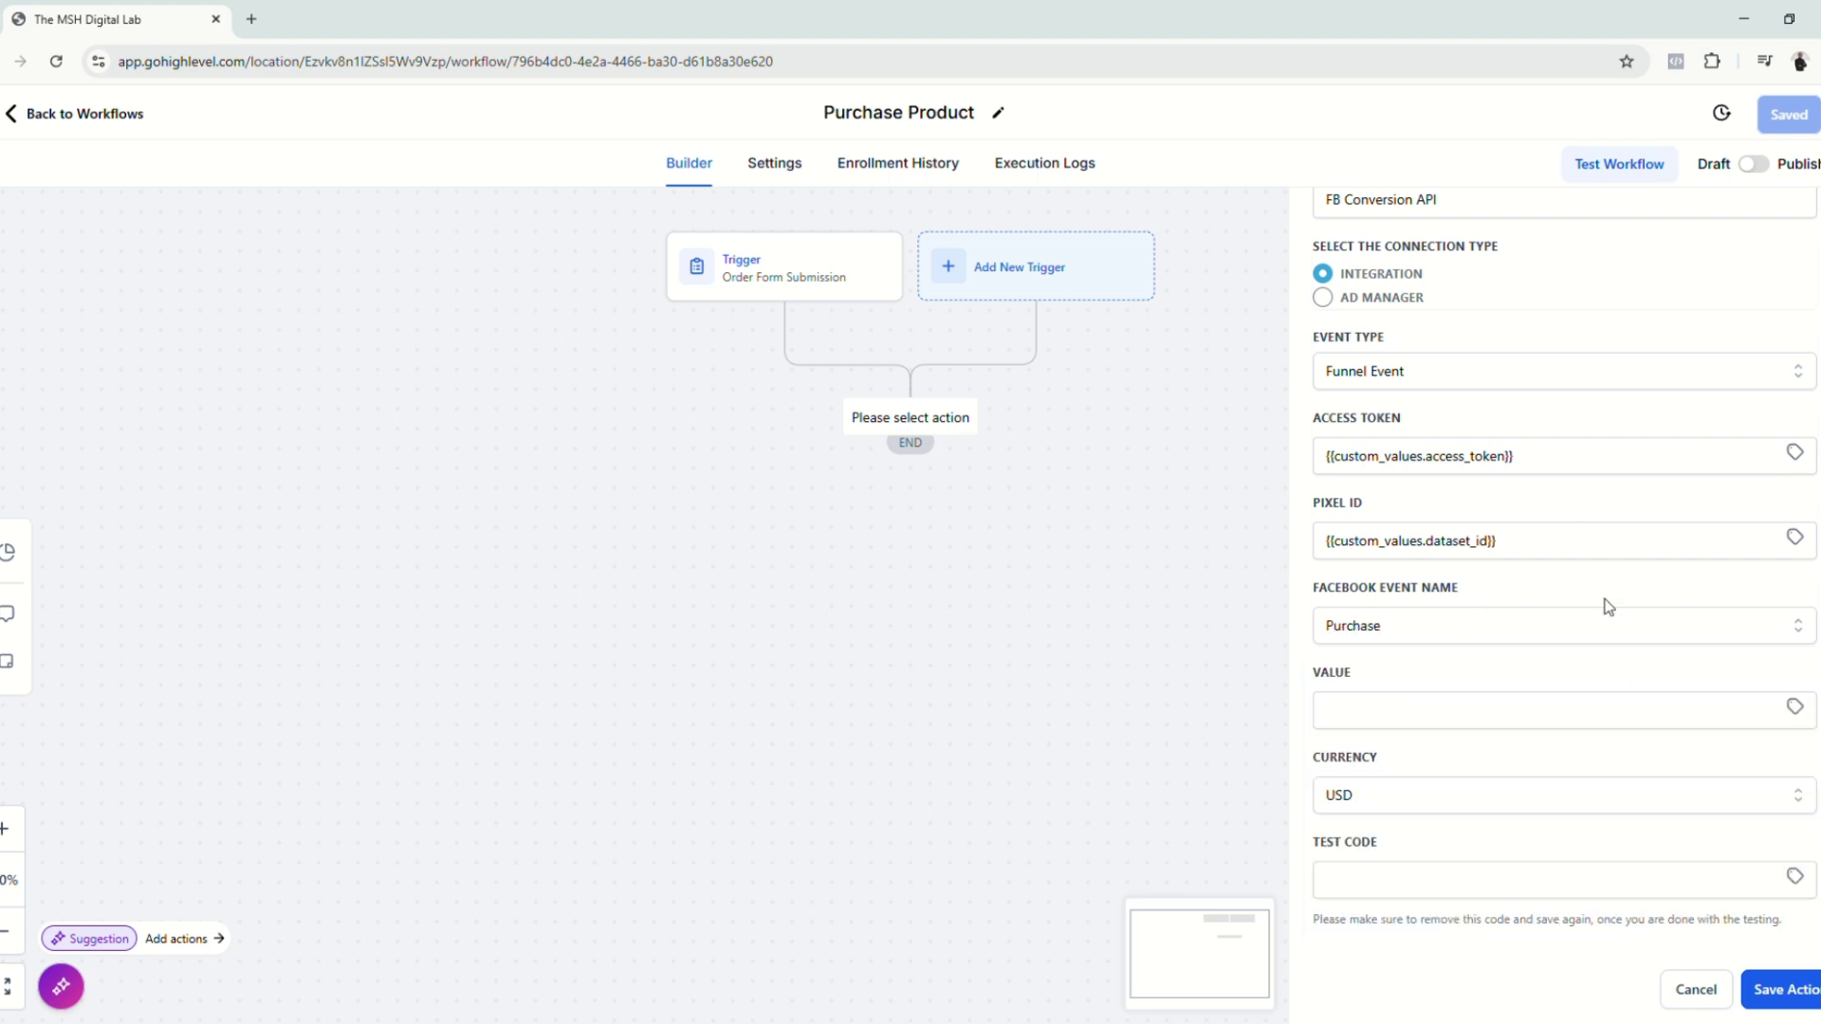
{"action": "left_click", "coordinate": [1795, 707]}
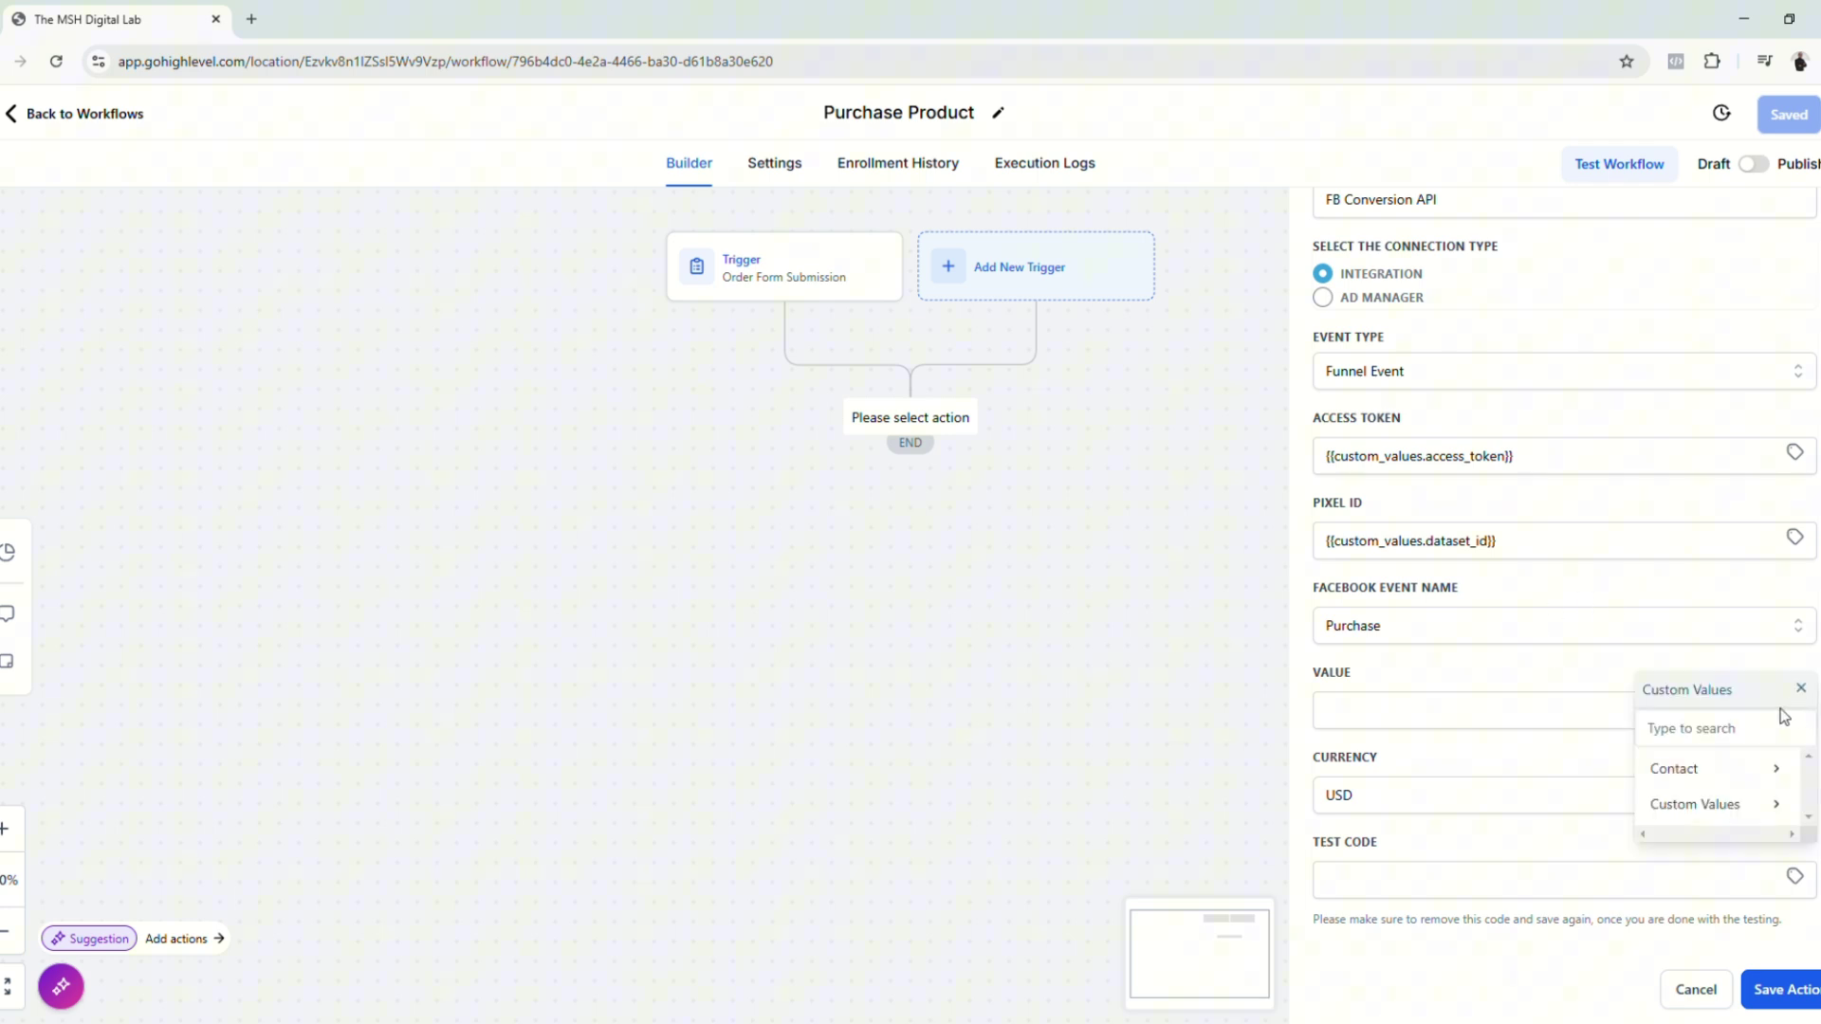
{"action": "left_click", "coordinate": [1761, 802]}
{"action": "left_click", "coordinate": [1759, 785]}
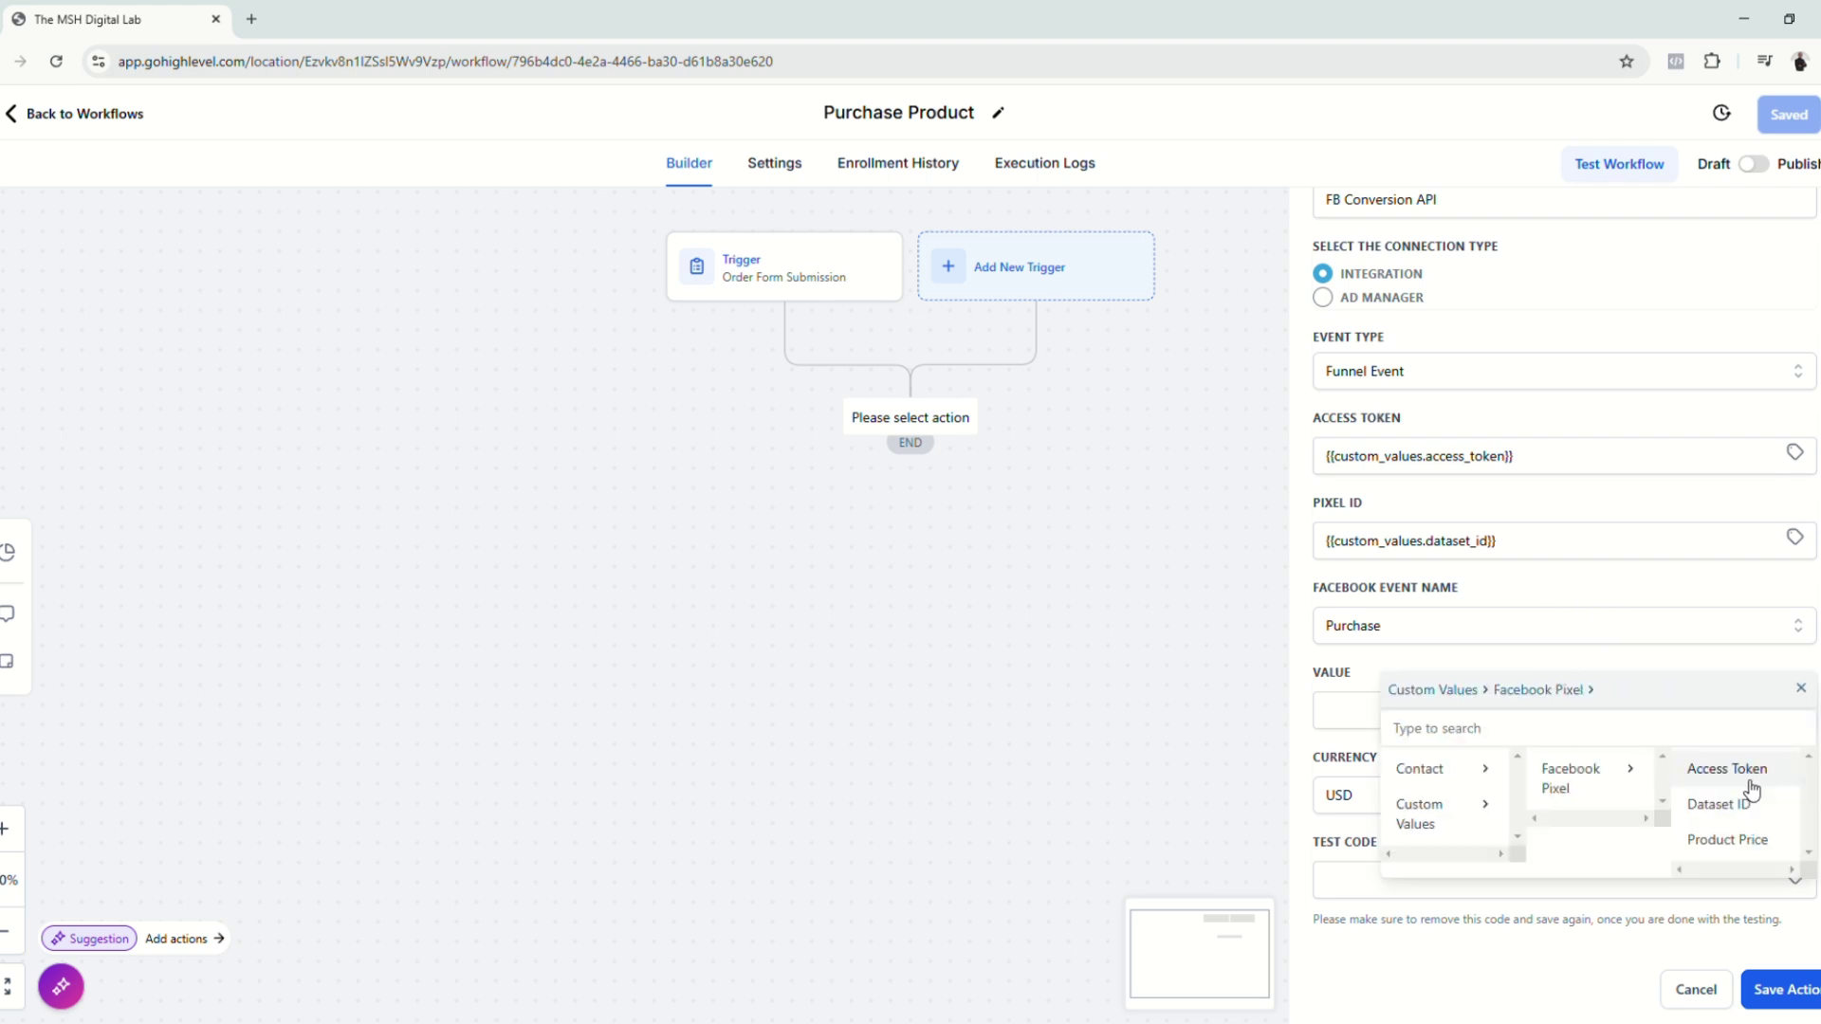
{"action": "left_click", "coordinate": [1720, 841]}
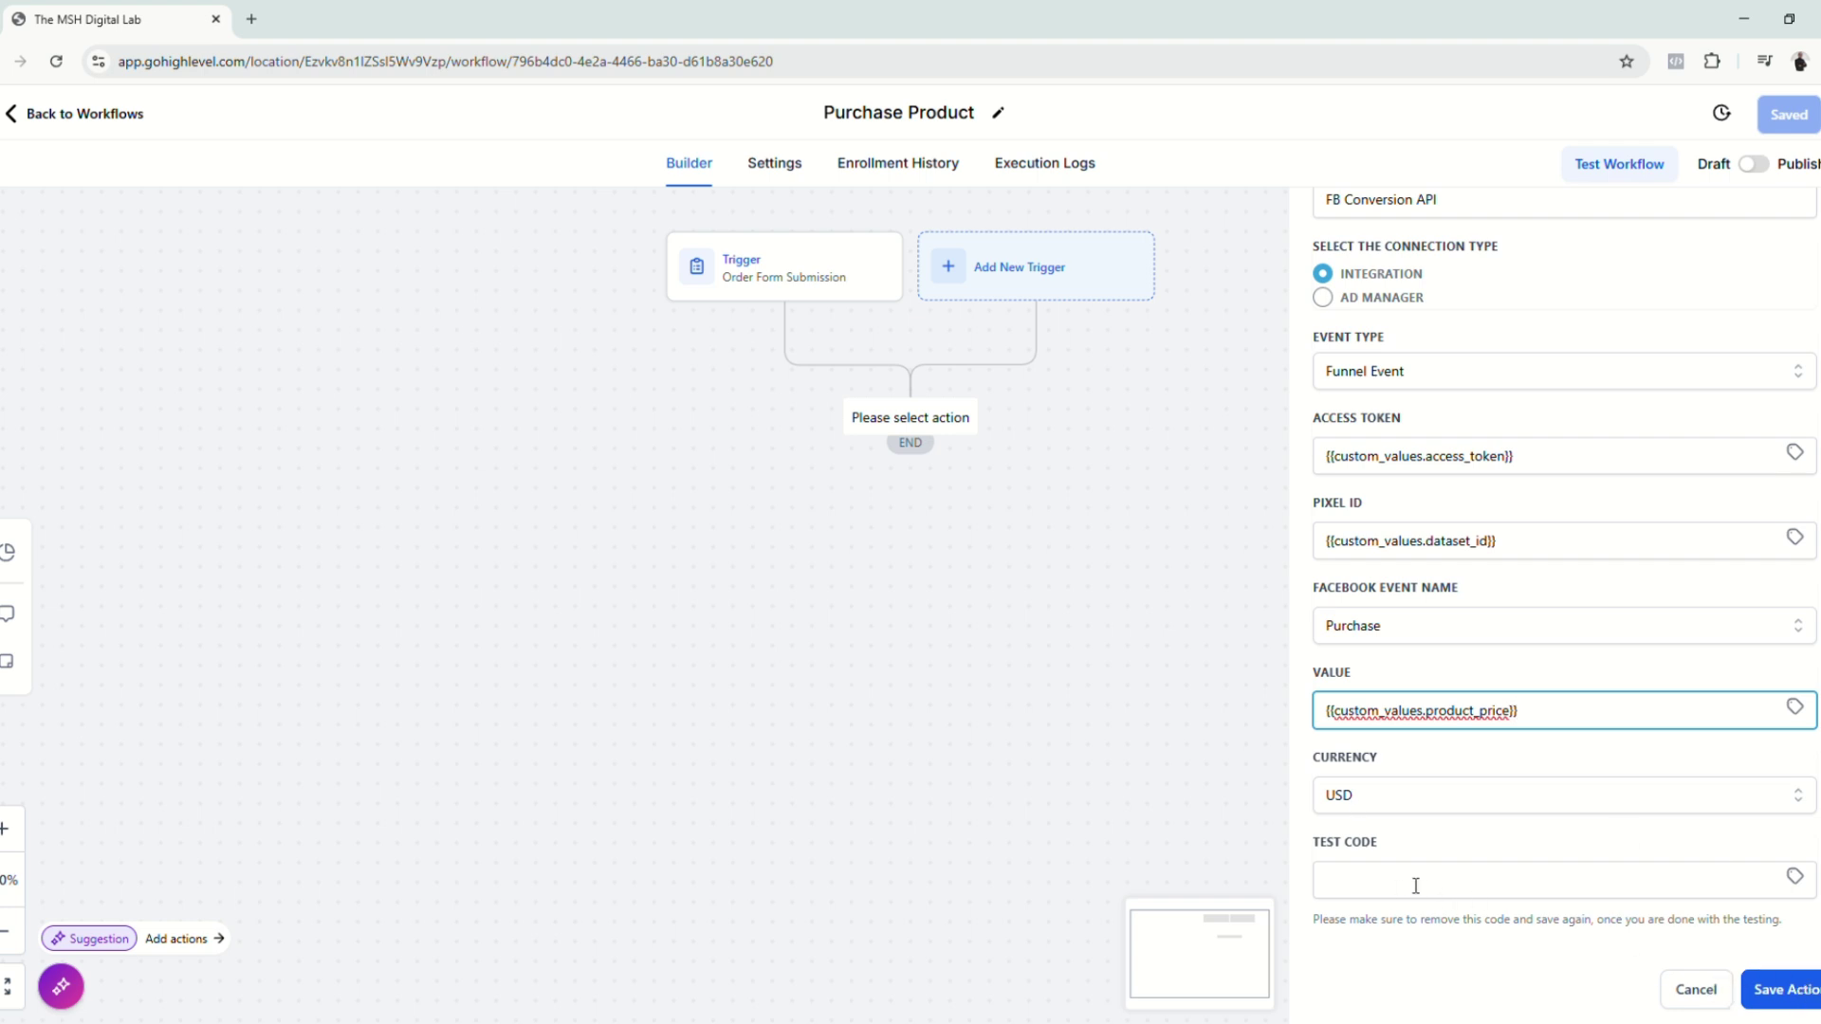
Step: Save the Conversion API action, publish and save the workflow, and return to the list
{"action": "left_click", "coordinate": [1796, 991]}
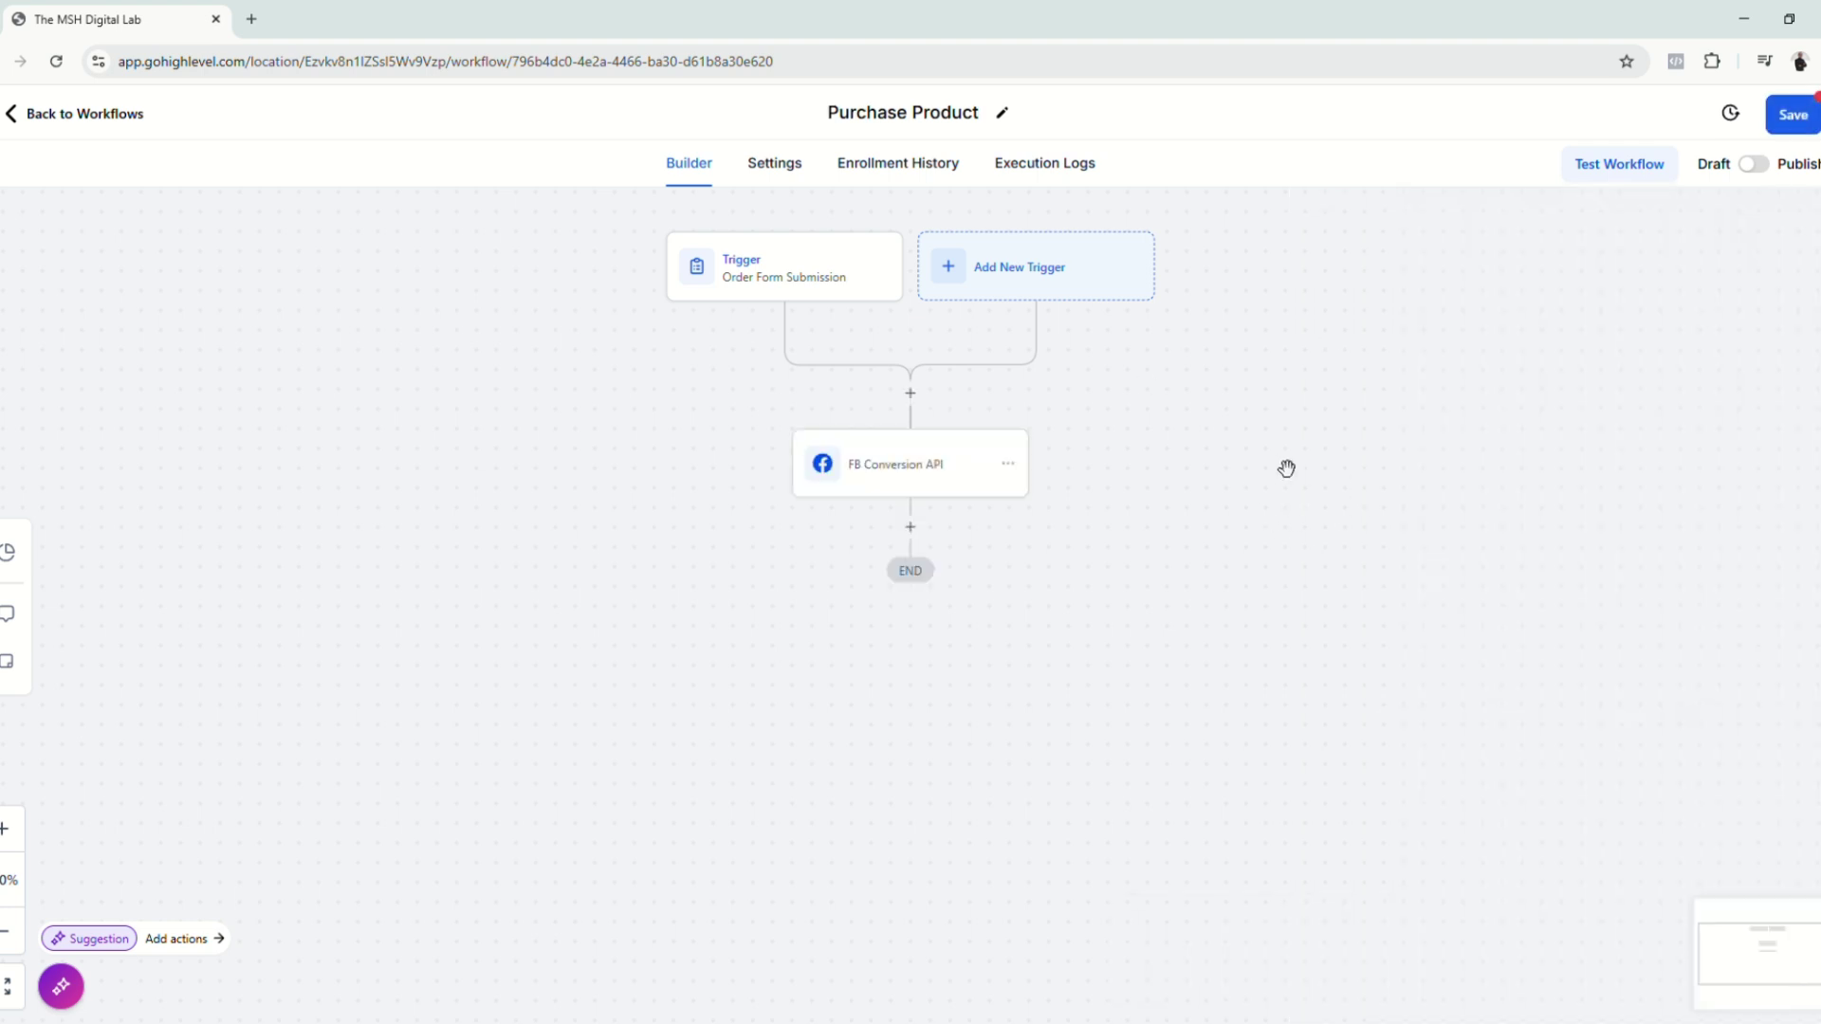
{"action": "left_click", "coordinate": [1764, 169]}
{"action": "left_click", "coordinate": [1791, 115]}
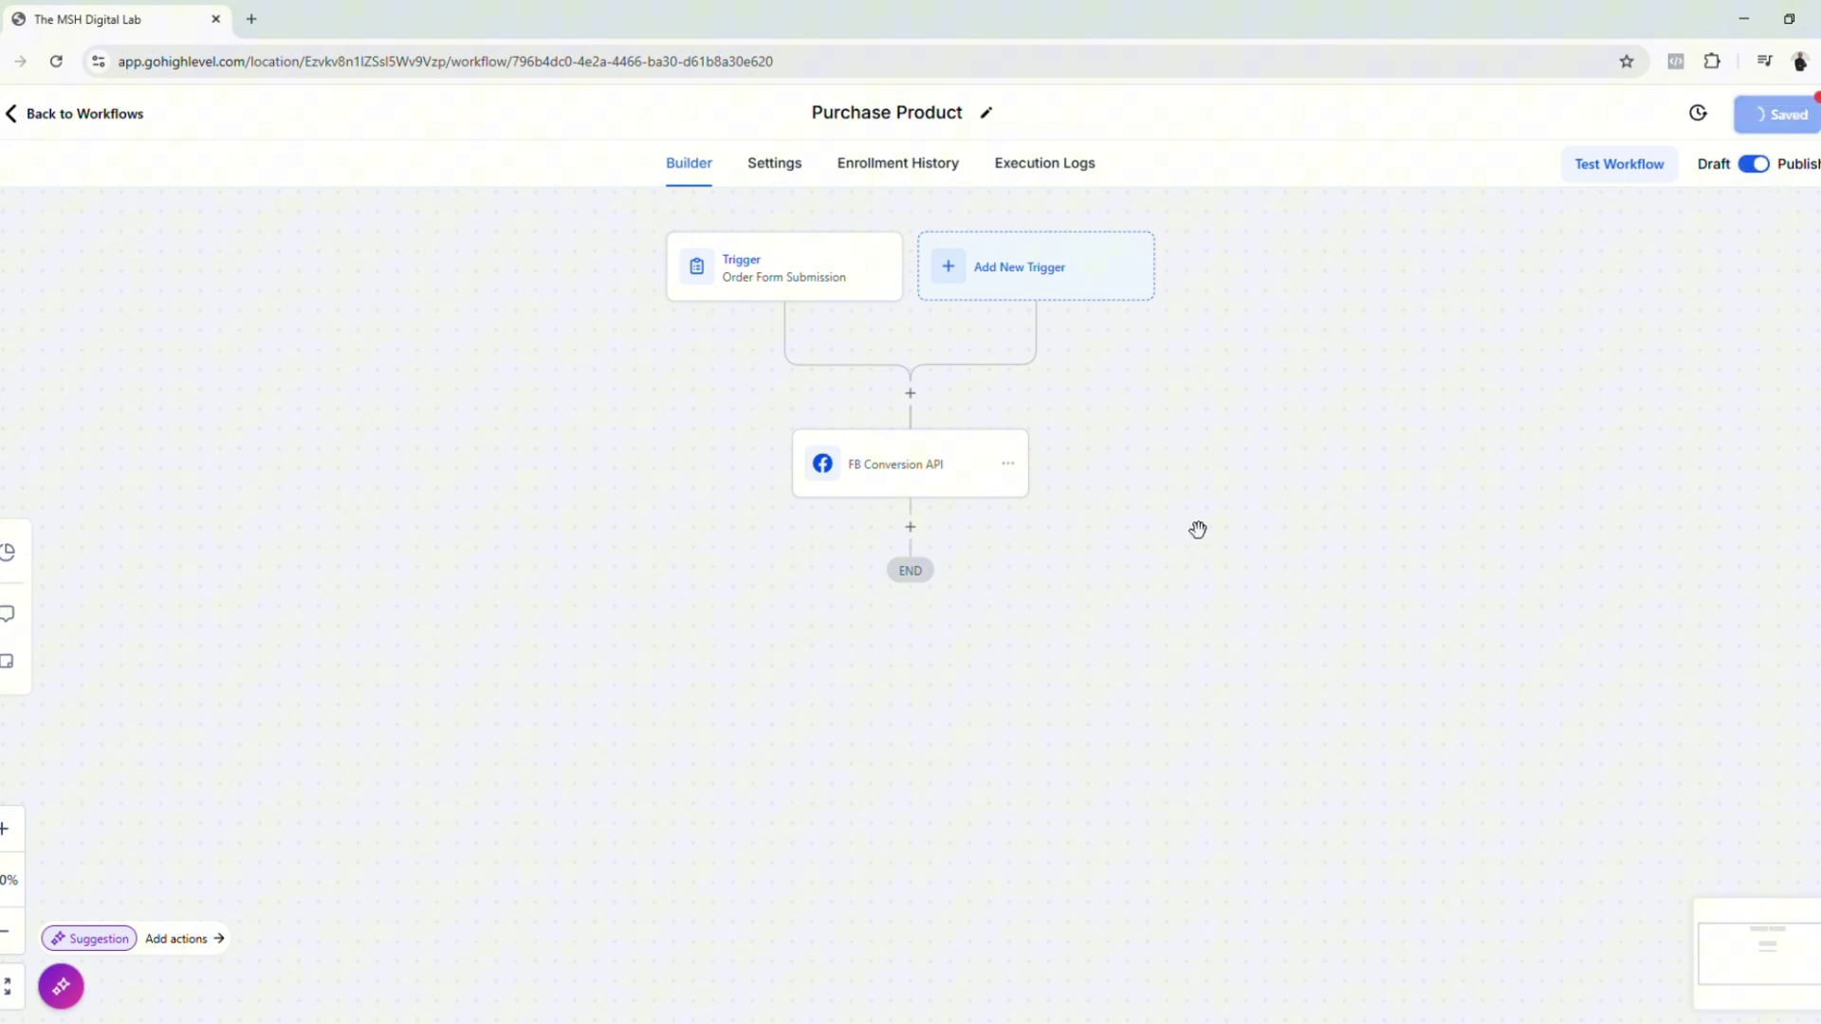
{"action": "key", "text": "alt+Left"}
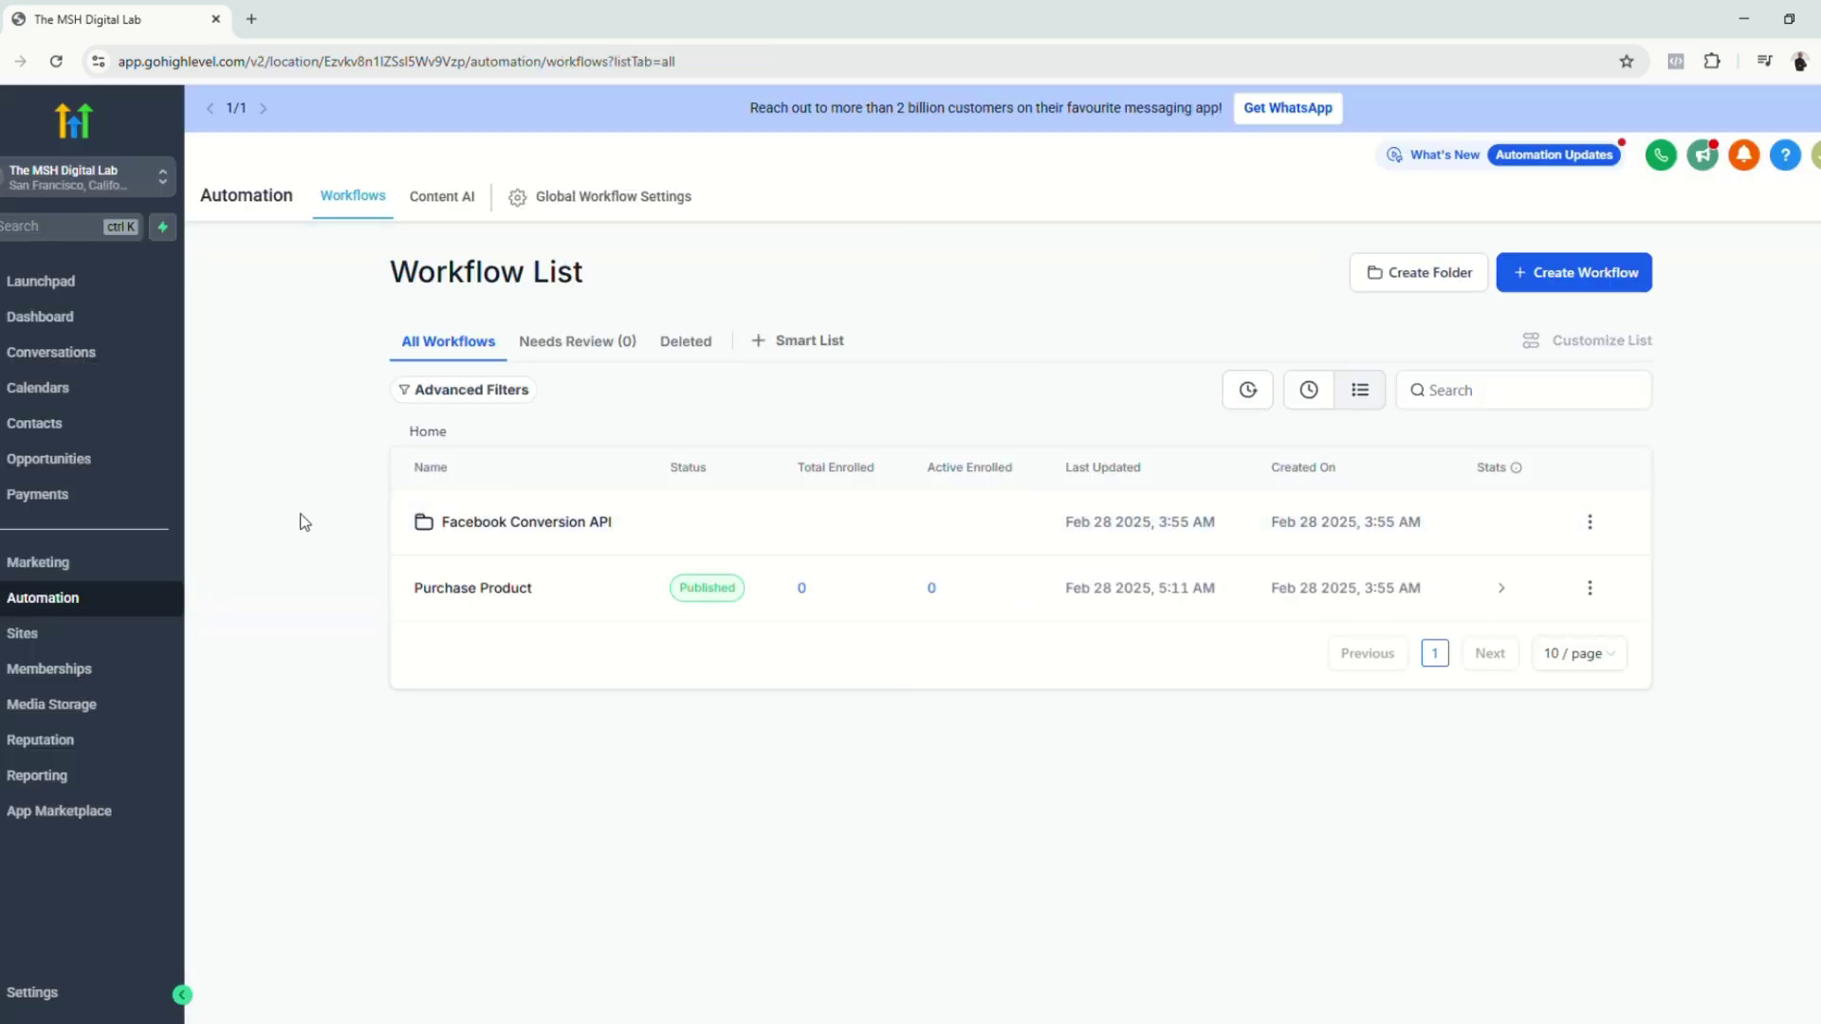
Step: Save The MSH Digital Lab funnel with Test payment mode and preview its home page
{"action": "left_click", "coordinate": [104, 633]}
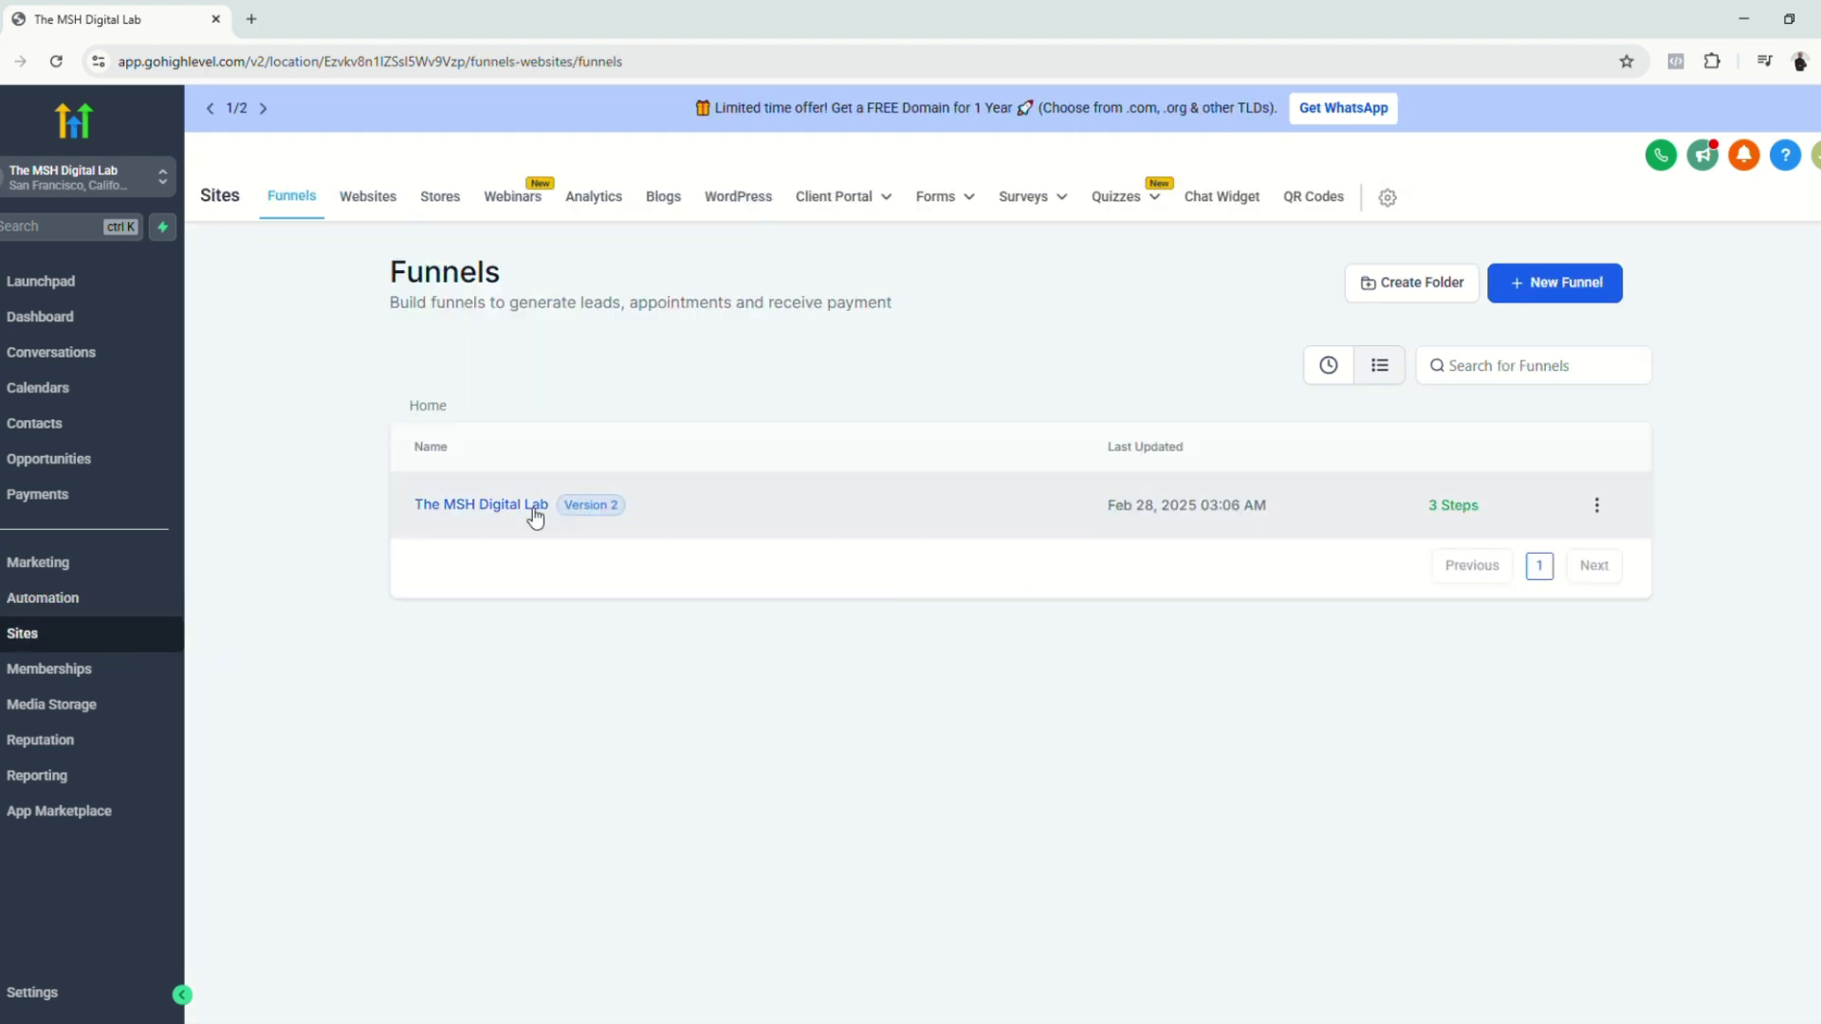
{"action": "left_click", "coordinate": [521, 505]}
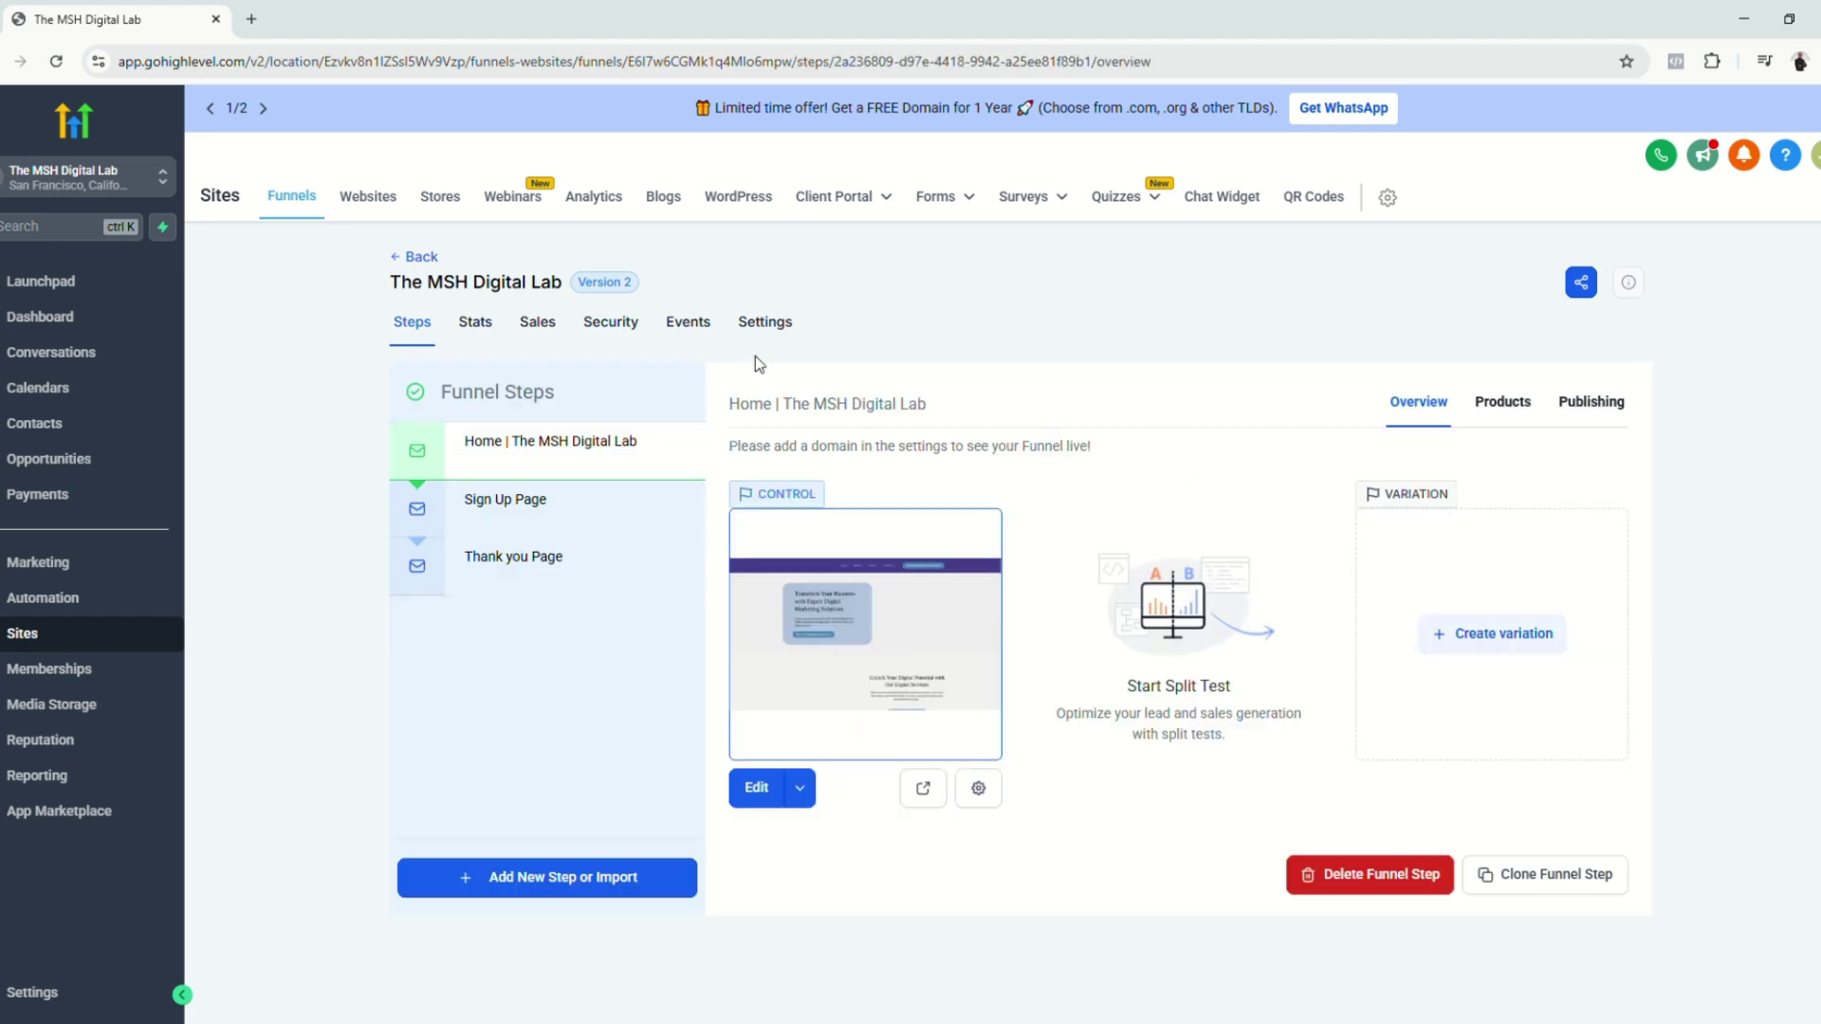
{"action": "left_click", "coordinate": [781, 323]}
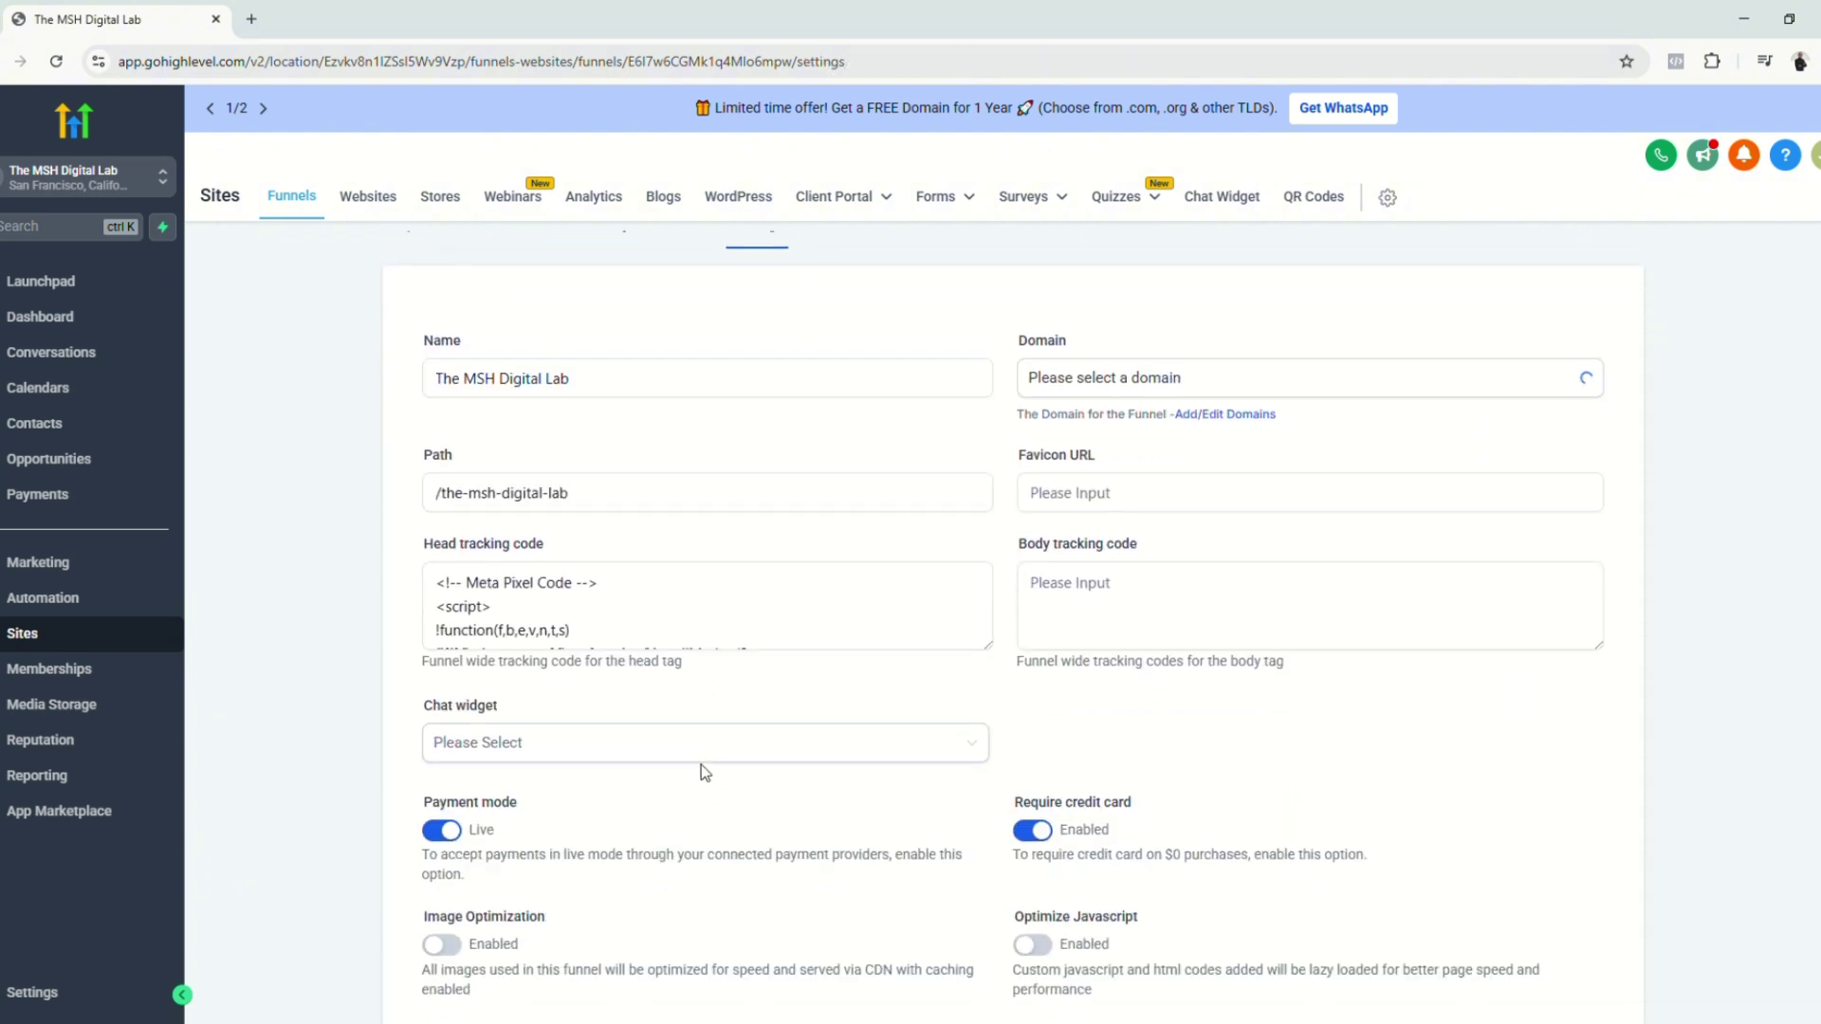
{"action": "scroll", "coordinate": [708, 811], "scroll_direction": "down", "scroll_amount": 2}
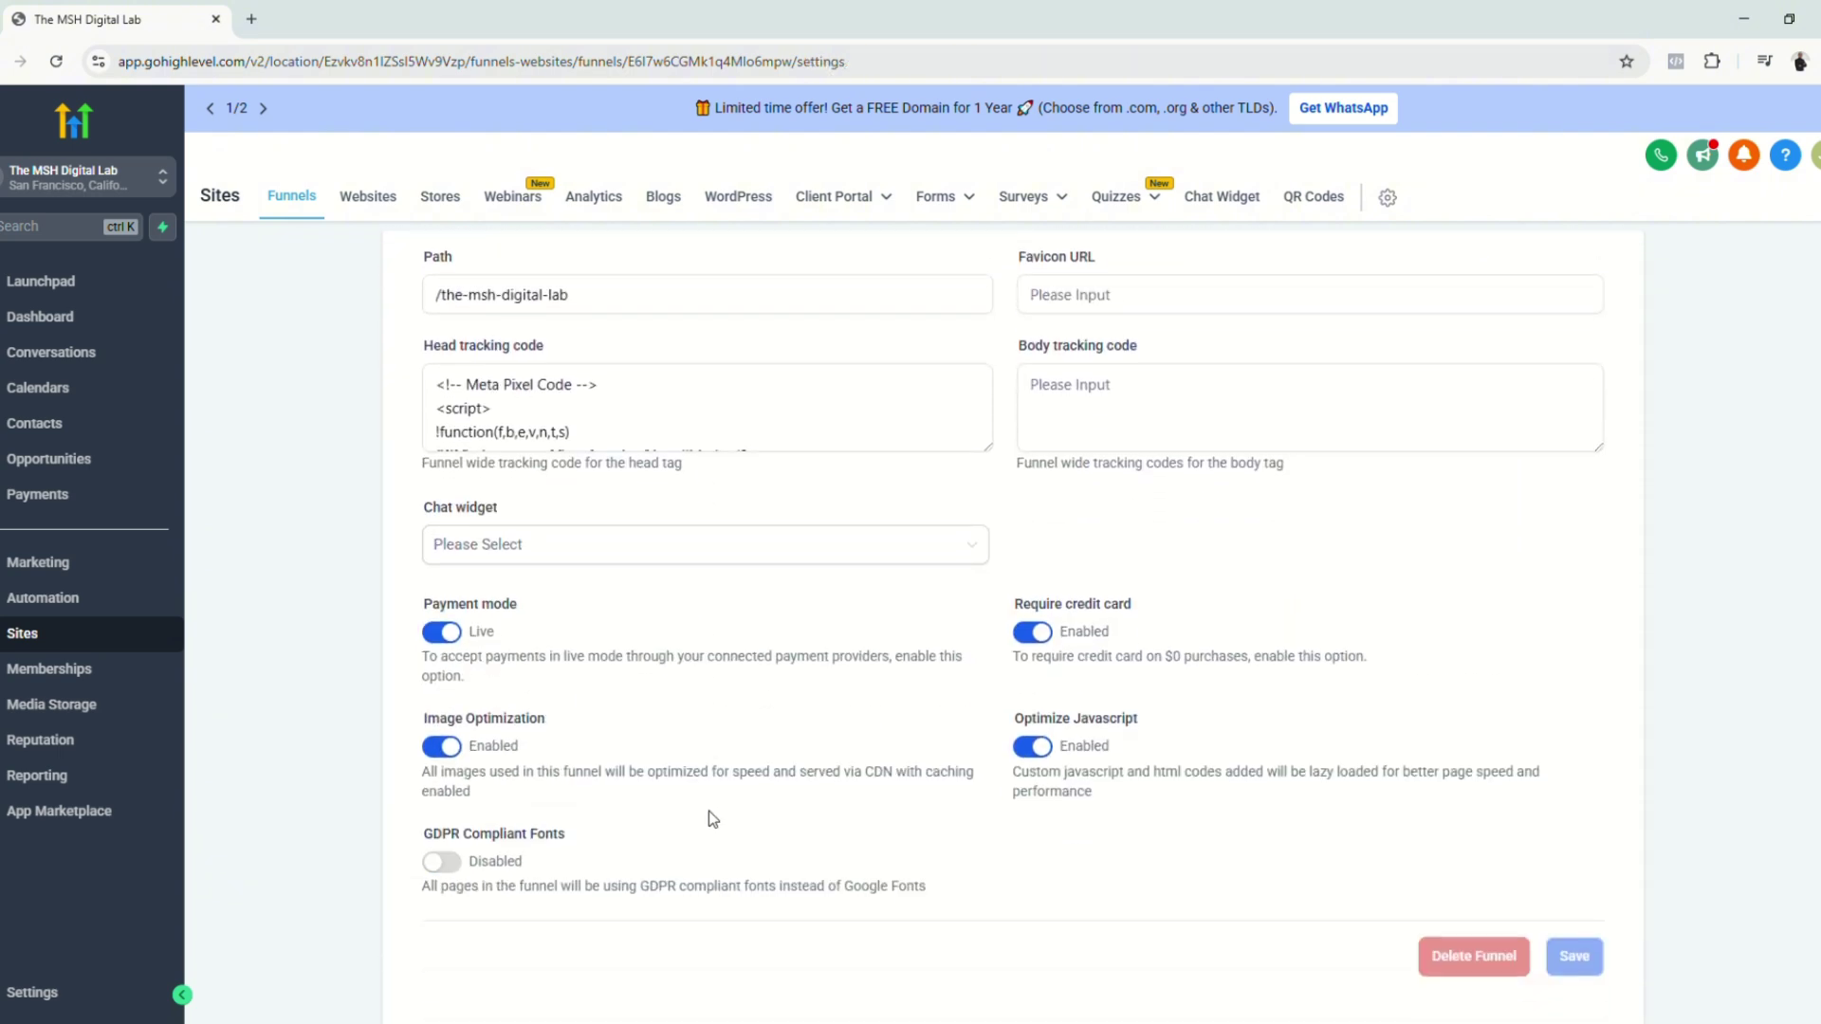
{"action": "left_click", "coordinate": [462, 636]}
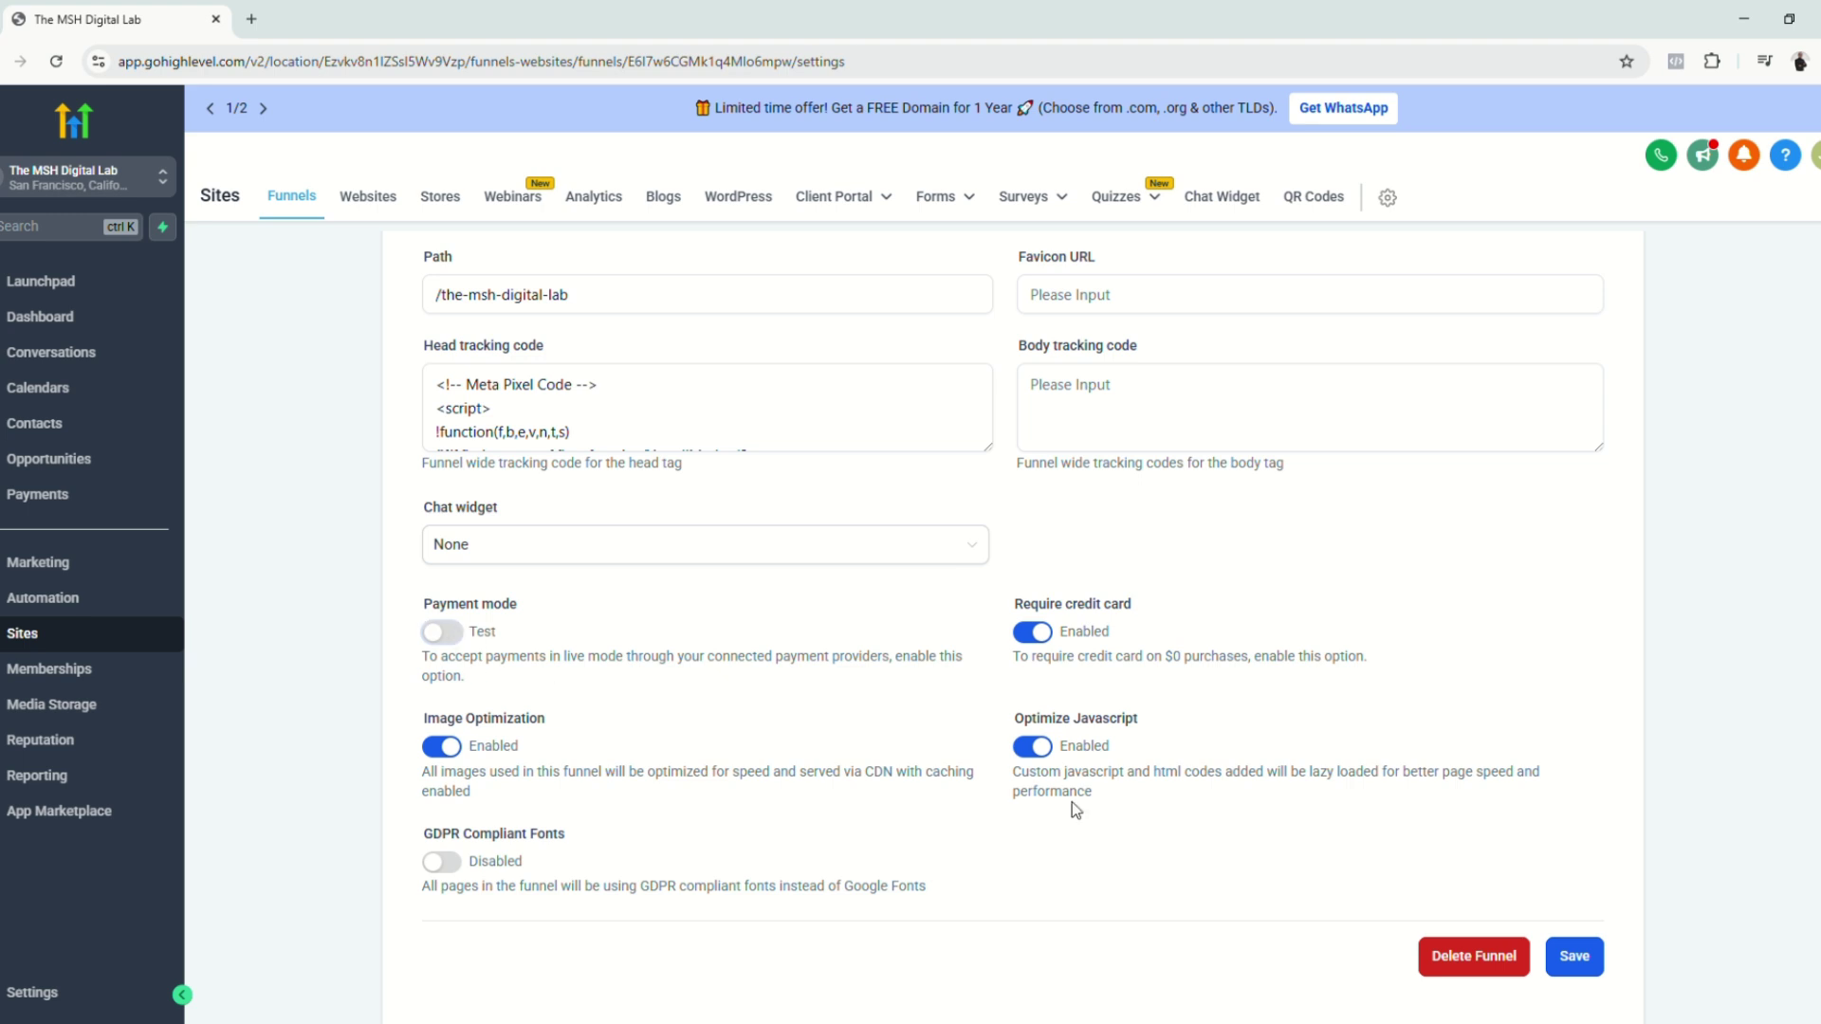
{"action": "left_click", "coordinate": [1574, 963]}
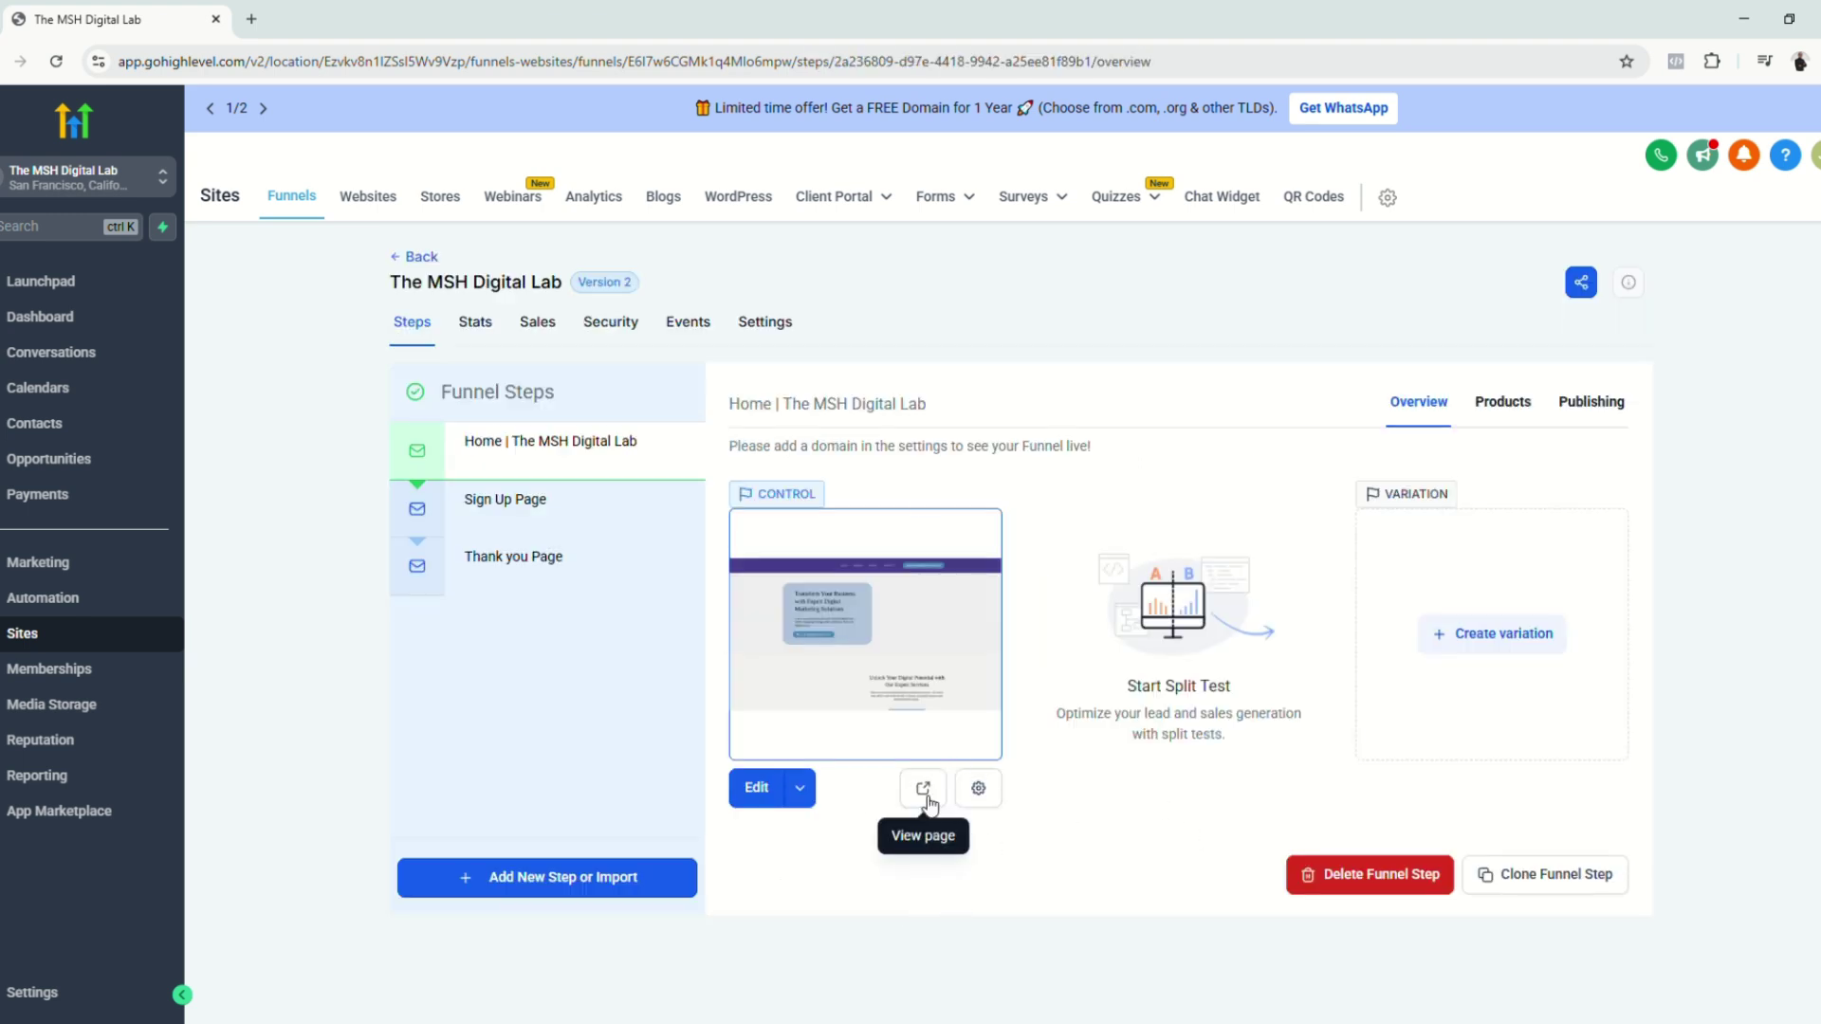
{"action": "left_click", "coordinate": [922, 788]}
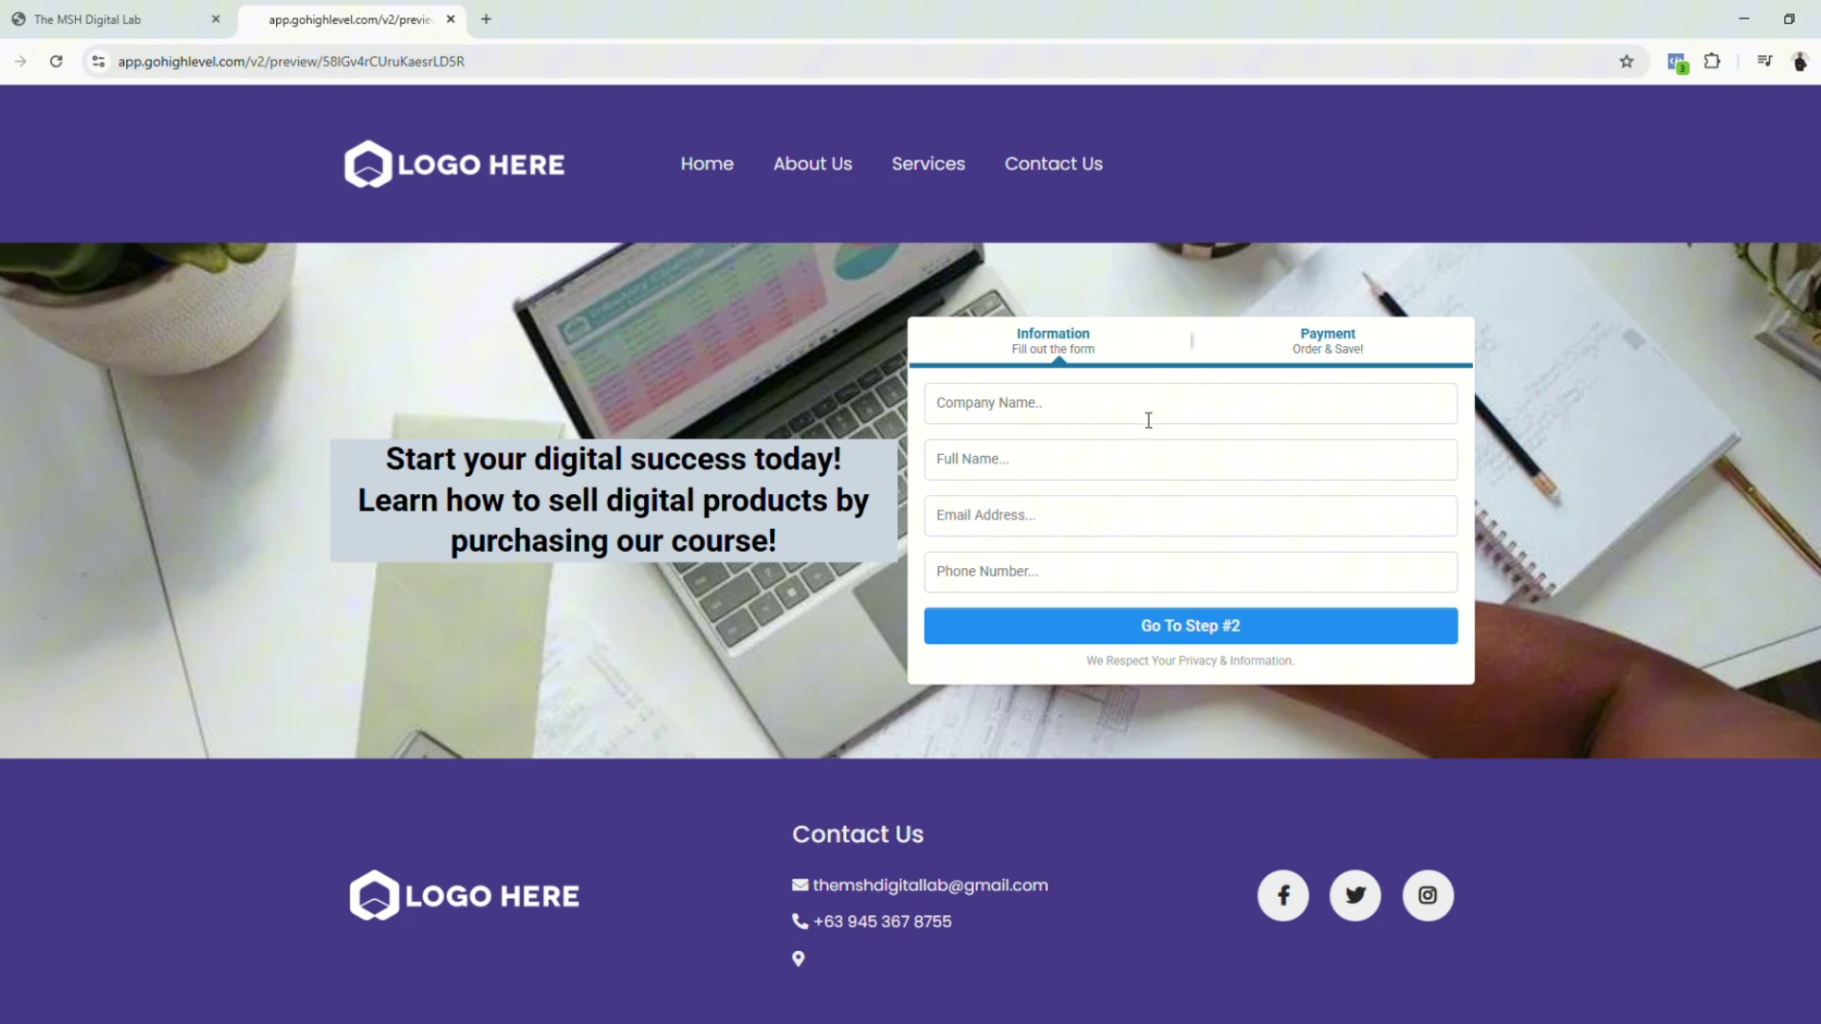
Step: Order The MSH Digital Marketing course ($9.99) with autofilled details and test card 4111
{"action": "left_click", "coordinate": [1159, 523]}
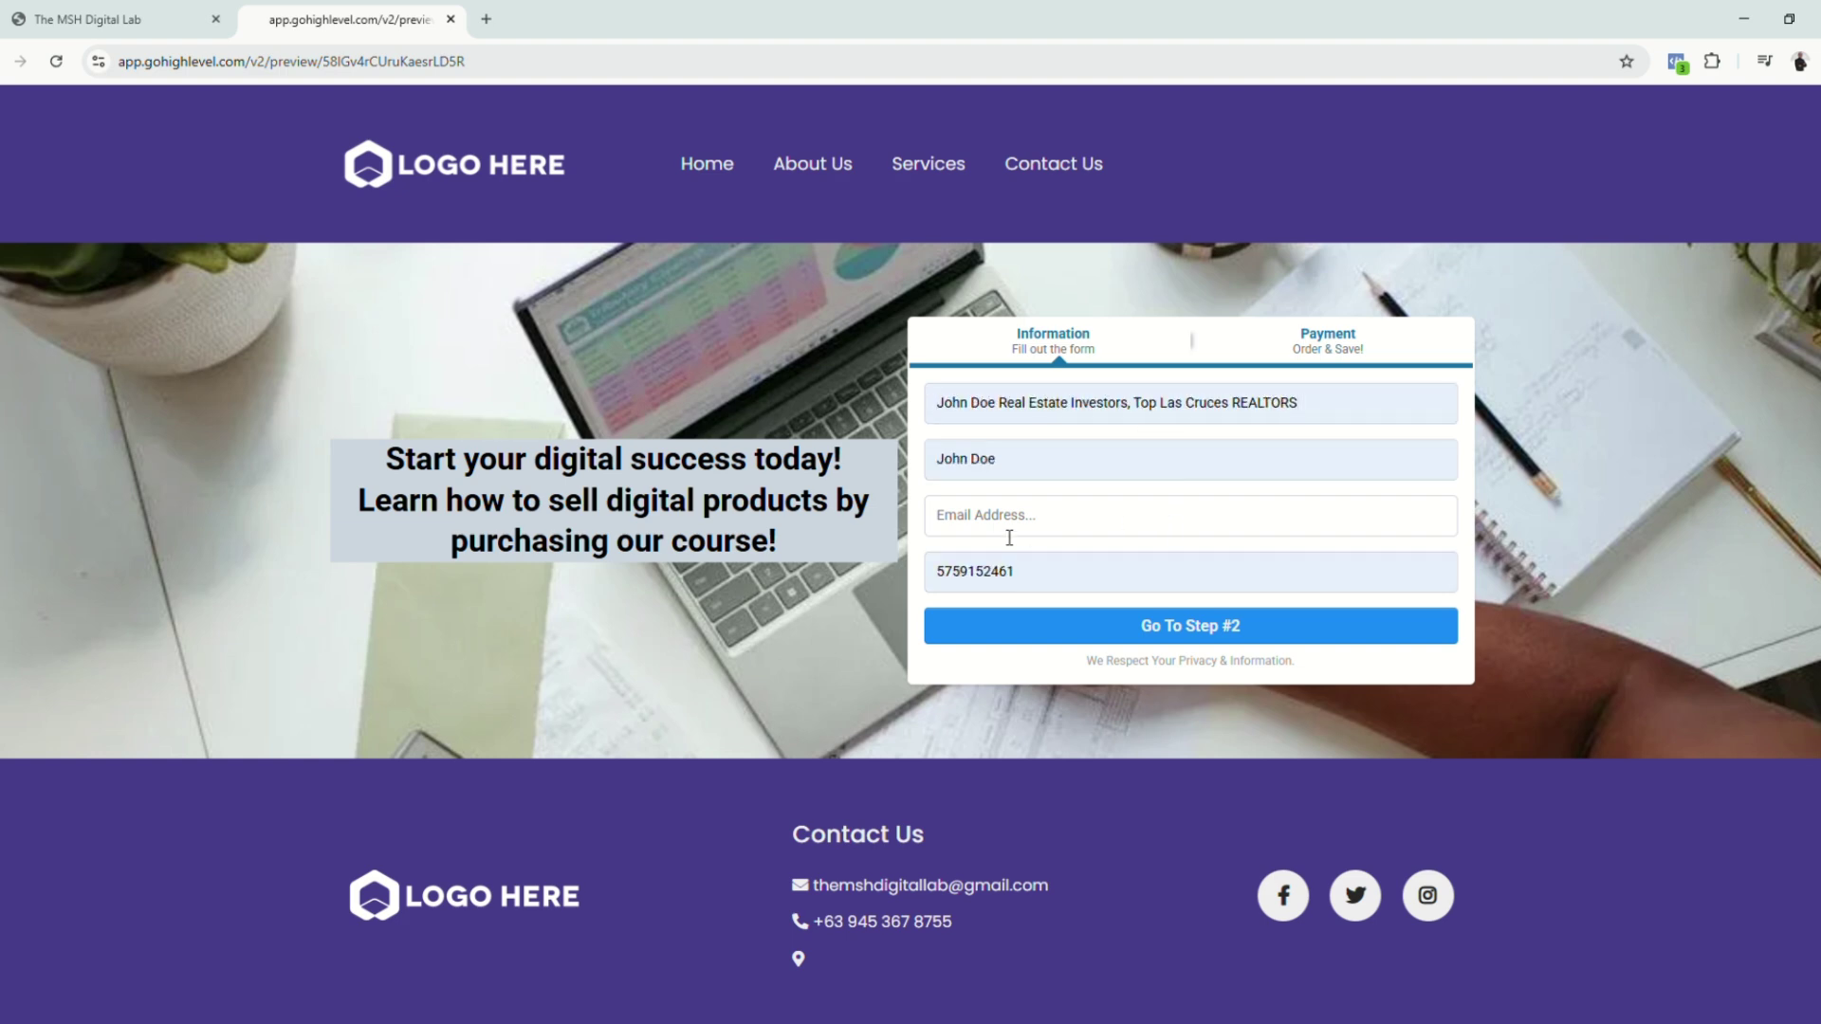
{"action": "left_click", "coordinate": [1237, 626]}
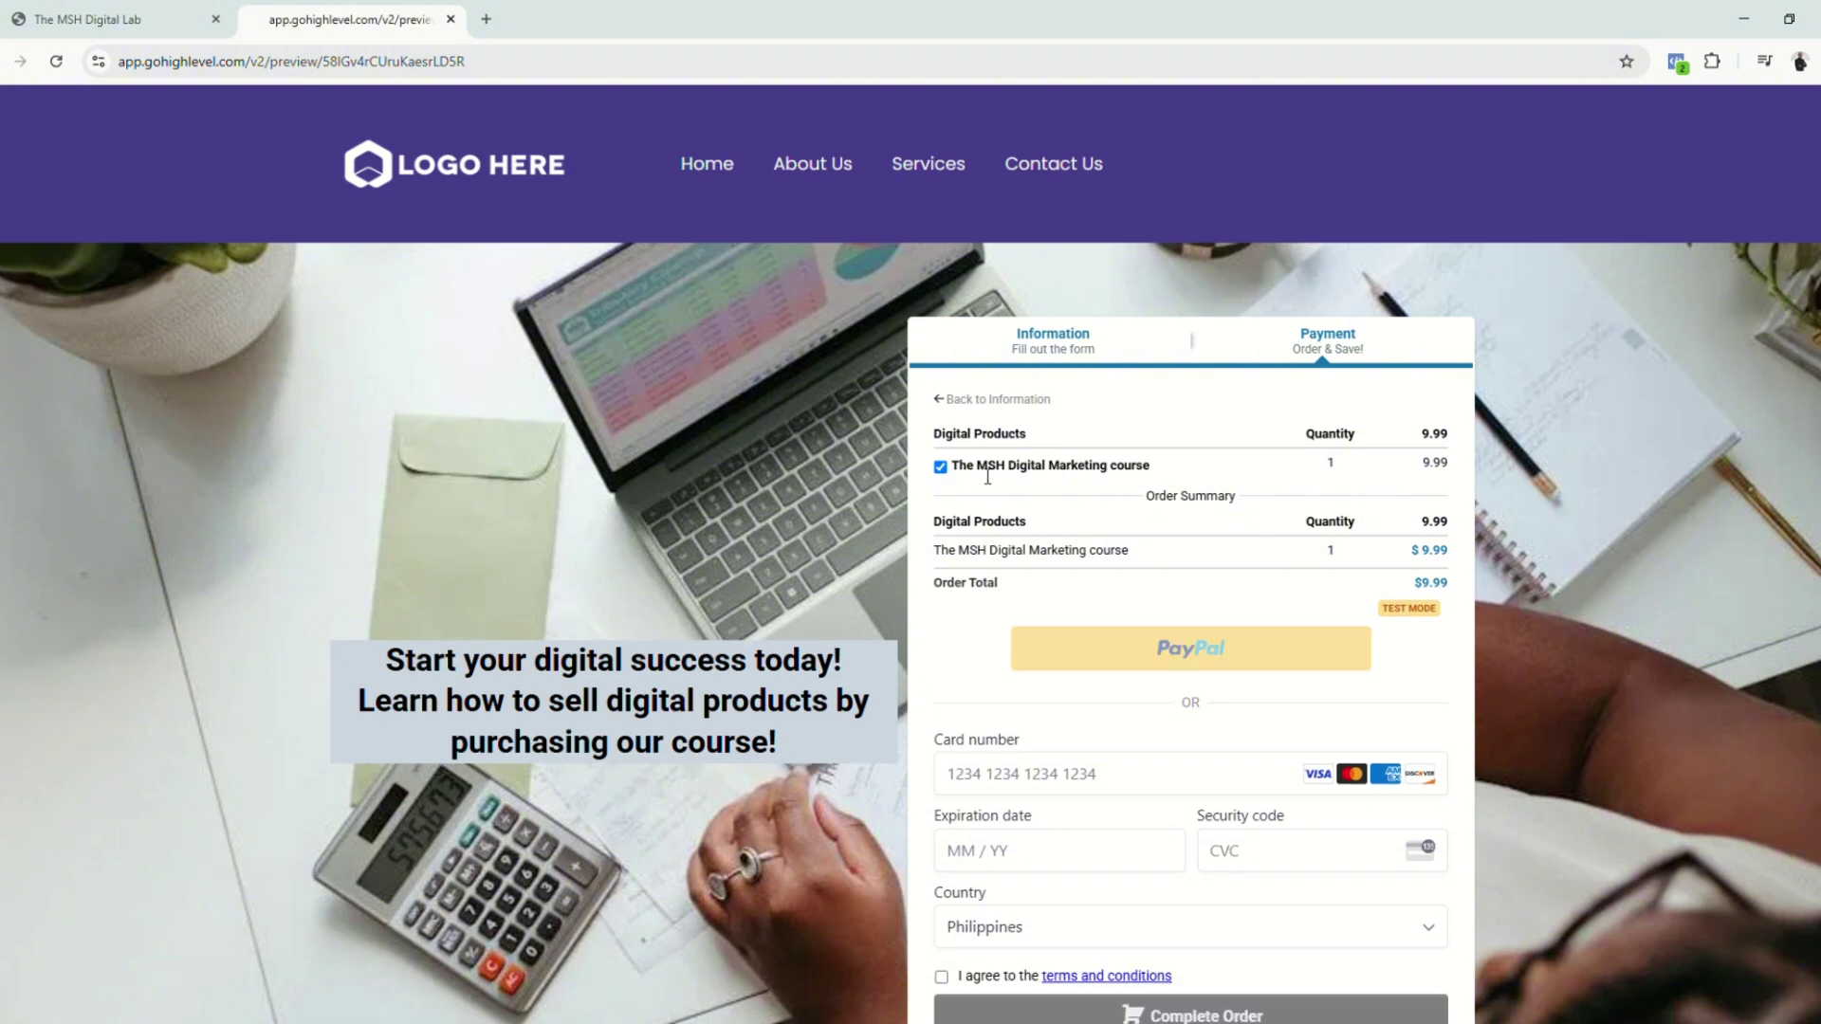
{"action": "left_click_drag", "start_coordinate": [1147, 468], "coordinate": [963, 470]}
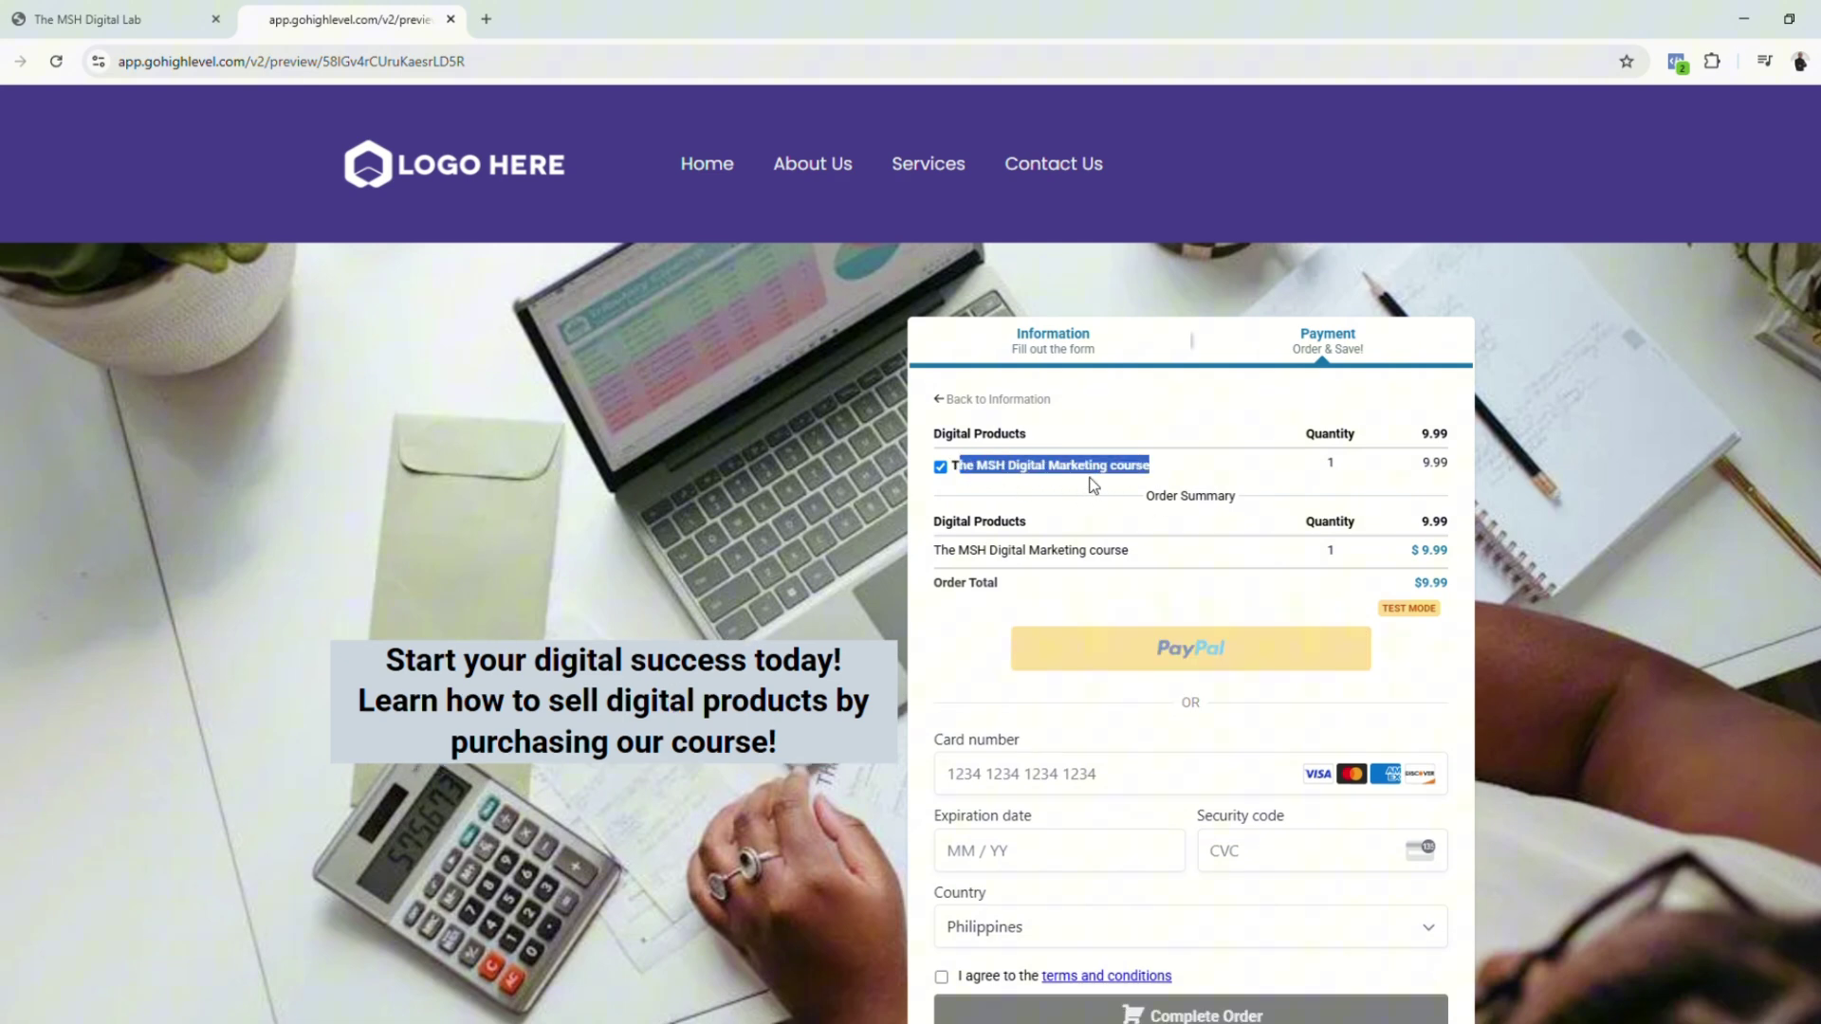
{"action": "left_click", "coordinate": [1158, 514]}
{"action": "scroll", "coordinate": [1105, 788], "scroll_direction": "down", "scroll_amount": 2}
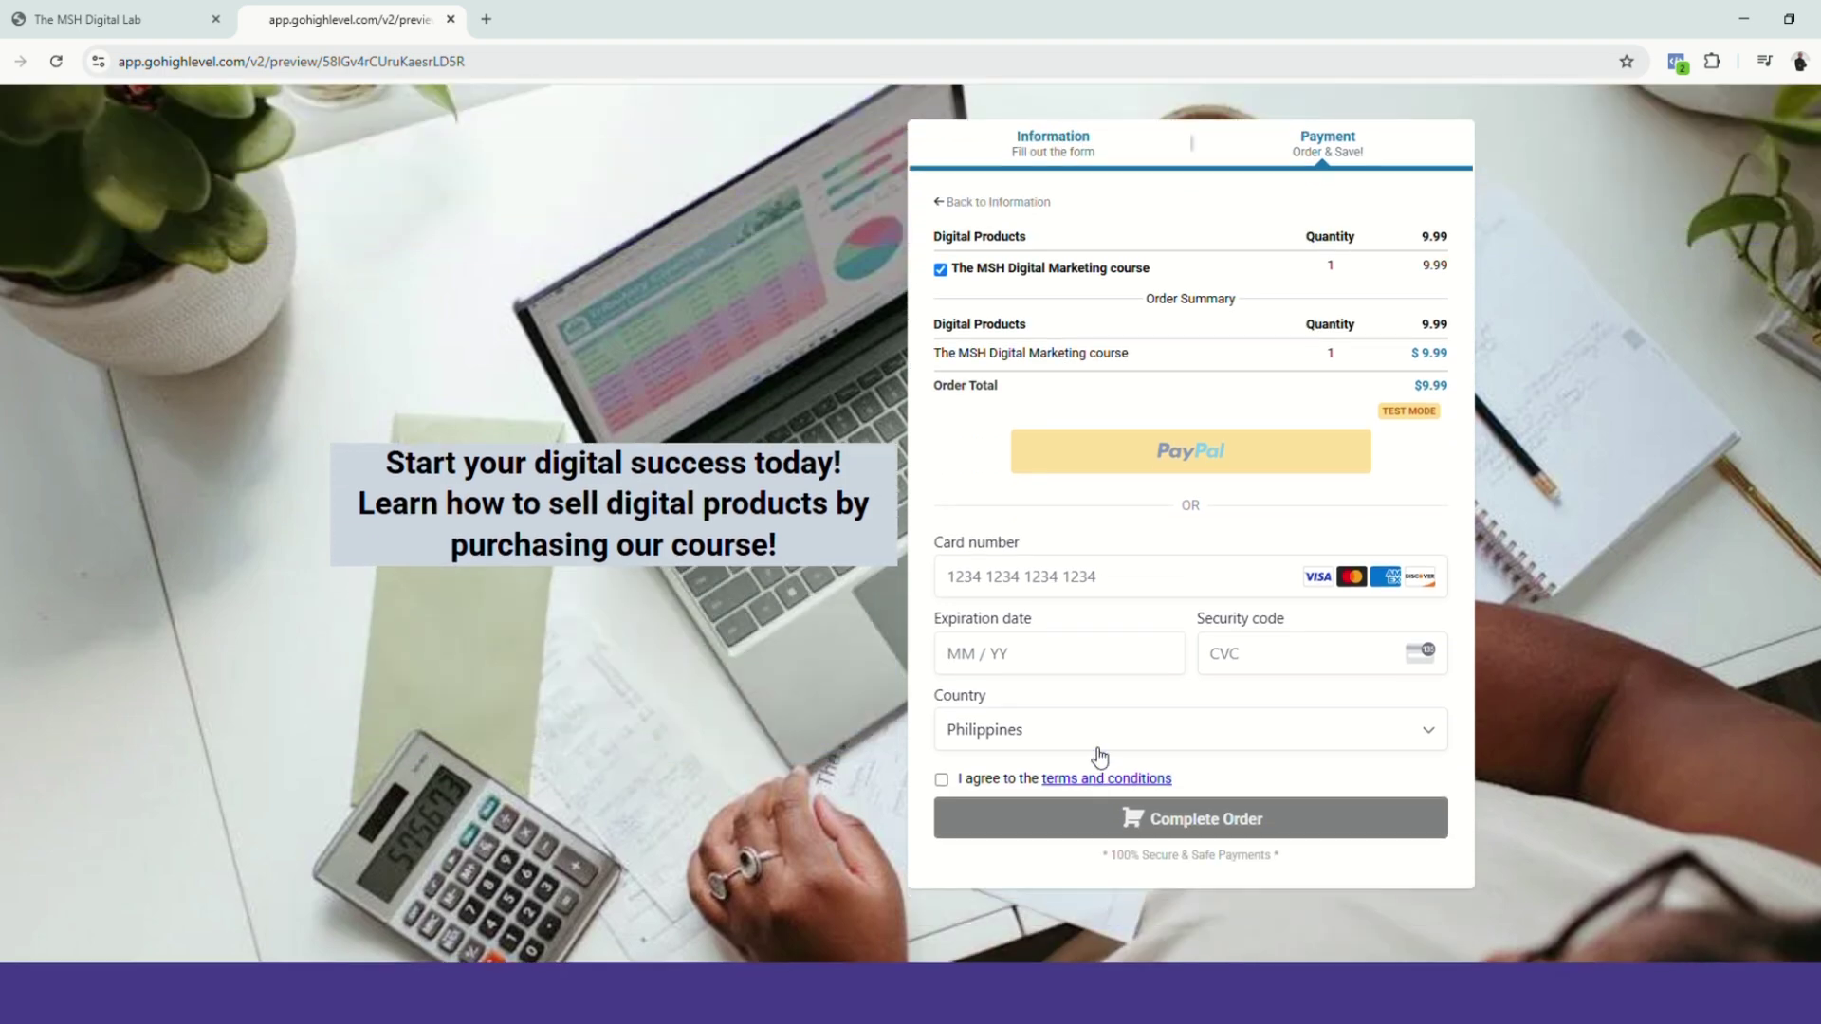
{"action": "left_click", "coordinate": [1097, 581]}
{"action": "type", "text": "4111 1111 1111 1111"}
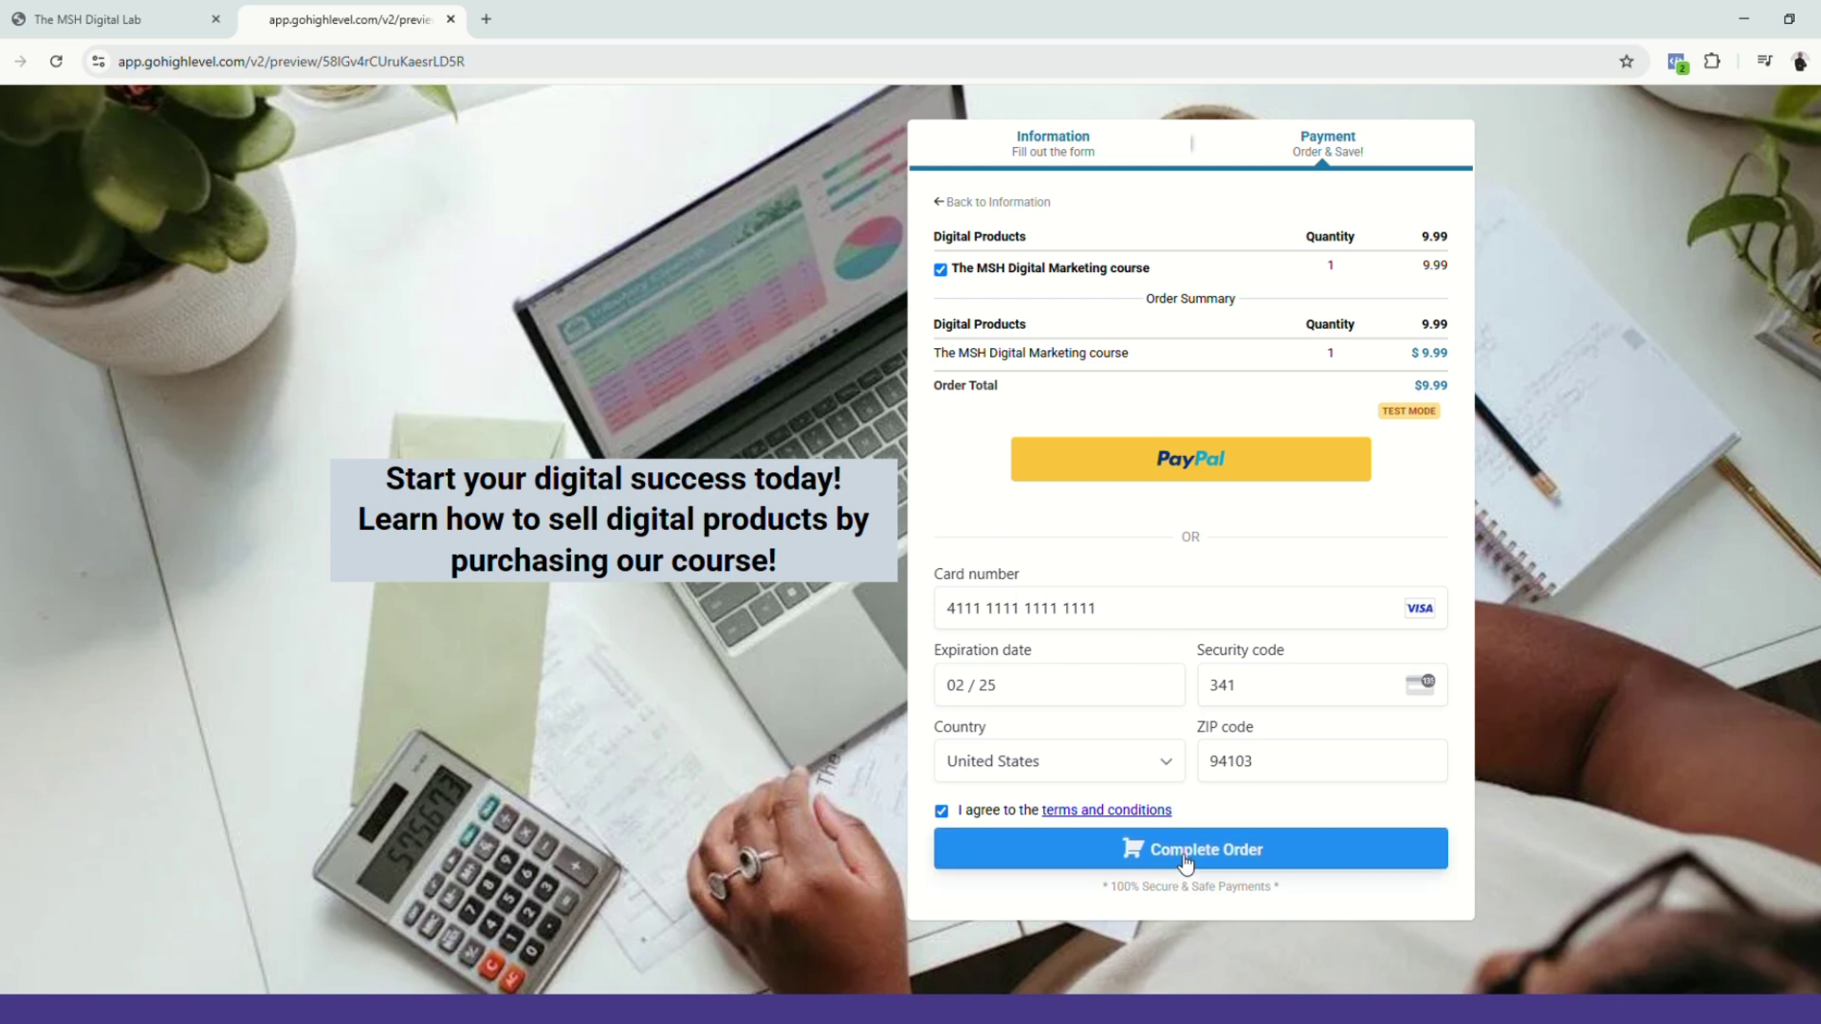
{"action": "left_click", "coordinate": [1192, 861]}
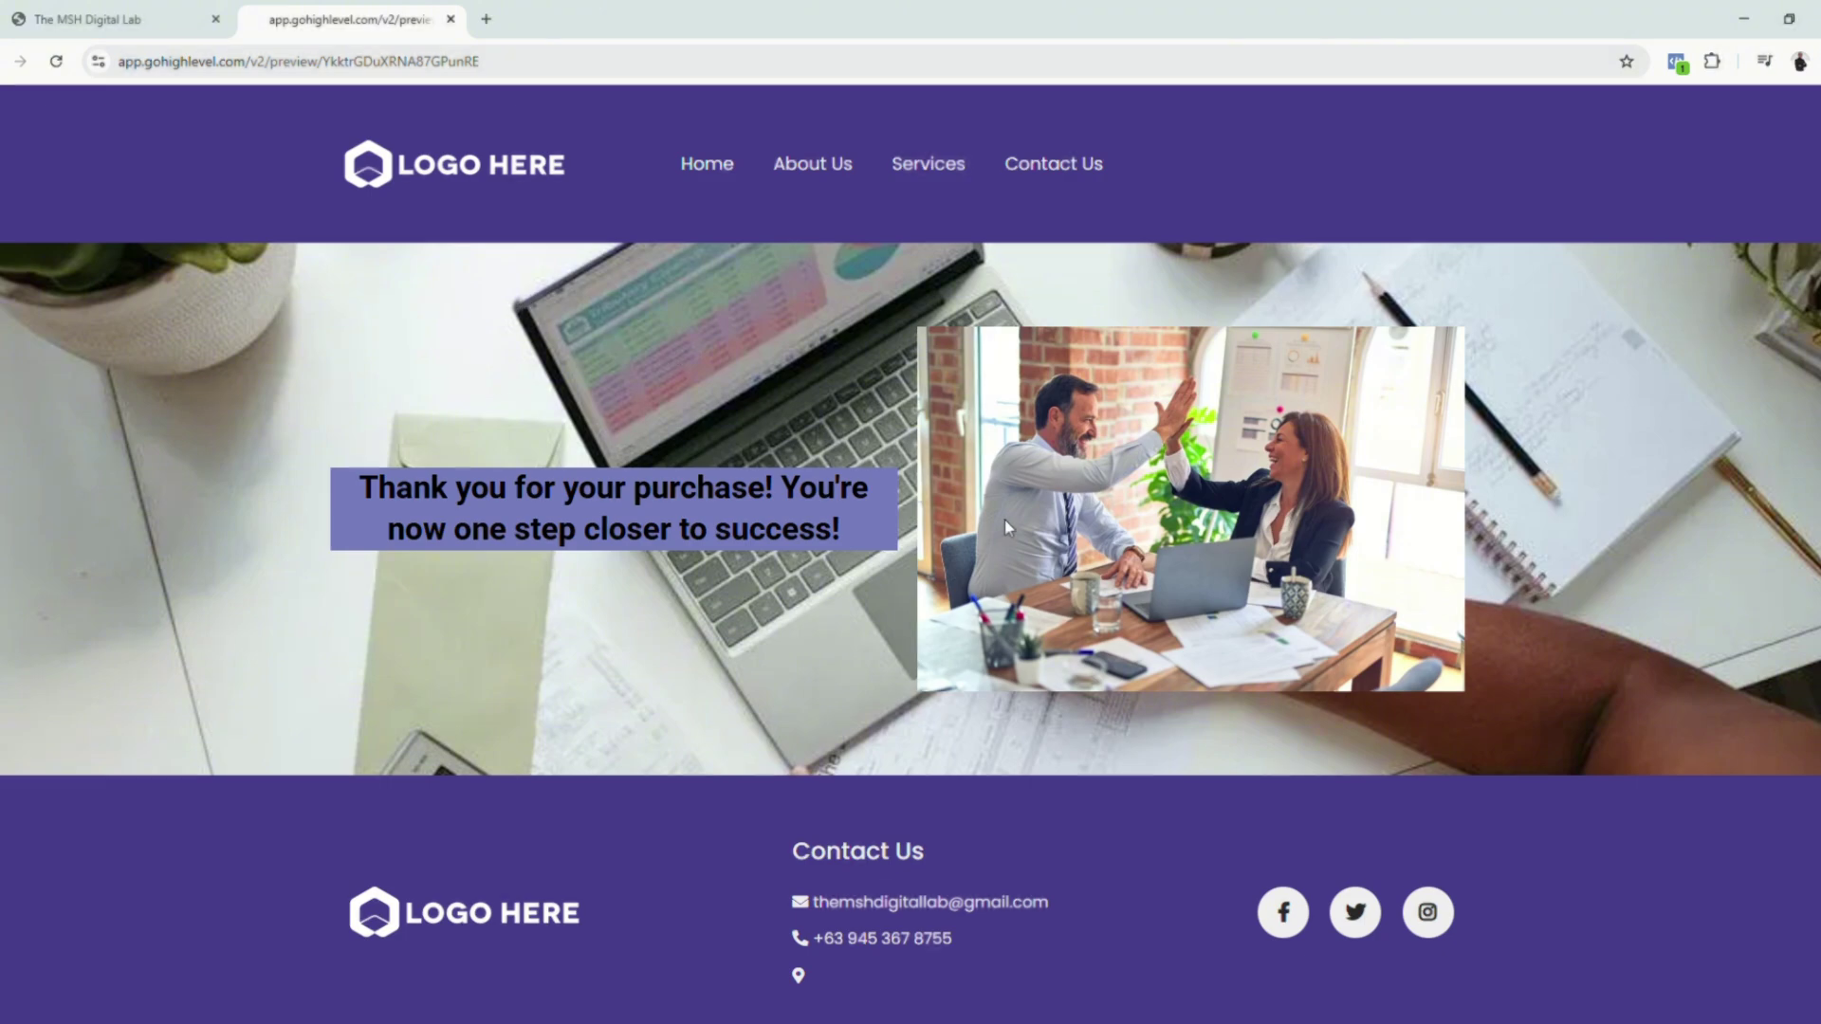
Step: Close the funnel preview and view Execution Logs for Purchase Product in the Facebook Conversion API folder
{"action": "key", "text": "ctrl+w"}
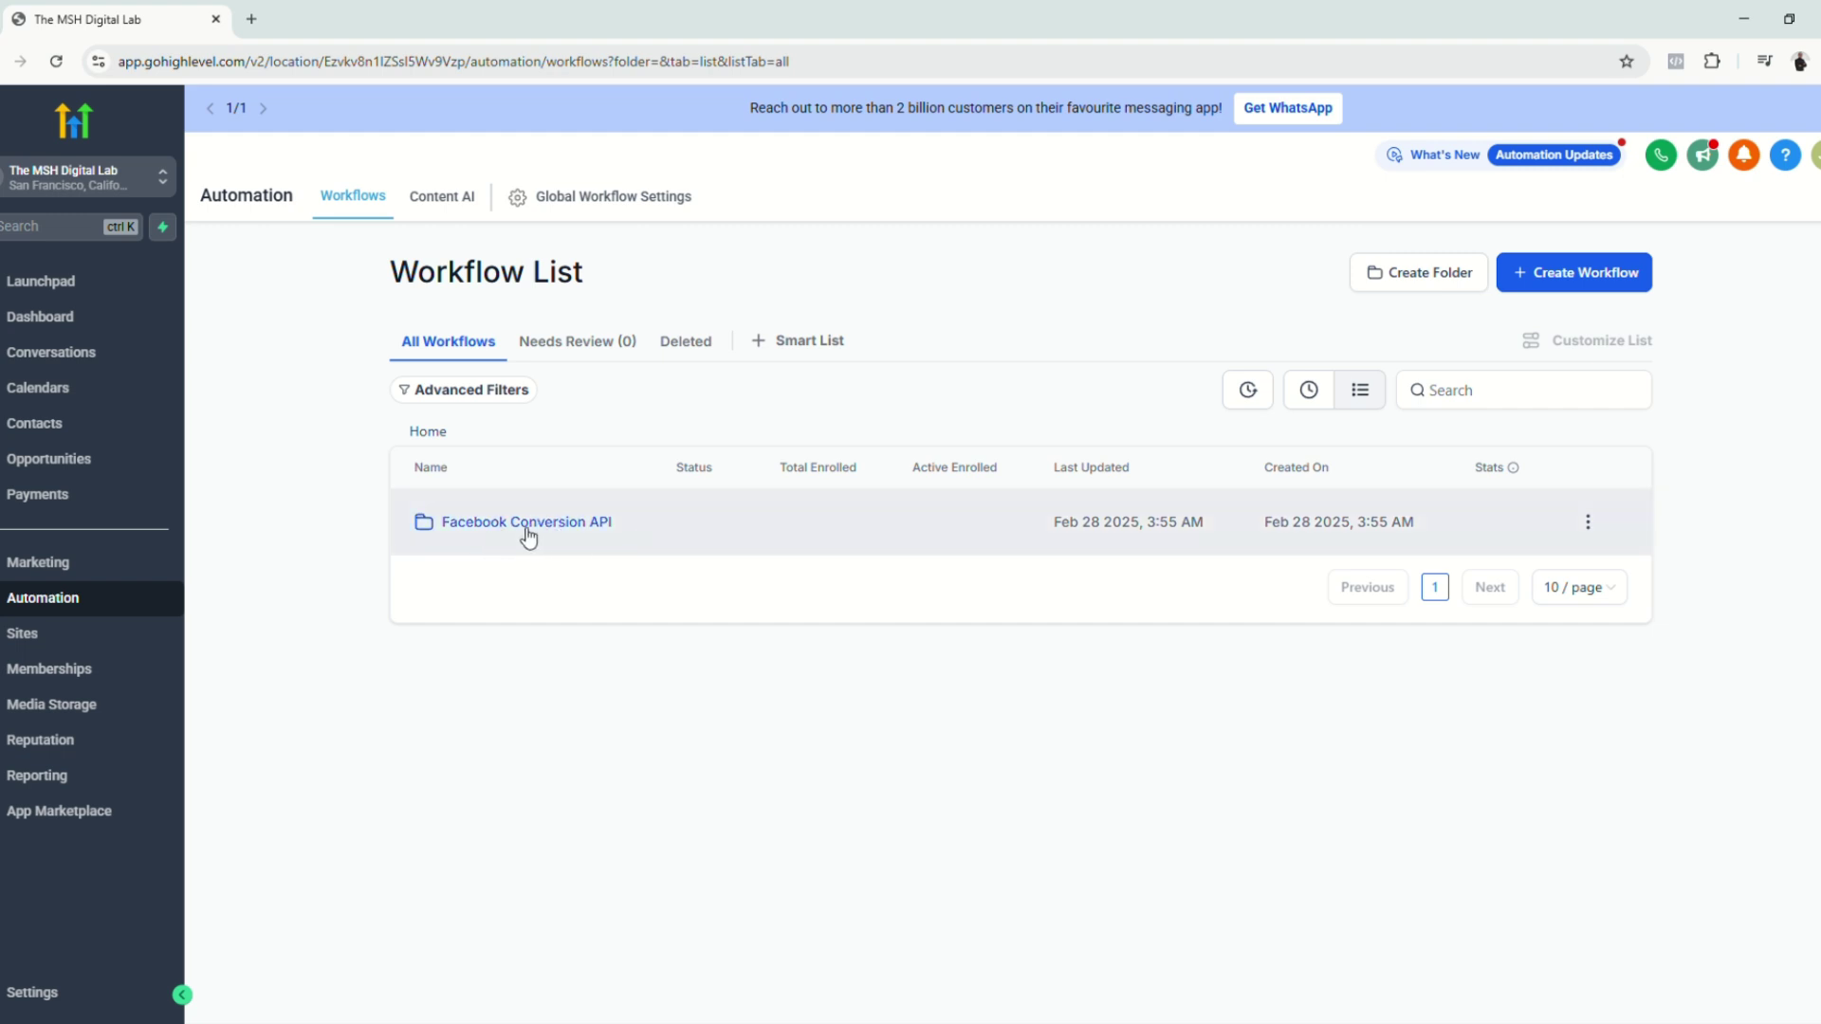
{"action": "left_click", "coordinate": [578, 527]}
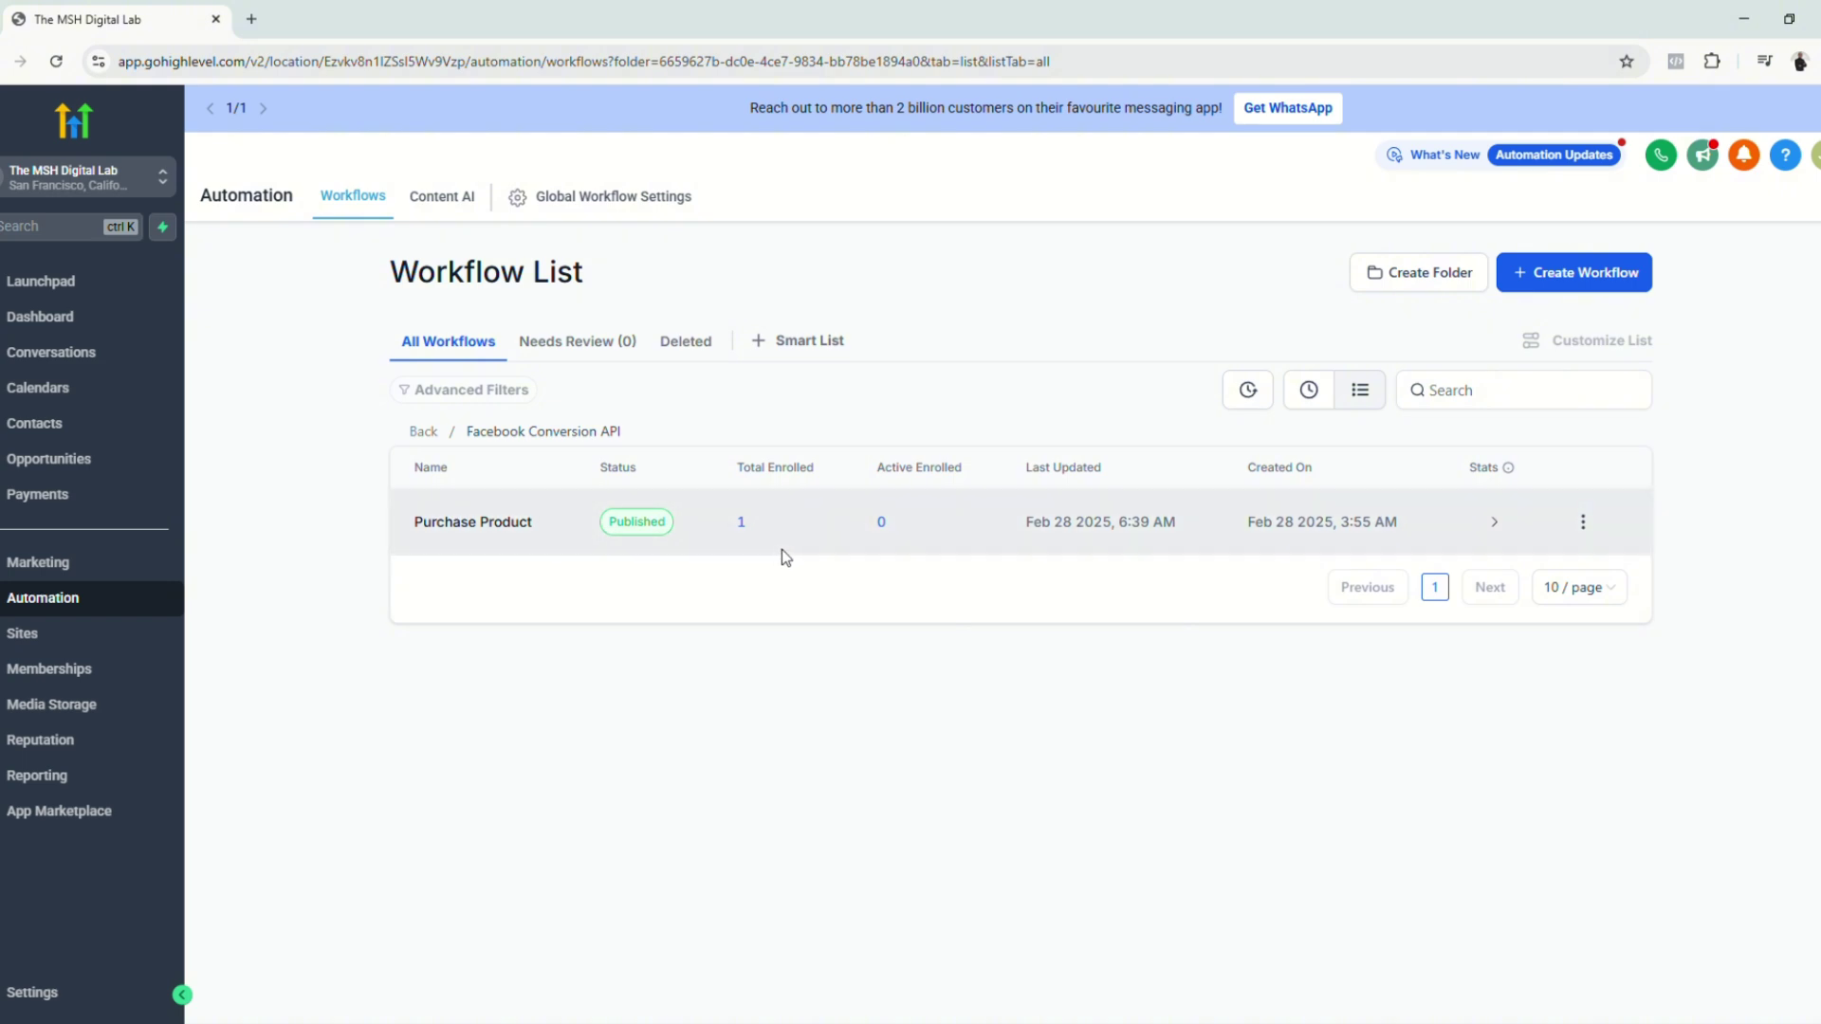
{"action": "left_click", "coordinate": [494, 531]}
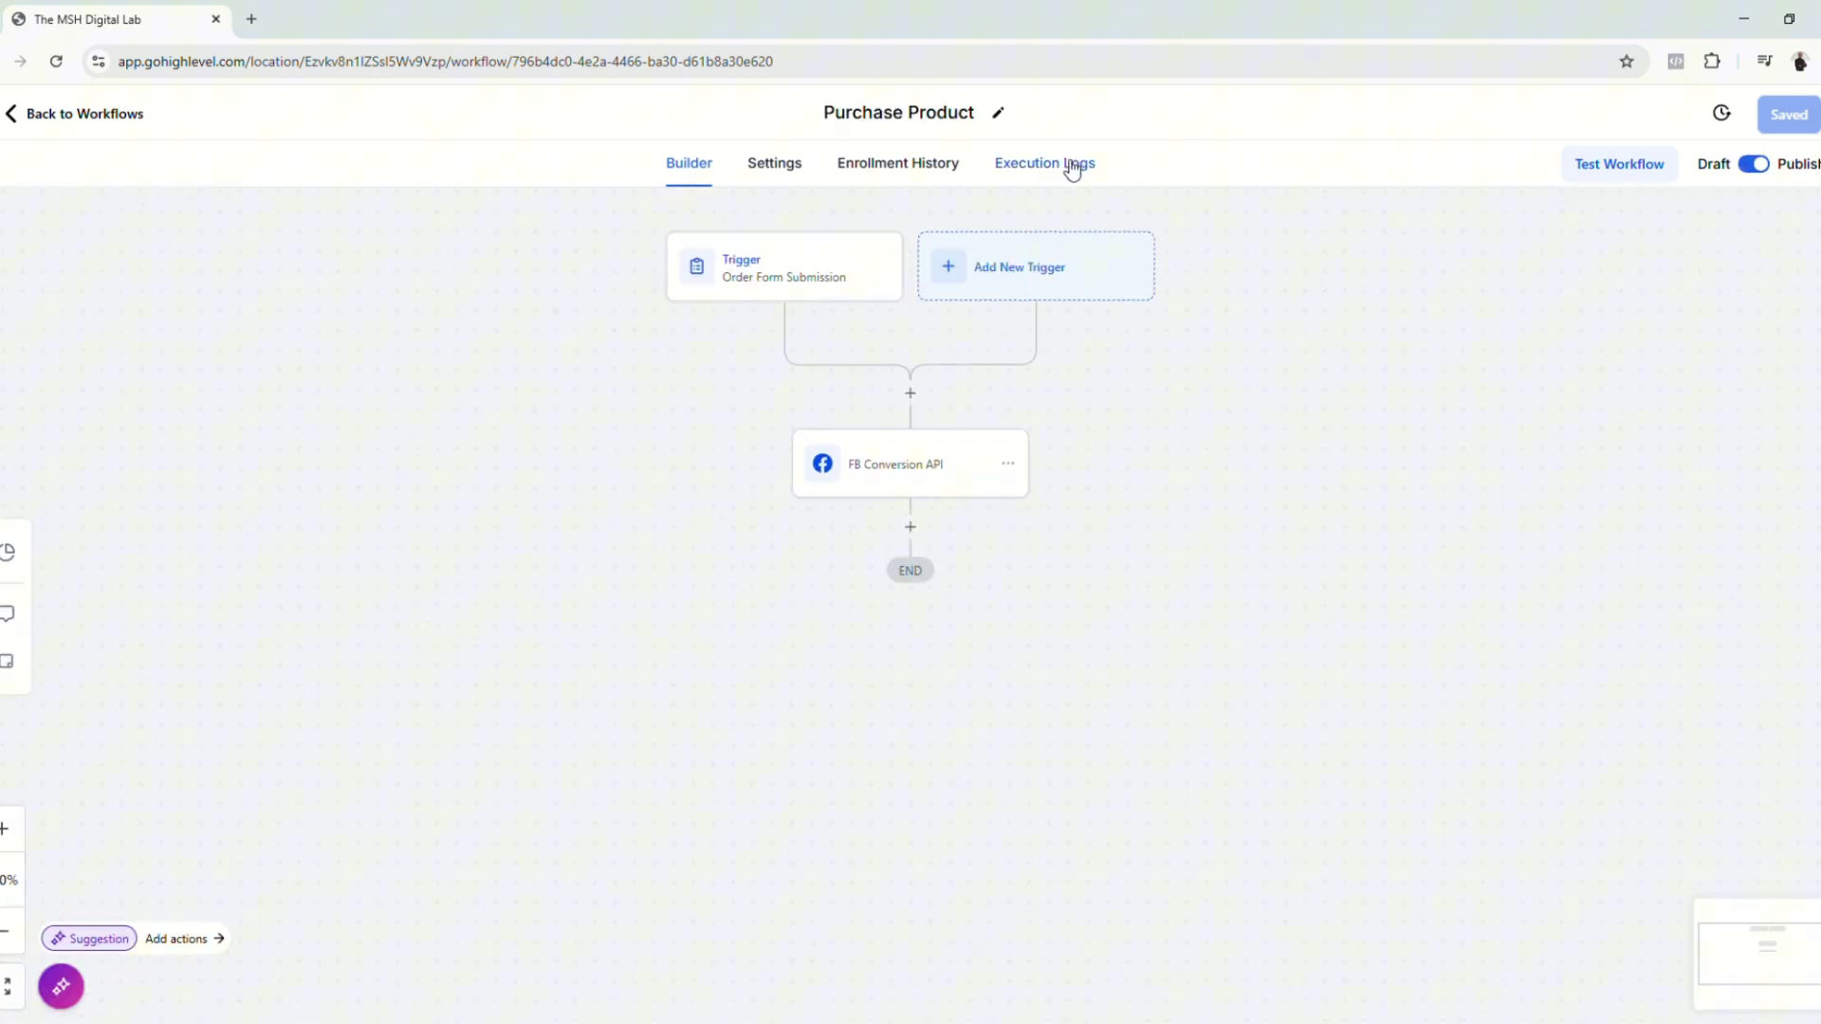
{"action": "left_click", "coordinate": [1072, 171]}
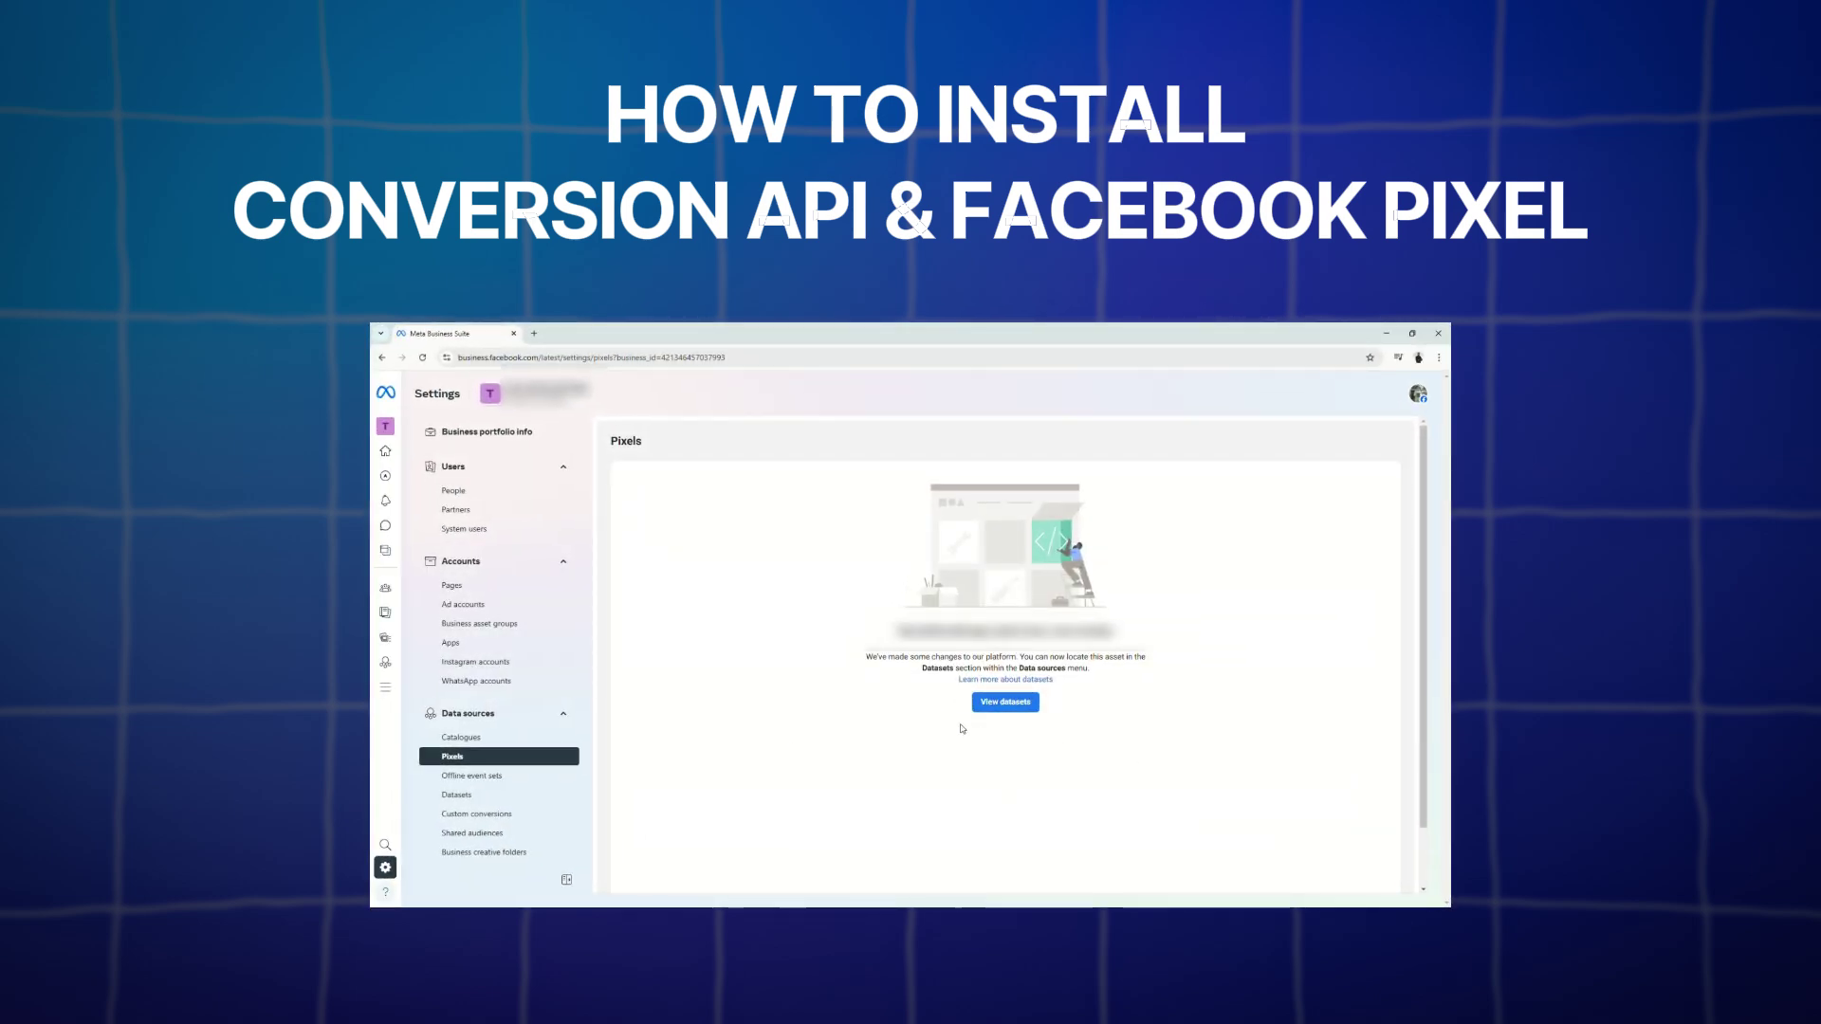
Step: Start a new dataset in business settings, entering the name 'Dem P'
{"action": "left_click", "coordinate": [1013, 703]}
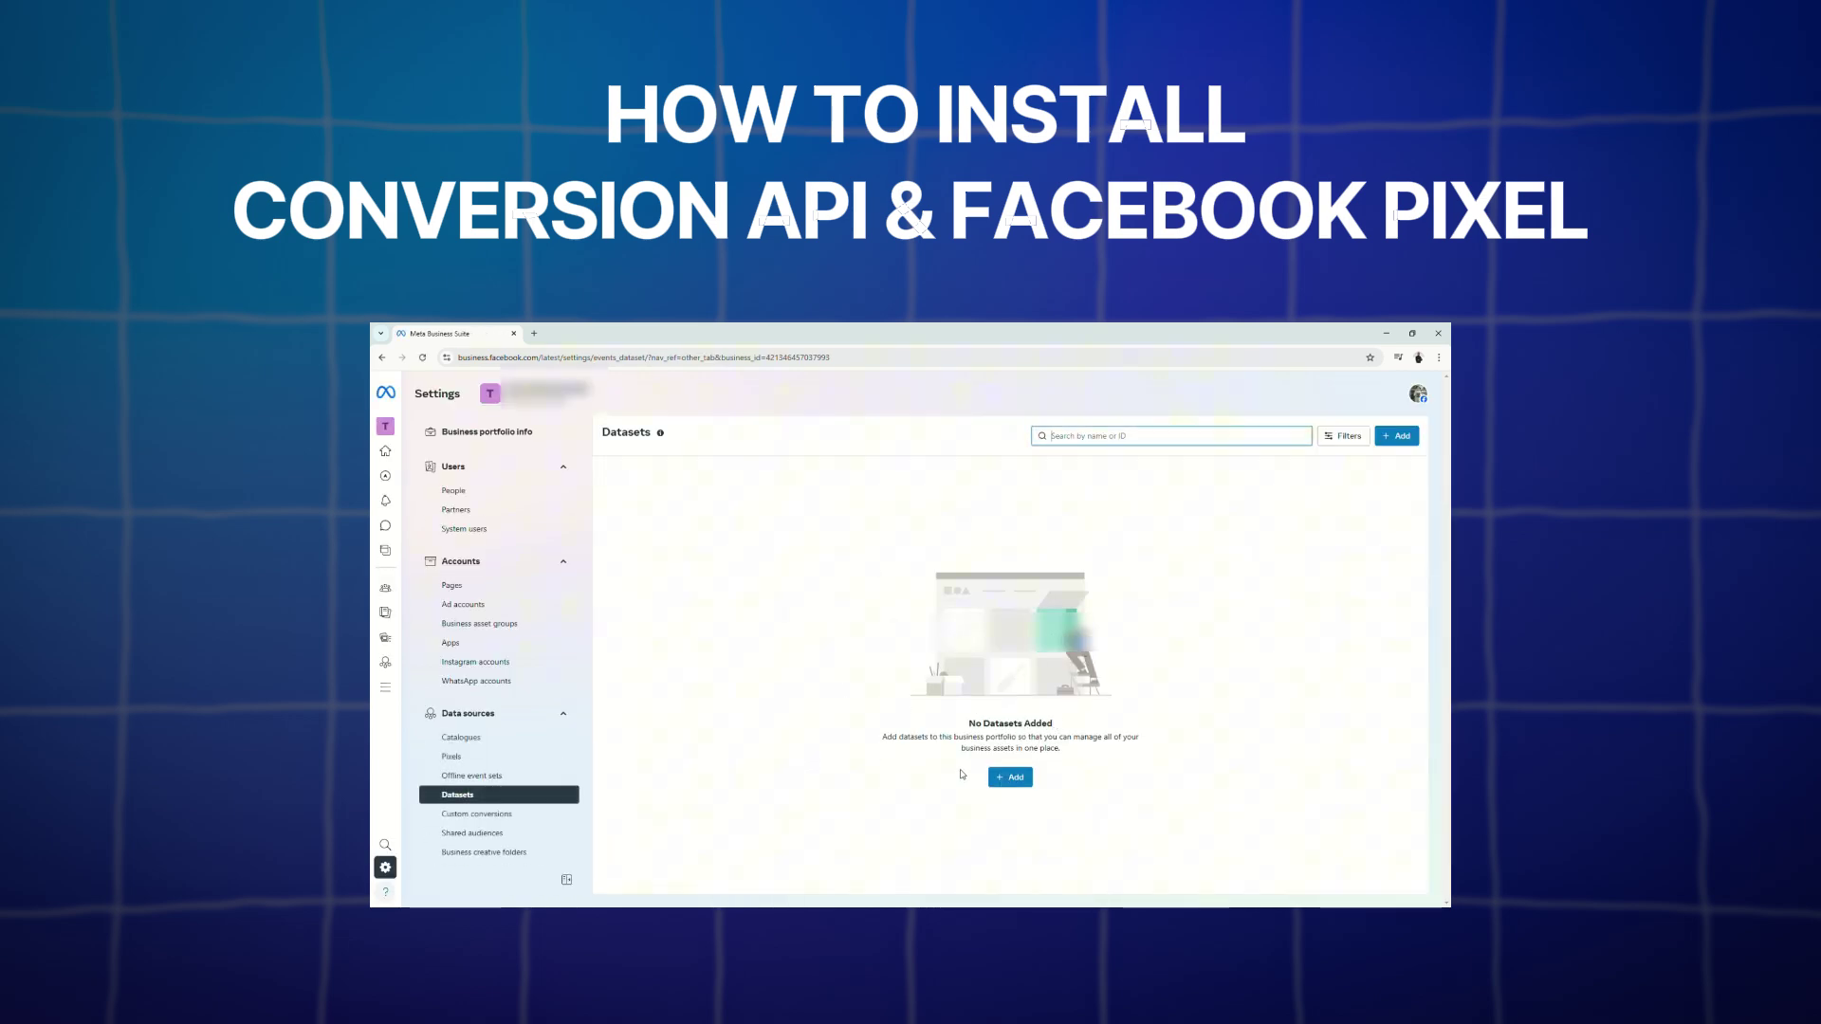
{"action": "left_click", "coordinate": [1010, 776]}
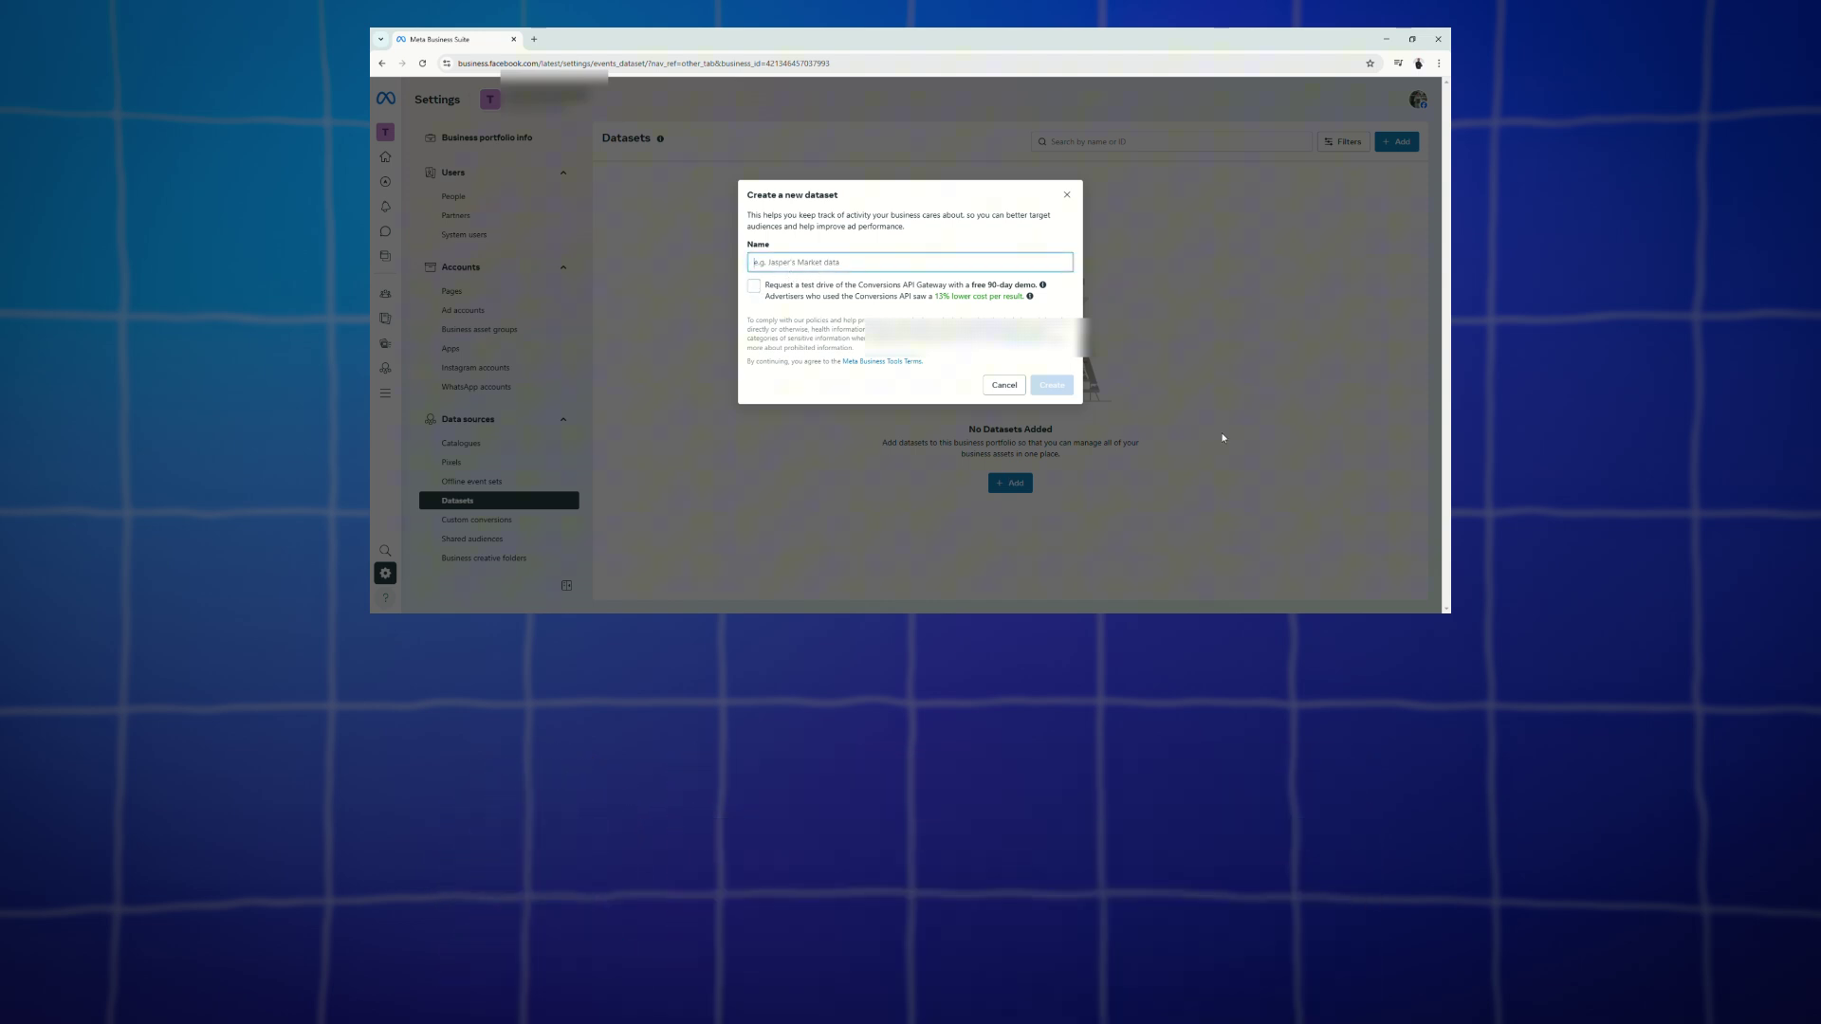
{"action": "type", "text": "Dem "}
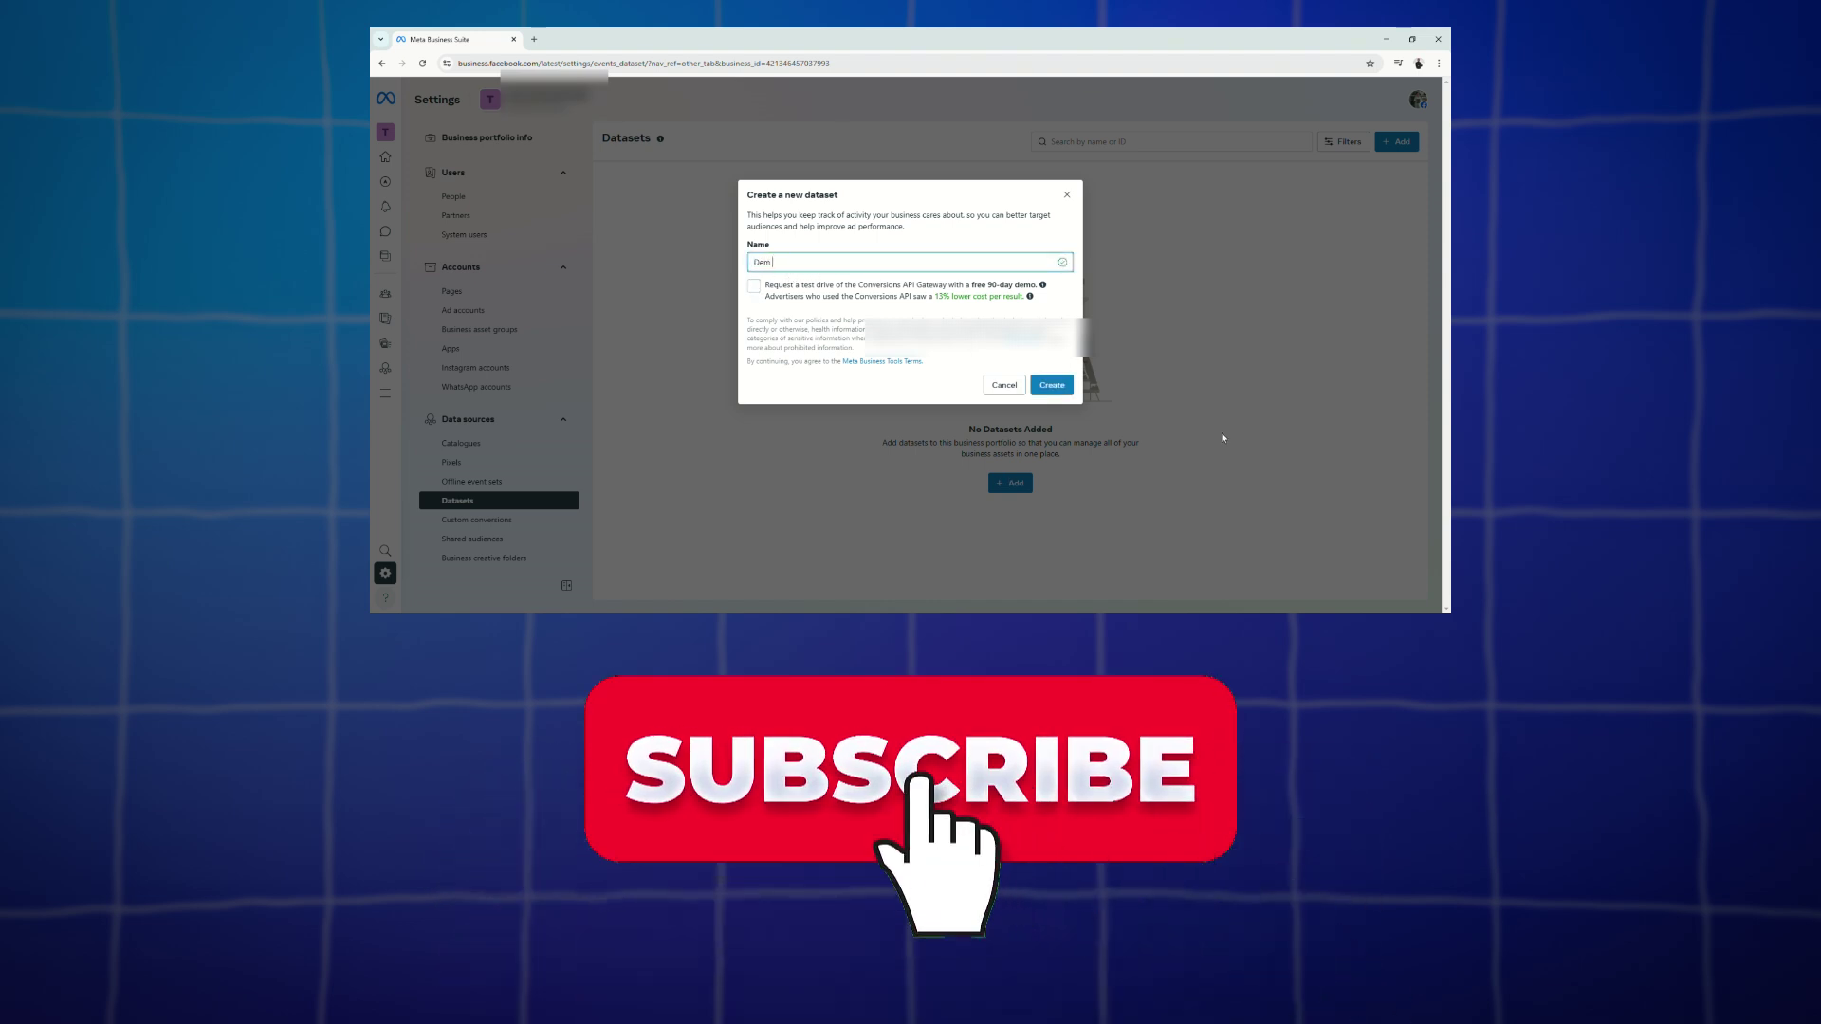
{"action": "type", "text": "P"}
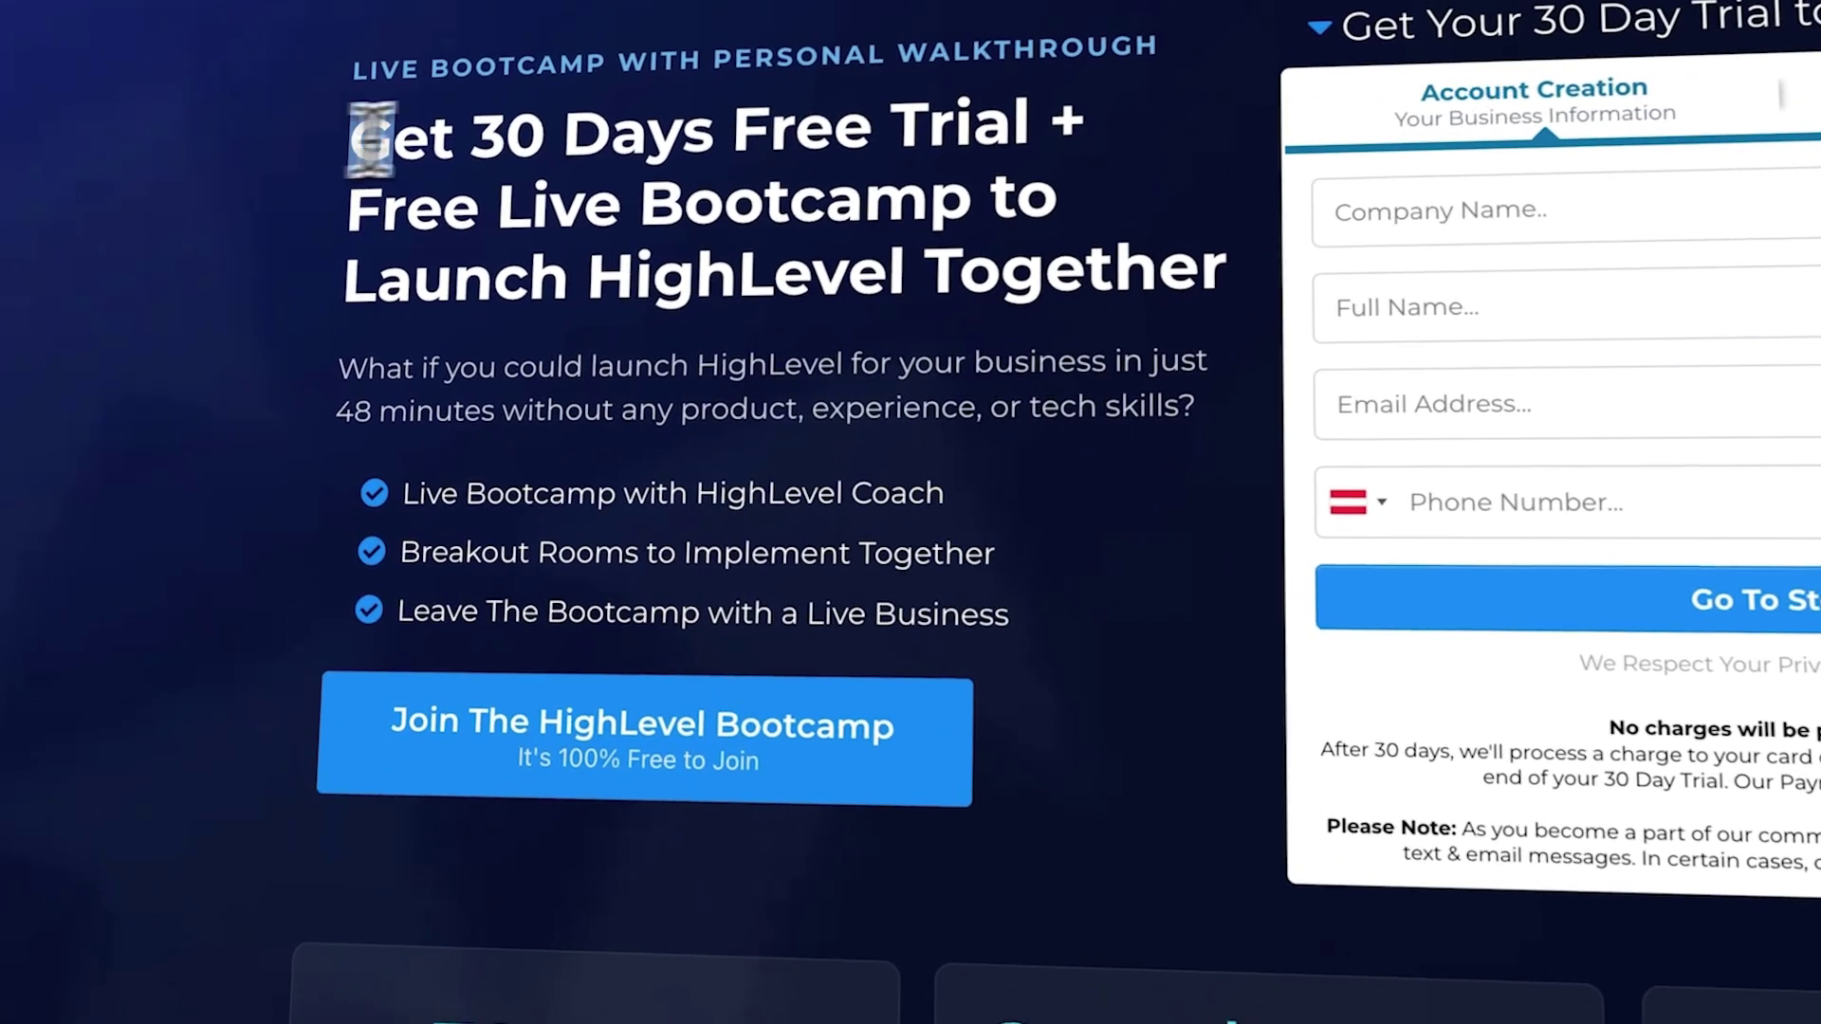
Step: Highlight the landing page's free-trial headline and bonus amount, then scroll down toward the call-to-action
{"action": "left_click_drag", "start_coordinate": [358, 128], "coordinate": [1049, 133]}
{"action": "left_click", "coordinate": [1048, 149]}
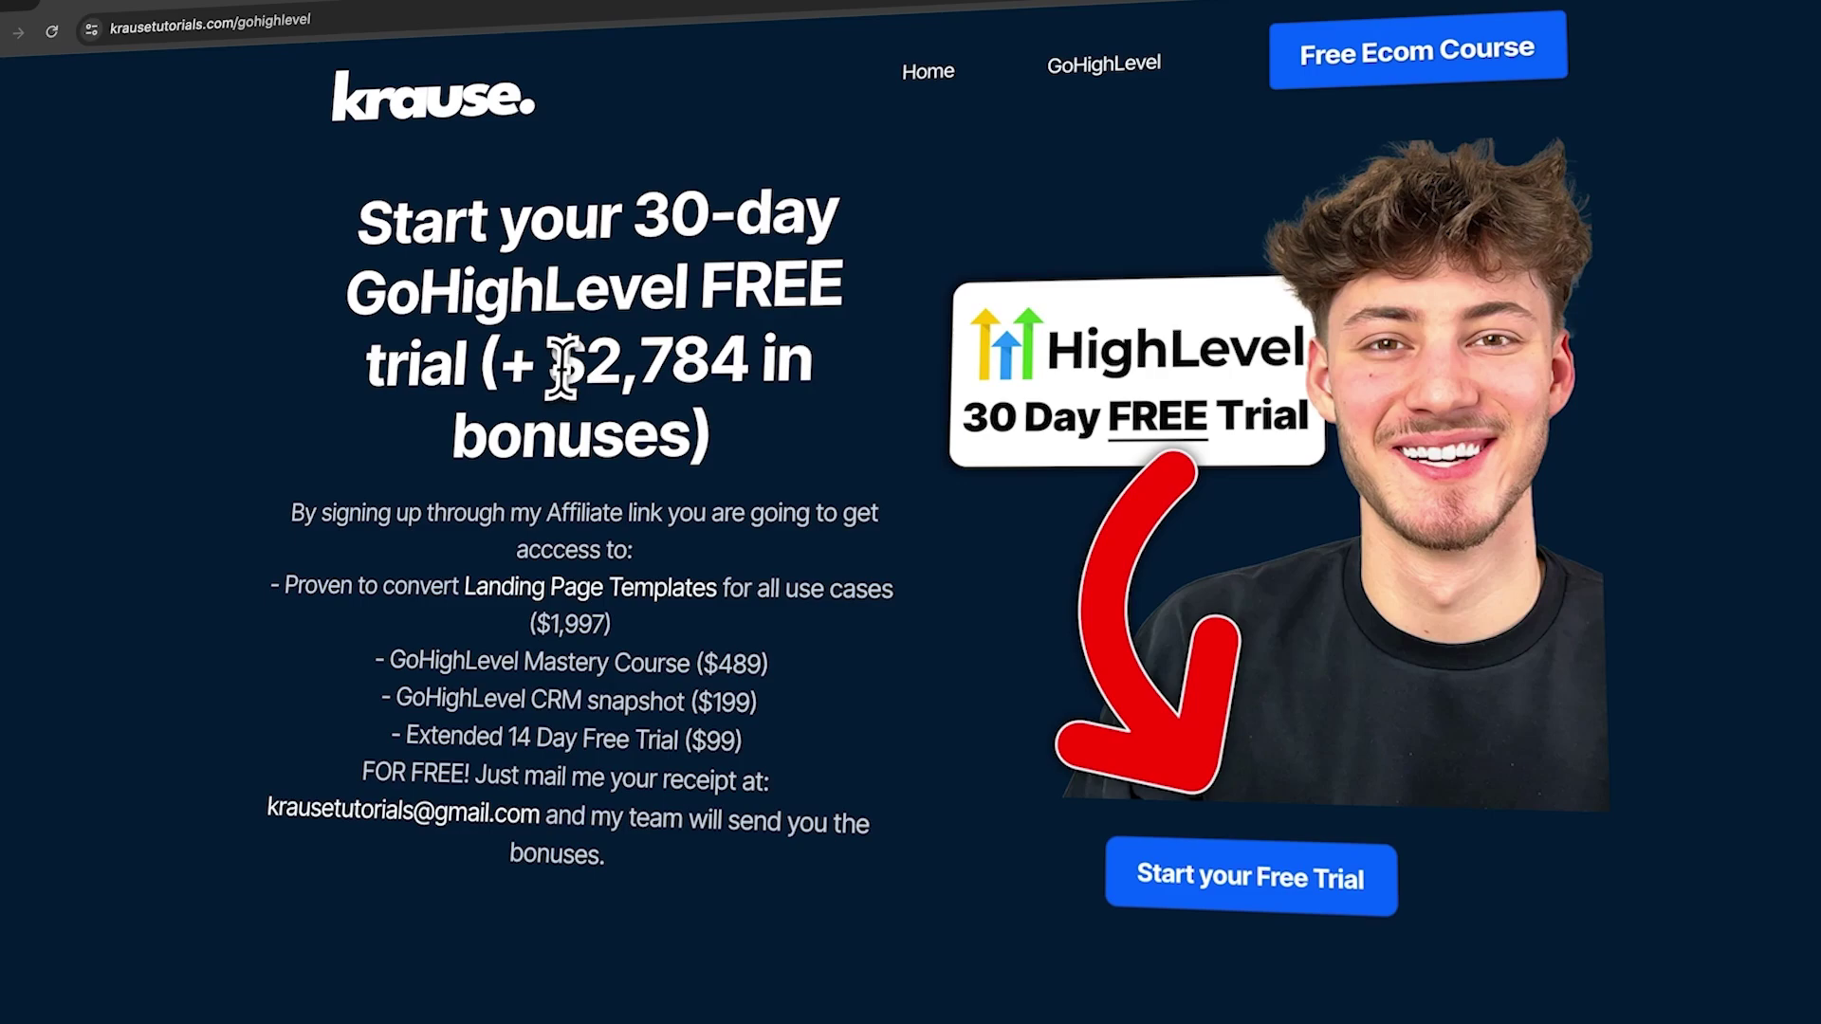
{"action": "left_click_drag", "start_coordinate": [563, 368], "coordinate": [691, 430]}
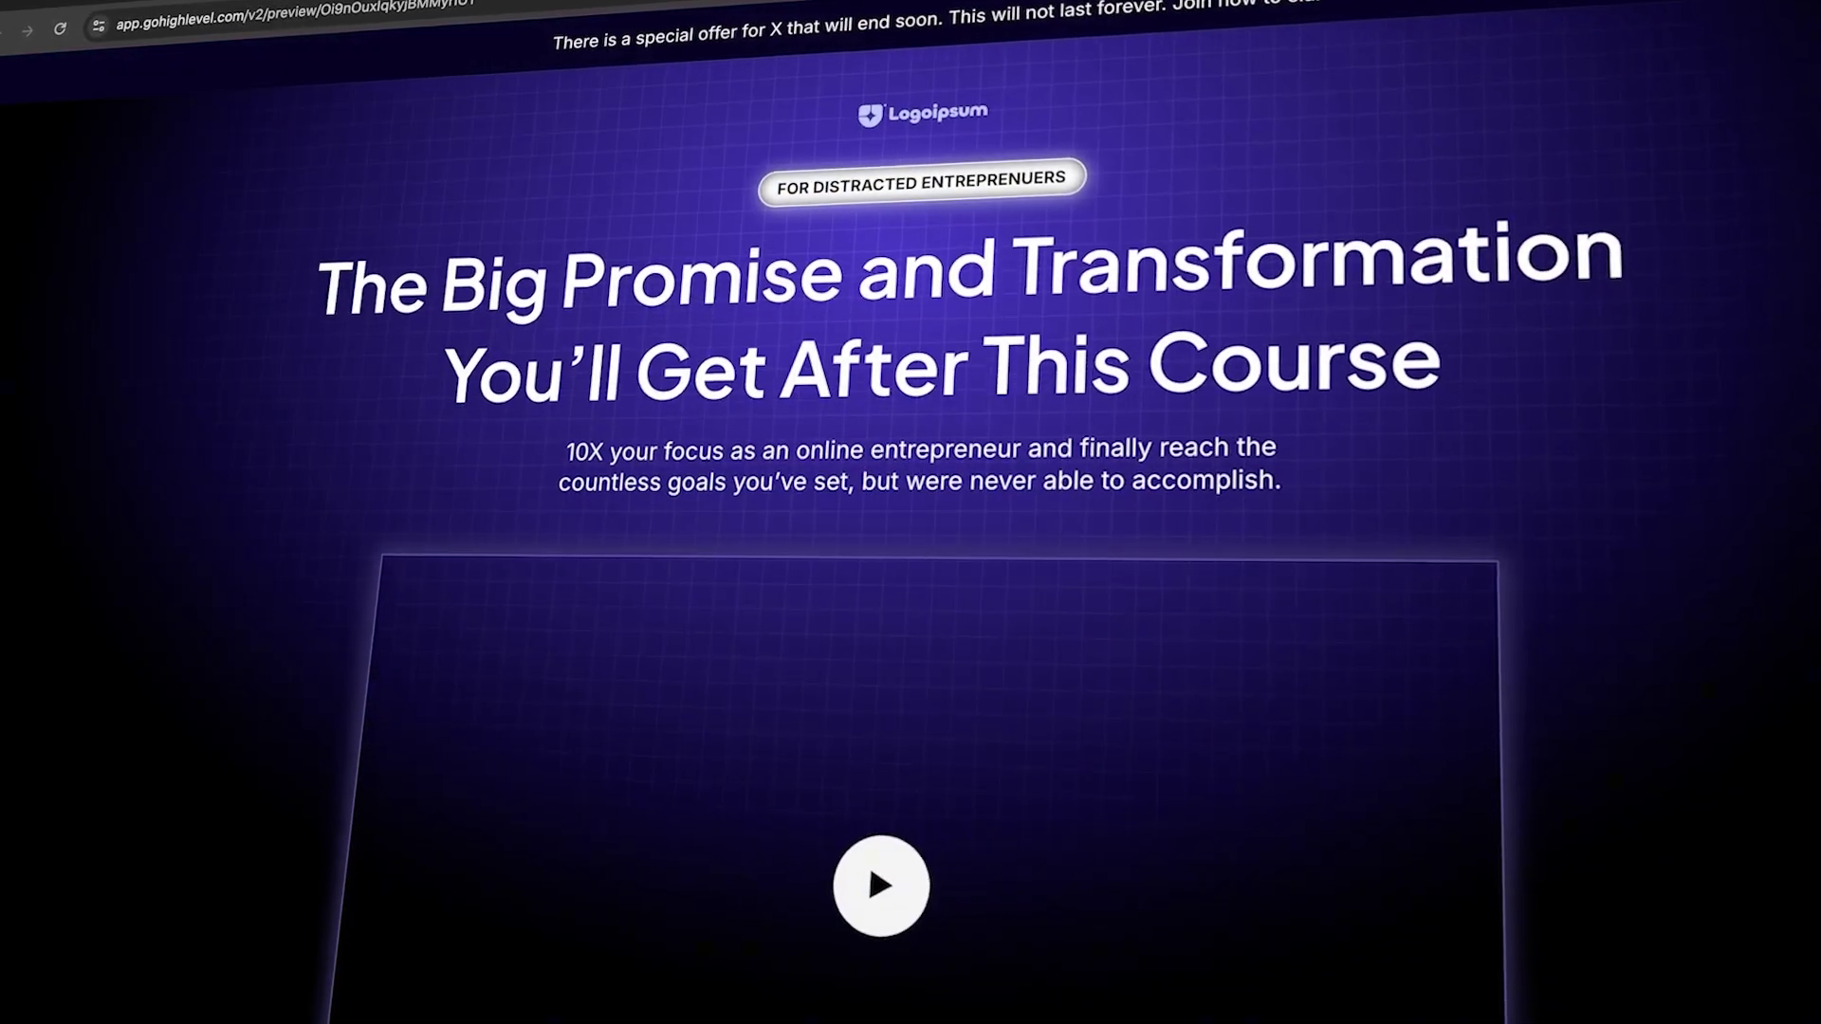
{"action": "scroll", "coordinate": [911, 512], "scroll_direction": "down", "scroll_amount": 9}
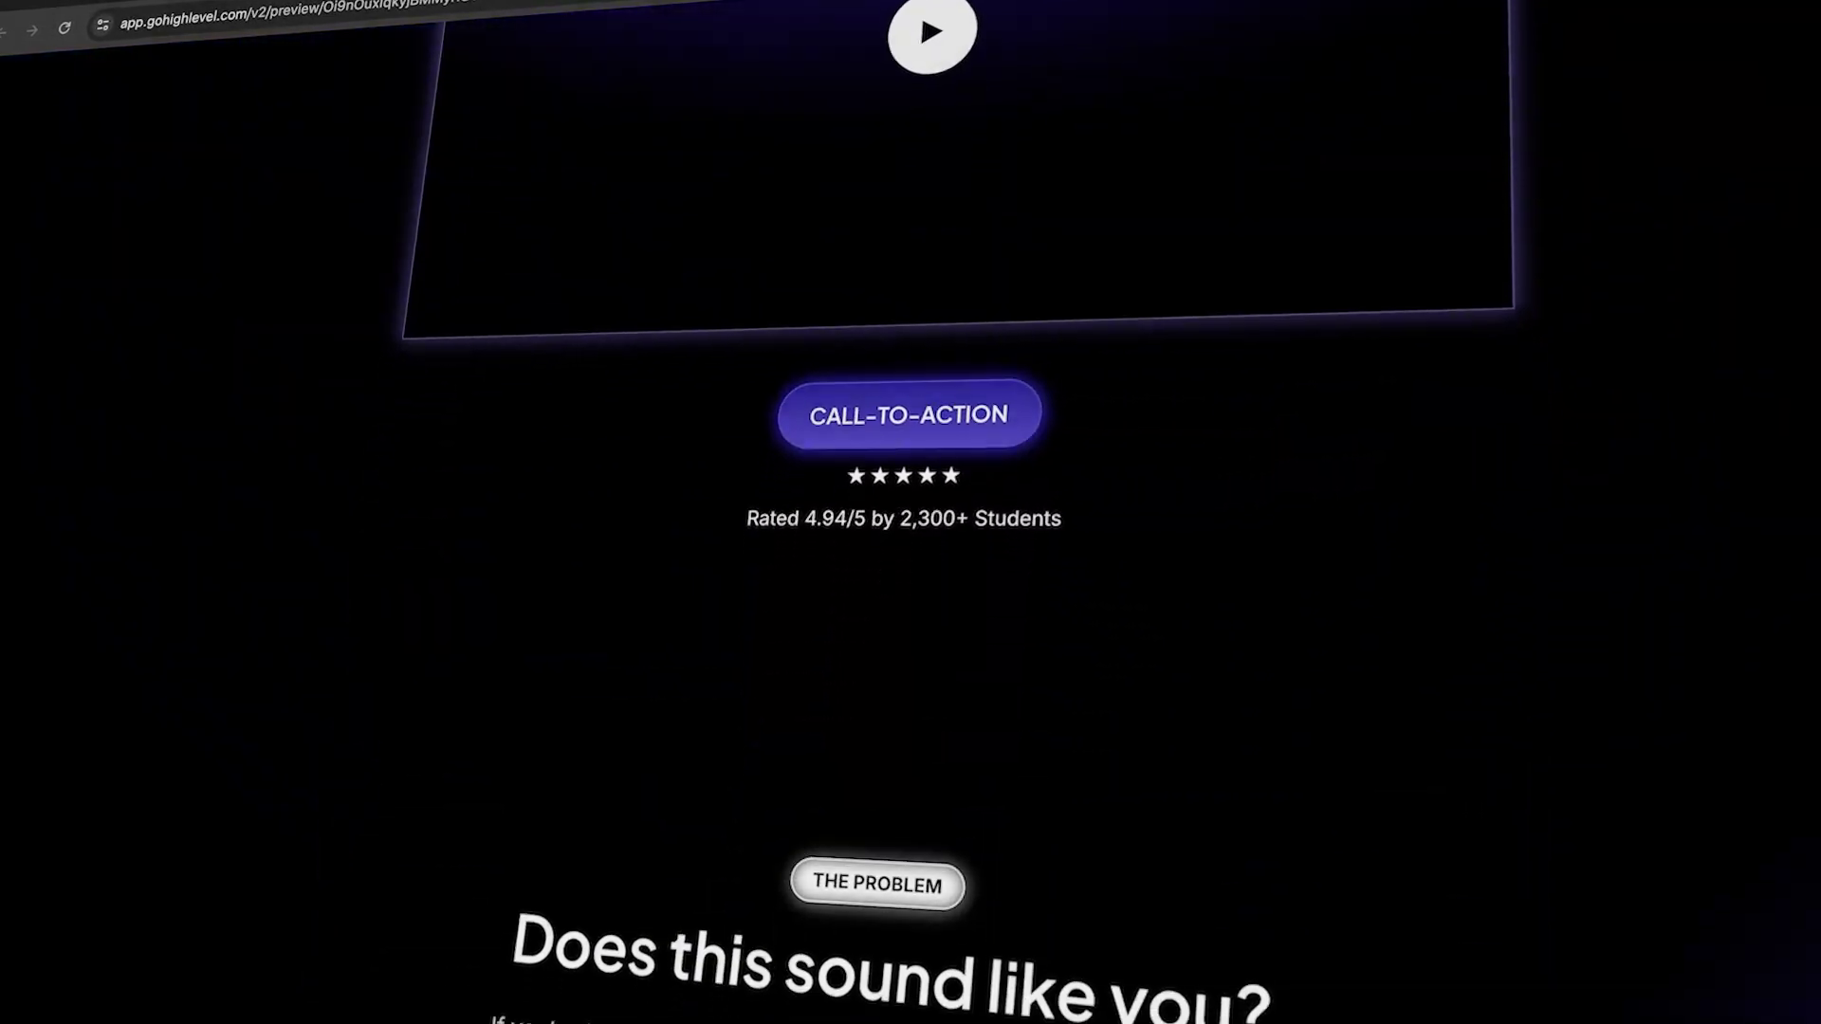